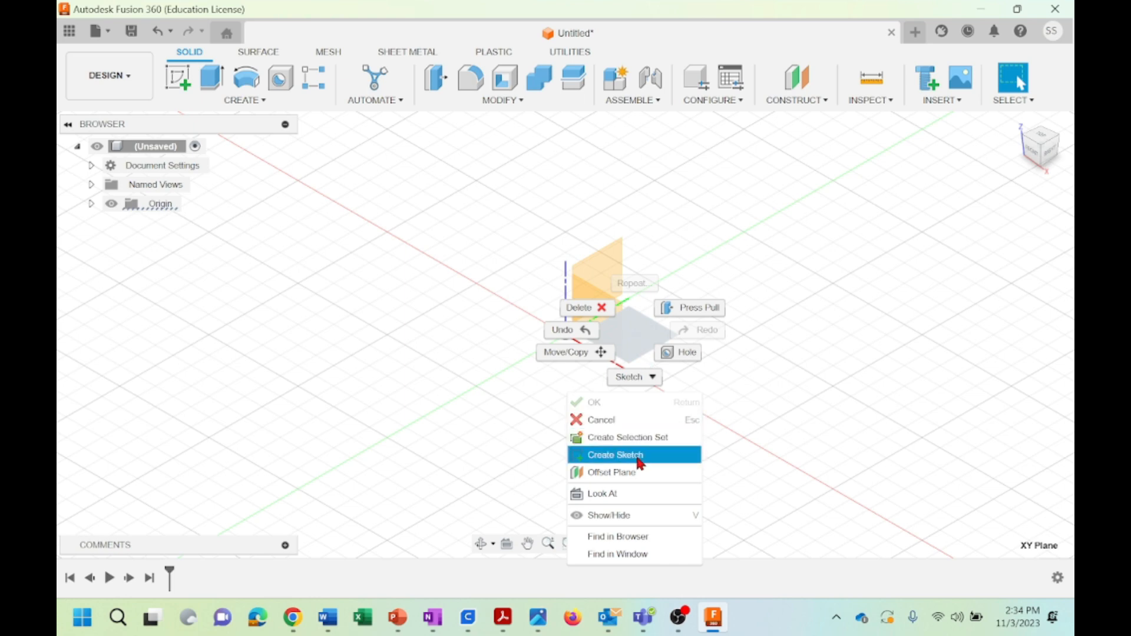
Create a sketch on the XY plane and look through the available sketch constraint types
{"action": "left_click", "coordinate": [639, 457]}
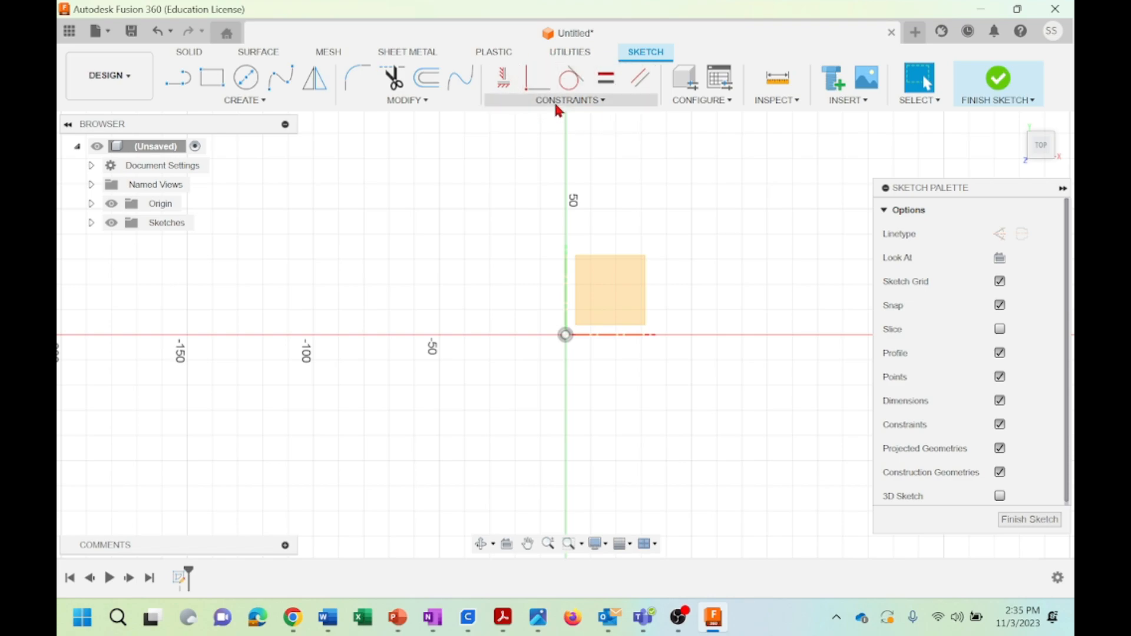
{"action": "left_click", "coordinate": [602, 106]}
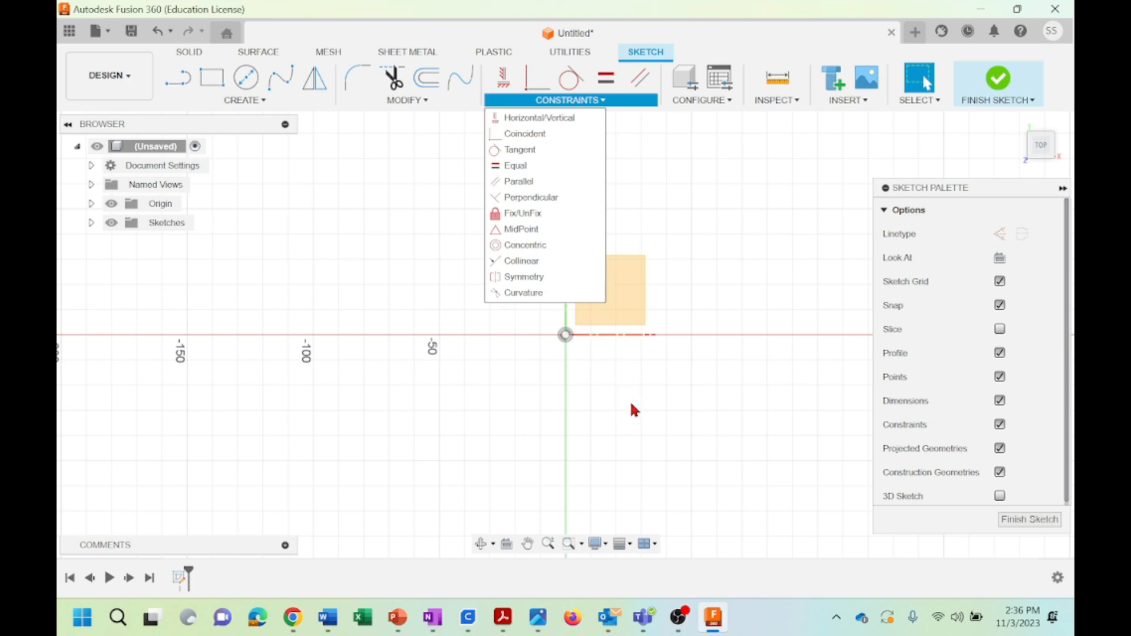
{"action": "left_click", "coordinate": [664, 413]}
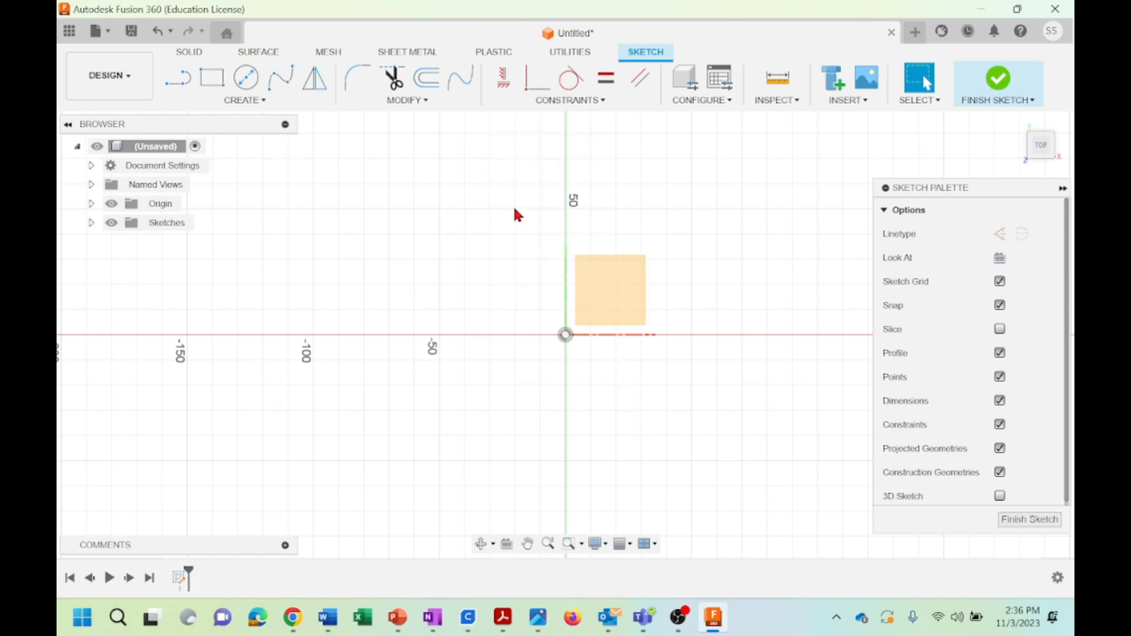
Draw a center-diameter circle of 60 mm diameter centred on the origin
{"action": "left_click", "coordinate": [246, 78]}
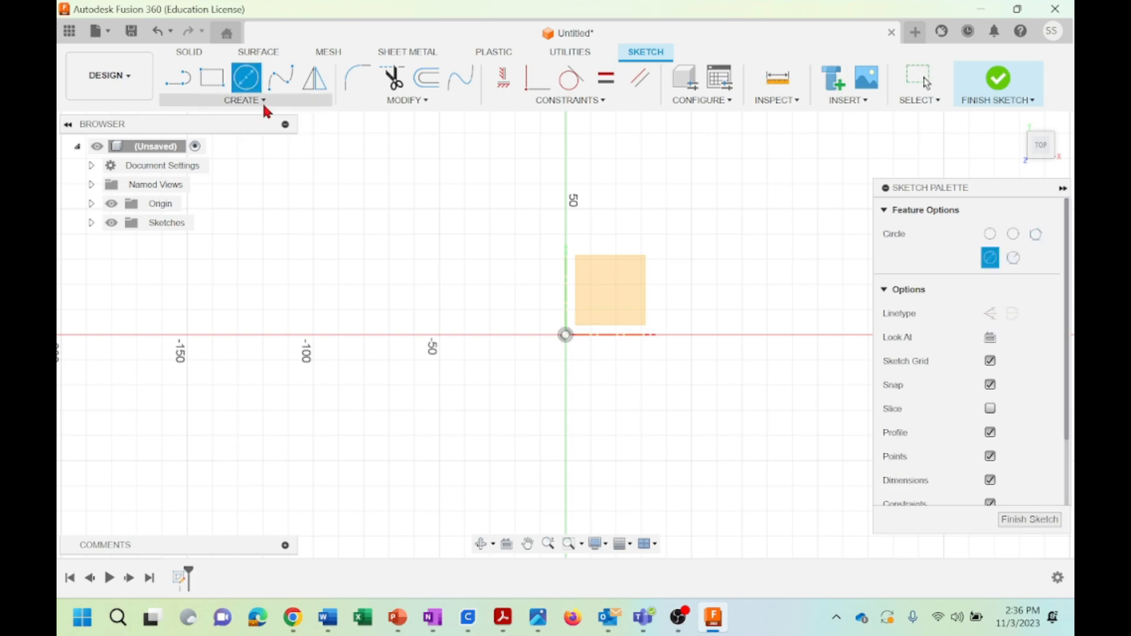
{"action": "left_click", "coordinate": [262, 101]}
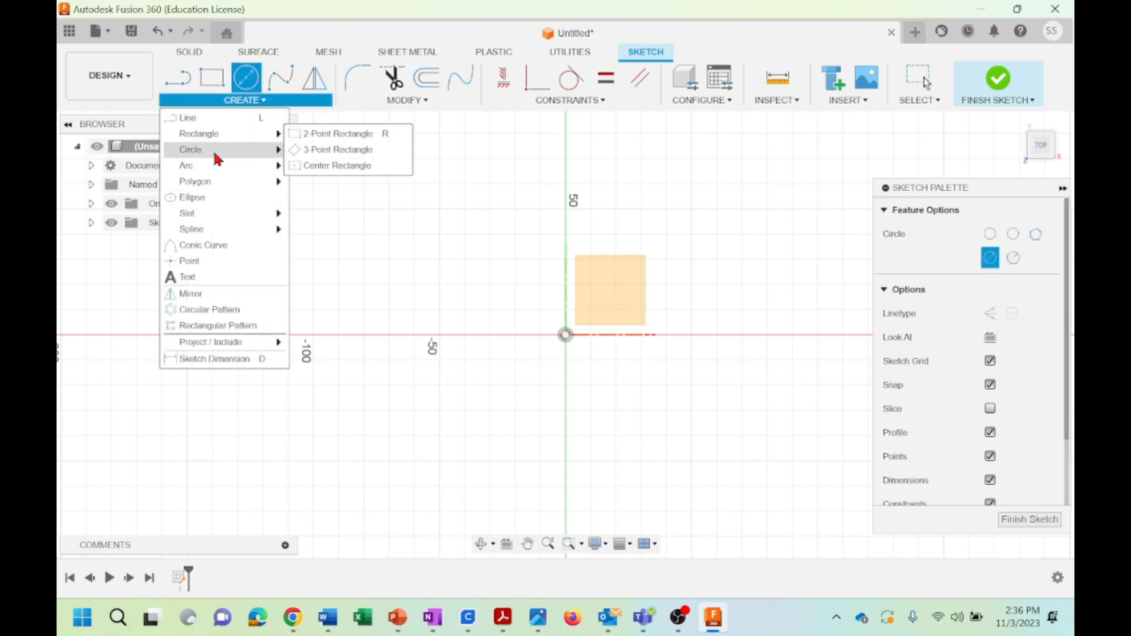
{"action": "mouse_move", "coordinate": [262, 158]}
{"action": "left_click", "coordinate": [313, 150]}
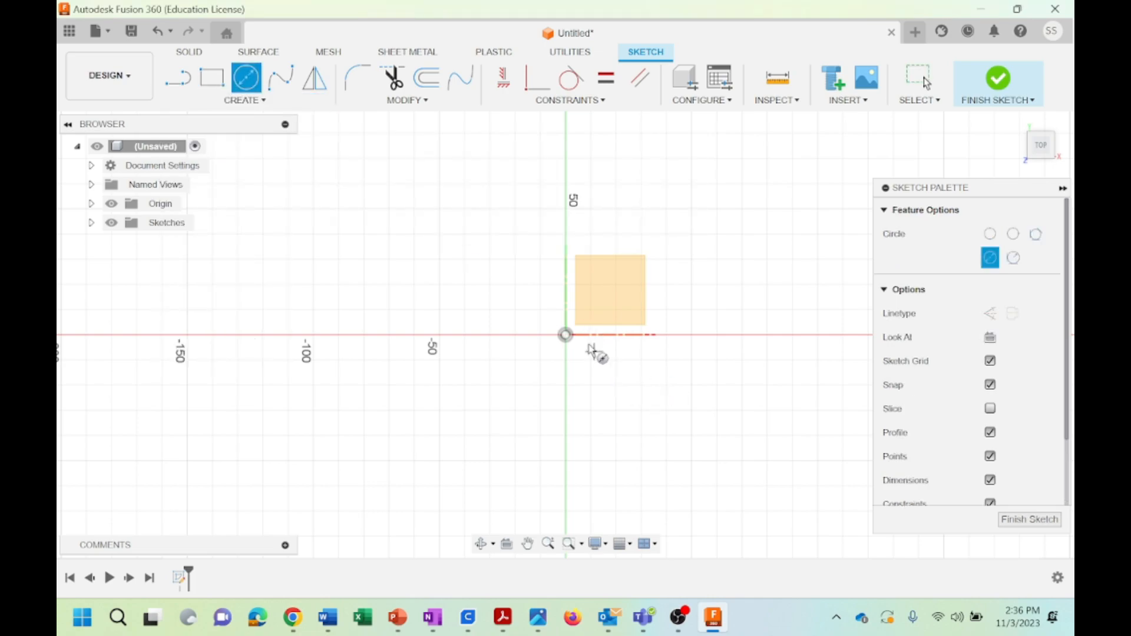
{"action": "left_click", "coordinate": [565, 334]}
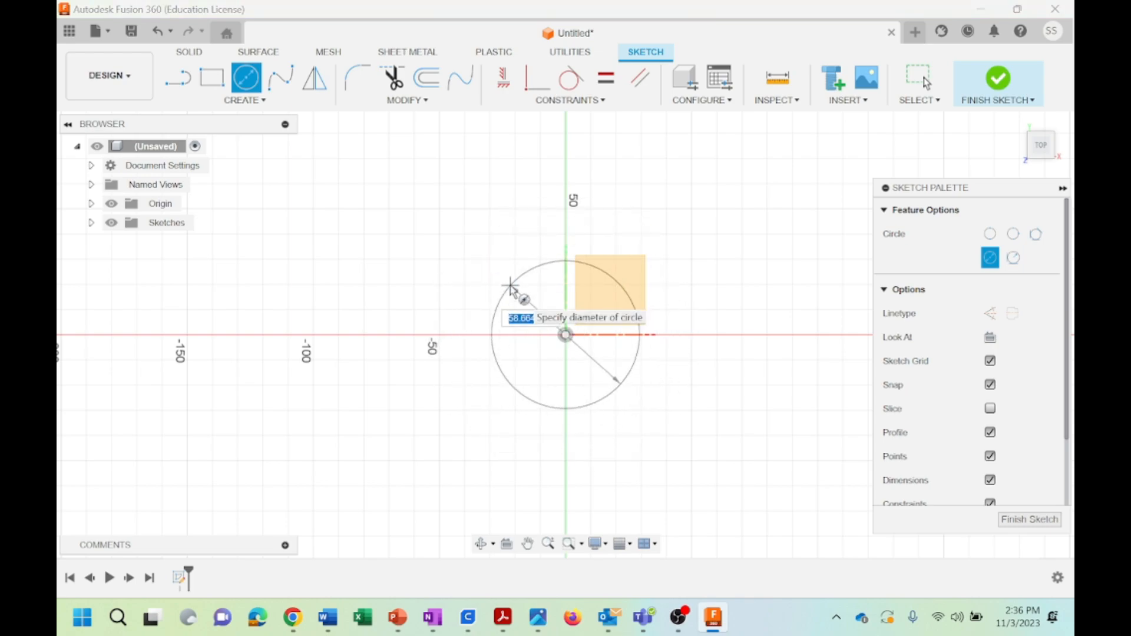
{"action": "type", "text": "60"}
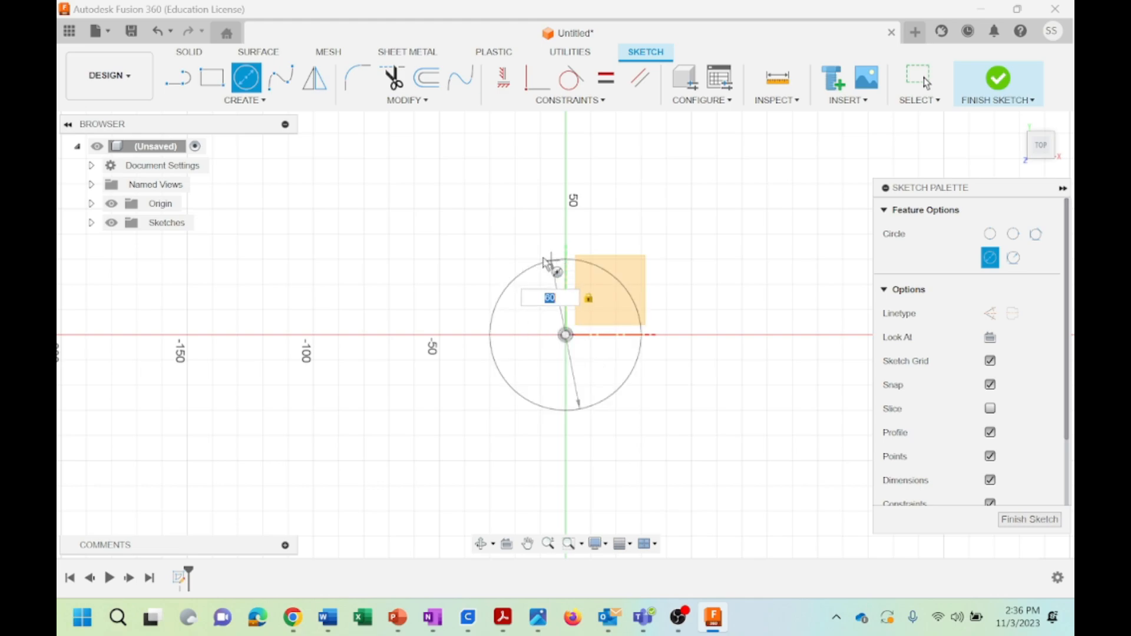
{"action": "left_click", "coordinate": [533, 268]}
{"action": "key", "text": "Escape"}
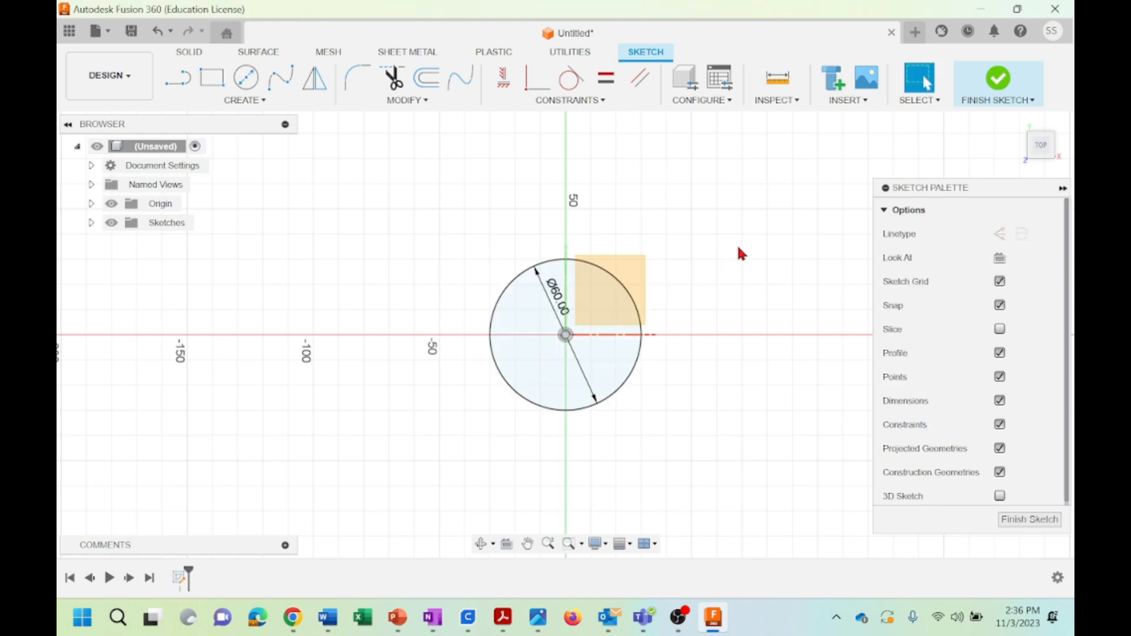
Try to move the whole circle with Move/Copy by 40 mm along Y and 20 mm along X
{"action": "left_click", "coordinate": [91, 223]}
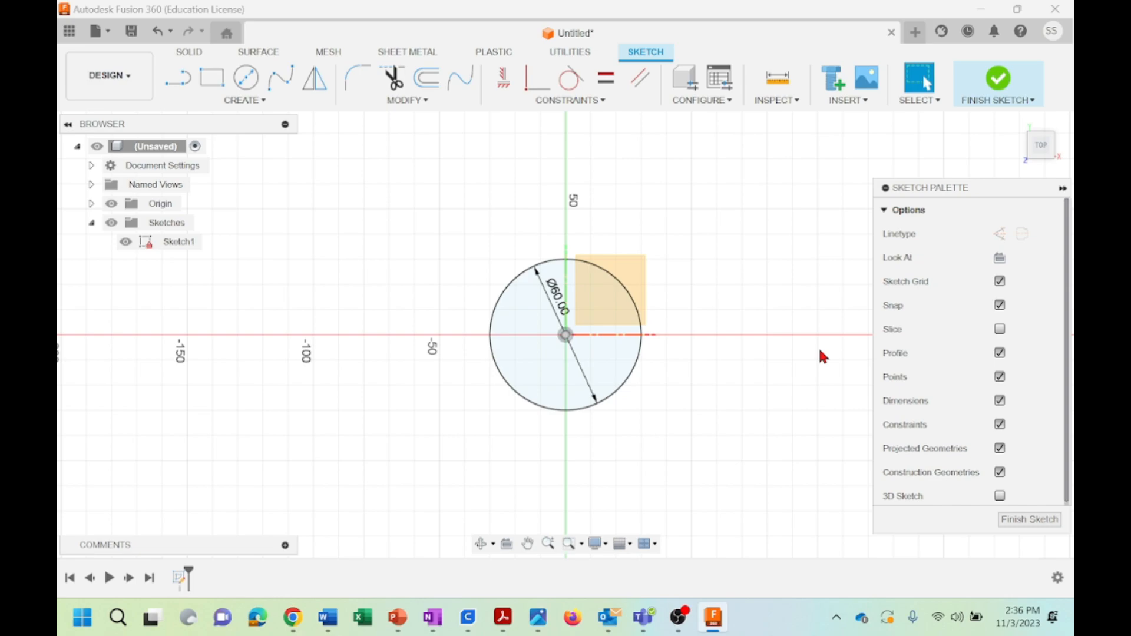
{"action": "left_click_drag", "start_coordinate": [426, 230], "coordinate": [733, 466]}
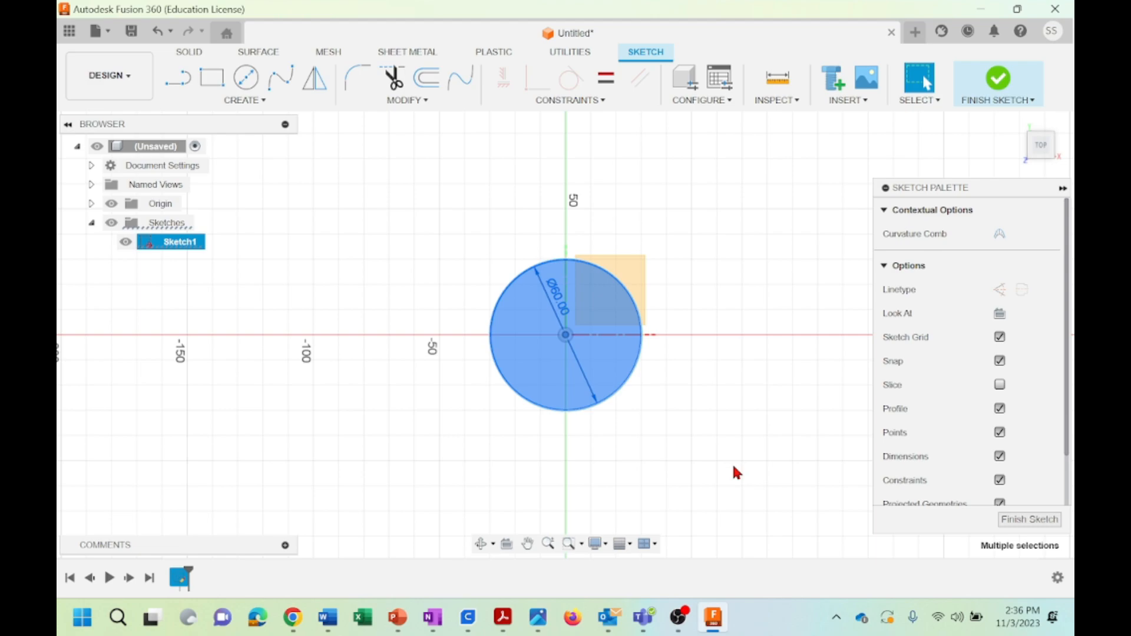
{"action": "right_click", "coordinate": [548, 301]}
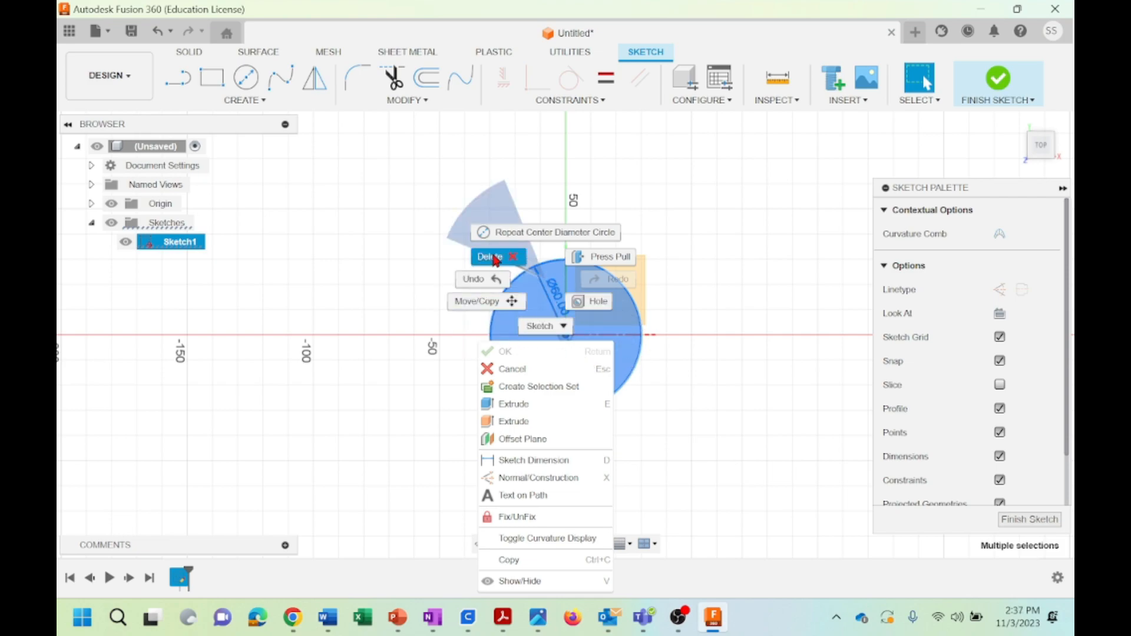
{"action": "left_click", "coordinate": [483, 303]}
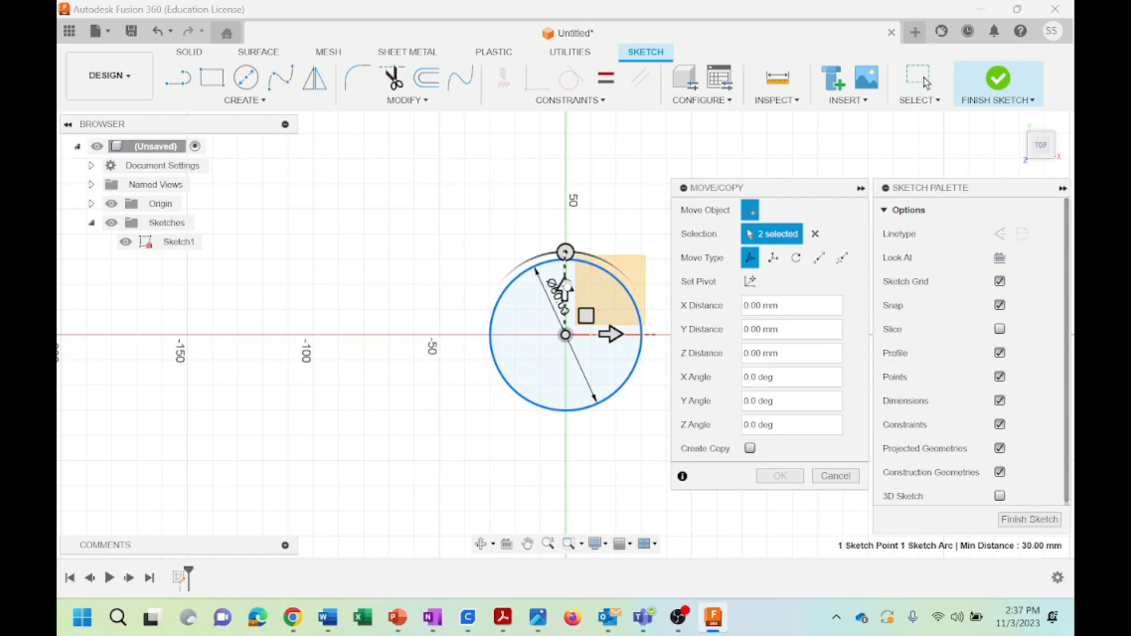
{"action": "left_click_drag", "start_coordinate": [564, 289], "coordinate": [564, 187]}
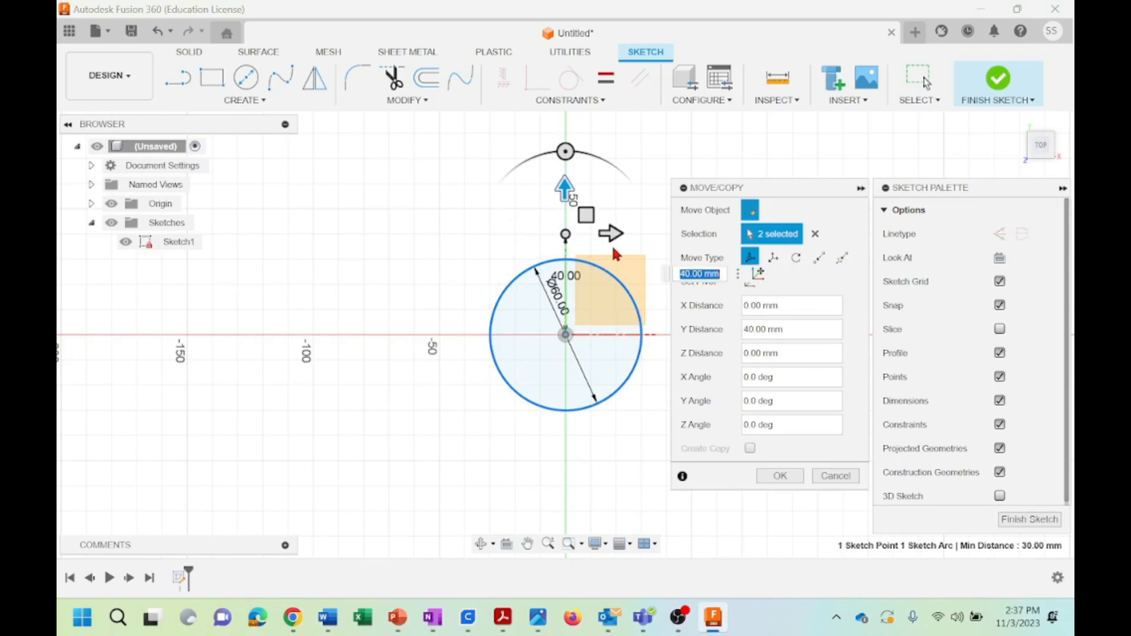
{"action": "left_click_drag", "start_coordinate": [610, 238], "coordinate": [635, 236]}
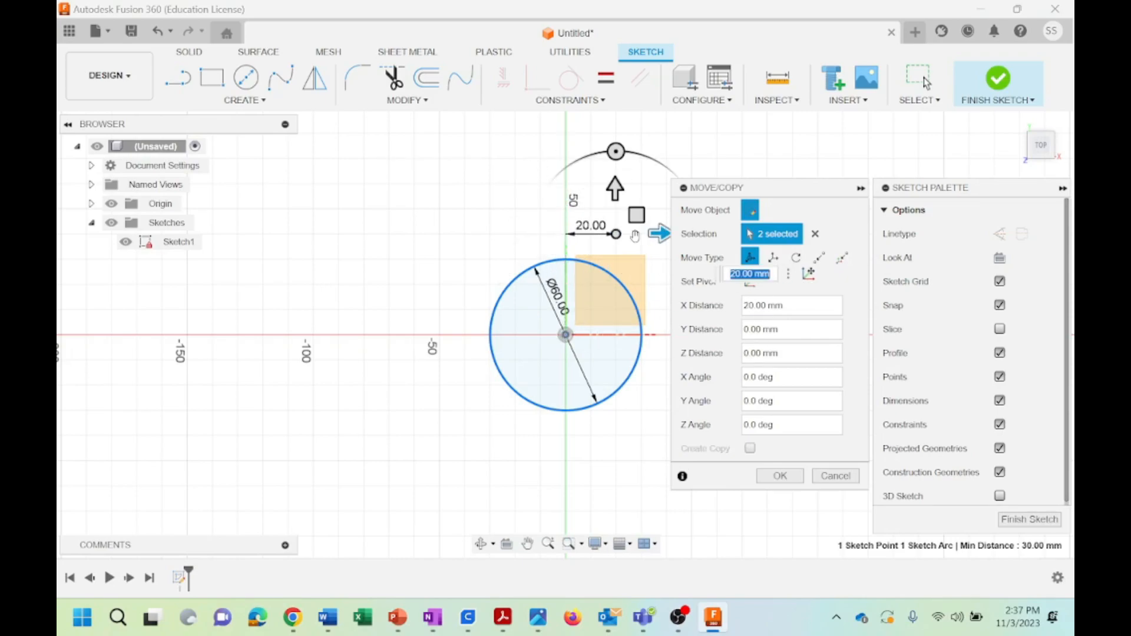
{"action": "left_click", "coordinate": [783, 477]}
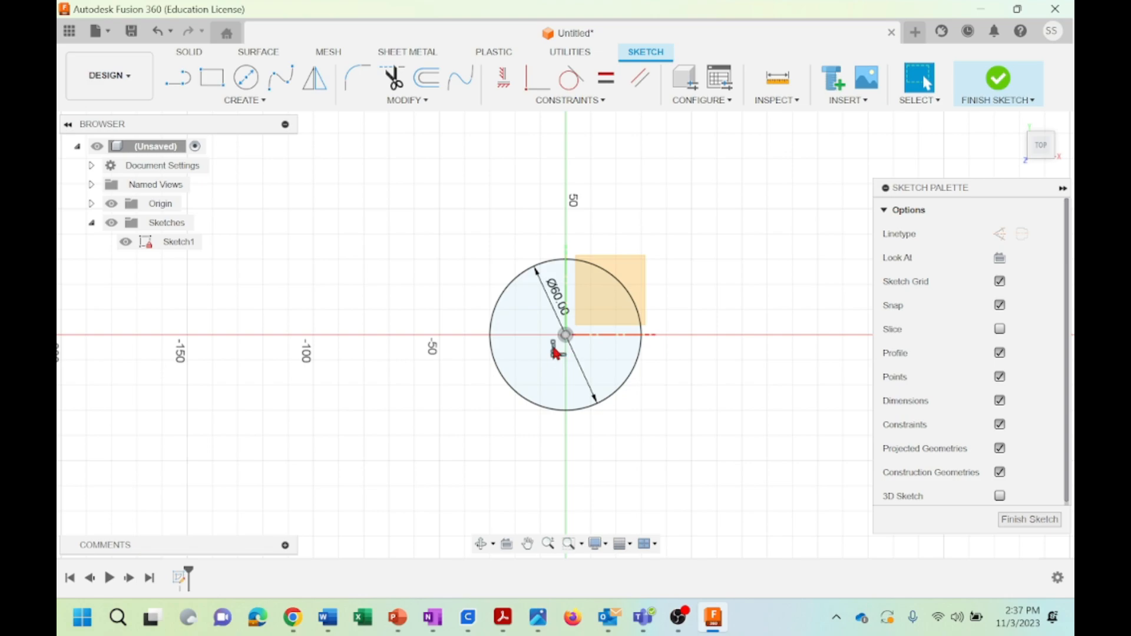
Examine the list of constraint types and the coincident constraint at the circle's centre
{"action": "left_click", "coordinate": [602, 103]}
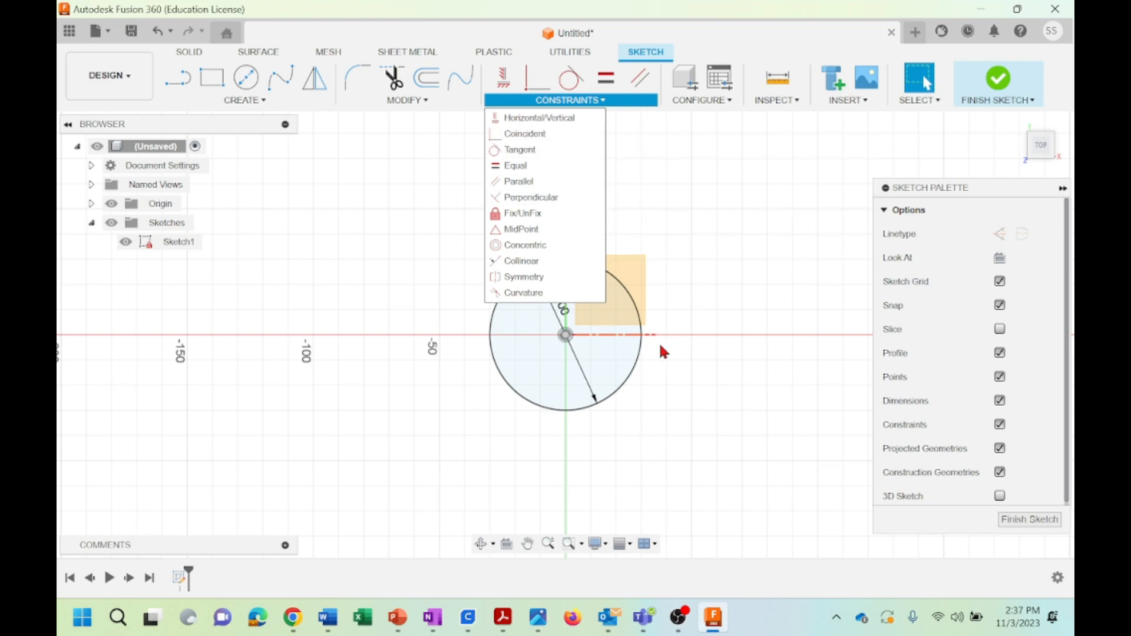
{"action": "left_click", "coordinate": [712, 259]}
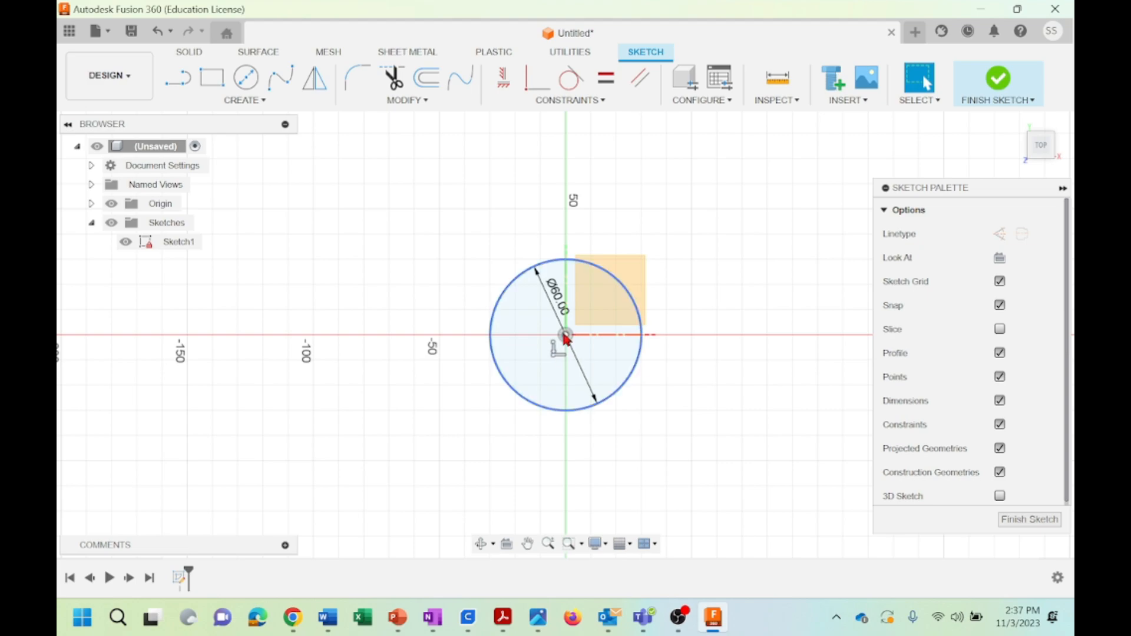
{"action": "left_click", "coordinate": [555, 356]}
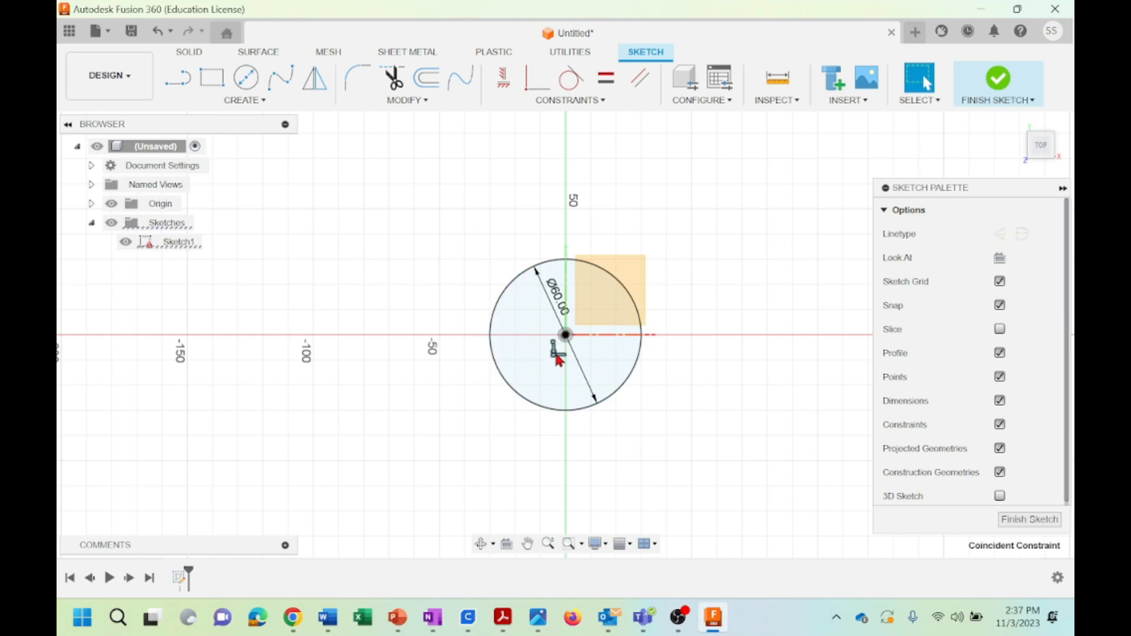
{"action": "left_click", "coordinate": [570, 77]}
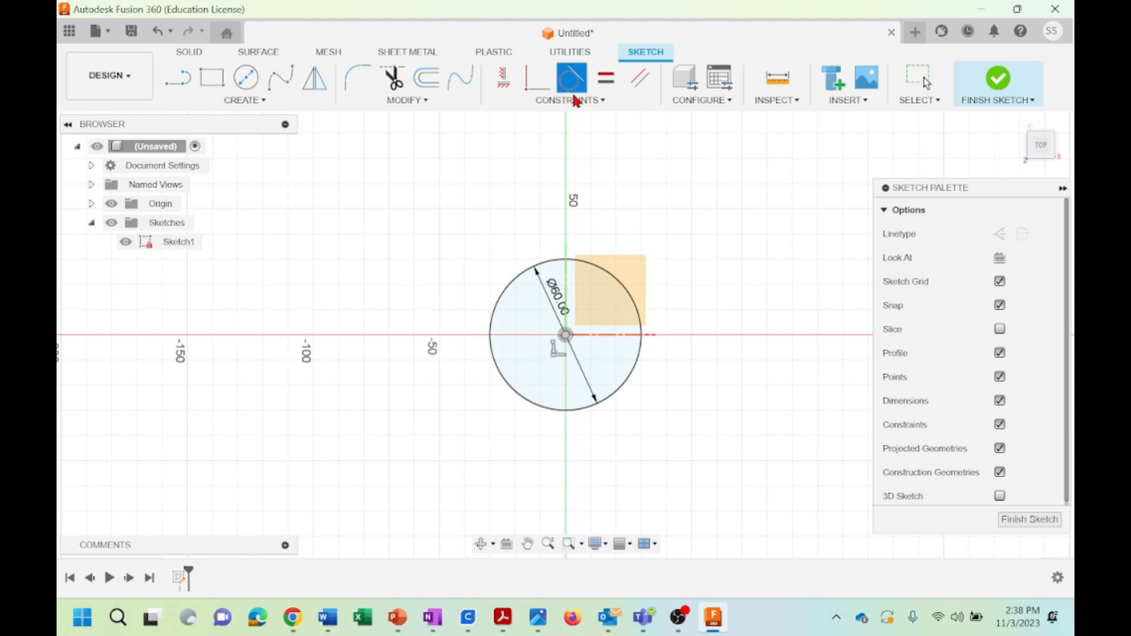
{"action": "left_click", "coordinate": [580, 101]}
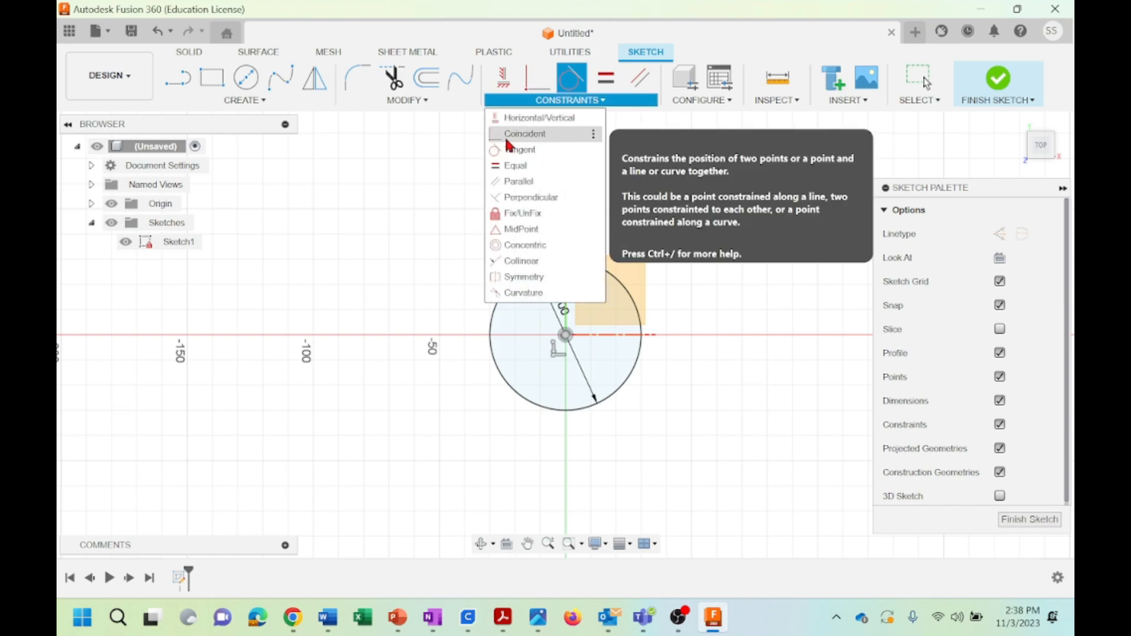
{"action": "left_click", "coordinate": [722, 364]}
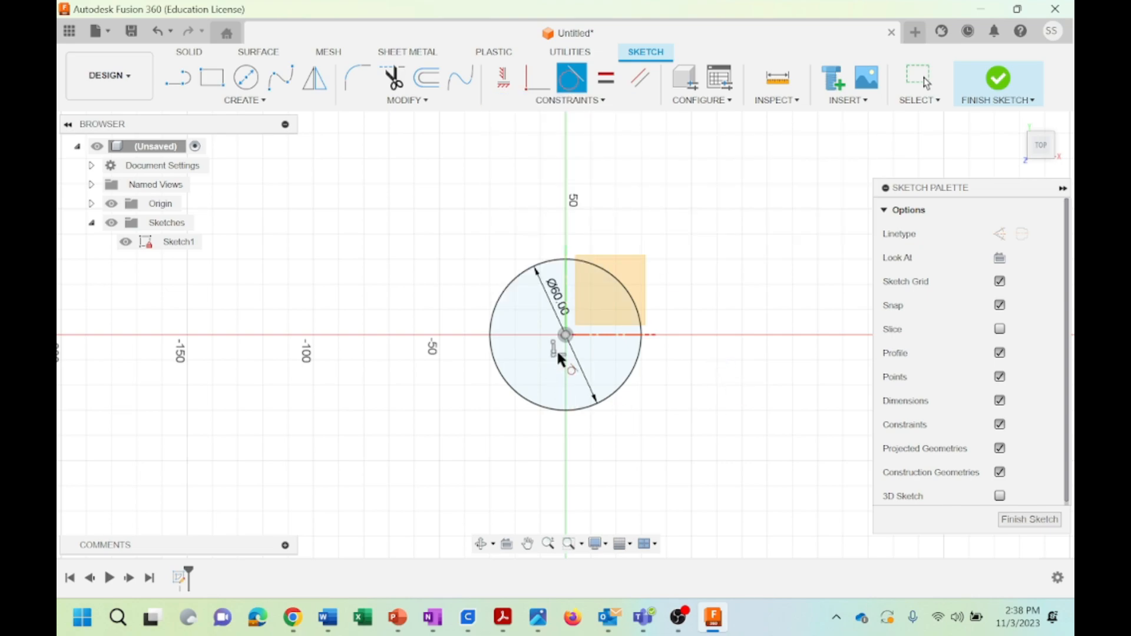
{"action": "key", "text": "Escape"}
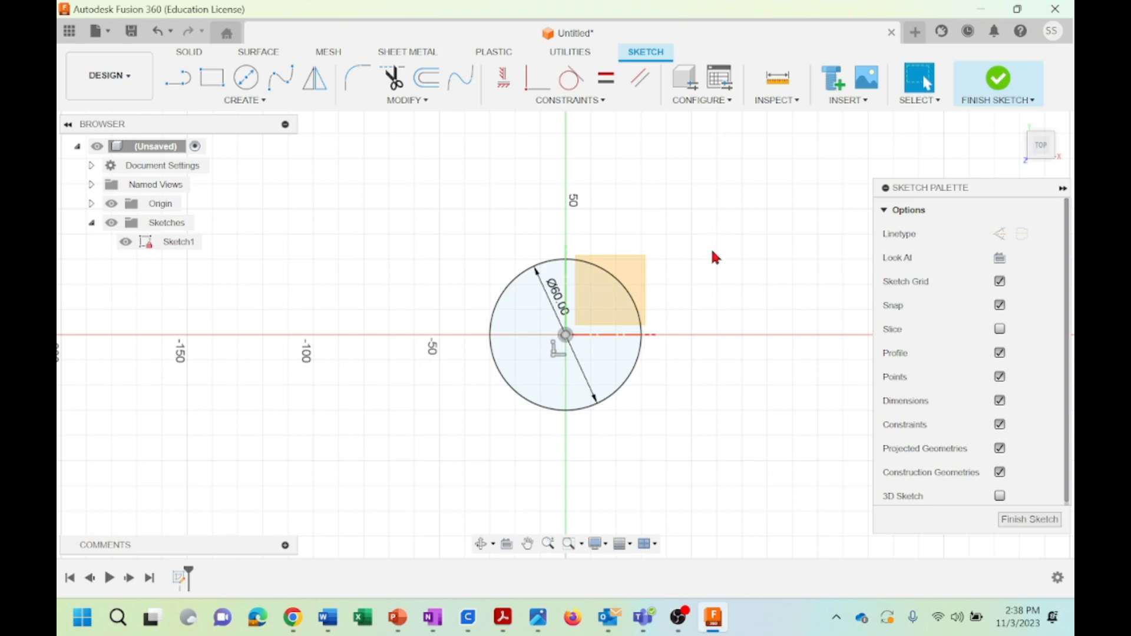
Delete the coincident constraint that ties the circle's centre to the origin
{"action": "left_click", "coordinate": [555, 352]}
{"action": "right_click", "coordinate": [557, 357]}
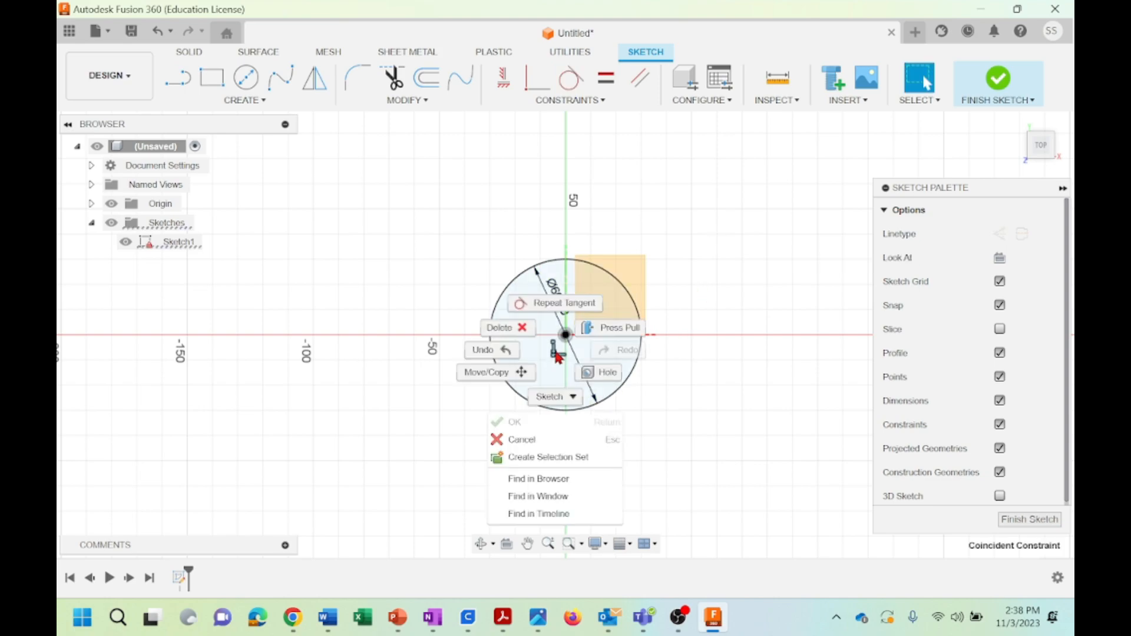
{"action": "left_click", "coordinate": [501, 329]}
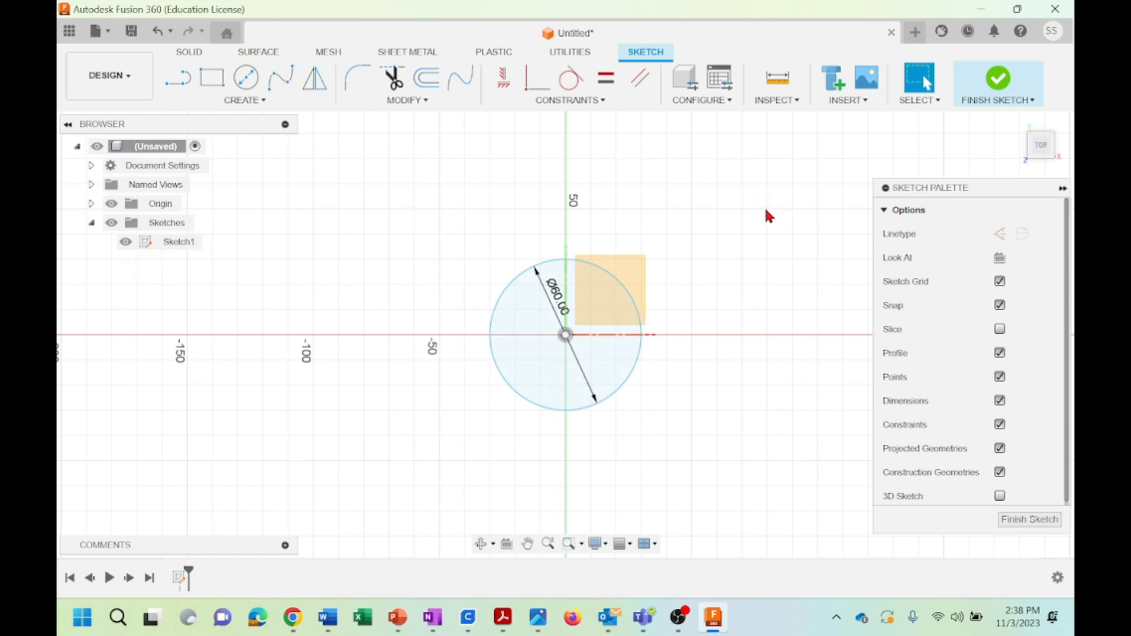
Move the circle 30 mm along Y with Move/Copy, and pull it freely to the upper right, well clear of the origin
{"action": "left_click_drag", "start_coordinate": [415, 221], "coordinate": [724, 437]}
{"action": "right_click", "coordinate": [540, 330]}
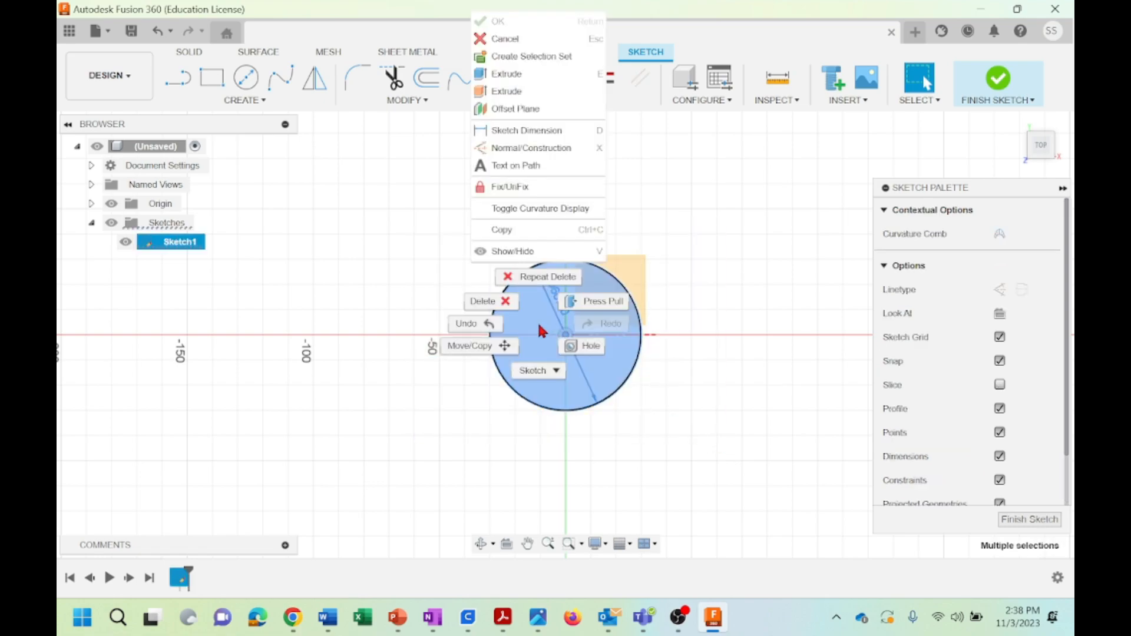
{"action": "left_click", "coordinate": [462, 352]}
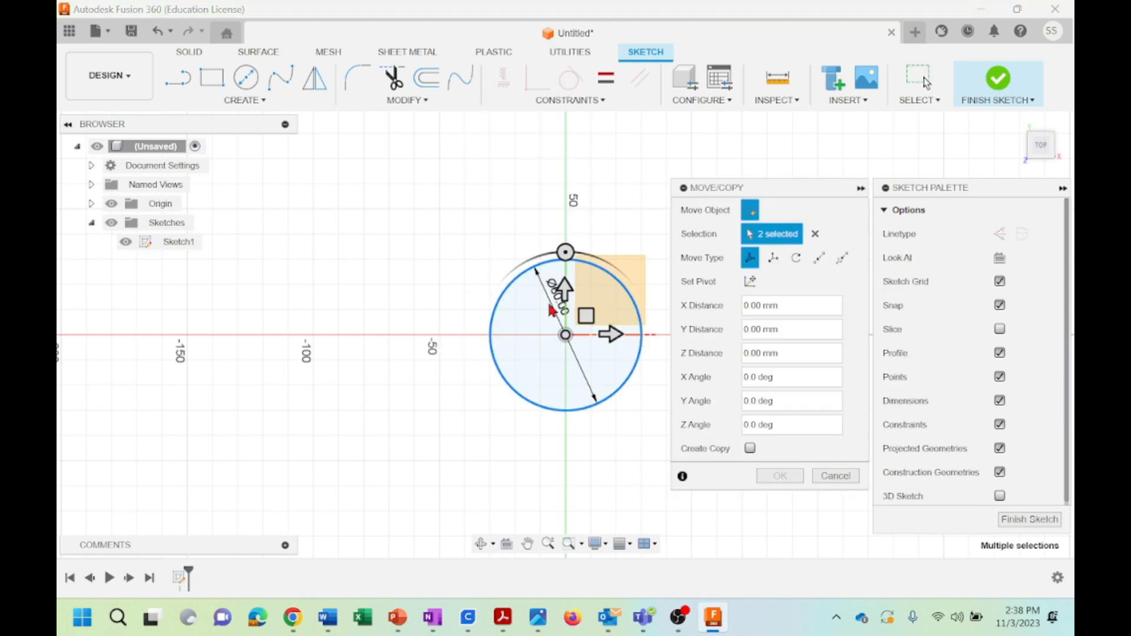
{"action": "left_click_drag", "start_coordinate": [565, 254], "coordinate": [565, 213]}
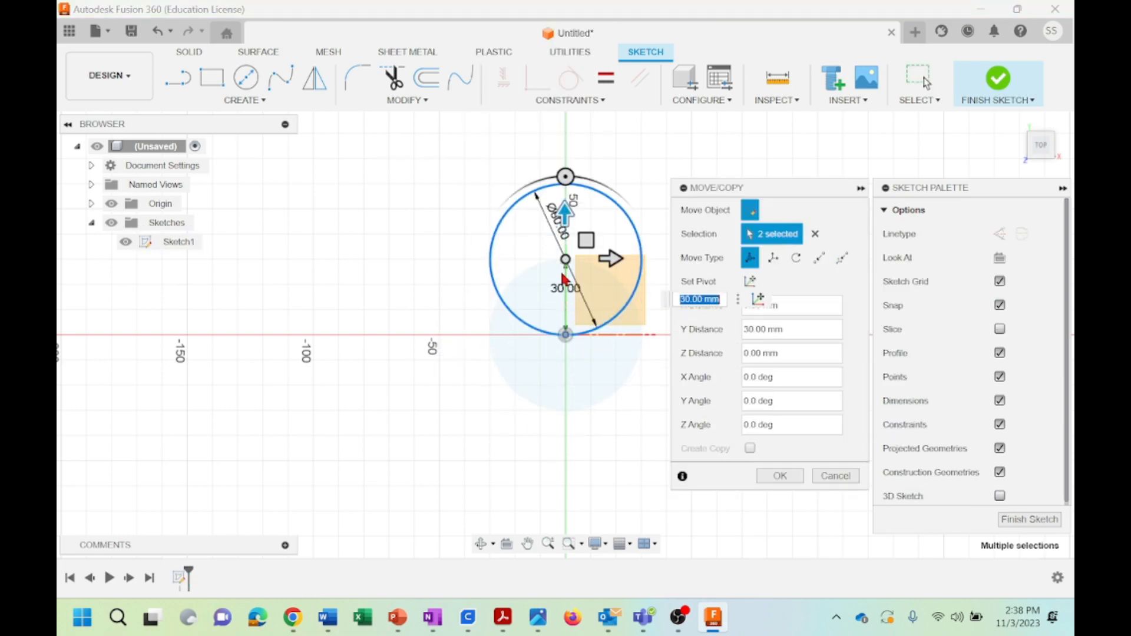
{"action": "left_click", "coordinate": [781, 476]}
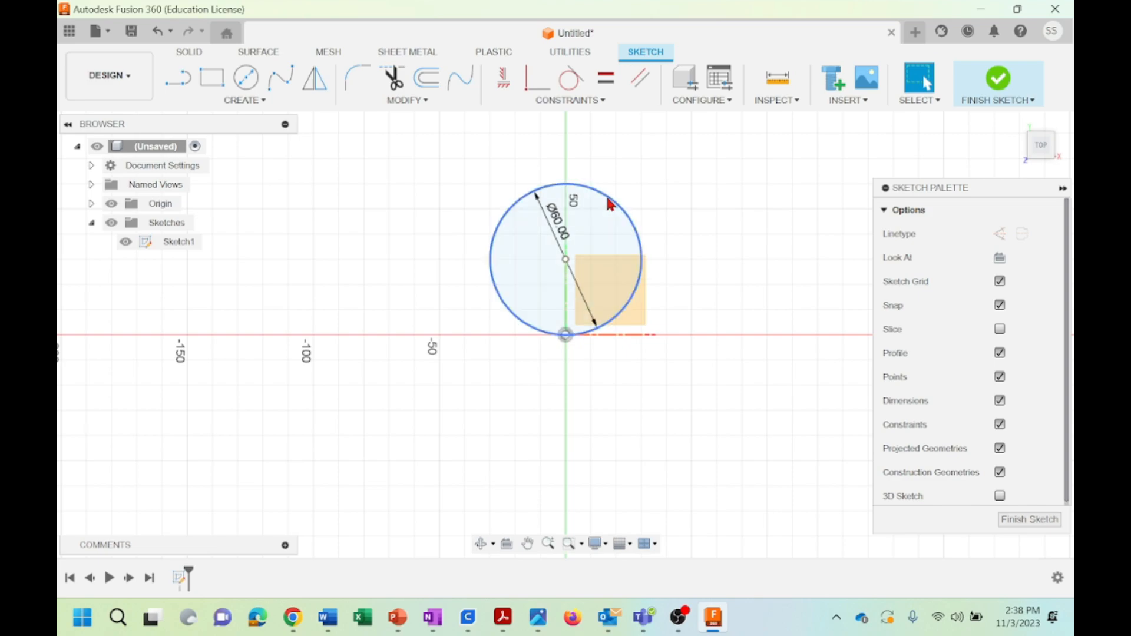
{"action": "mouse_move", "coordinate": [611, 205]}
{"action": "left_mouse_down"}
{"action": "mouse_move", "coordinate": [695, 174]}
{"action": "mouse_move", "coordinate": [857, 157]}
{"action": "left_mouse_up"}
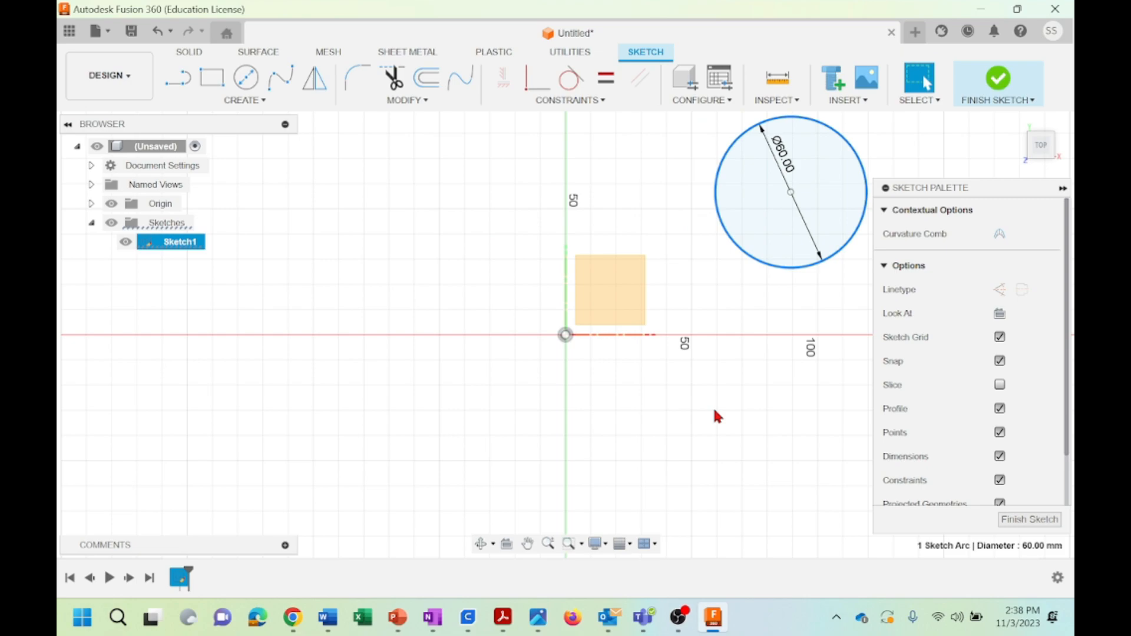
Draw a 50 mm horizontal line from the origin along the positive X axis
{"action": "left_click", "coordinate": [600, 100]}
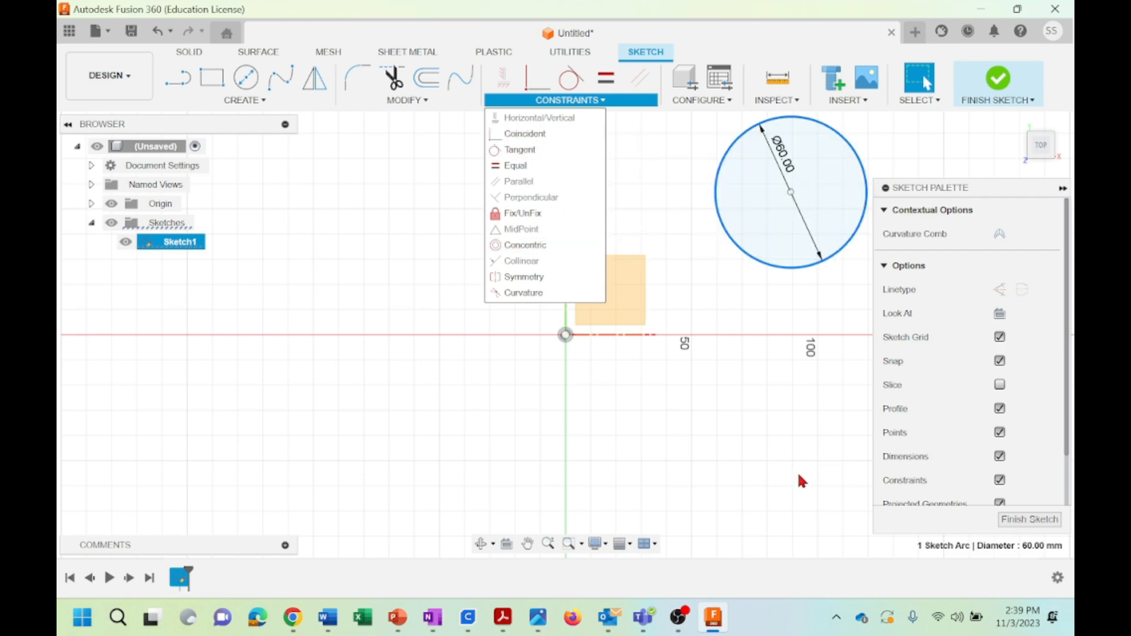
{"action": "left_click", "coordinate": [703, 434]}
{"action": "key", "text": "l"}
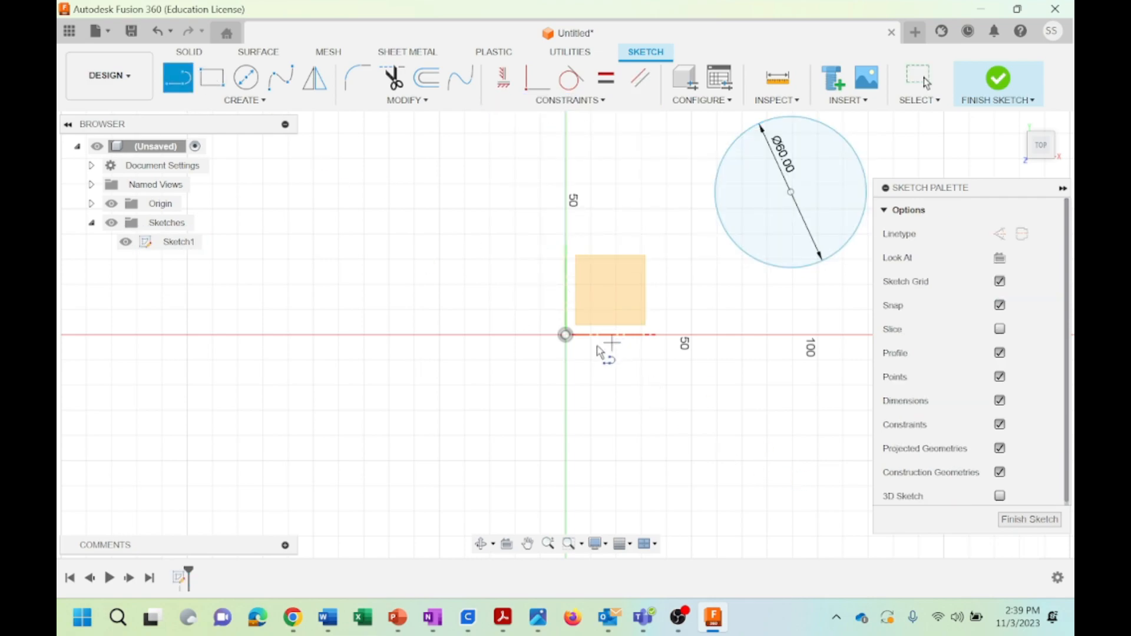
{"action": "left_click", "coordinate": [565, 336]}
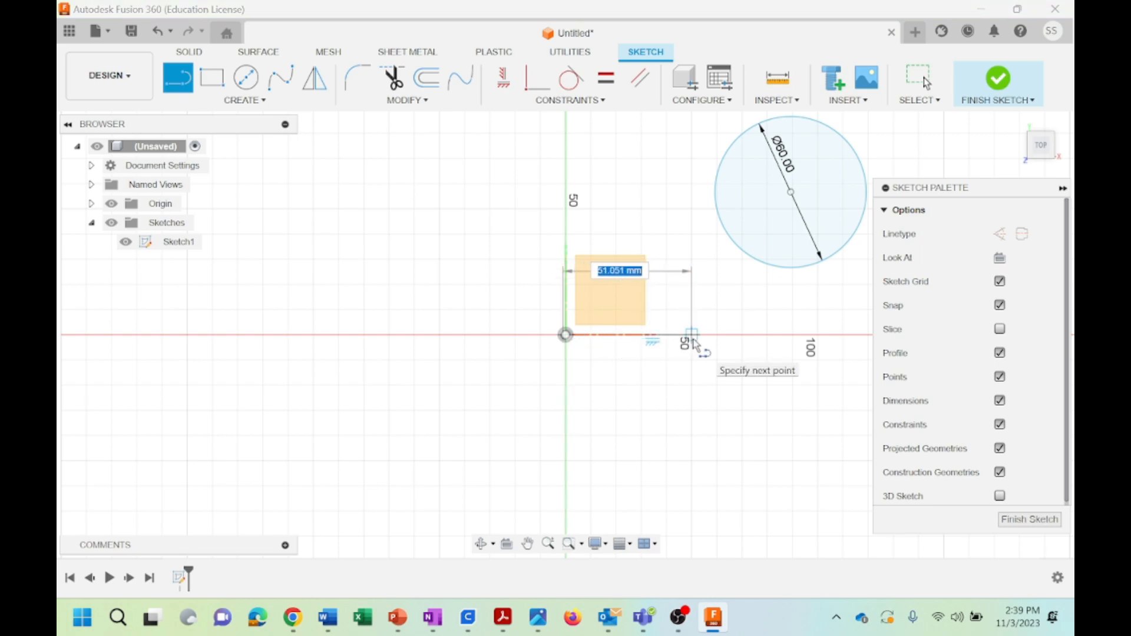
{"action": "type", "text": "50"}
{"action": "key", "text": "Tab"}
{"action": "key", "text": "Return"}
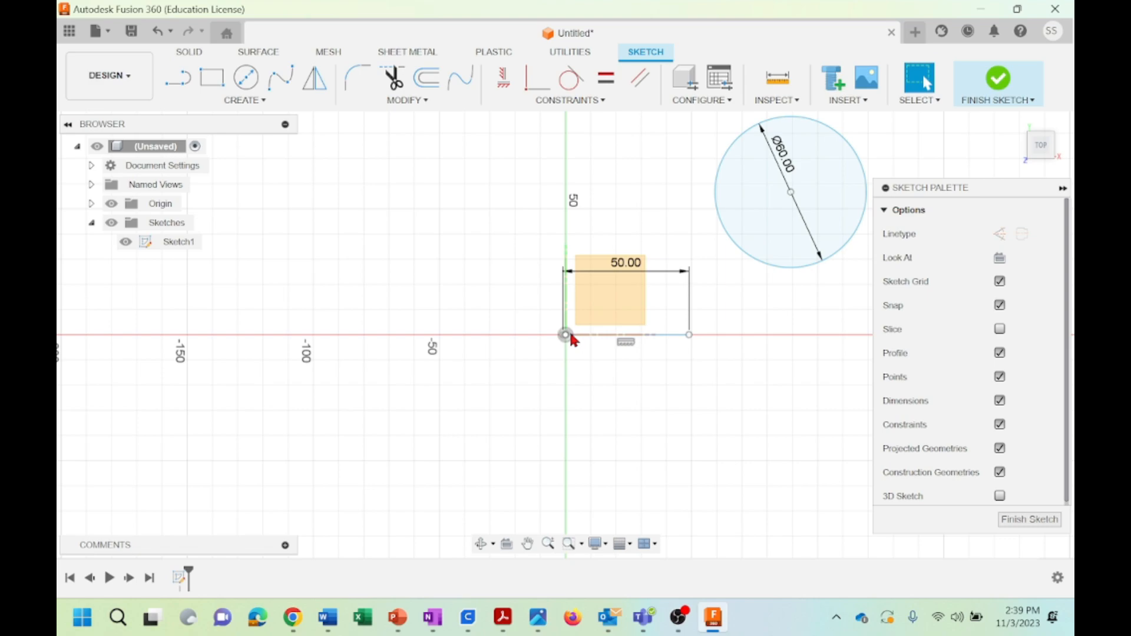
{"action": "left_click", "coordinate": [177, 79]}
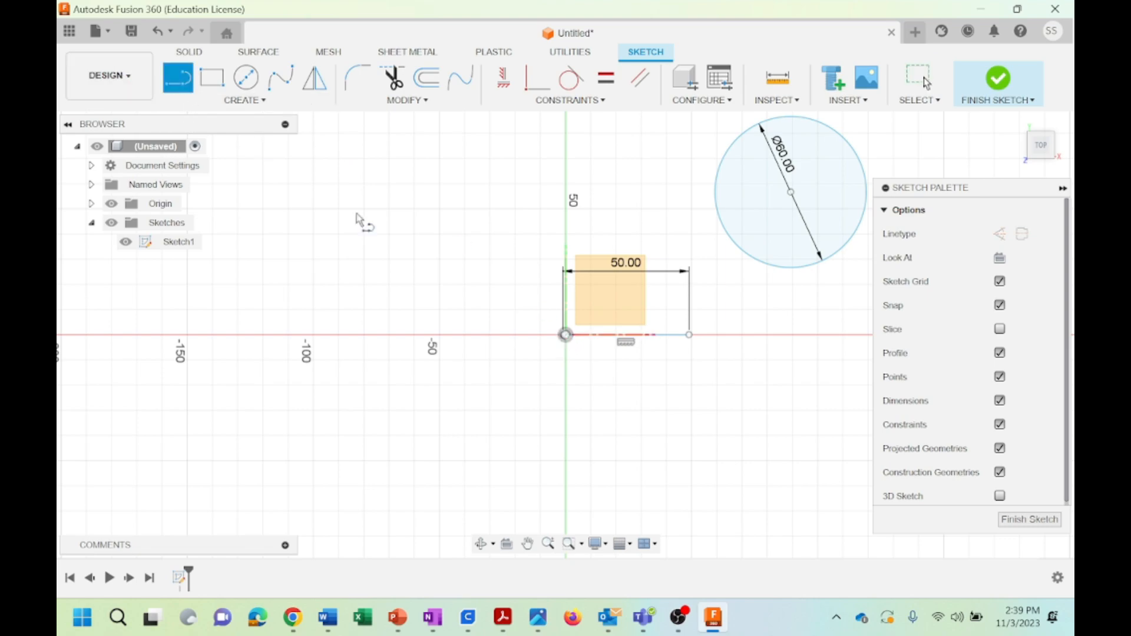
{"action": "left_click", "coordinate": [566, 335]}
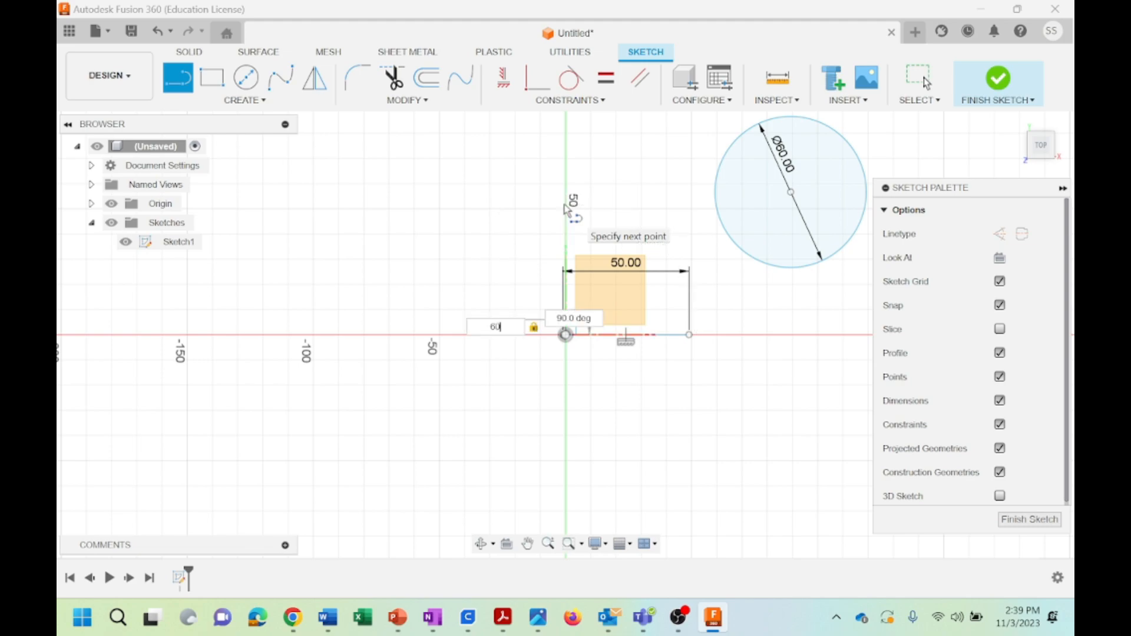
{"action": "type", "text": "60.005"}
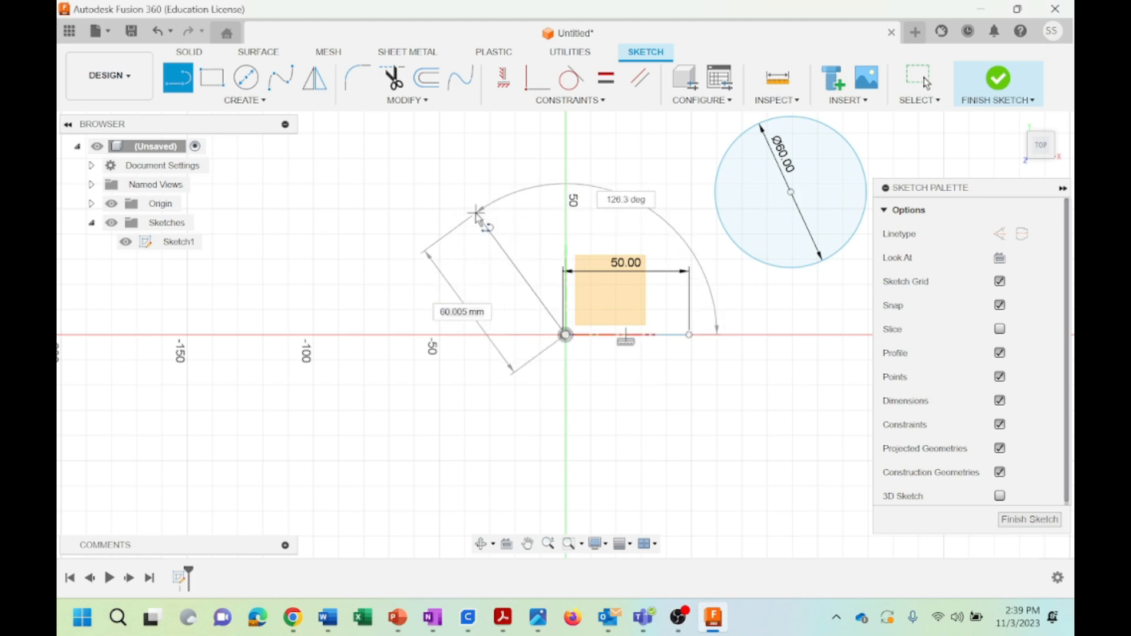
{"action": "right_click", "coordinate": [475, 212]}
{"action": "left_click", "coordinate": [476, 213]}
{"action": "key", "text": "Escape"}
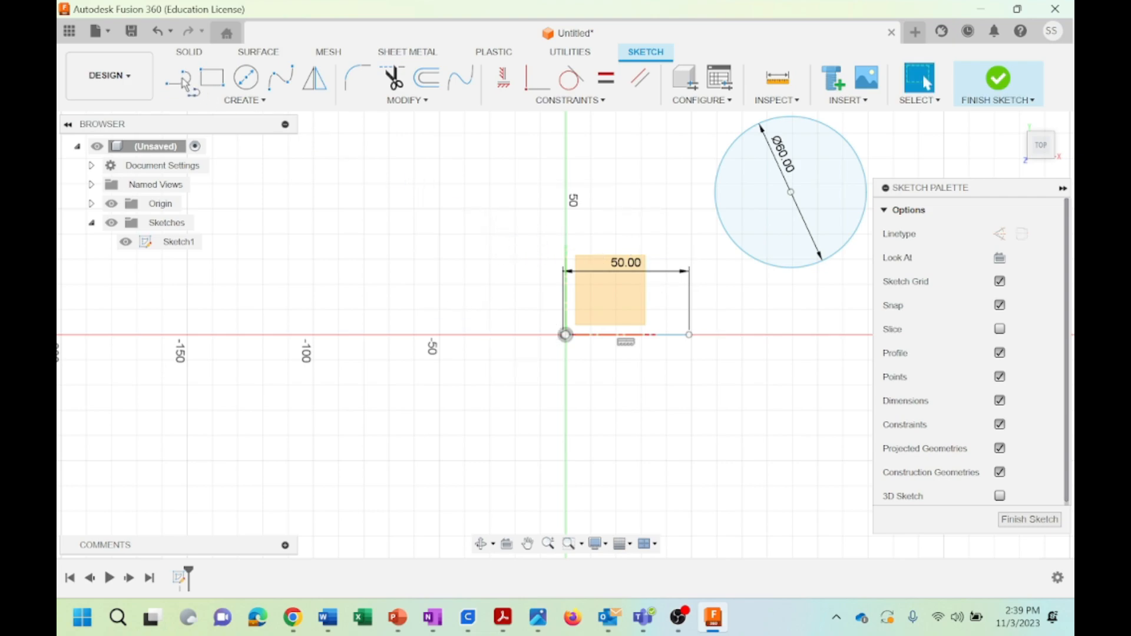
Draw a 60 mm vertical line up from the horizontal line's free end and place its dimension outside, between line and circle
{"action": "left_click", "coordinate": [690, 336]}
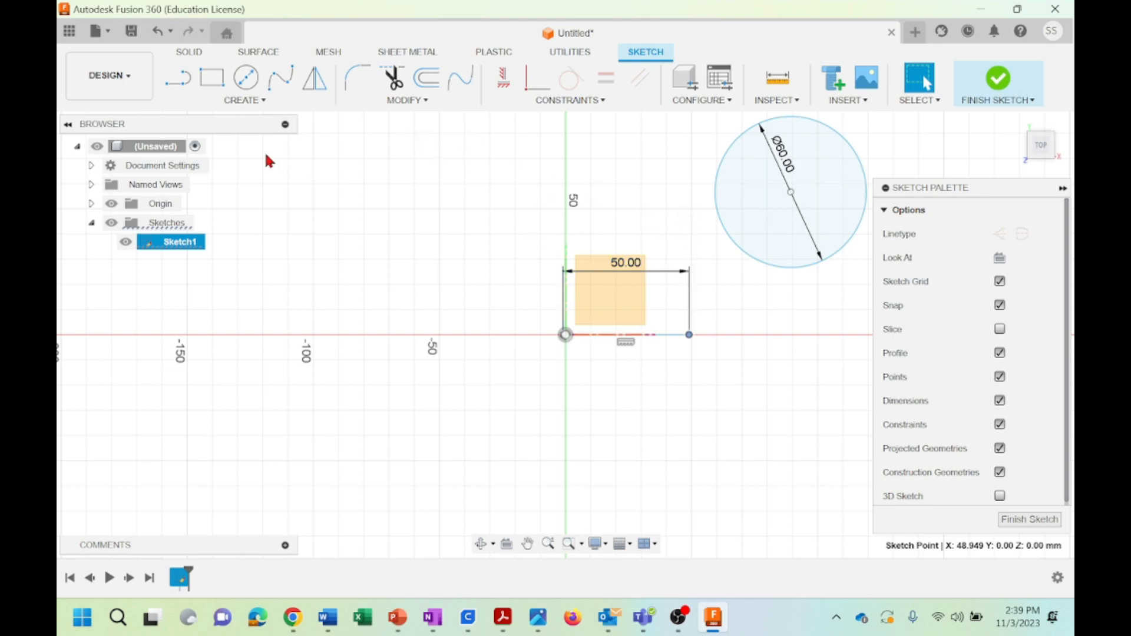
{"action": "left_click", "coordinate": [177, 77]}
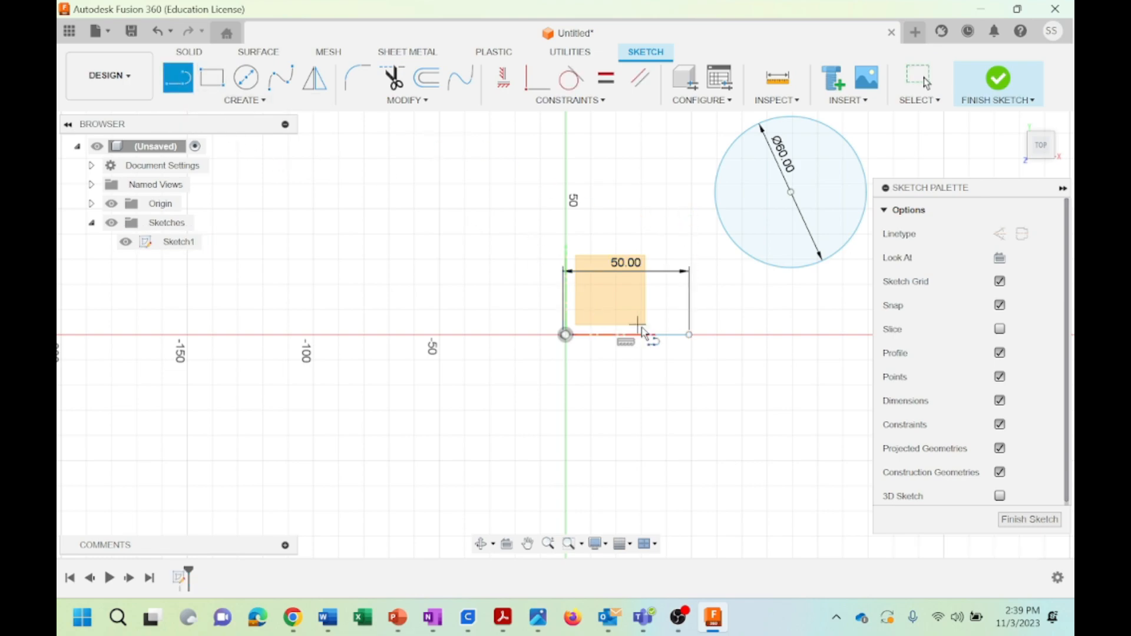
{"action": "left_click", "coordinate": [689, 334]}
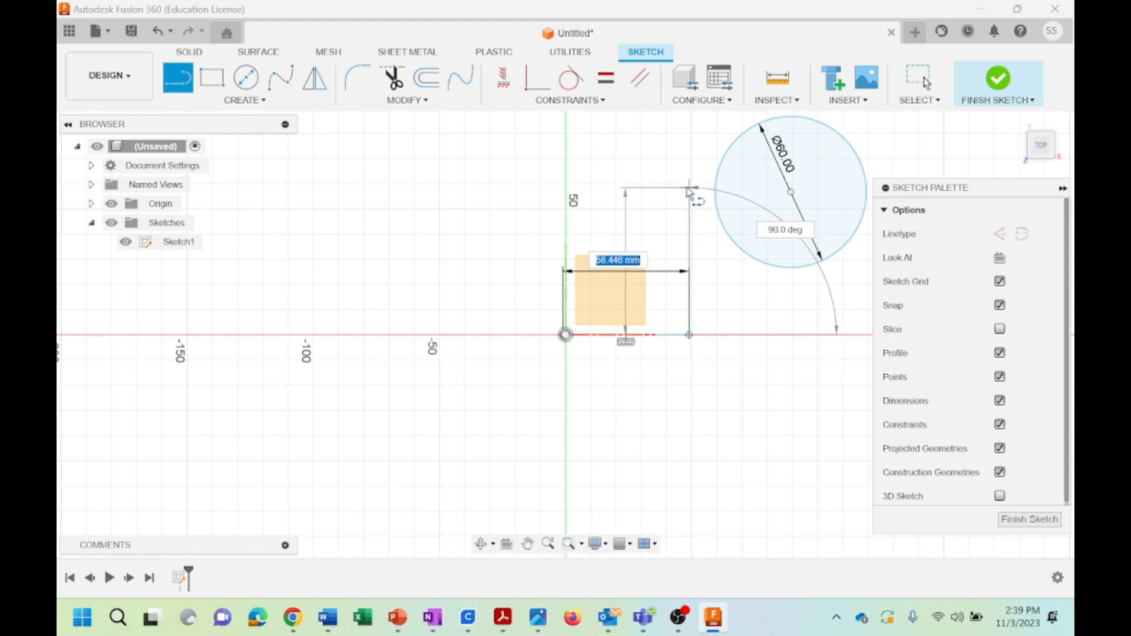
{"action": "type", "text": "60"}
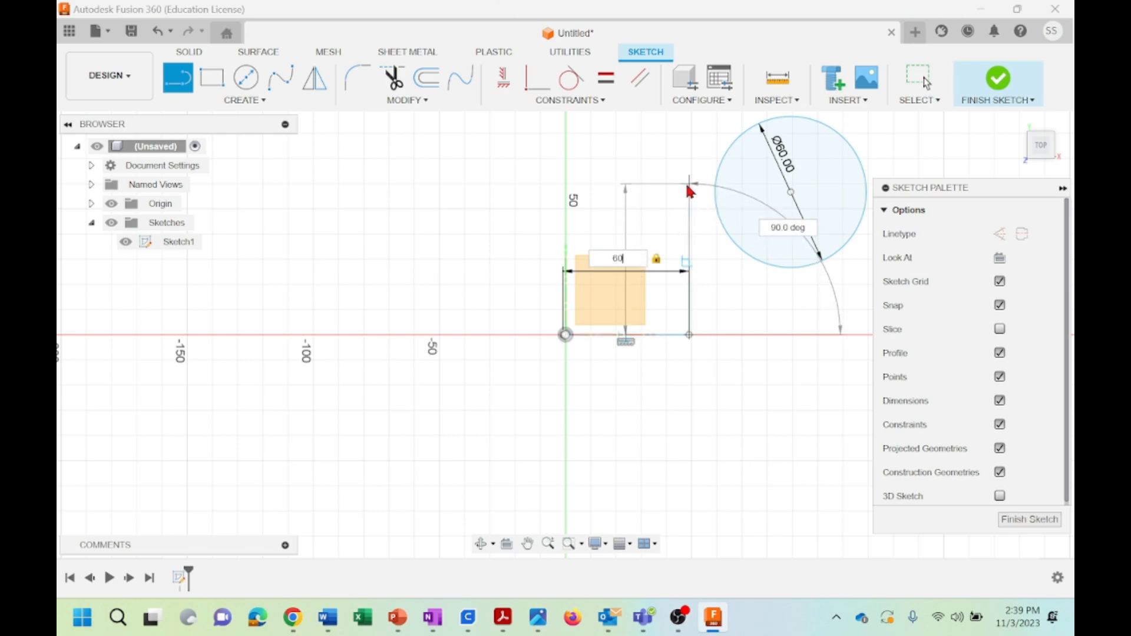
{"action": "key", "text": "Return"}
{"action": "key", "text": "Escape"}
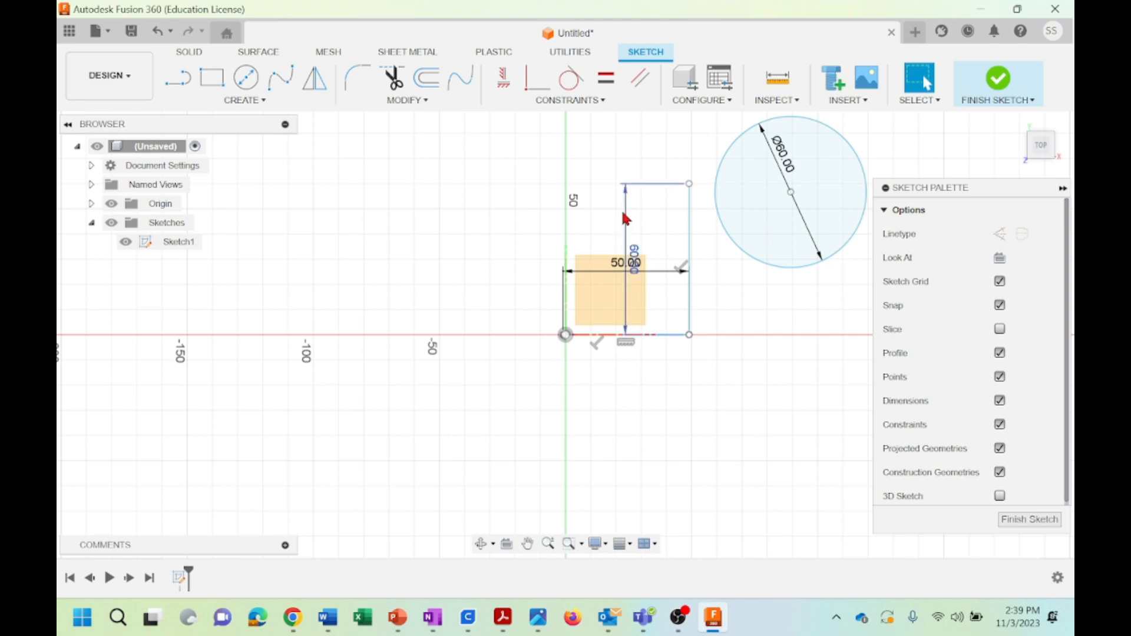
{"action": "left_click_drag", "start_coordinate": [625, 217], "coordinate": [707, 223]}
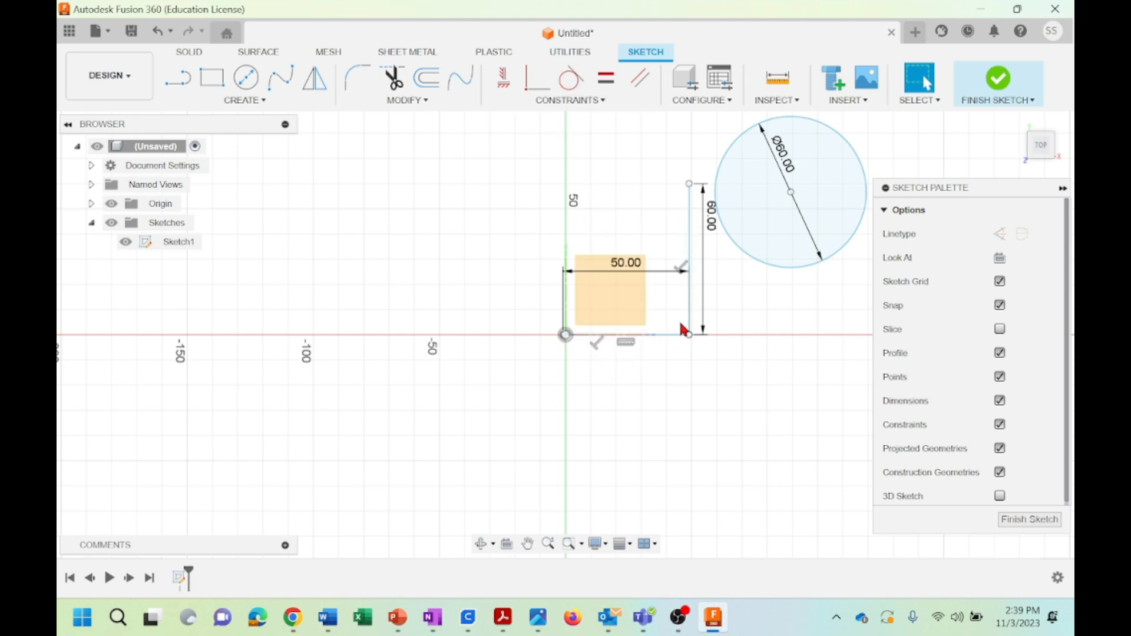
Undo the vertical line and the 50 mm horizontal line, keeping the 60 mm circle
{"action": "left_click", "coordinate": [602, 102]}
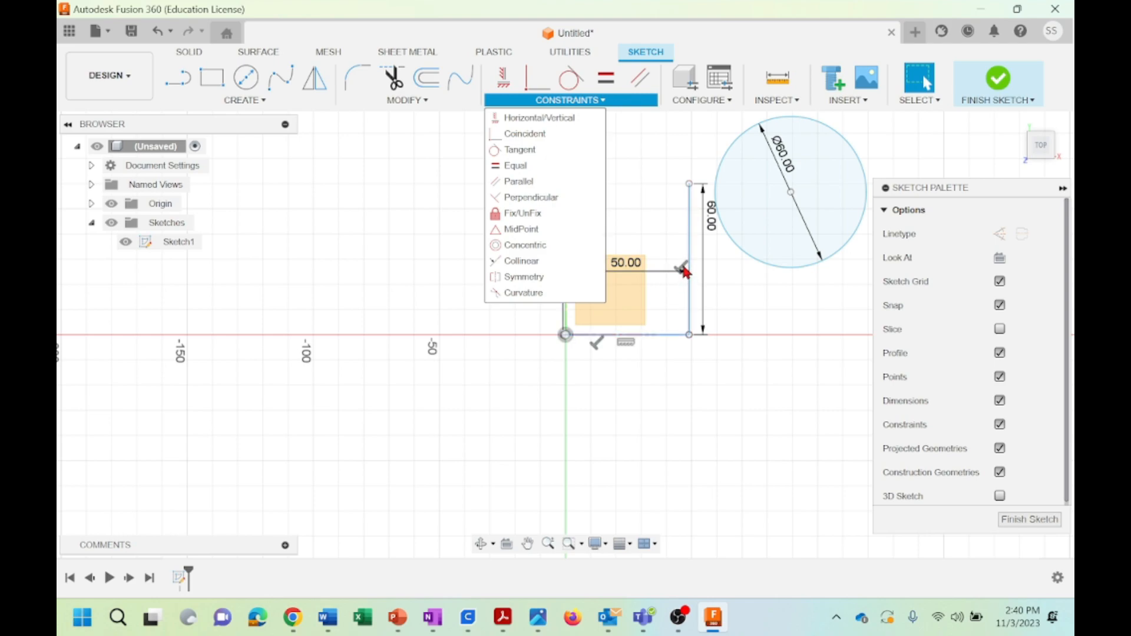
{"action": "left_click", "coordinate": [688, 388]}
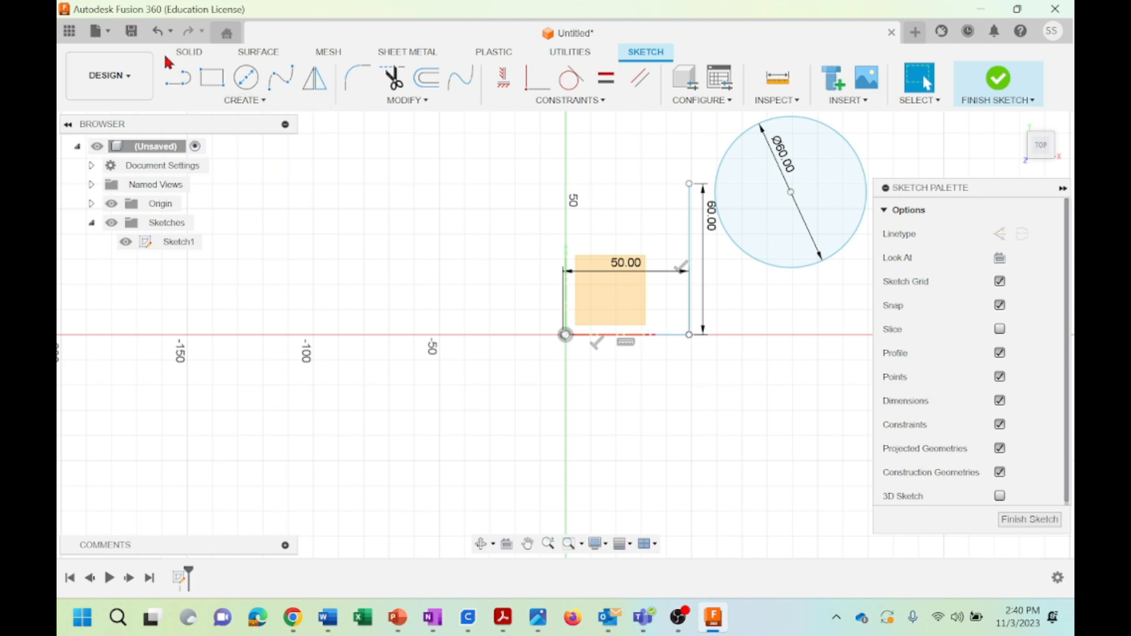
{"action": "left_click", "coordinate": [157, 33]}
{"action": "left_click", "coordinate": [157, 33]}
{"action": "left_click", "coordinate": [156, 33]}
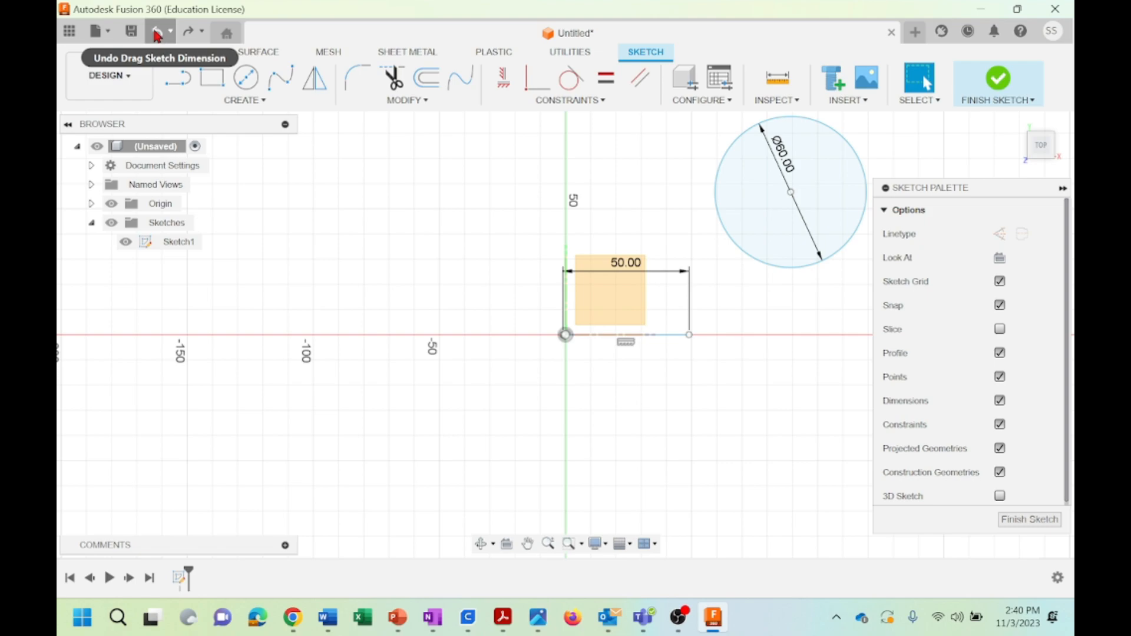
Draw a 50 mm horizontal line from the origin along the negative X axis
{"action": "left_click", "coordinate": [178, 77]}
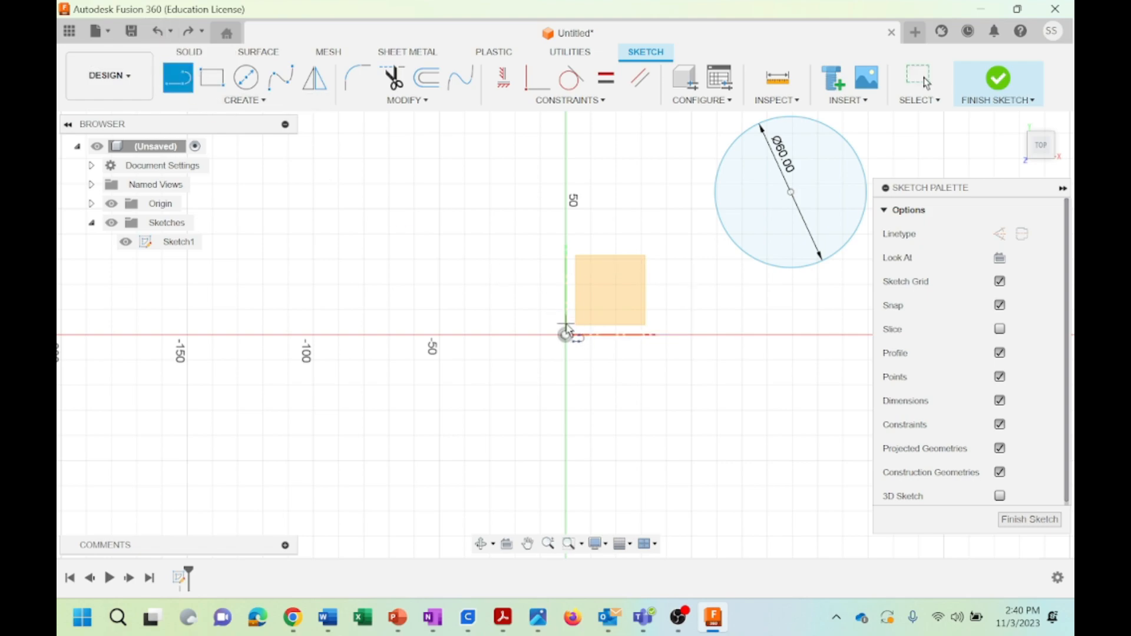
{"action": "mouse_move", "coordinate": [567, 337]}
{"action": "left_mouse_down"}
{"action": "mouse_move", "coordinate": [446, 346]}
{"action": "mouse_move", "coordinate": [440, 337]}
{"action": "left_mouse_up"}
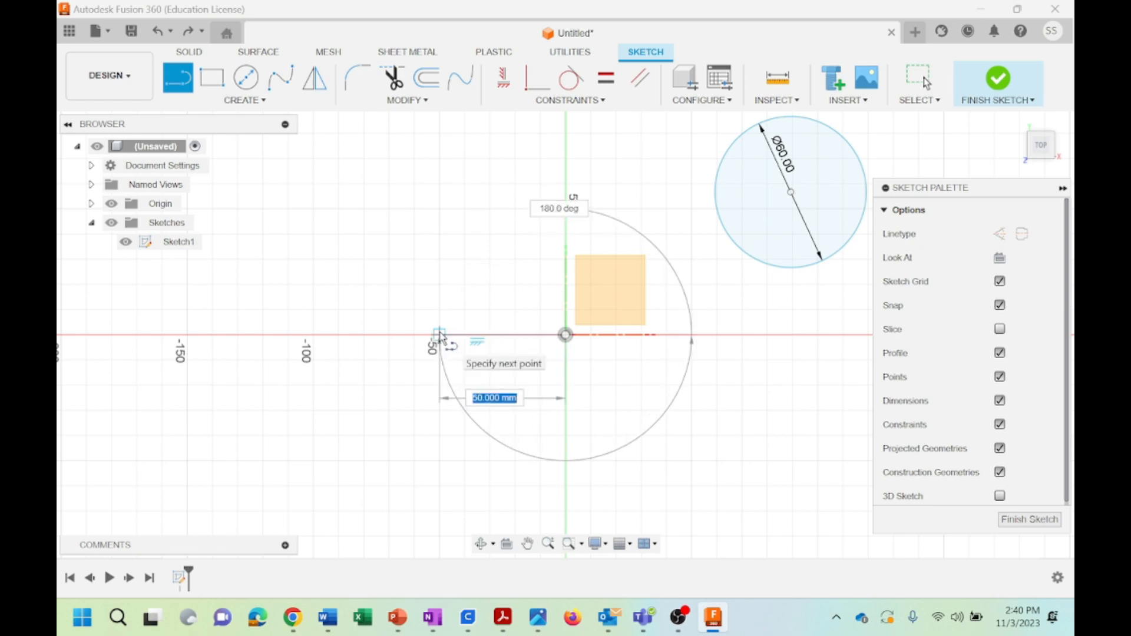
{"action": "type", "text": "50"}
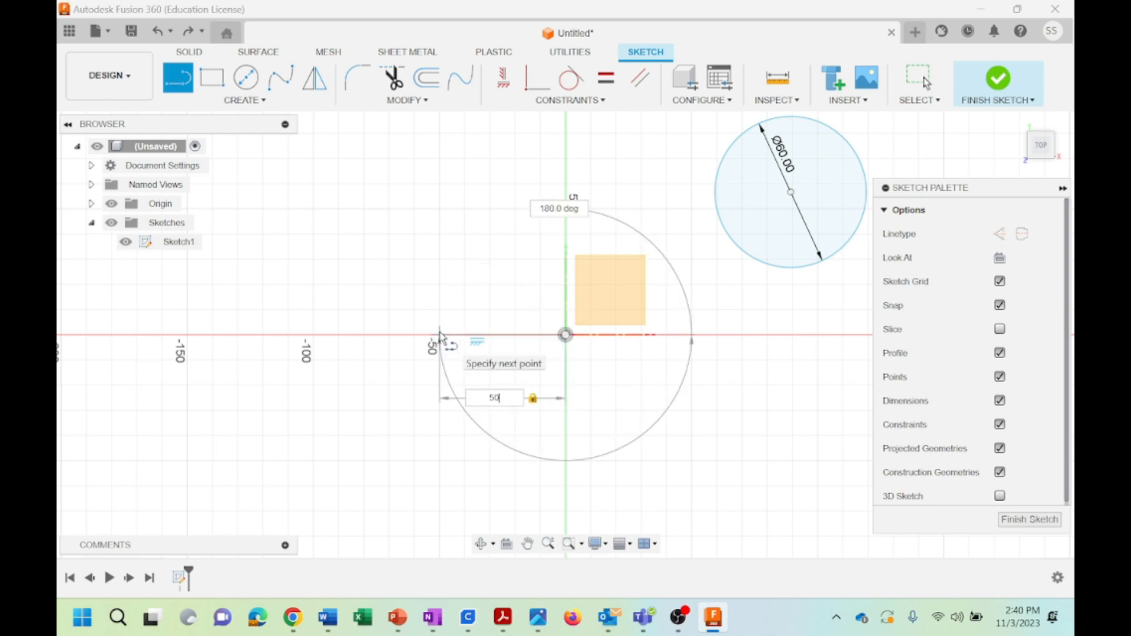
{"action": "key", "text": "Return"}
{"action": "key", "text": "Escape"}
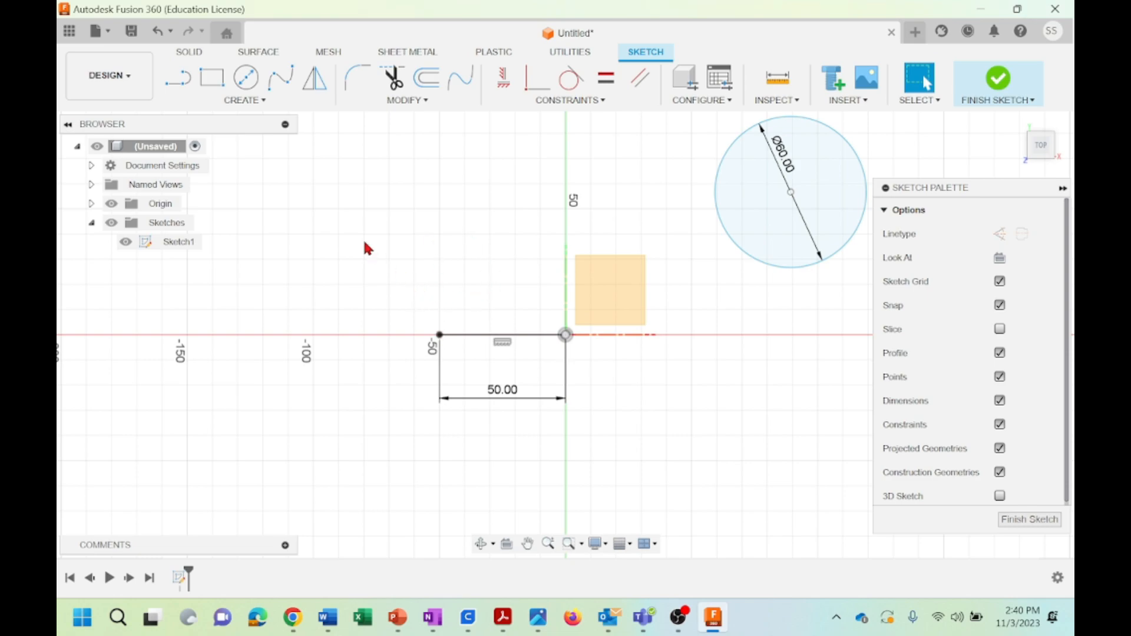
Draw a 50 mm vertical line upward from the horizontal line's free end
{"action": "left_click", "coordinate": [180, 77]}
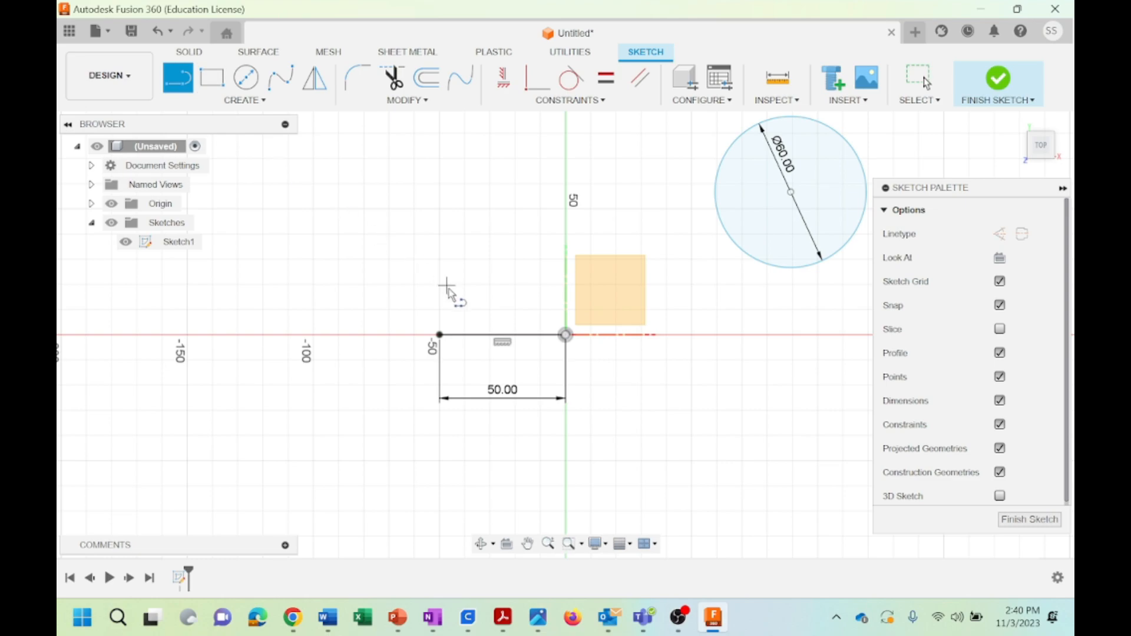
{"action": "left_click", "coordinate": [439, 335]}
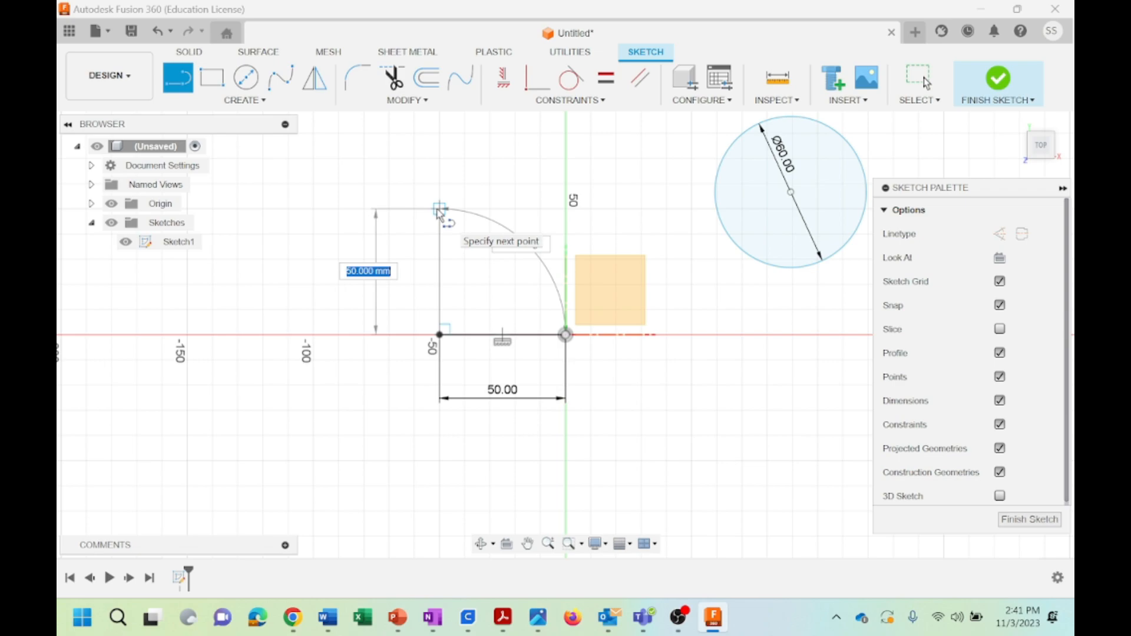
{"action": "type", "text": "50"}
{"action": "key", "text": "Tab"}
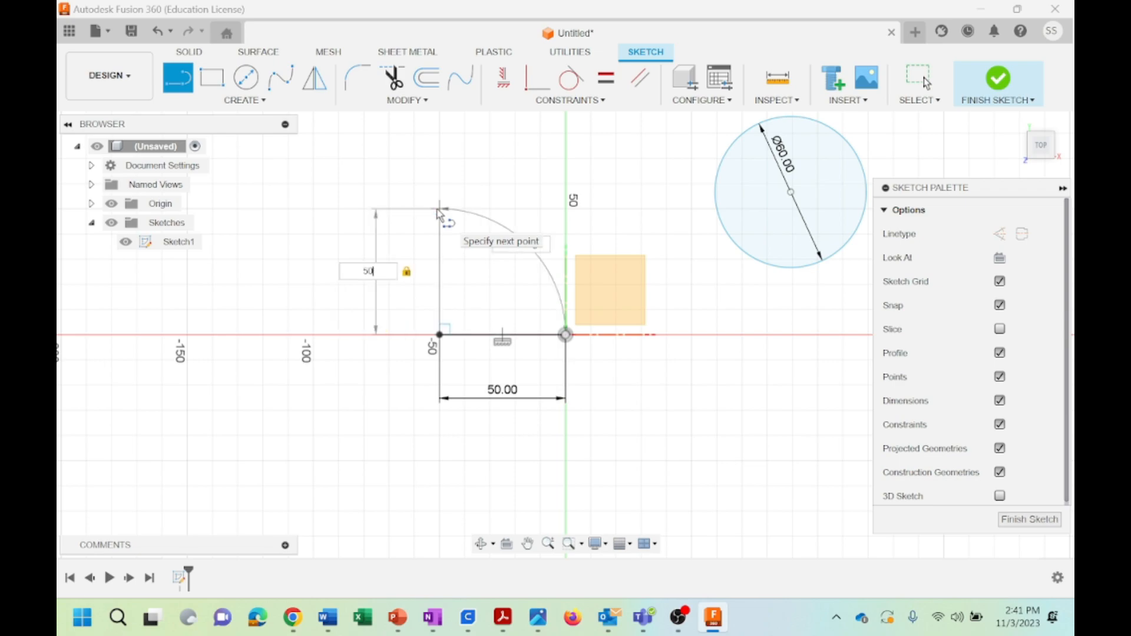
{"action": "key", "text": "Return"}
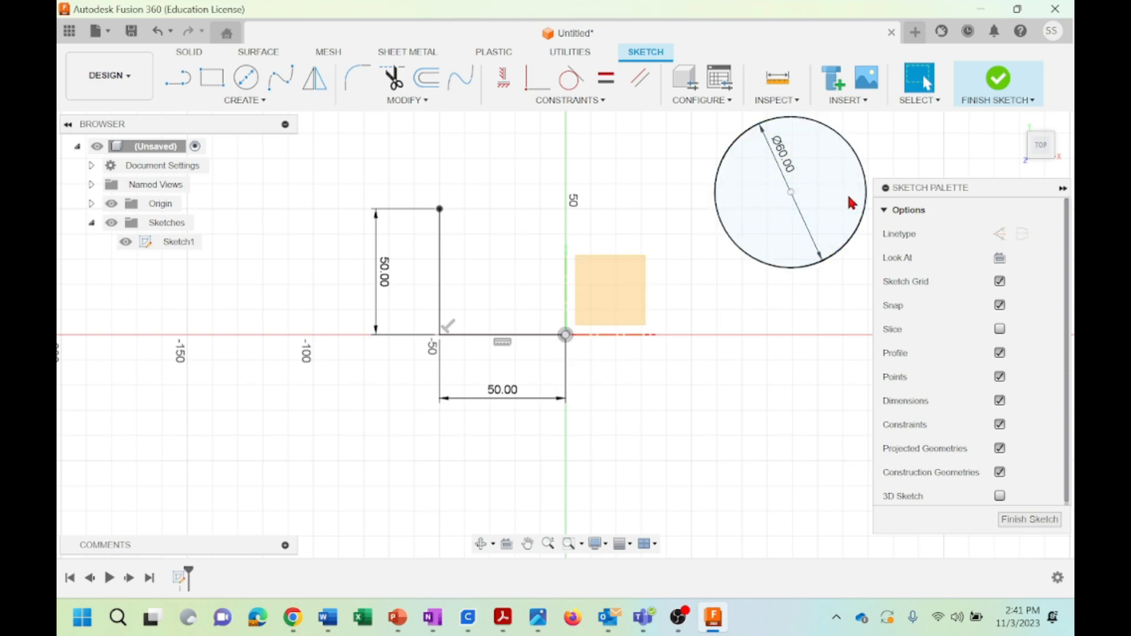
Apply a Coincident constraint between the circle's centre and the upper end of the vertical line
{"action": "left_click", "coordinate": [741, 247]}
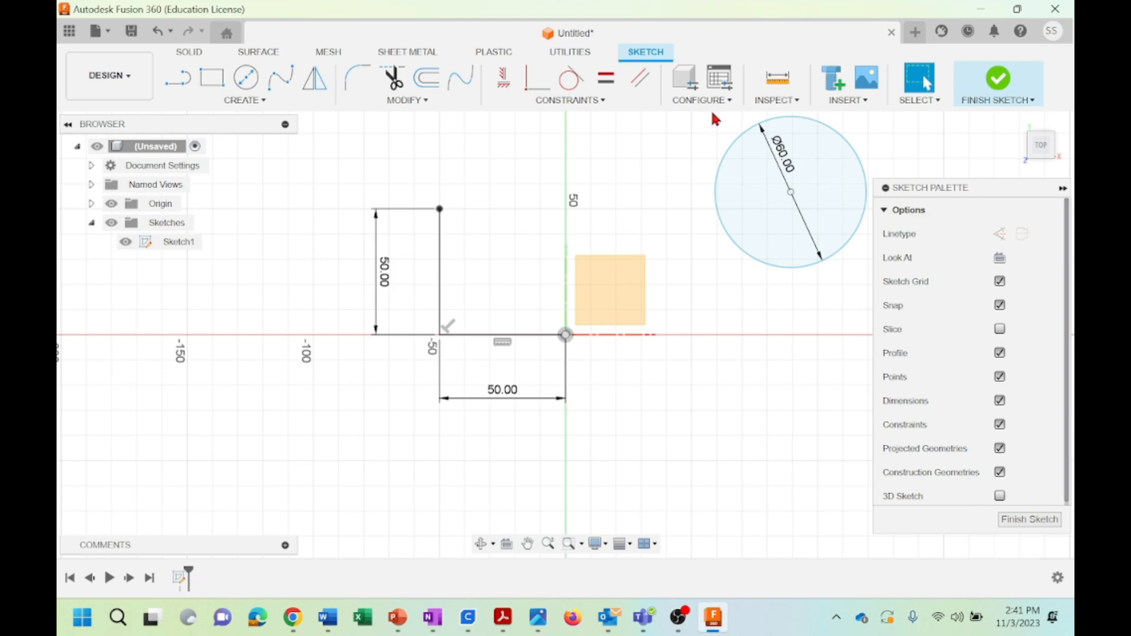
{"action": "left_click", "coordinate": [593, 104]}
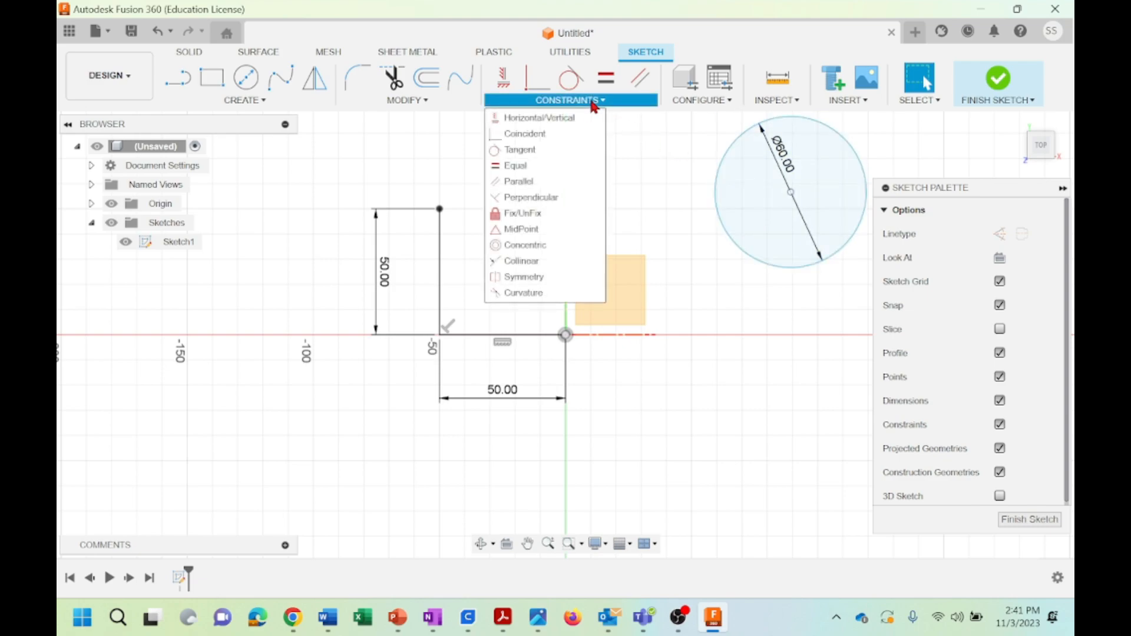
{"action": "left_click", "coordinate": [522, 133]}
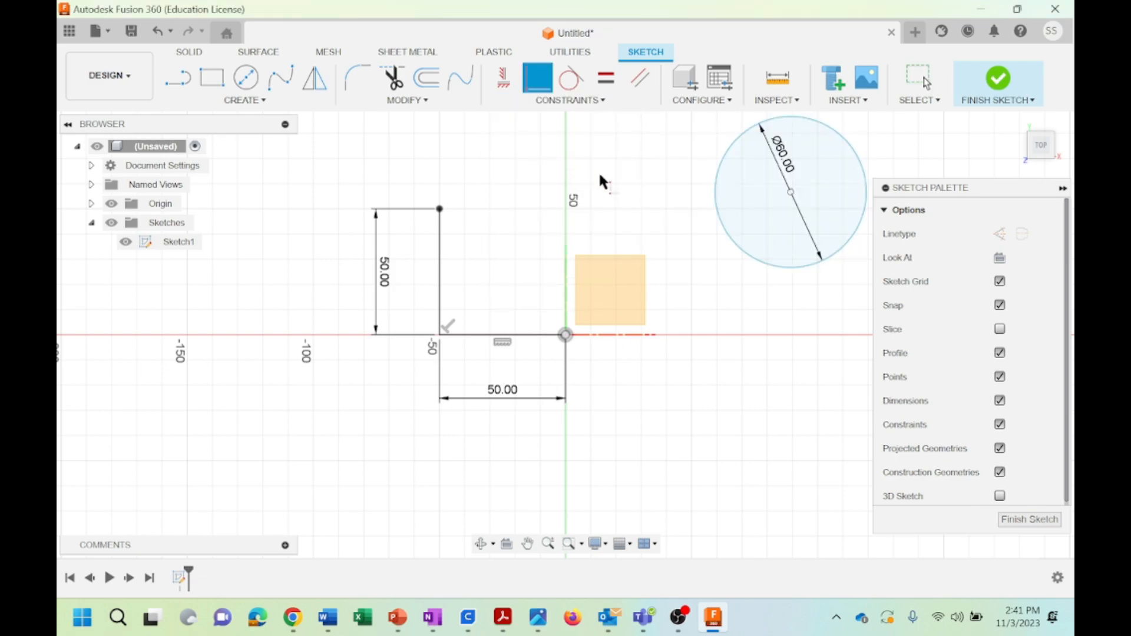
{"action": "left_click", "coordinate": [790, 189]}
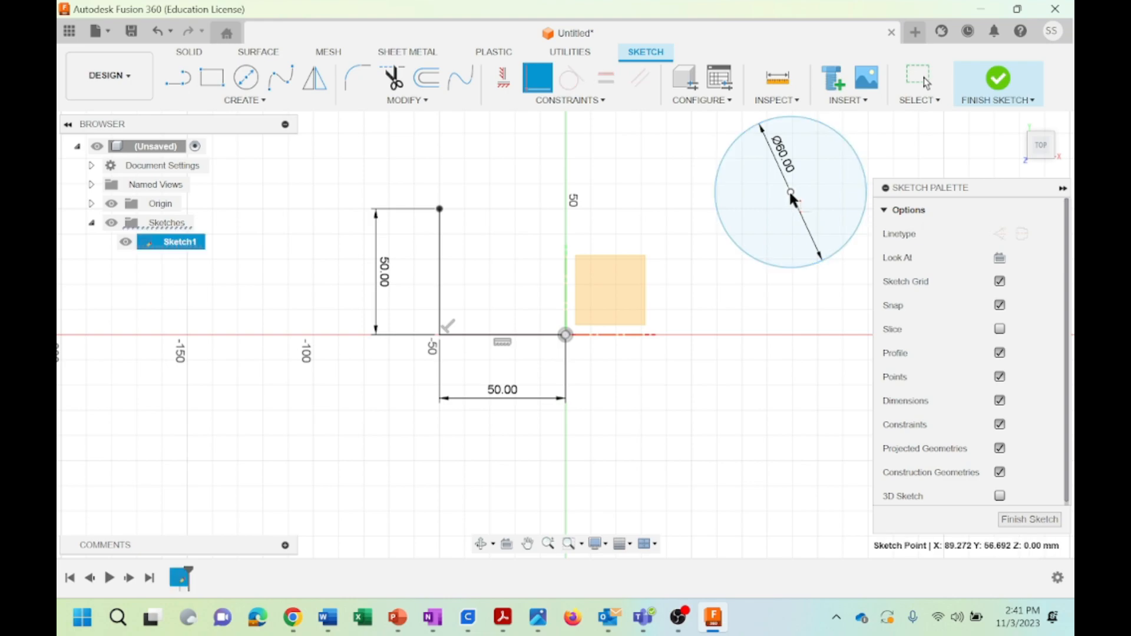
{"action": "left_click", "coordinate": [440, 209]}
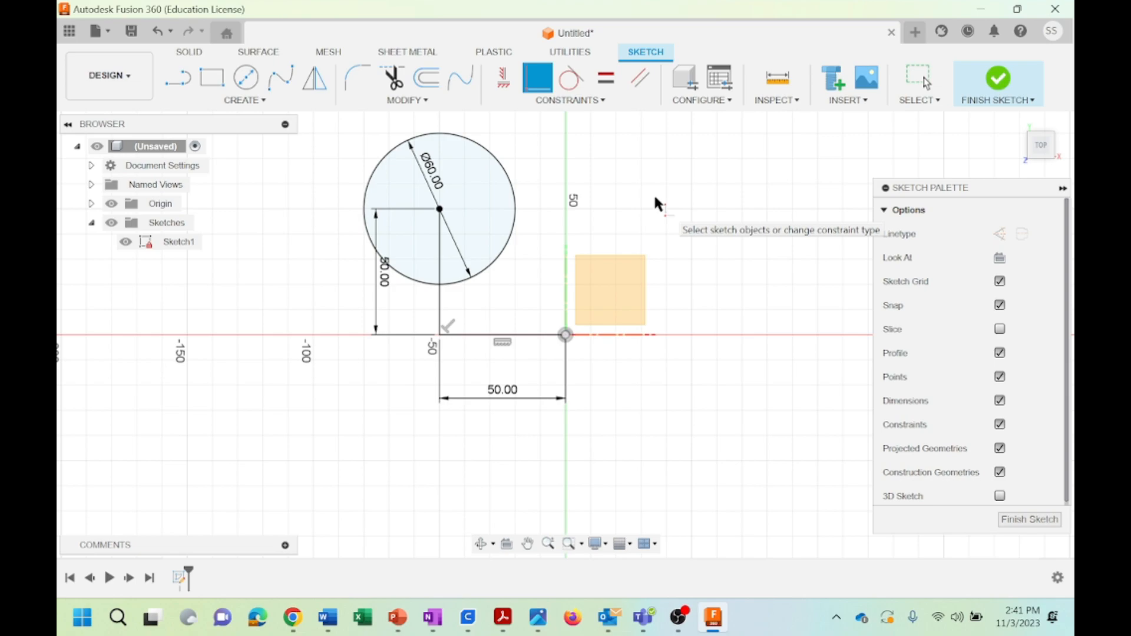
{"action": "left_click", "coordinate": [601, 102]}
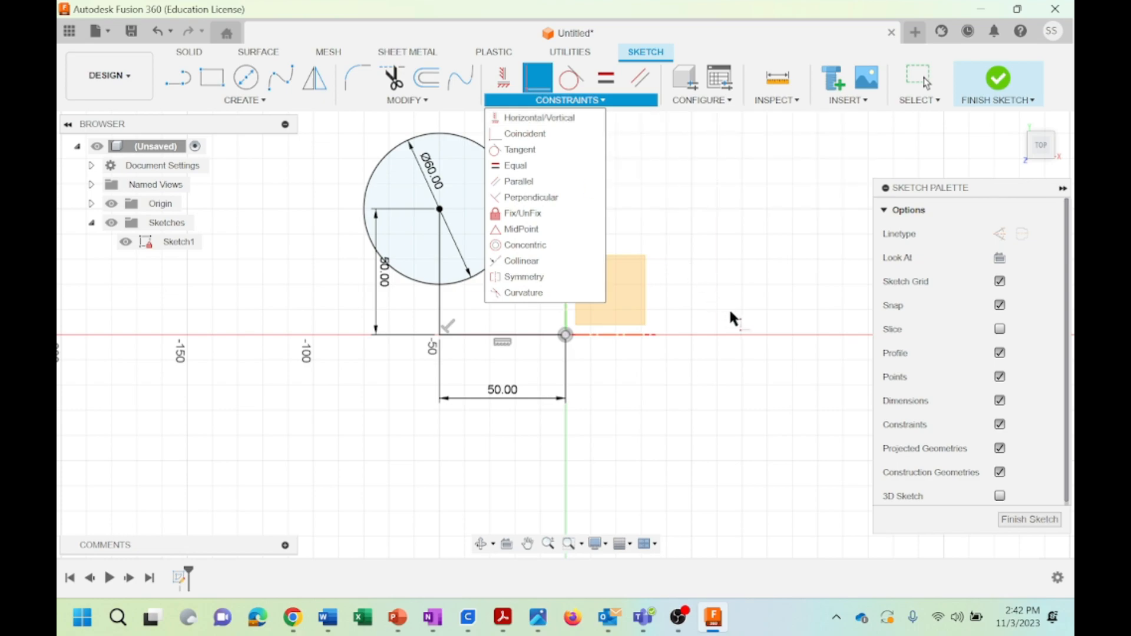
{"action": "left_click", "coordinate": [742, 428]}
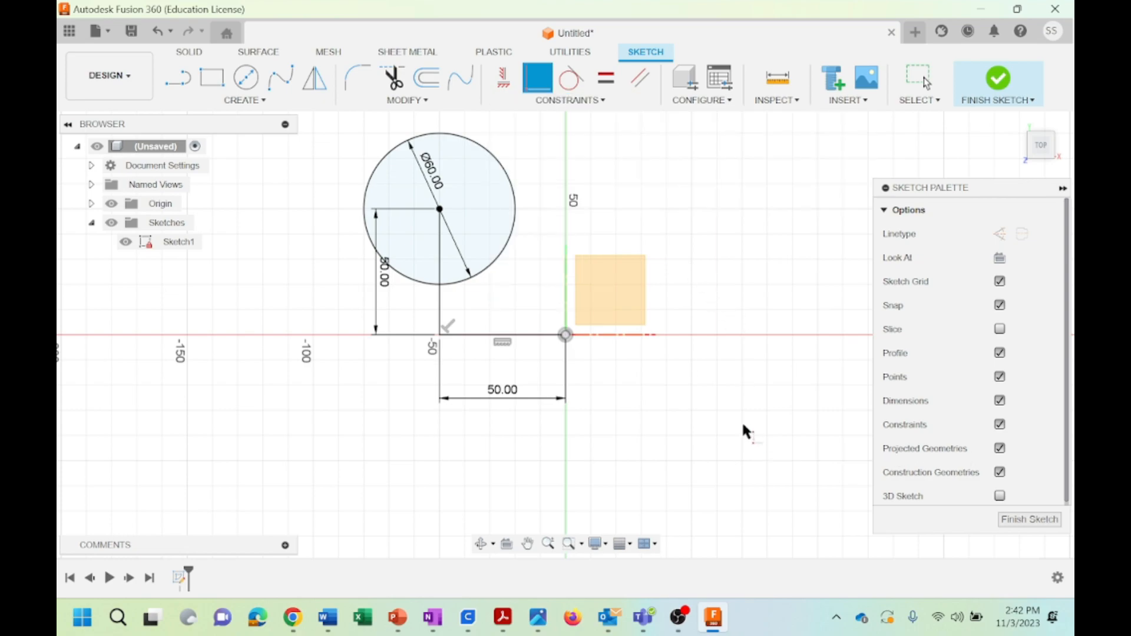
Undo the coincident constraint, both lines and all the circle's changes, including the circle itself, back to an empty sketch
{"action": "left_click", "coordinate": [156, 39]}
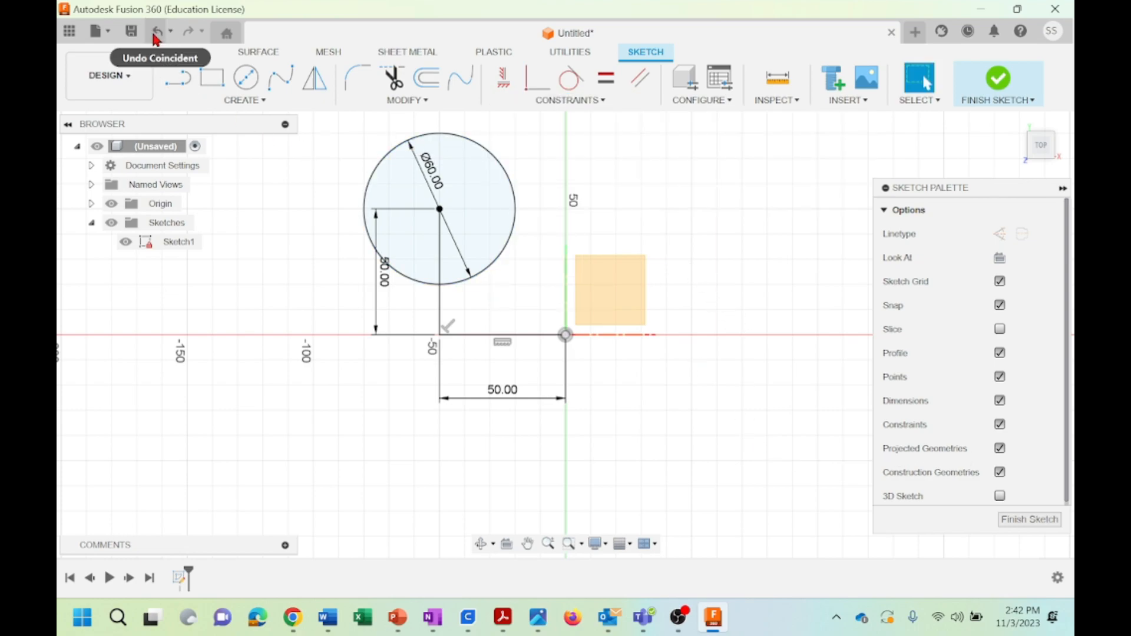
{"action": "left_click", "coordinate": [155, 40]}
{"action": "left_click", "coordinate": [156, 39]}
{"action": "left_click", "coordinate": [155, 40]}
{"action": "left_click", "coordinate": [156, 39]}
{"action": "left_click", "coordinate": [155, 39]}
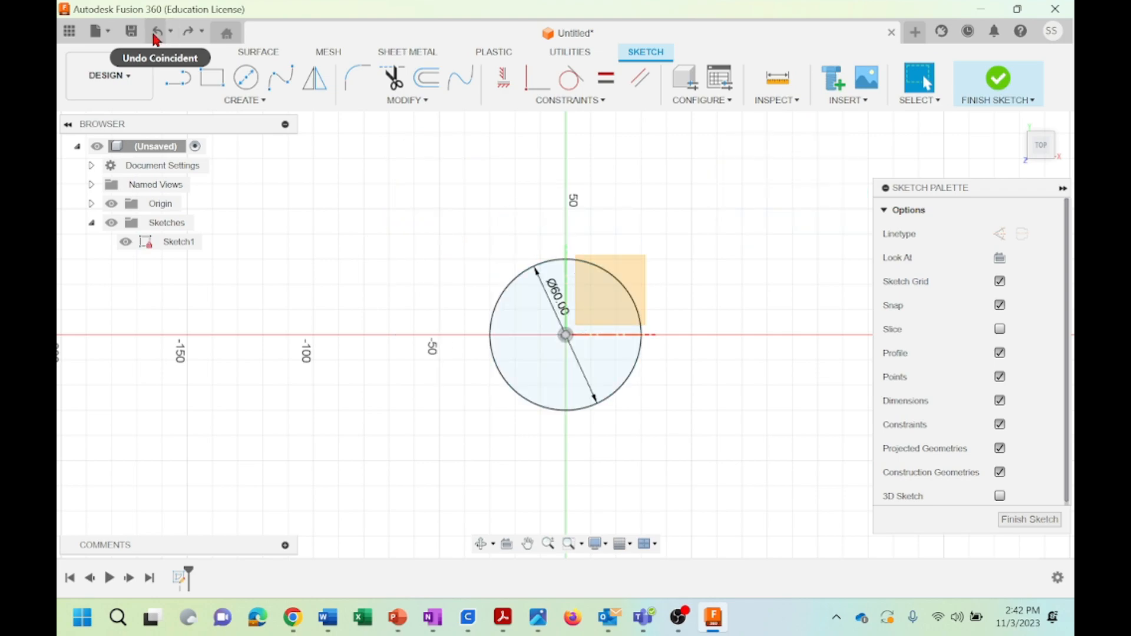
{"action": "left_click", "coordinate": [155, 39]}
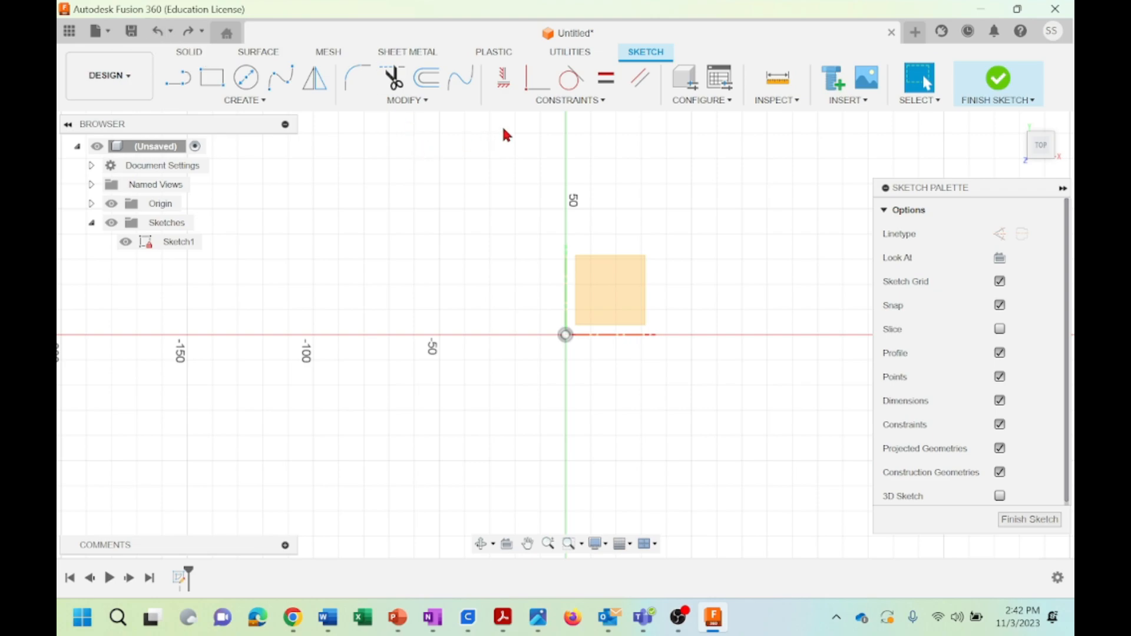
Draw a center rectangle 90 mm wide and 40 mm high, centred on the origin
{"action": "left_click", "coordinate": [554, 100]}
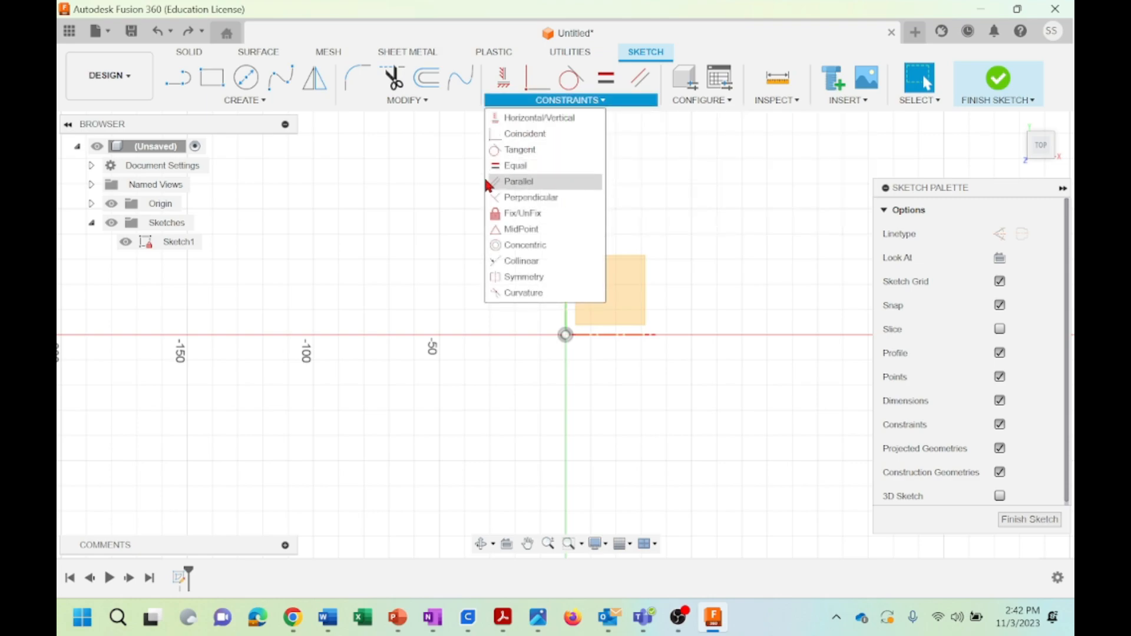
{"action": "left_click", "coordinate": [245, 100]}
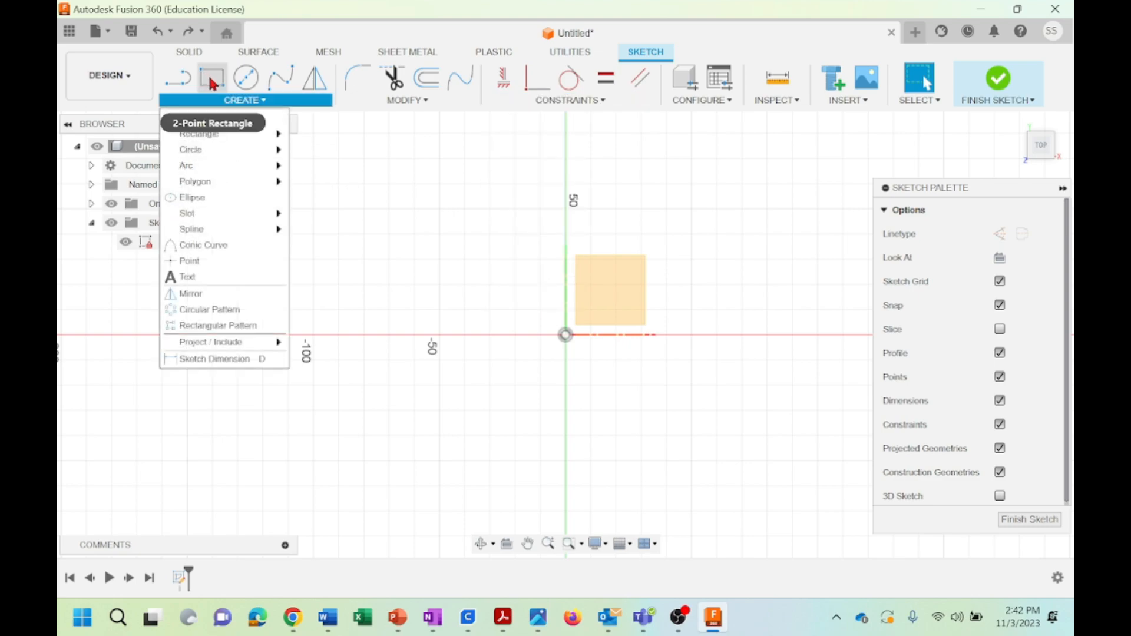
{"action": "mouse_move", "coordinate": [217, 129]}
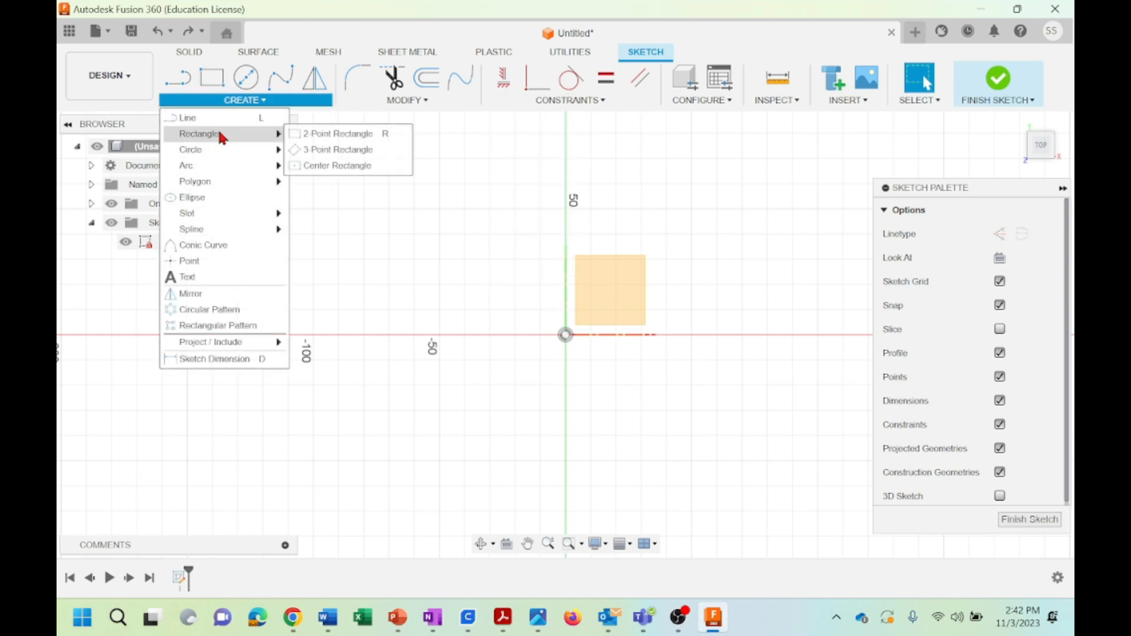
{"action": "left_click", "coordinate": [299, 166]}
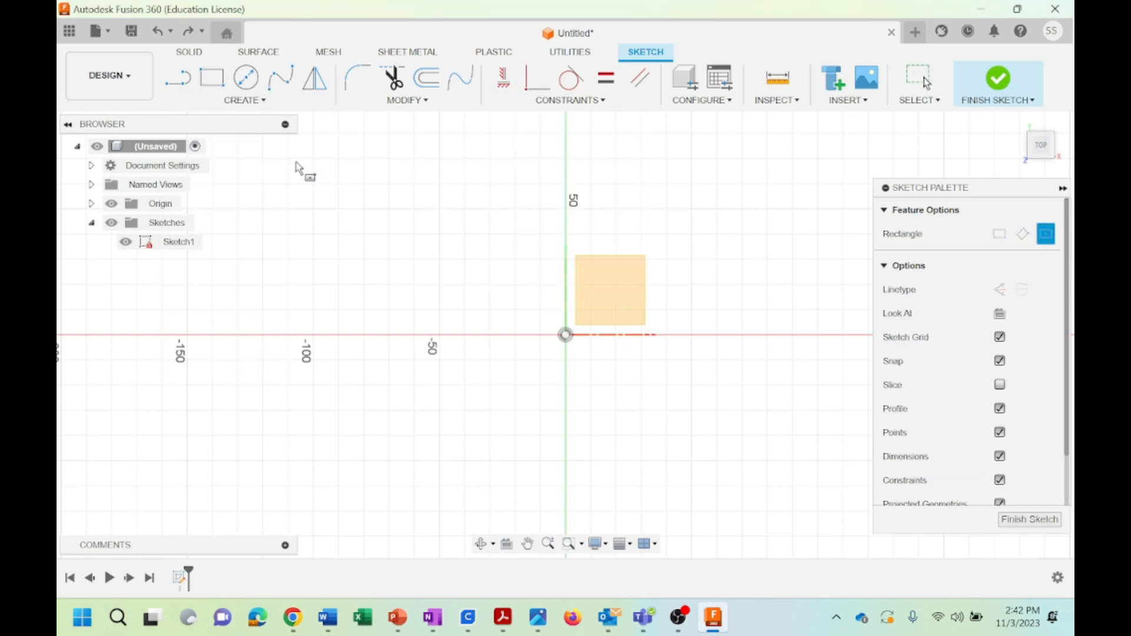
{"action": "left_click", "coordinate": [566, 335]}
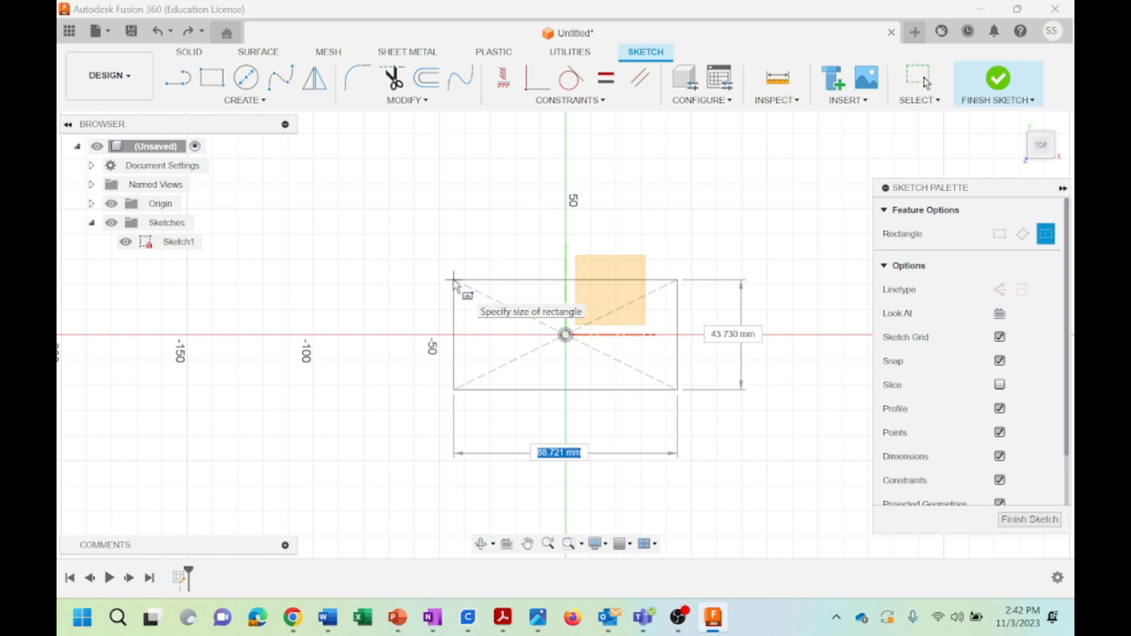
{"action": "type", "text": "90"}
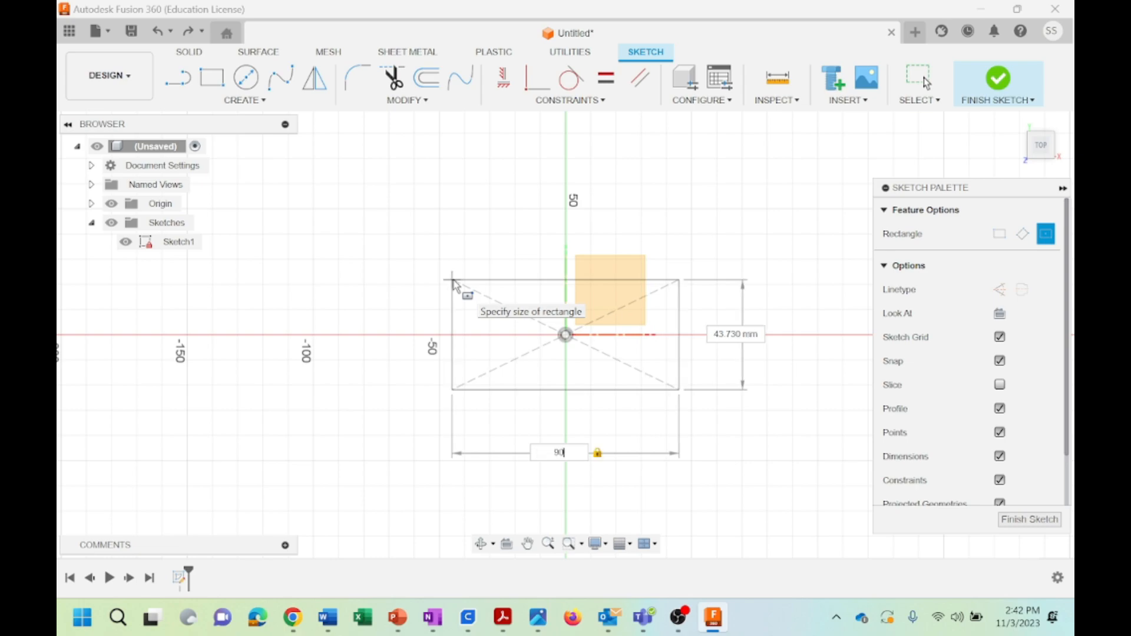
{"action": "key", "text": "Tab"}
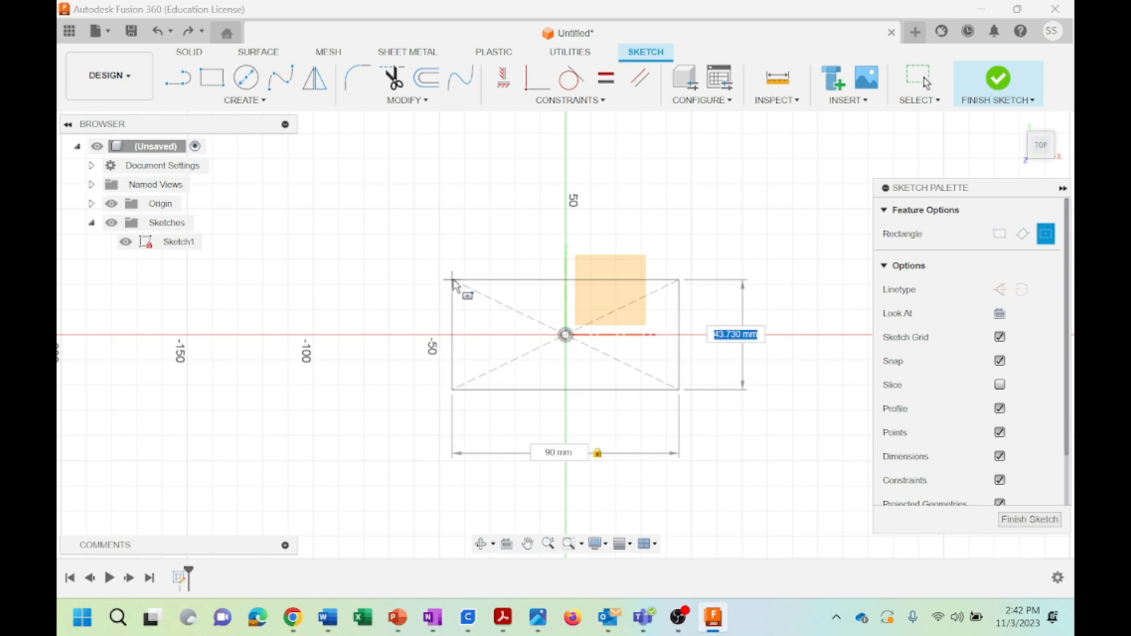
{"action": "type", "text": "40"}
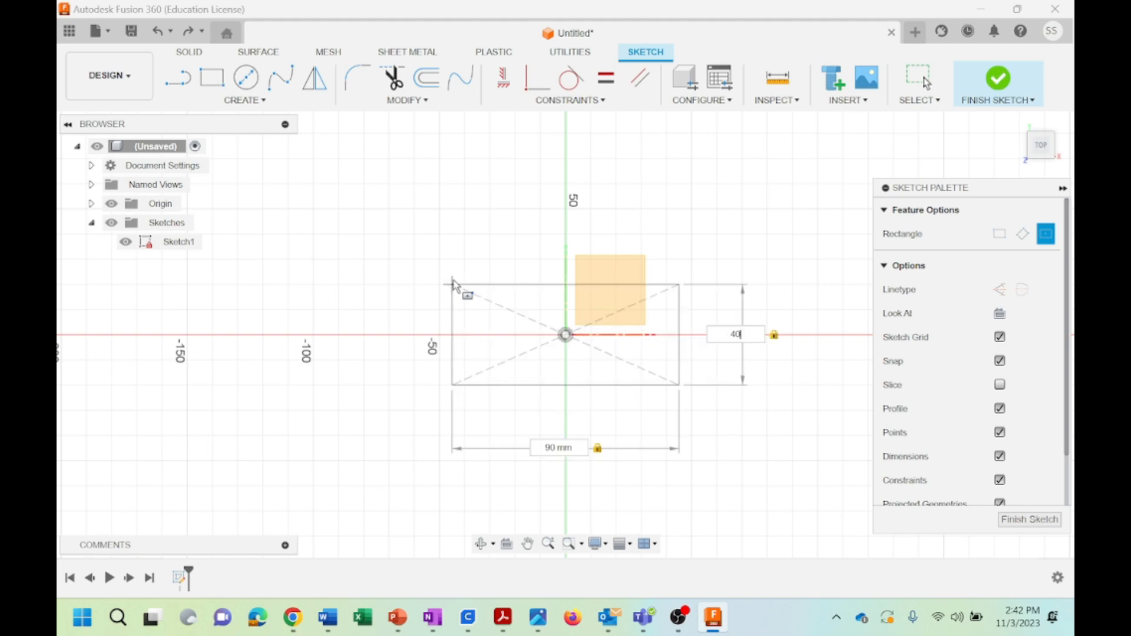
{"action": "key", "text": "Return"}
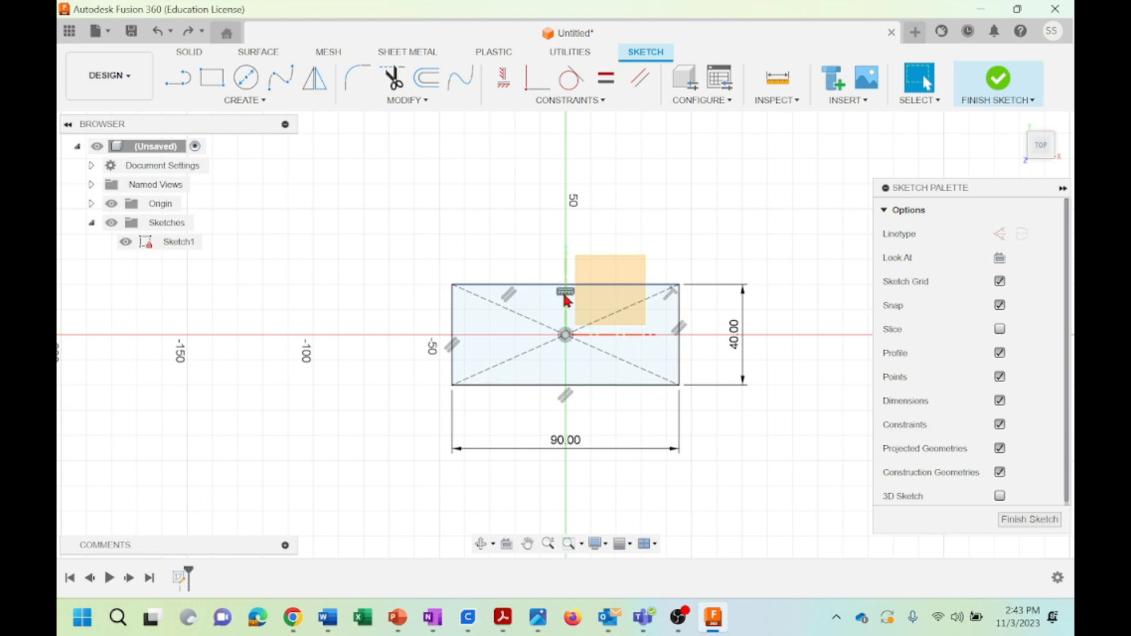
Compare the constraint symbols shown on the rectangle with the list of available constraint types
{"action": "left_click", "coordinate": [602, 100]}
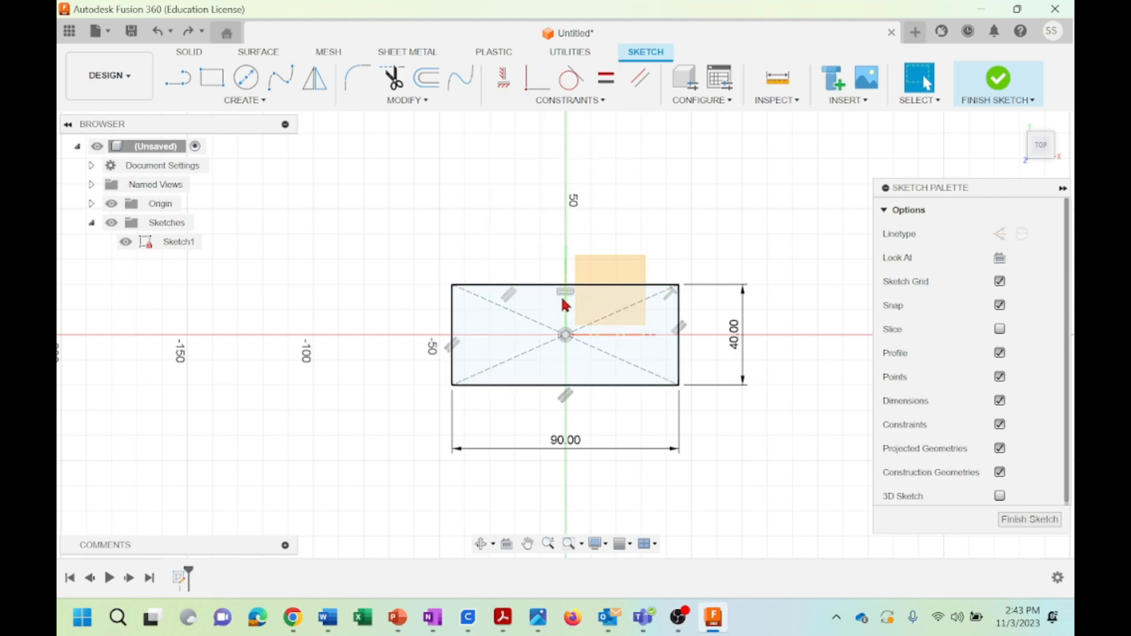
{"action": "left_click", "coordinate": [594, 100]}
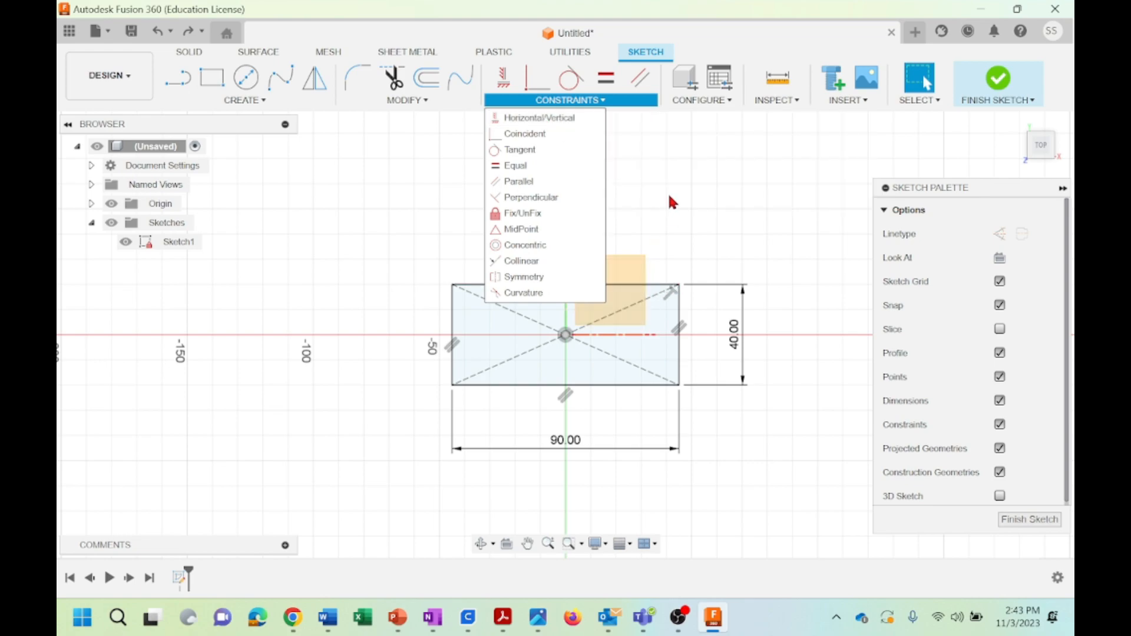
{"action": "left_click", "coordinate": [669, 198]}
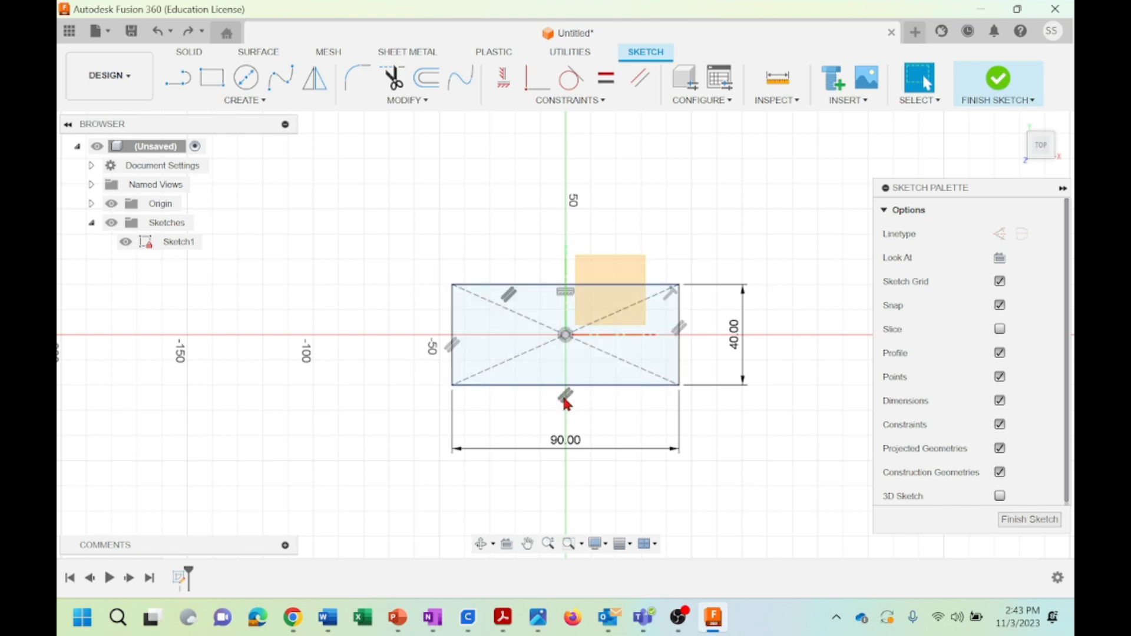
{"action": "left_click", "coordinate": [596, 102]}
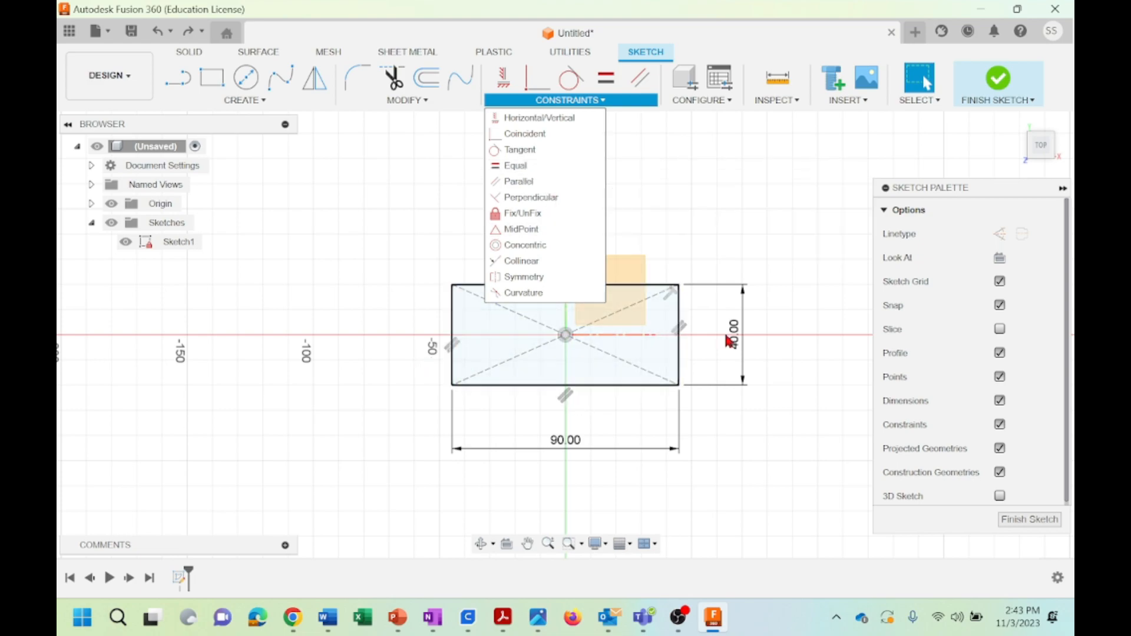
{"action": "left_click", "coordinate": [740, 172]}
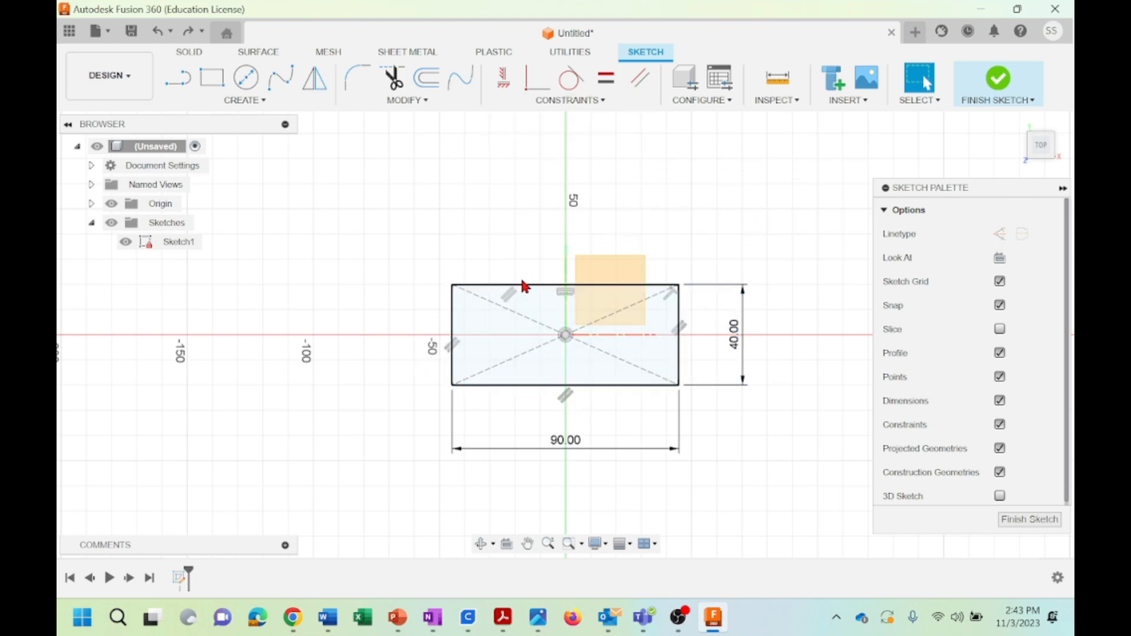
{"action": "left_click", "coordinate": [592, 101]}
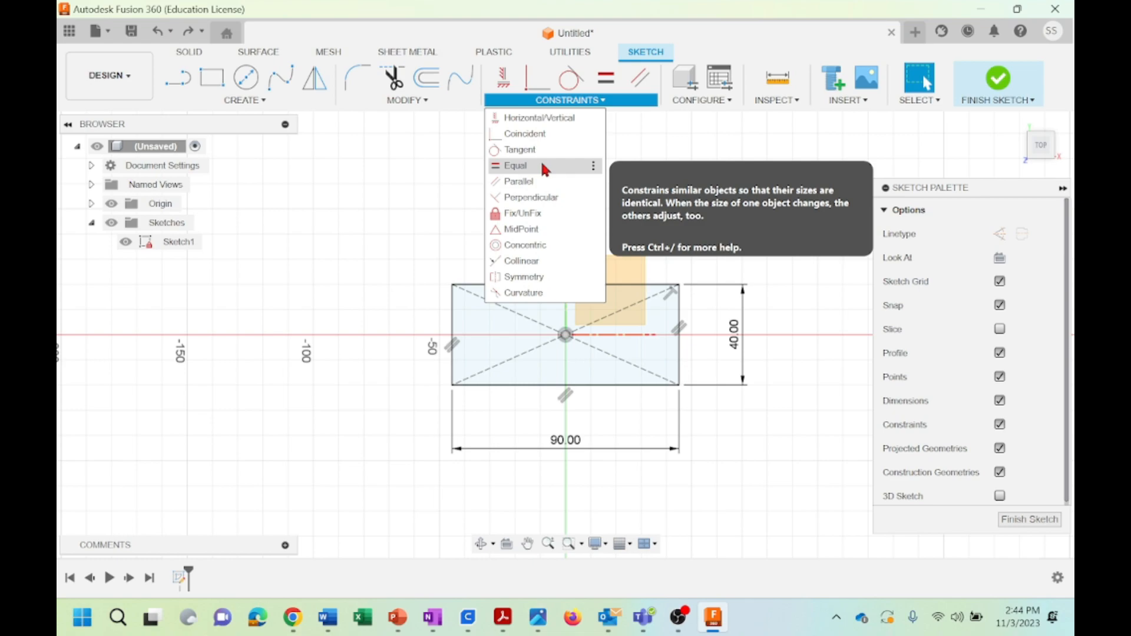
{"action": "left_click", "coordinate": [741, 132]}
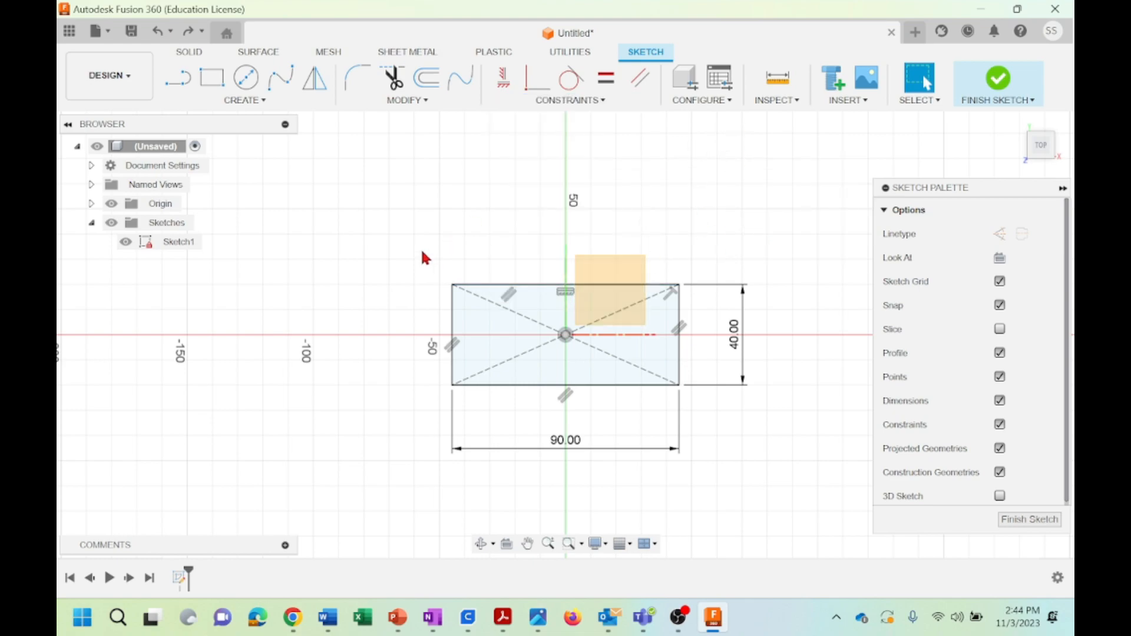
{"action": "left_click_drag", "start_coordinate": [390, 216], "coordinate": [783, 489]}
{"action": "right_click", "coordinate": [526, 318]}
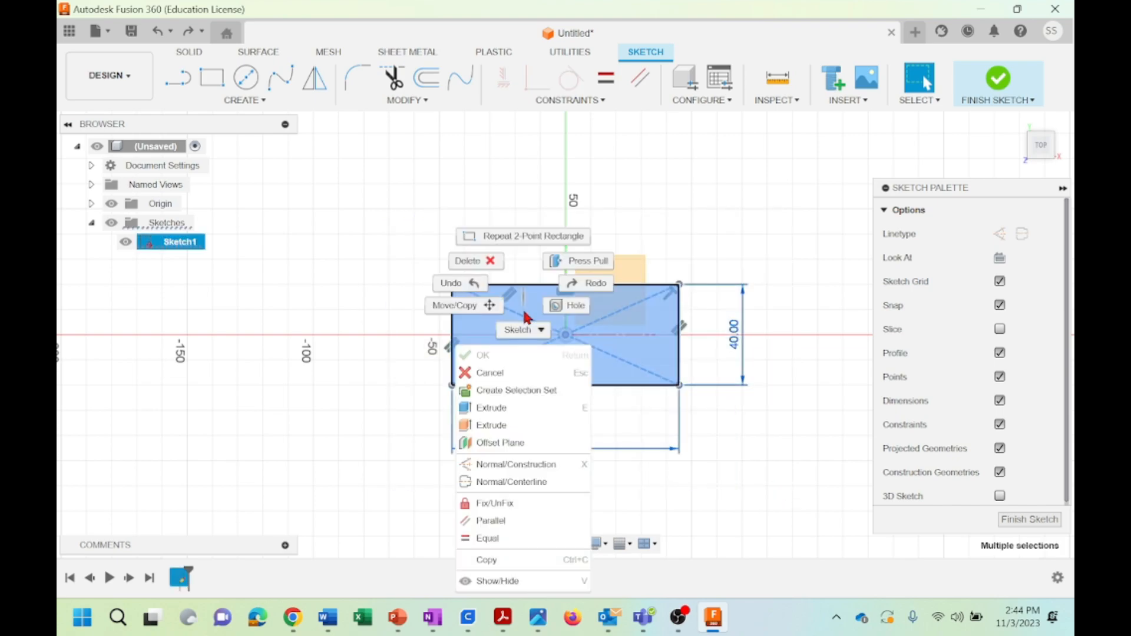
{"action": "left_click", "coordinate": [455, 308]}
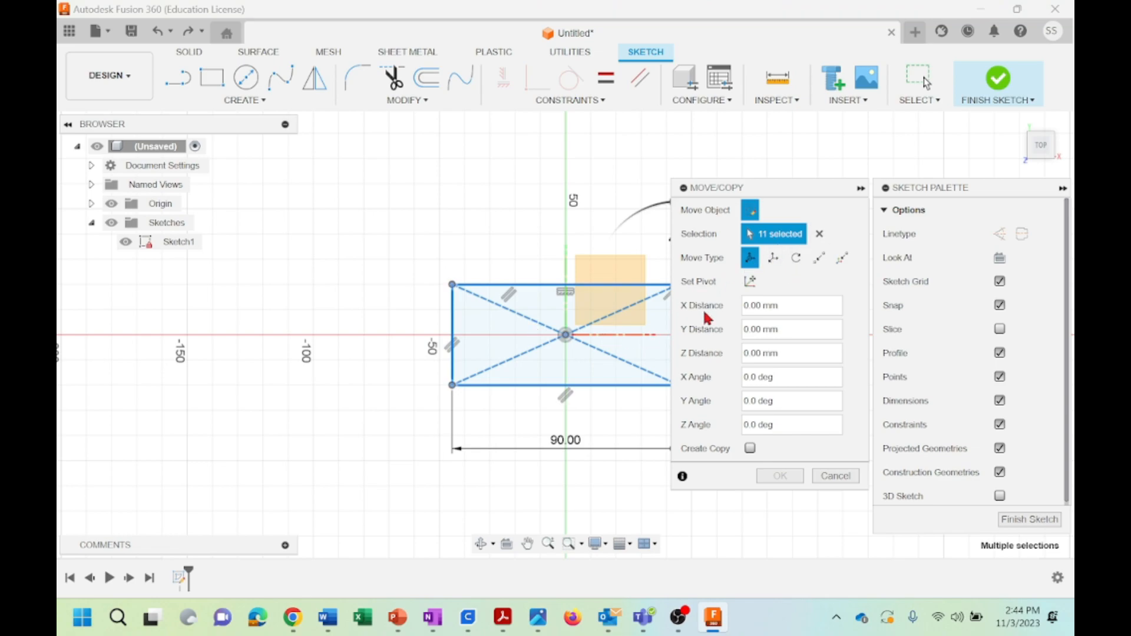
{"action": "left_click", "coordinate": [836, 476]}
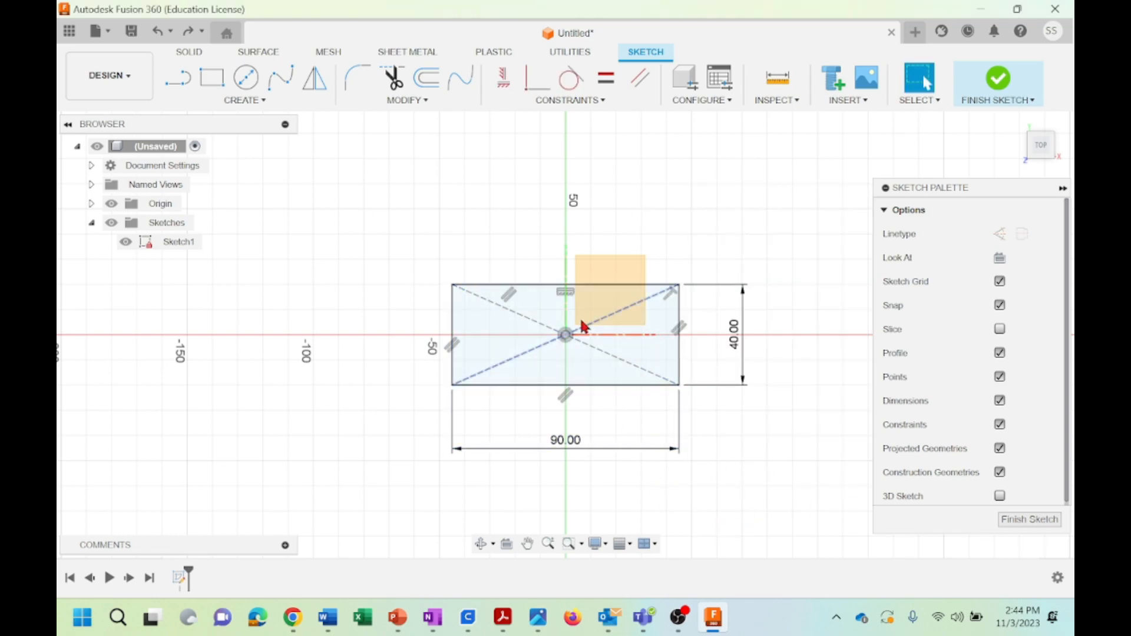
{"action": "left_click_drag", "start_coordinate": [404, 243], "coordinate": [761, 470]}
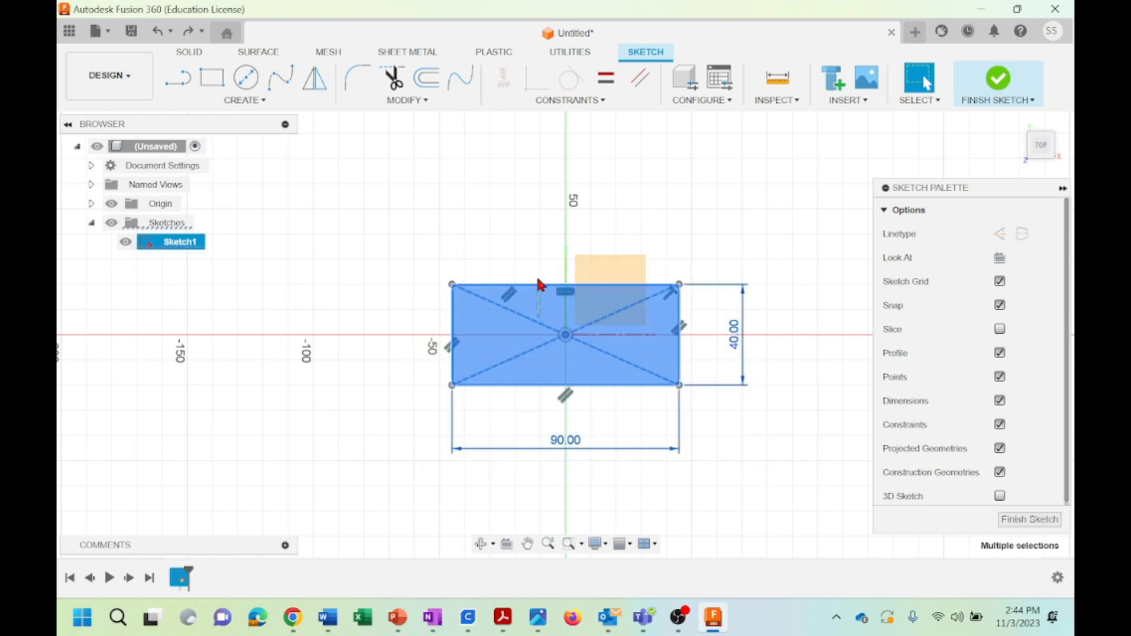
{"action": "left_click", "coordinate": [536, 251]}
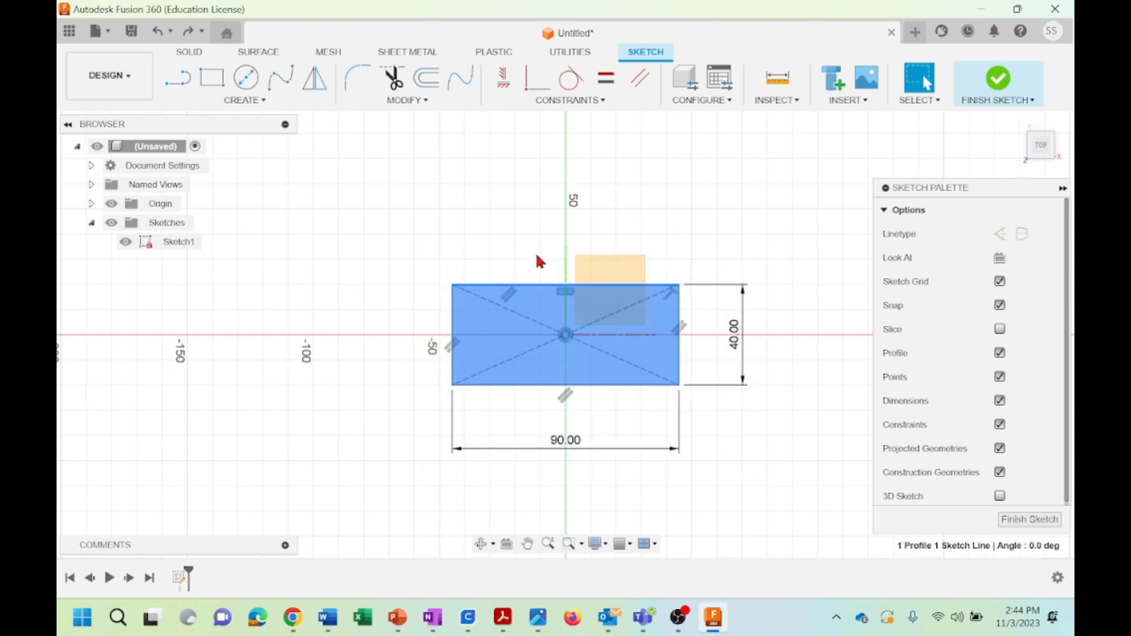
{"action": "left_click", "coordinate": [490, 232]}
Try to move the whole rectangle 30 mm in the Y direction with Move/Copy
{"action": "left_click_drag", "start_coordinate": [415, 235], "coordinate": [816, 467]}
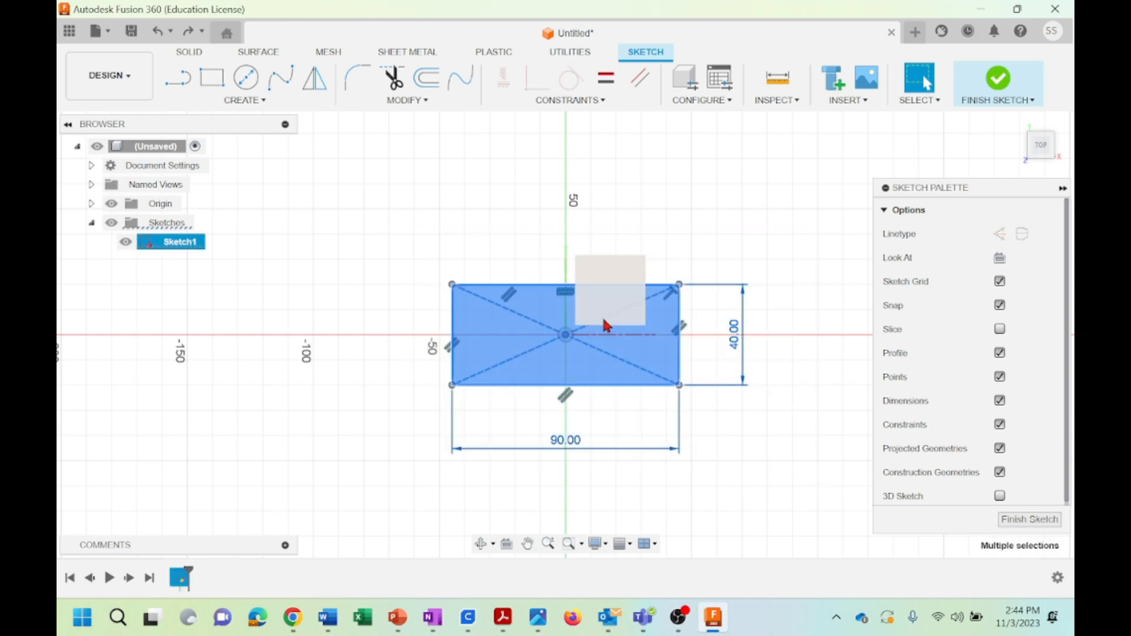
{"action": "right_click", "coordinate": [537, 319]}
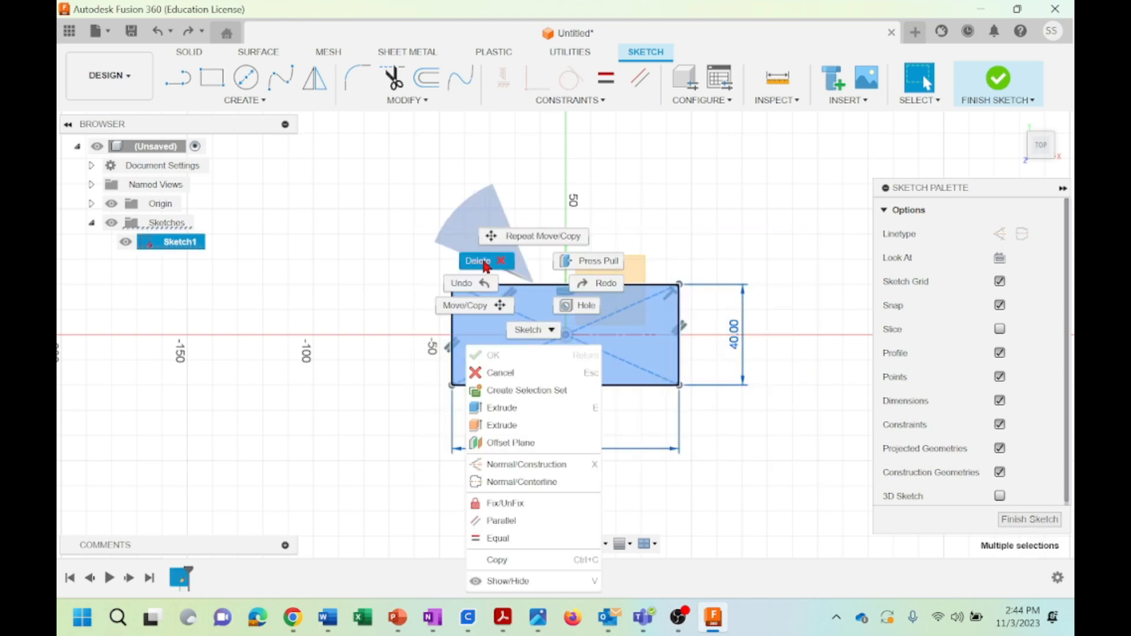
{"action": "left_click", "coordinate": [464, 307]}
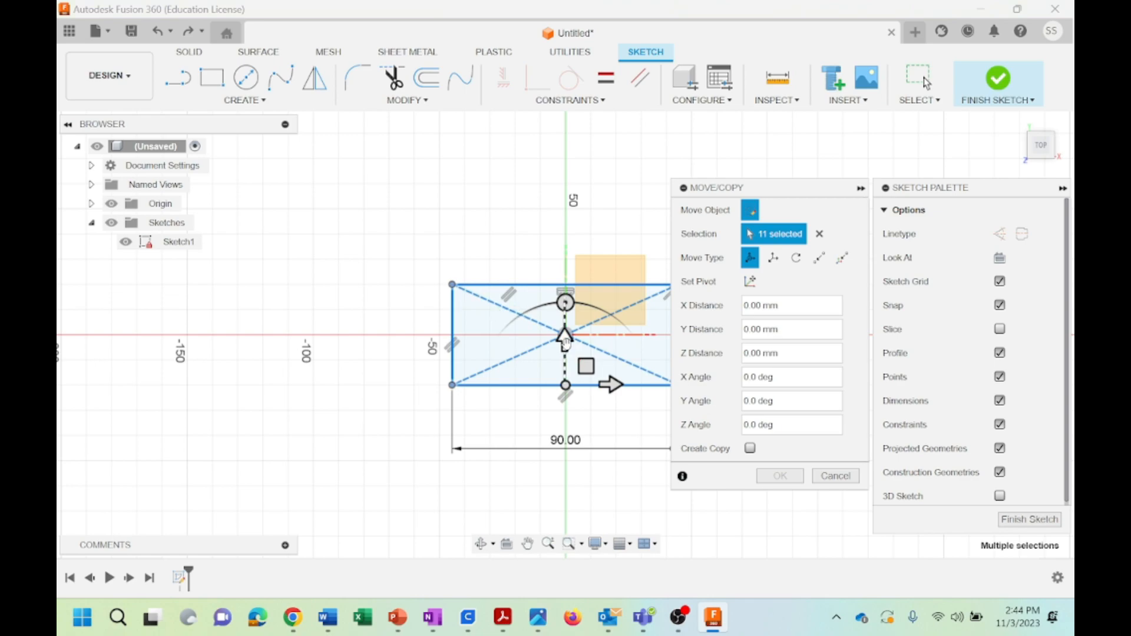
{"action": "left_click_drag", "start_coordinate": [566, 348], "coordinate": [580, 260]}
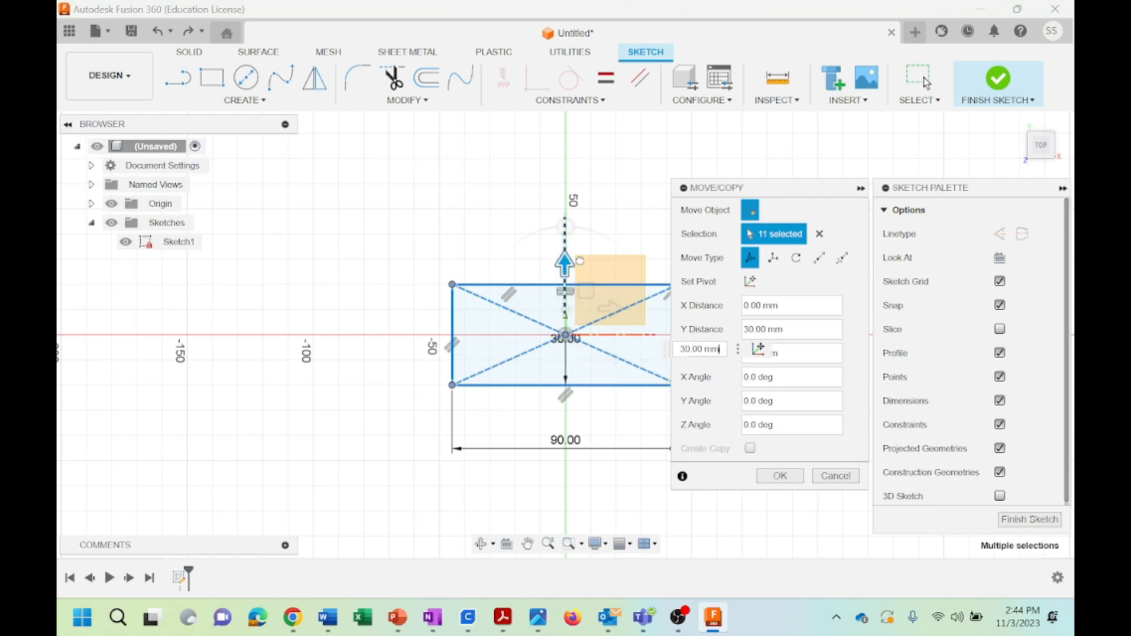
{"action": "left_click", "coordinate": [780, 476]}
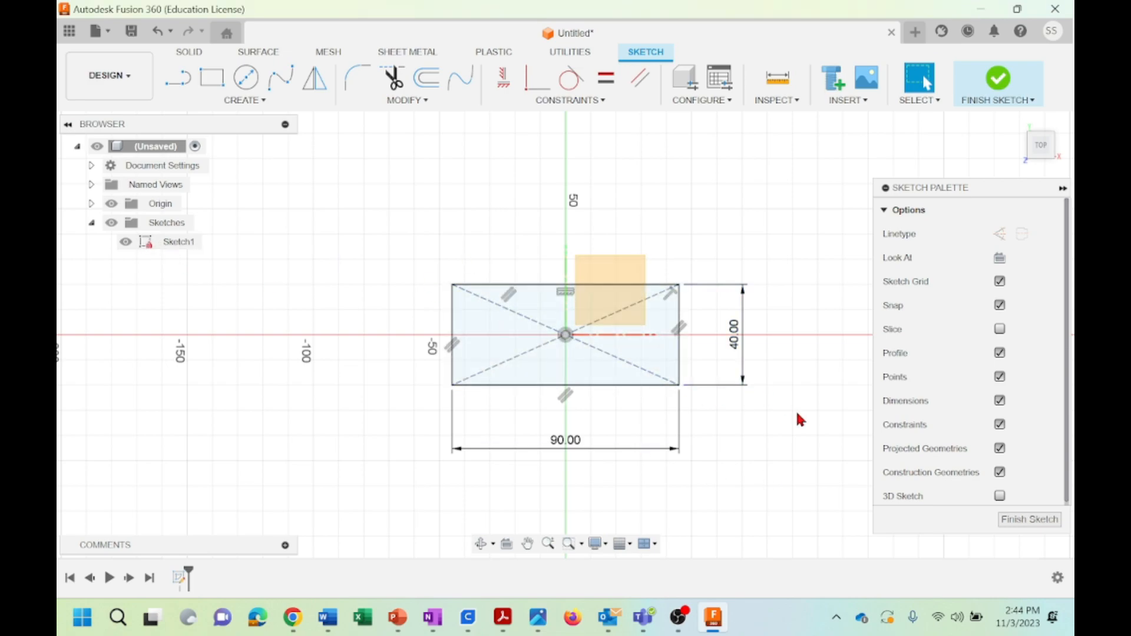
Delete the horizontal constraint on the rectangle's upper edge
{"action": "left_click", "coordinate": [565, 293]}
{"action": "right_click", "coordinate": [565, 294]}
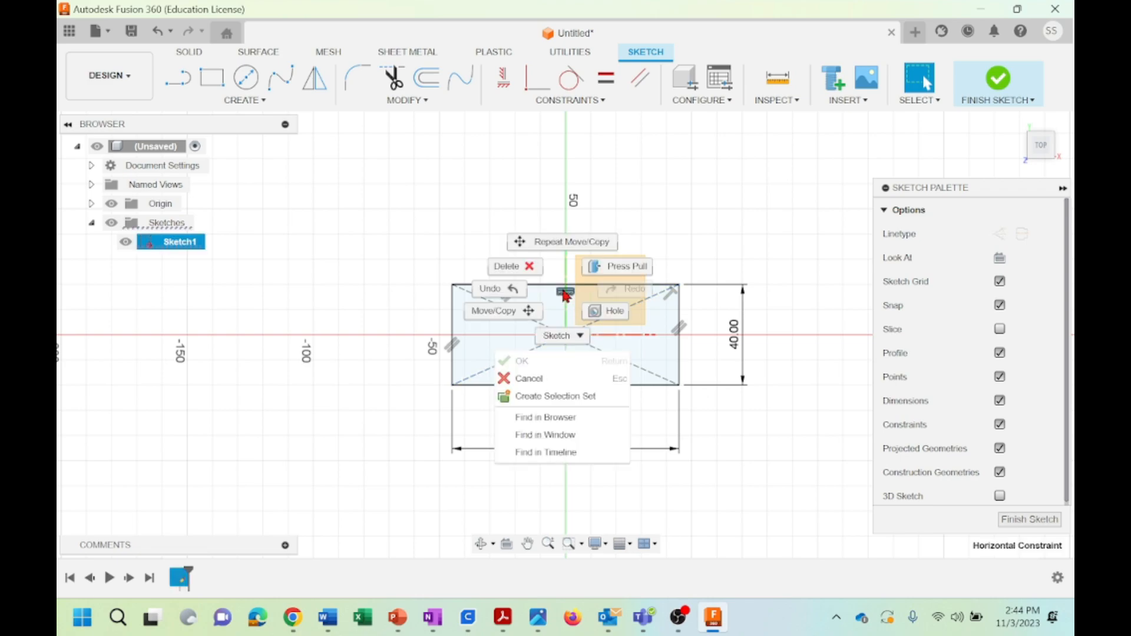
{"action": "left_click", "coordinate": [506, 266]}
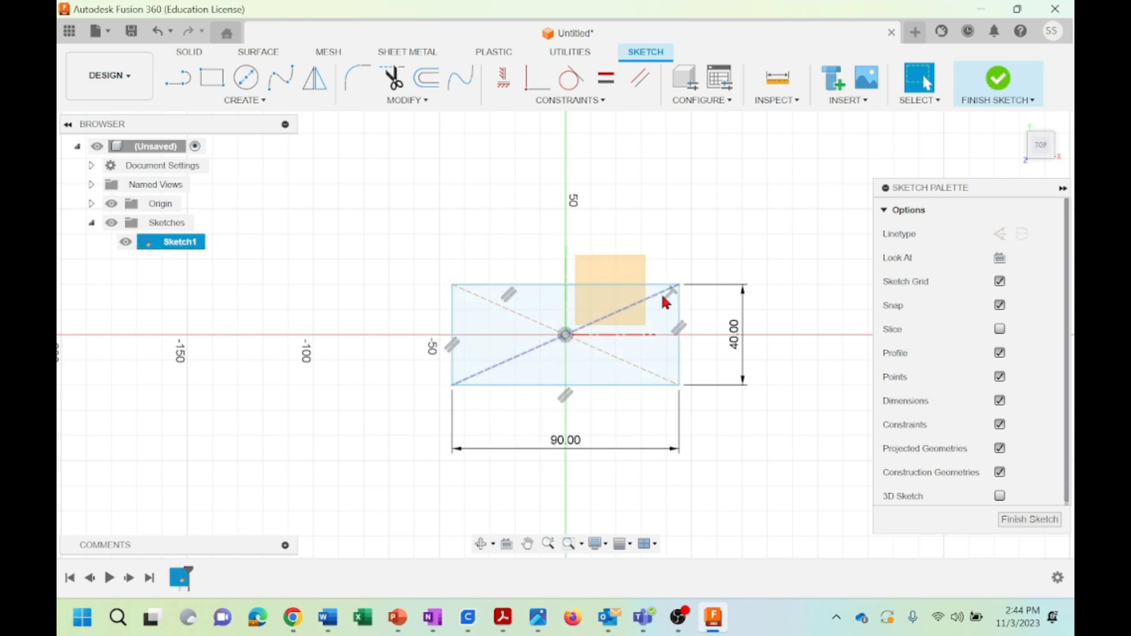
Delete the diagonal construction line between the rectangle's lower-left and upper-right corners
{"action": "left_click", "coordinate": [575, 100]}
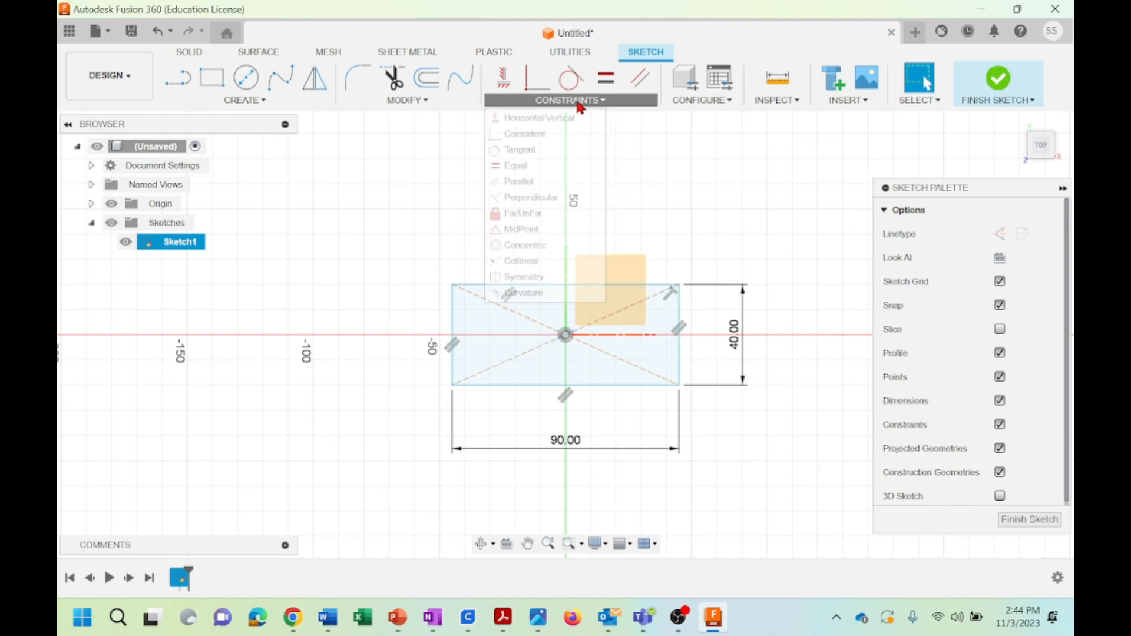
{"action": "left_click", "coordinate": [510, 205]}
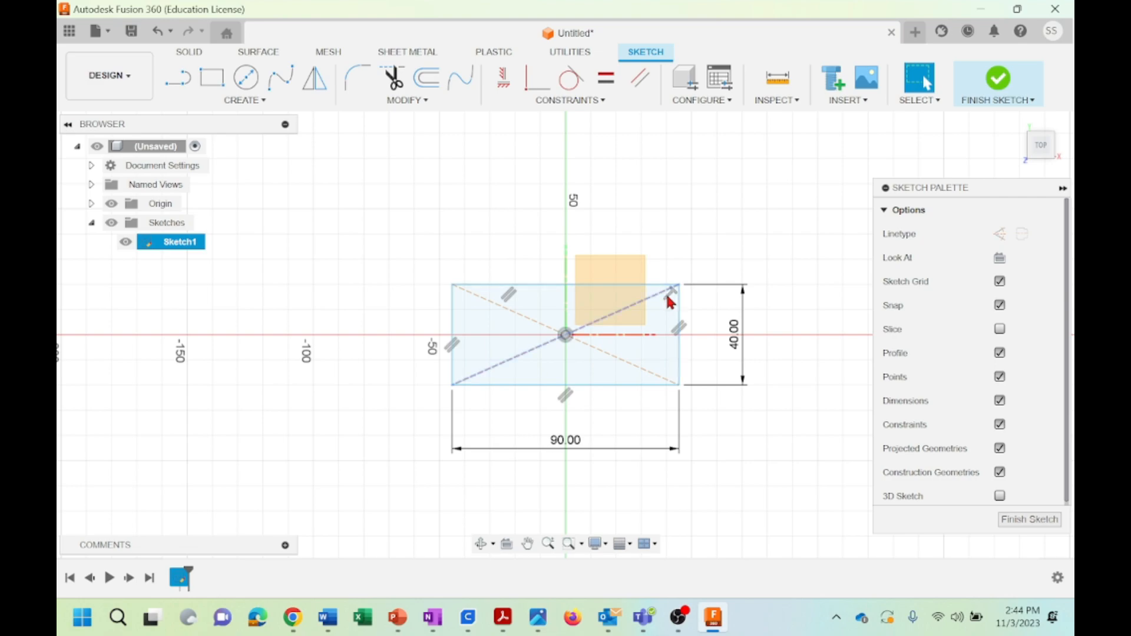
{"action": "left_click", "coordinate": [669, 296]}
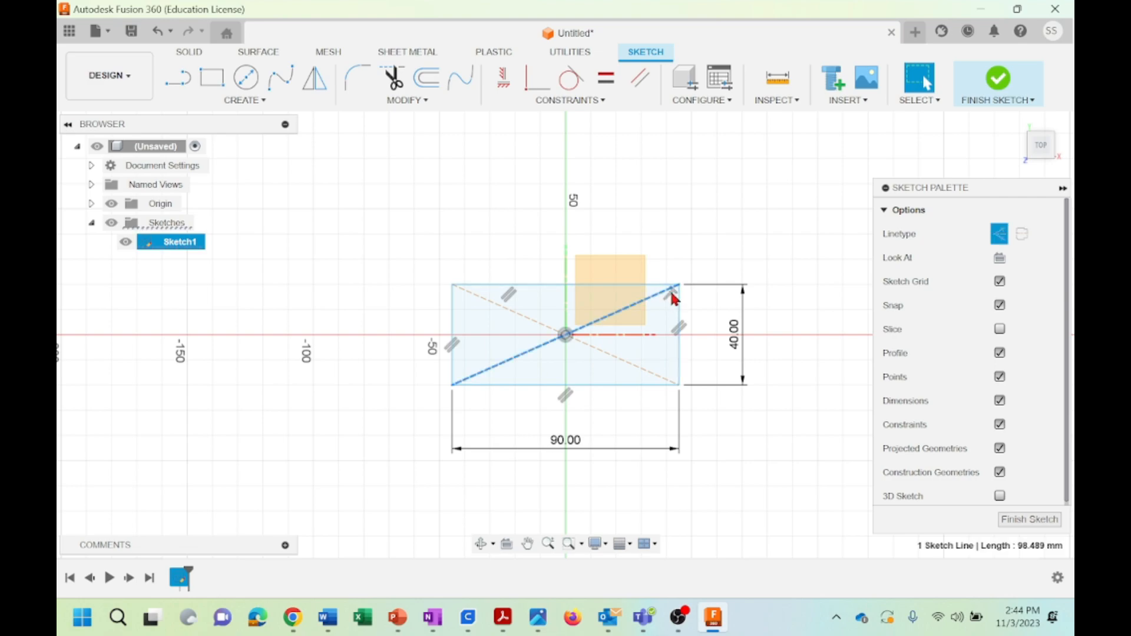
{"action": "right_click", "coordinate": [671, 290]}
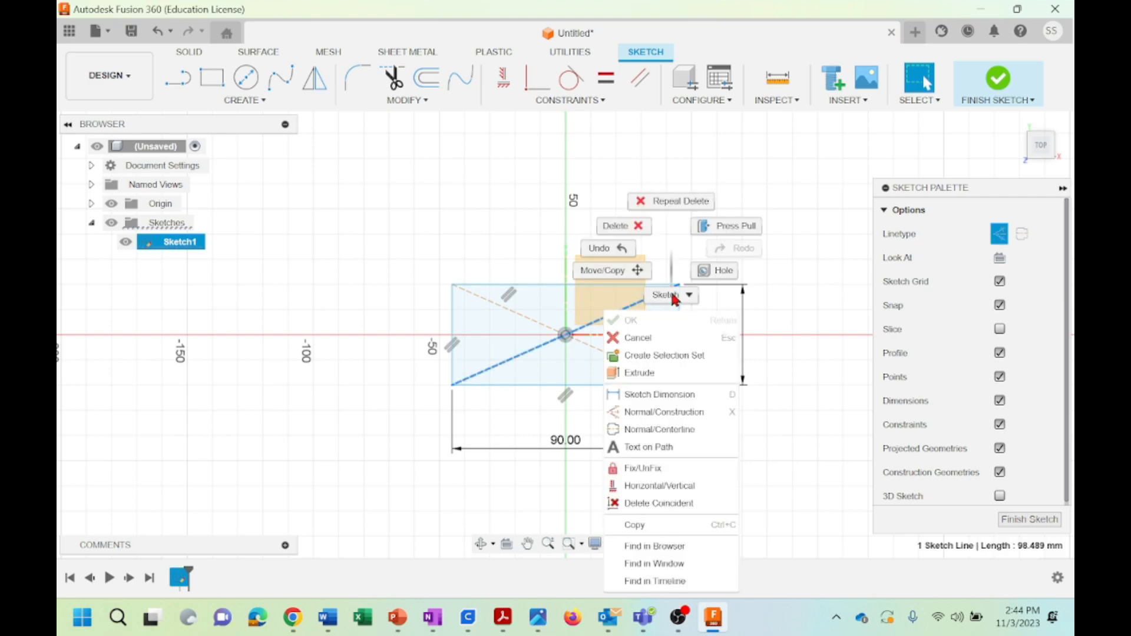
{"action": "left_click", "coordinate": [616, 226]}
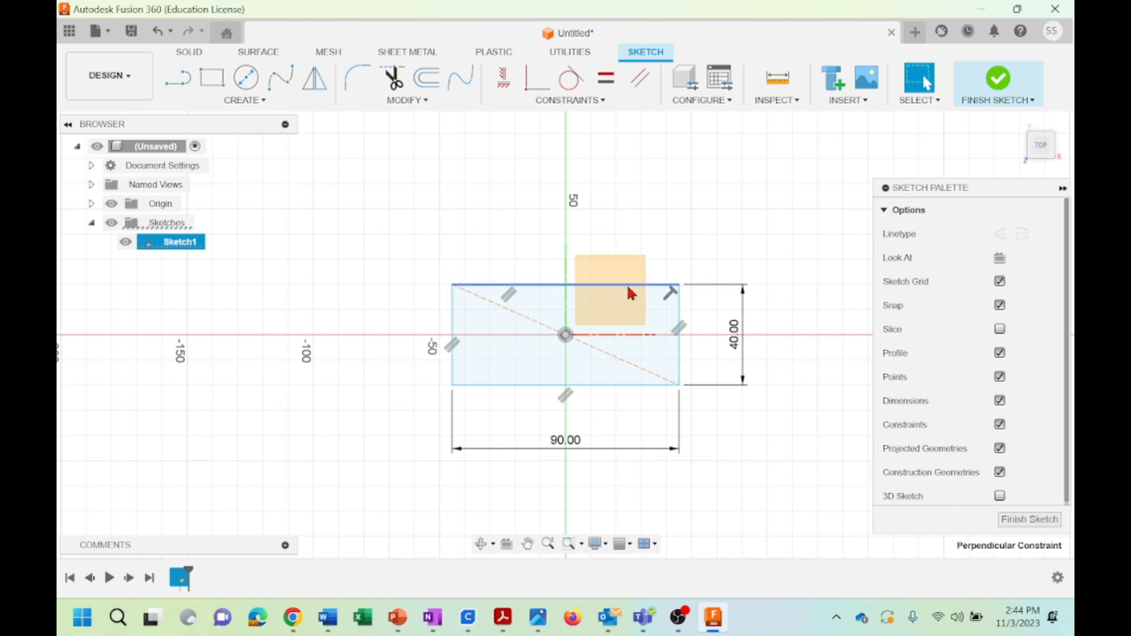
Rotate the rectangle freely by pulling on its upper edge, and undo that rotation
{"action": "mouse_move", "coordinate": [627, 284]}
{"action": "left_mouse_down"}
{"action": "mouse_move", "coordinate": [629, 267]}
{"action": "mouse_move", "coordinate": [637, 330]}
{"action": "left_mouse_up"}
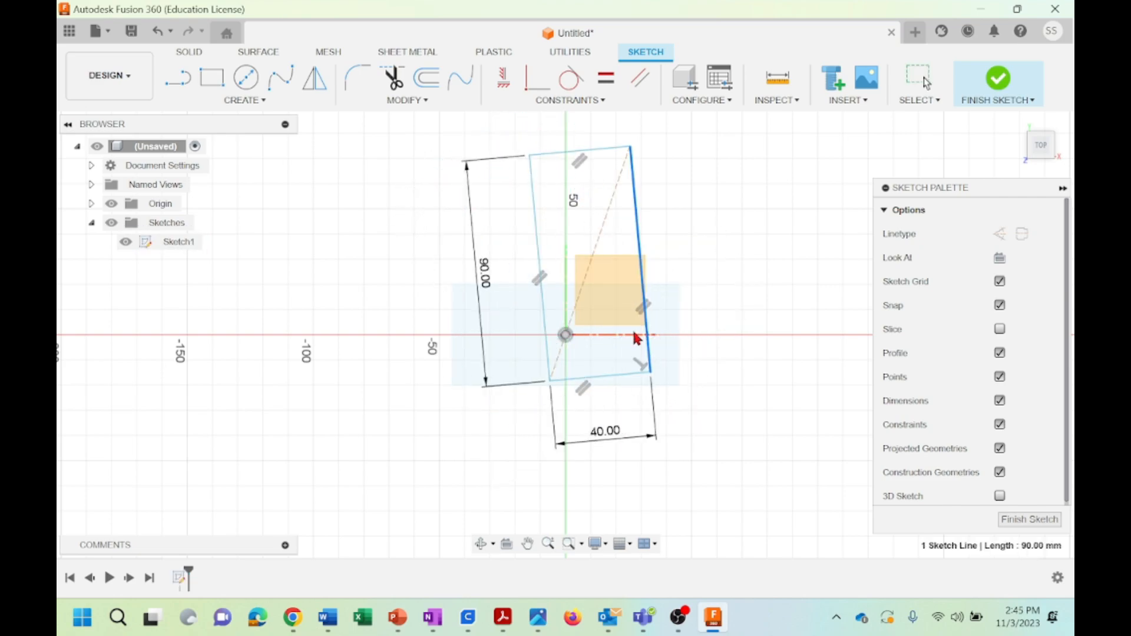
{"action": "left_click", "coordinate": [152, 39]}
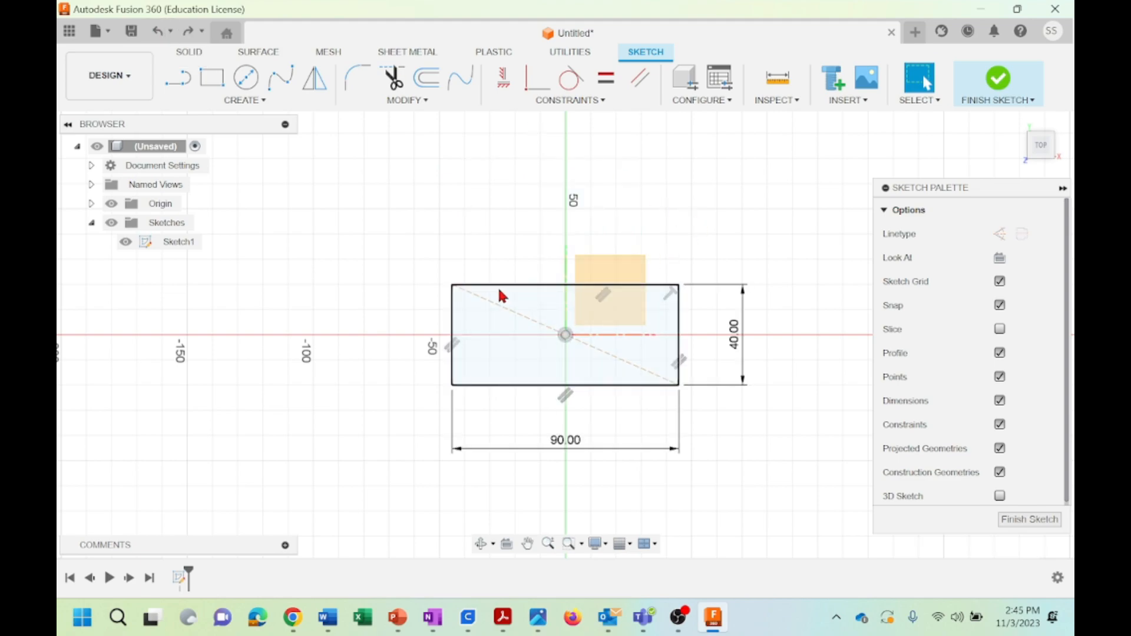
Delete the parallel constraint on the rectangle's left edge and pull that edge up and outward to skew the shape
{"action": "left_click", "coordinate": [457, 348]}
{"action": "right_click", "coordinate": [457, 348]}
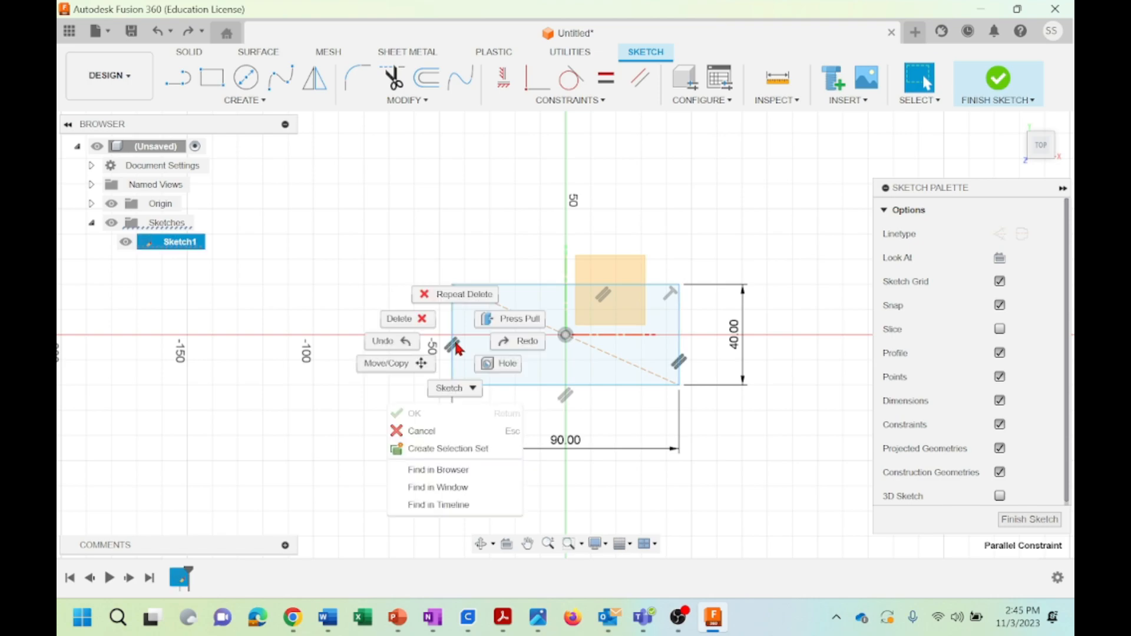
{"action": "left_click", "coordinate": [397, 319]}
{"action": "left_click_drag", "start_coordinate": [452, 306], "coordinate": [490, 271]}
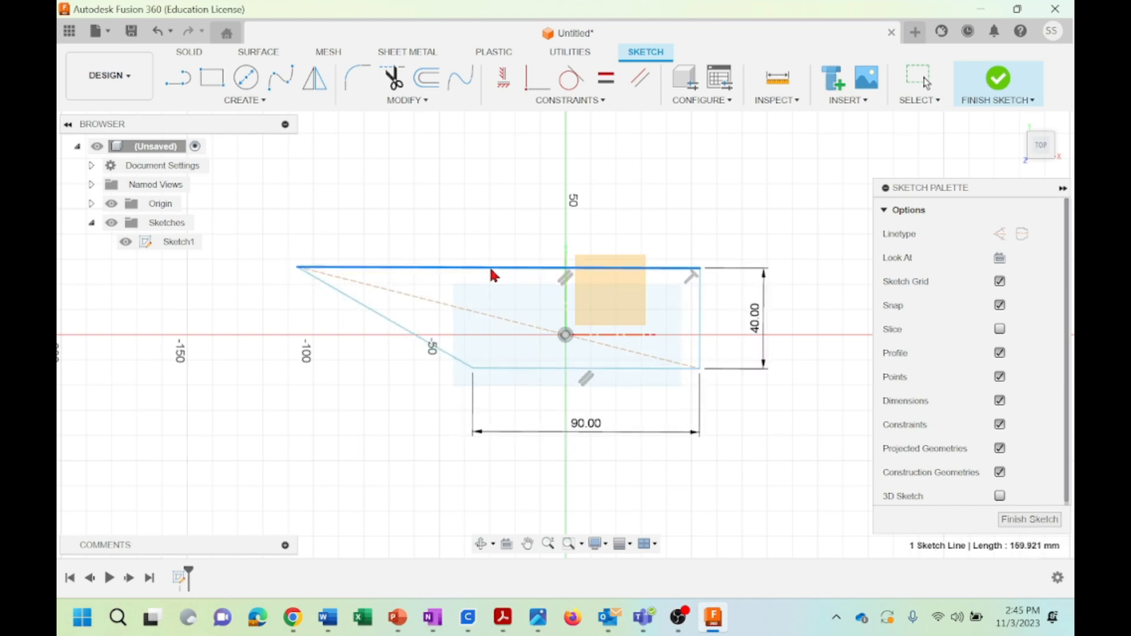
{"action": "key", "text": "Escape"}
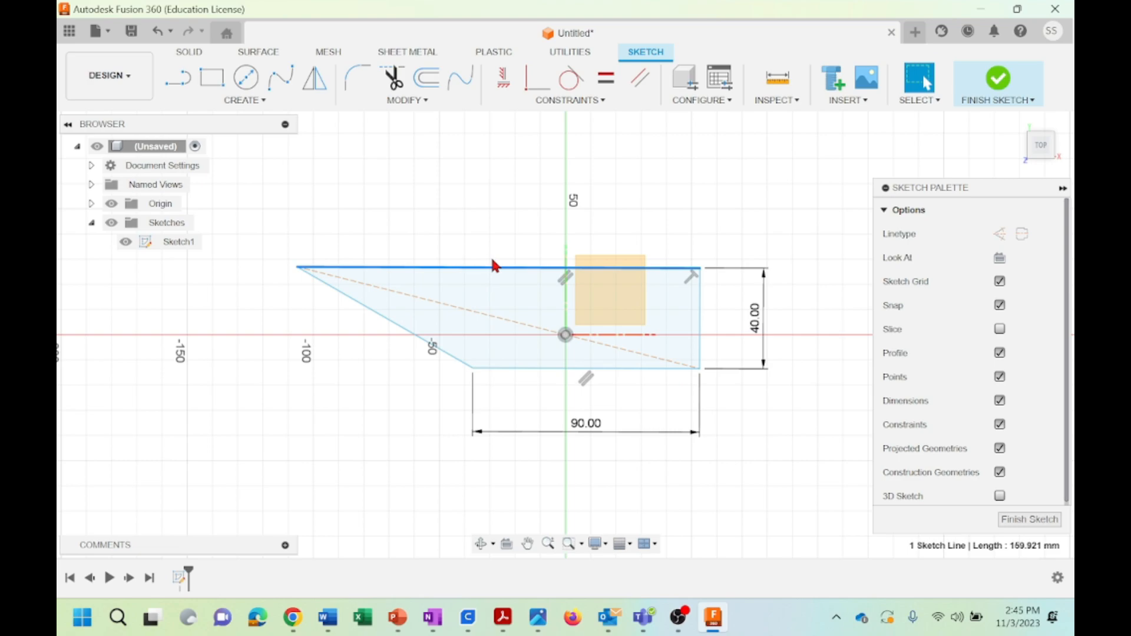
Apply Horizontal/Vertical constraints to the upper edge and the slanted left edge, and undo the one on the slanted edge
{"action": "left_click", "coordinate": [582, 100]}
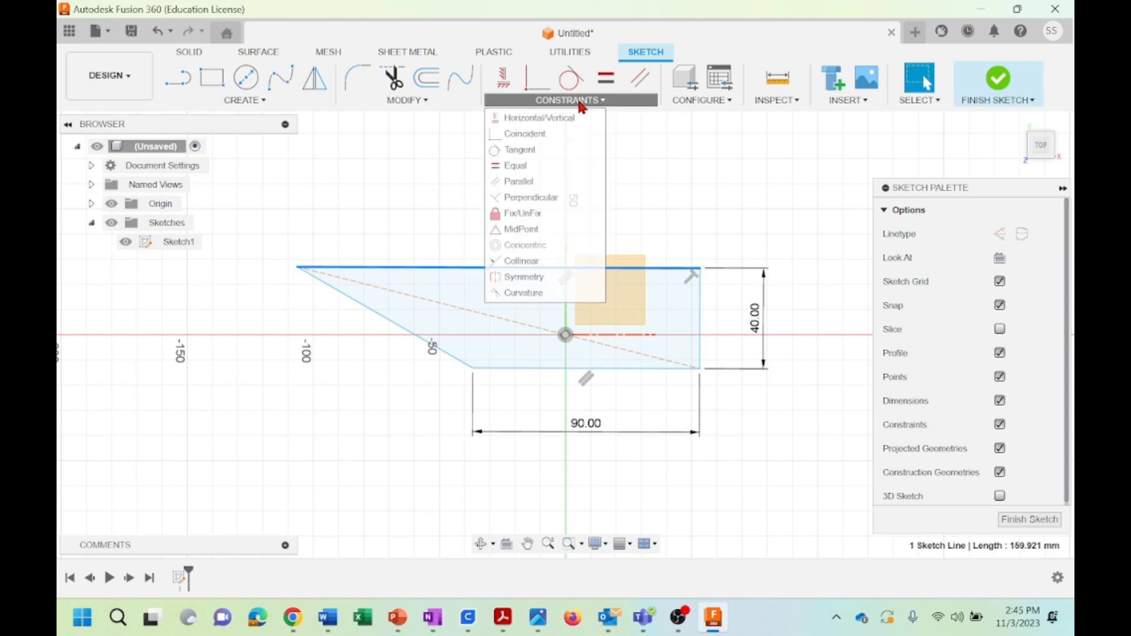
{"action": "left_click", "coordinate": [526, 120]}
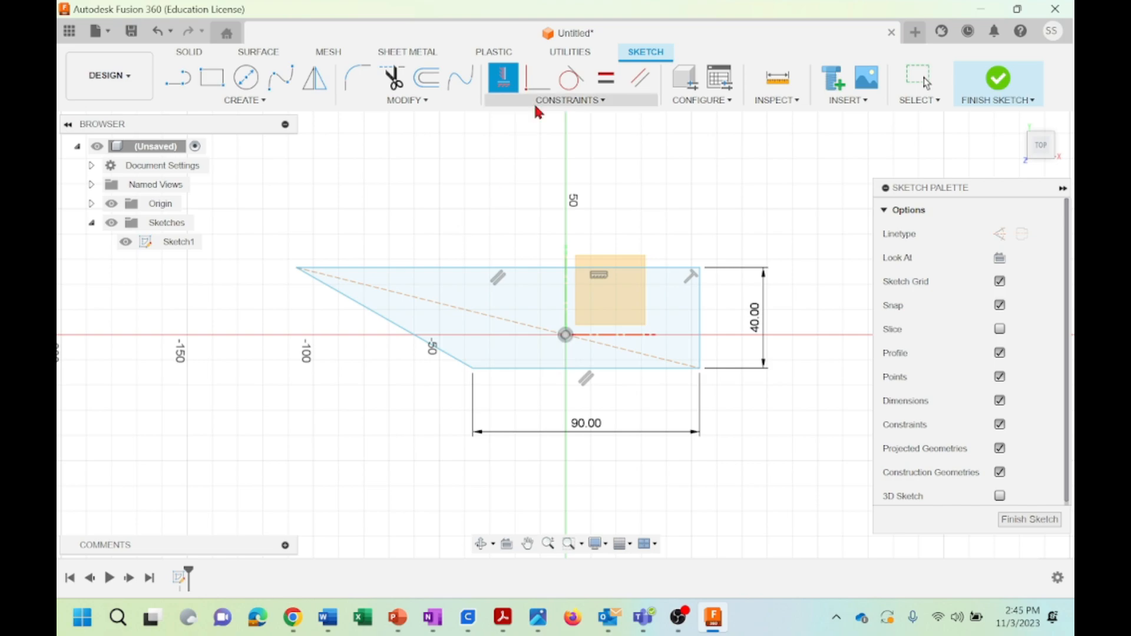
{"action": "left_click", "coordinate": [369, 310]}
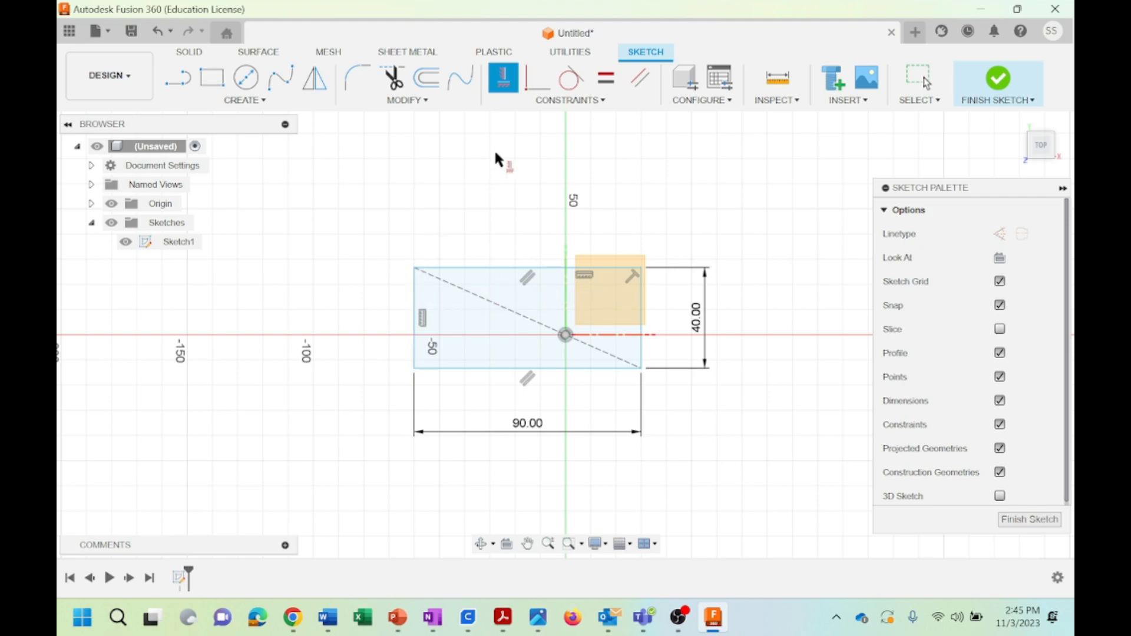
{"action": "left_click", "coordinate": [158, 32]}
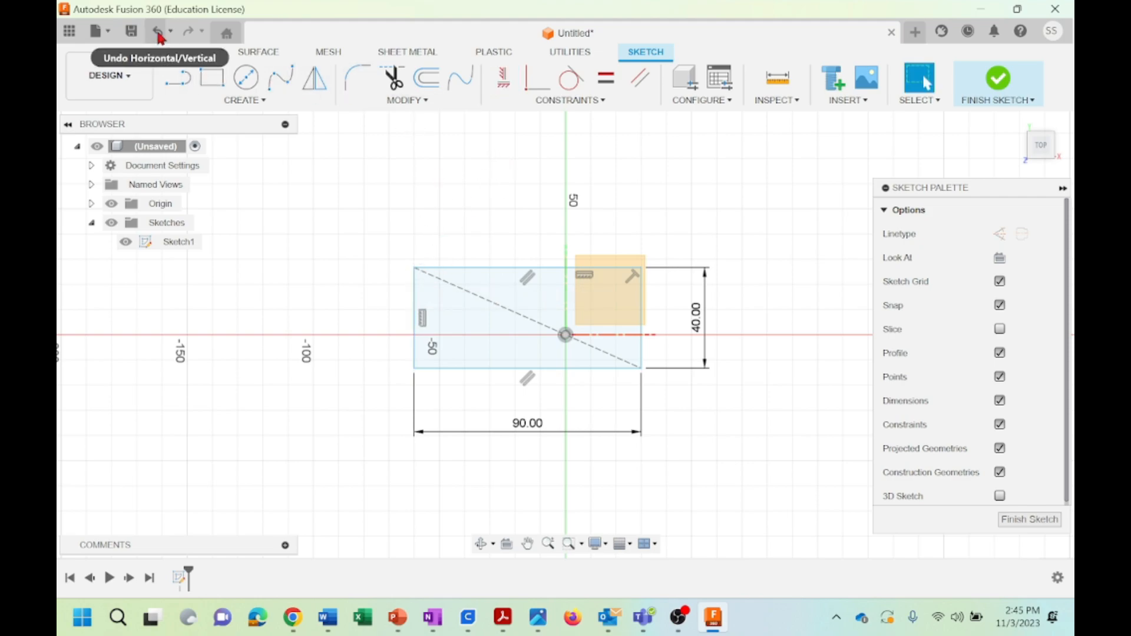
{"action": "left_click", "coordinate": [159, 34]}
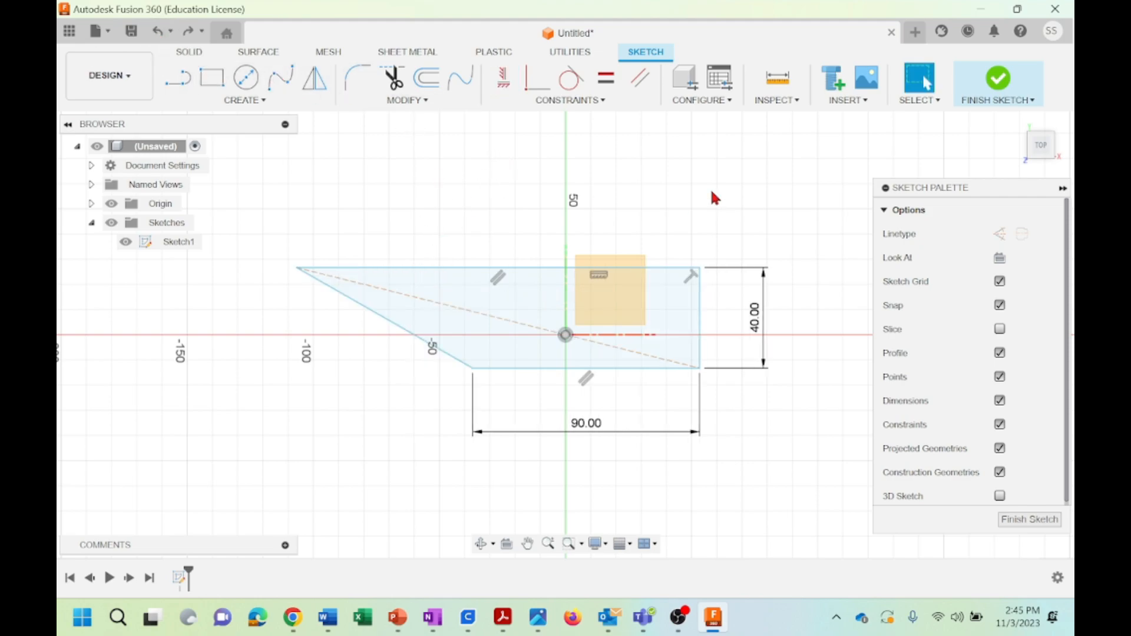
Make the slanted left edge parallel to the right edge, and undo that Parallel constraint
{"action": "left_click", "coordinate": [591, 102]}
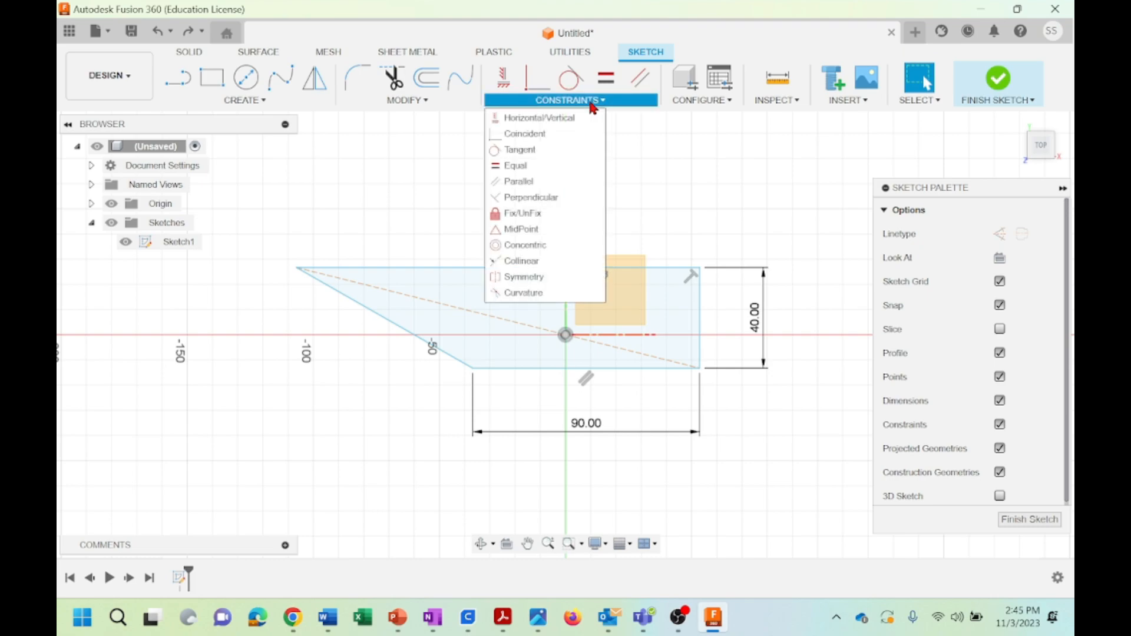
{"action": "left_click", "coordinate": [520, 183]}
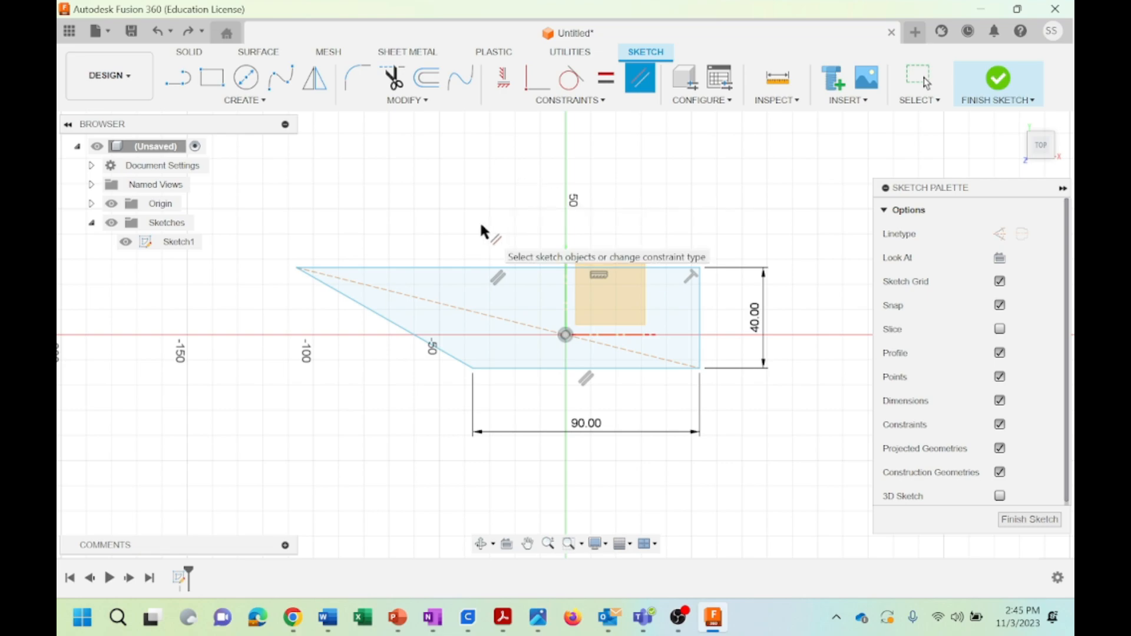
{"action": "left_click", "coordinate": [378, 317]}
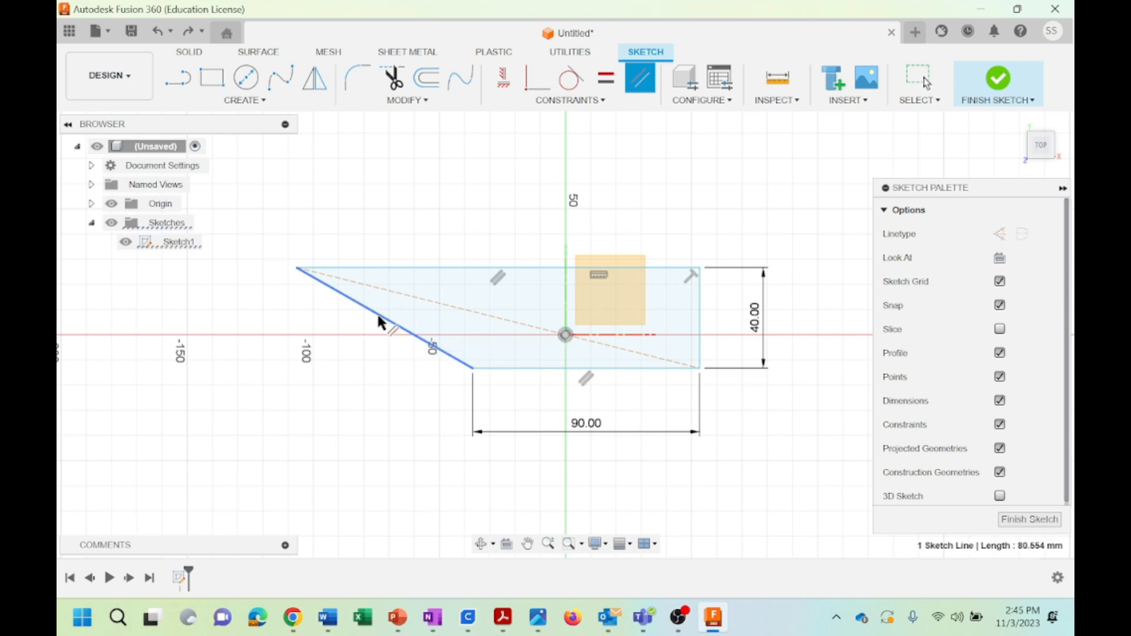
{"action": "left_click", "coordinate": [701, 318]}
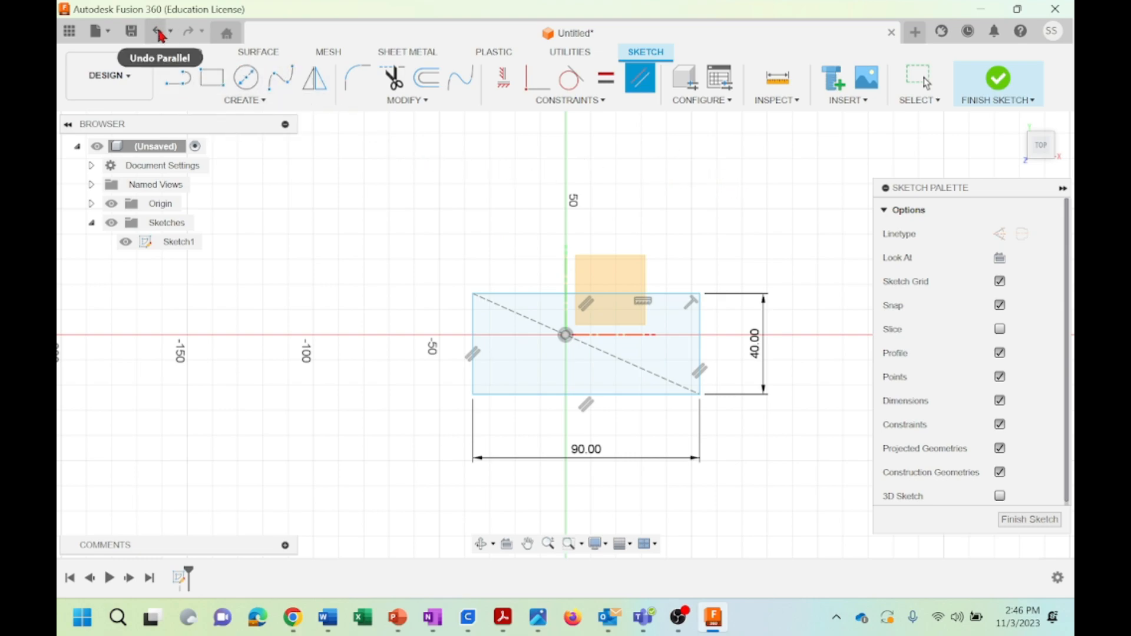
{"action": "key", "text": "Escape"}
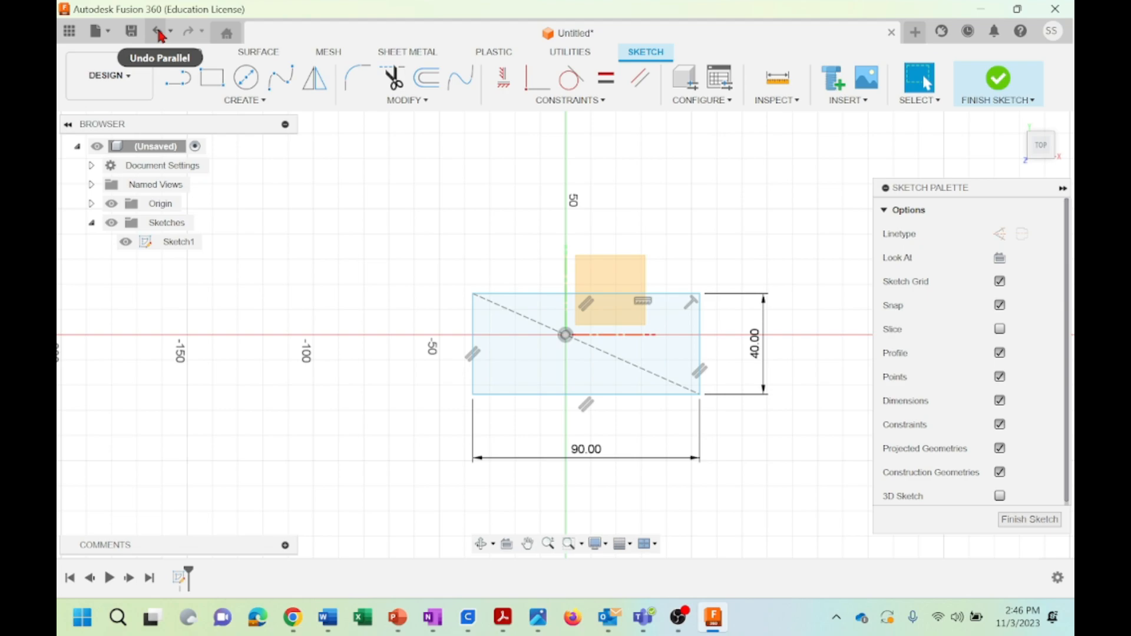
{"action": "left_click", "coordinate": [160, 36]}
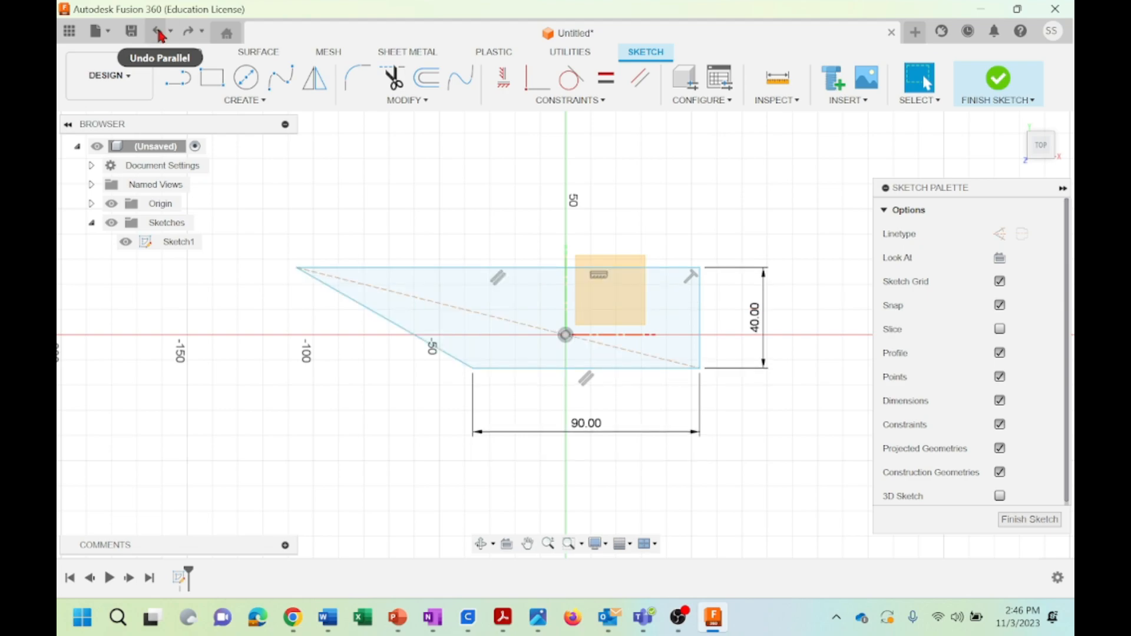
Apply a Perpendicular constraint between the slanted left edge and the lower edge
{"action": "left_click", "coordinate": [583, 101]}
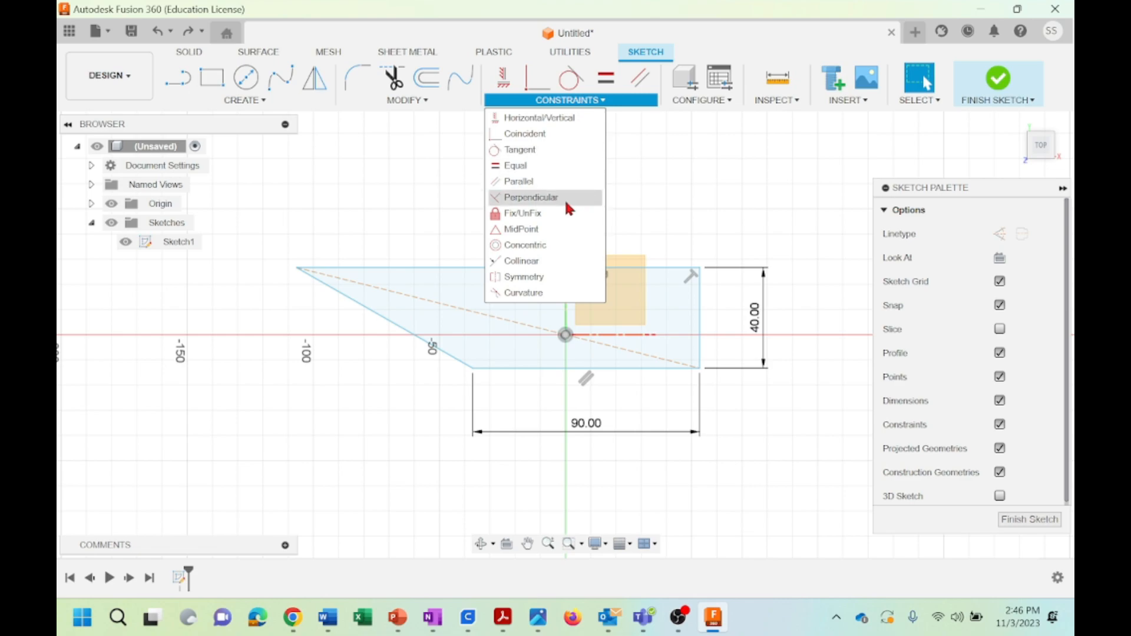
{"action": "left_click", "coordinate": [543, 199]}
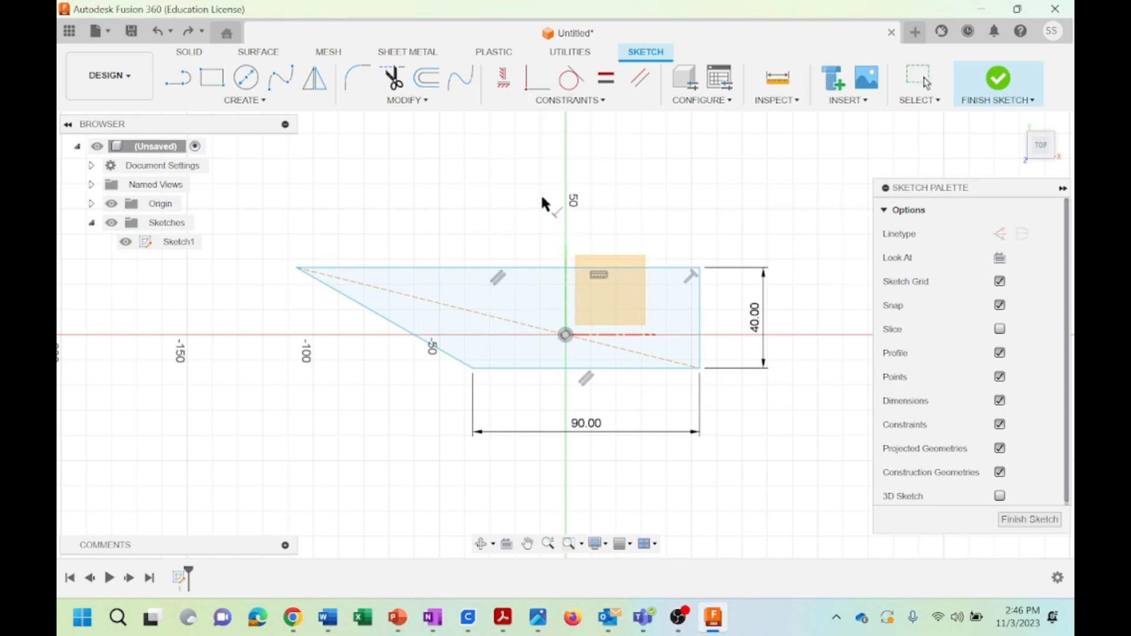
{"action": "left_click", "coordinate": [394, 322]}
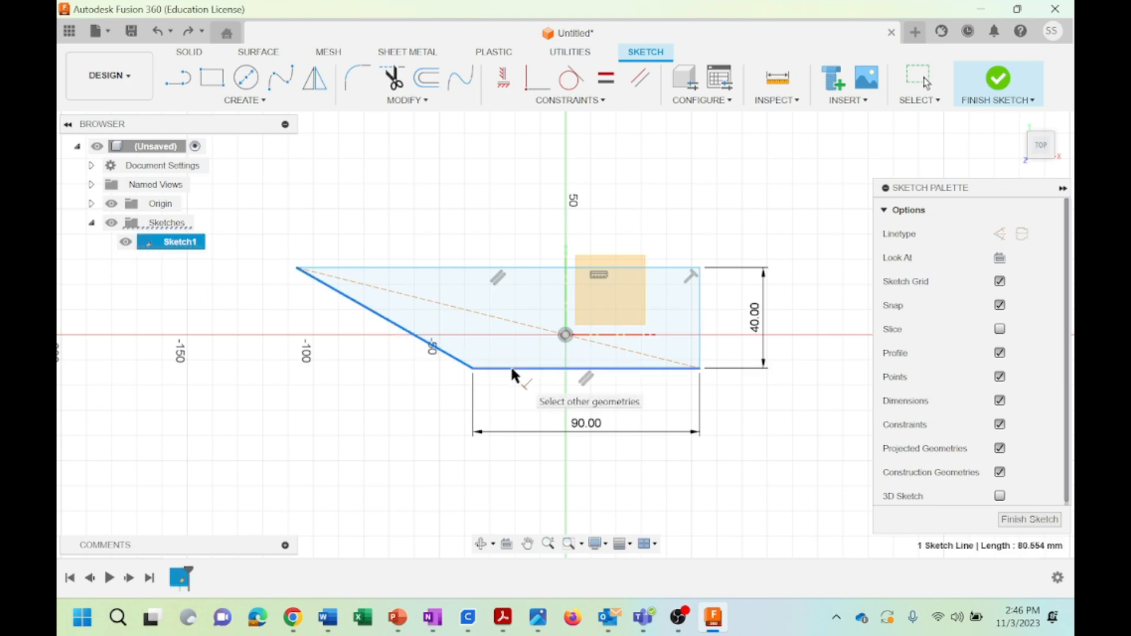
{"action": "left_click", "coordinate": [604, 102]}
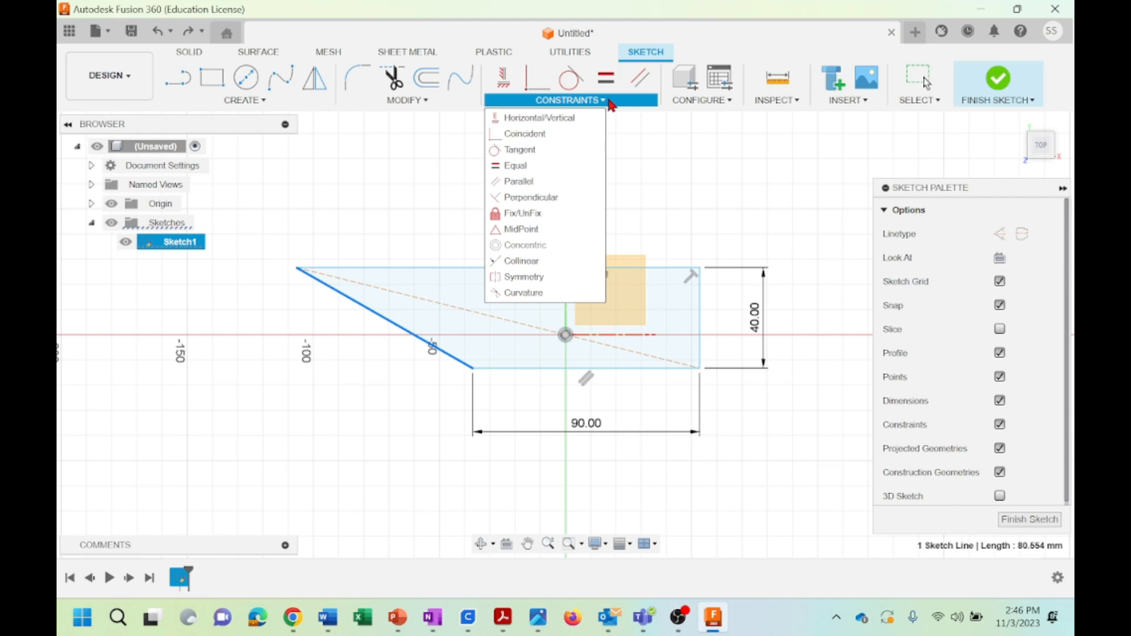
{"action": "left_click", "coordinate": [504, 371]}
{"action": "left_click", "coordinate": [503, 371]}
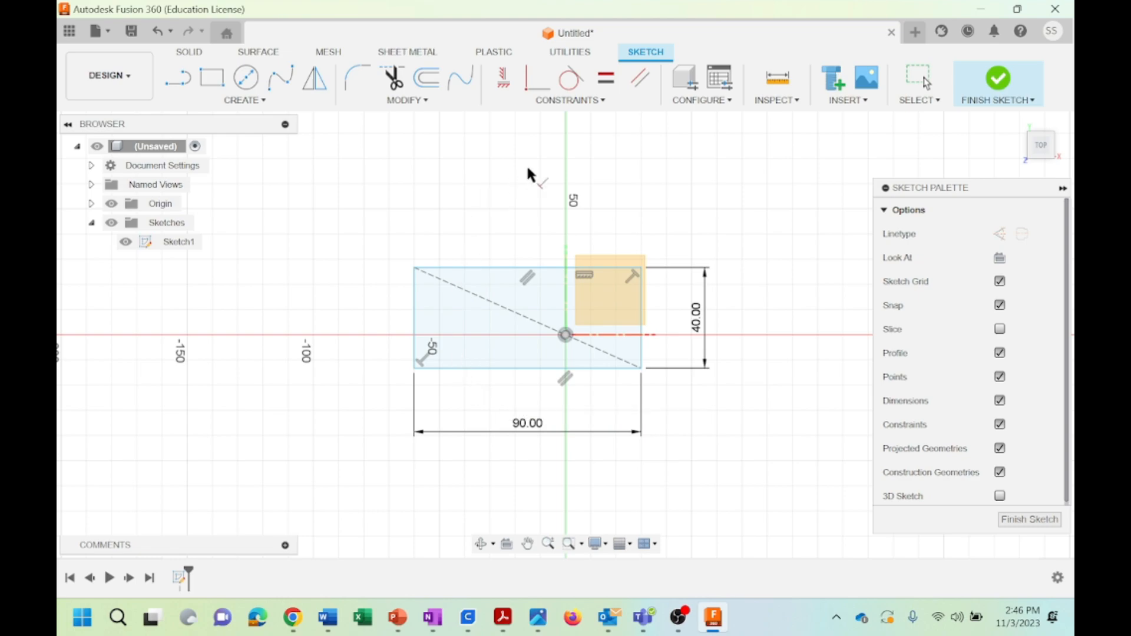
{"action": "left_click", "coordinate": [593, 104]}
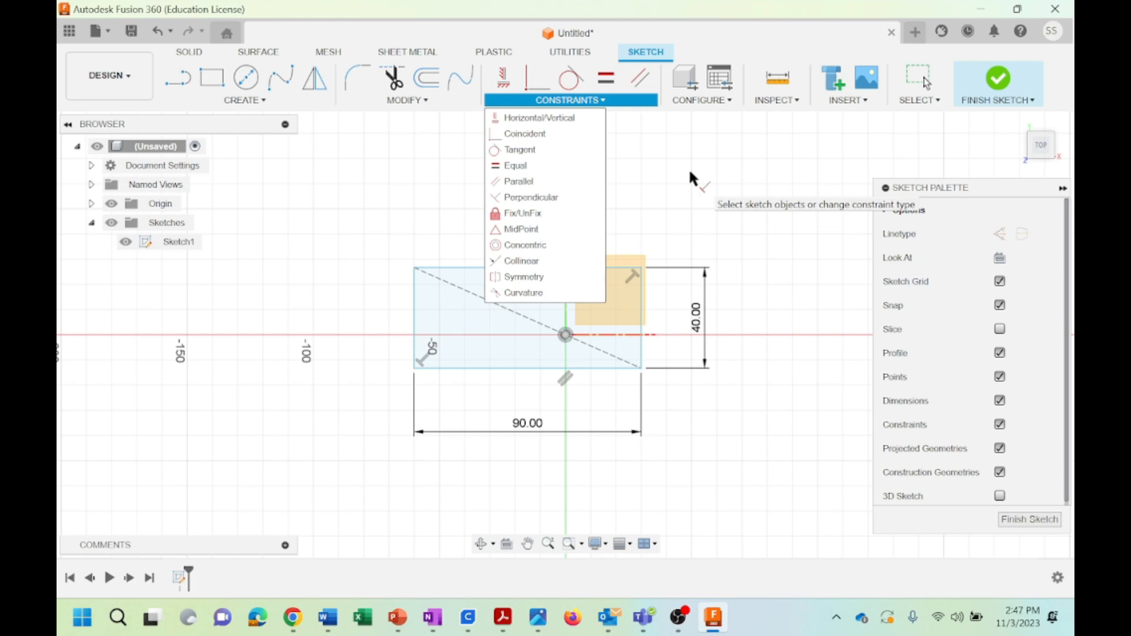
{"action": "key", "text": "Escape"}
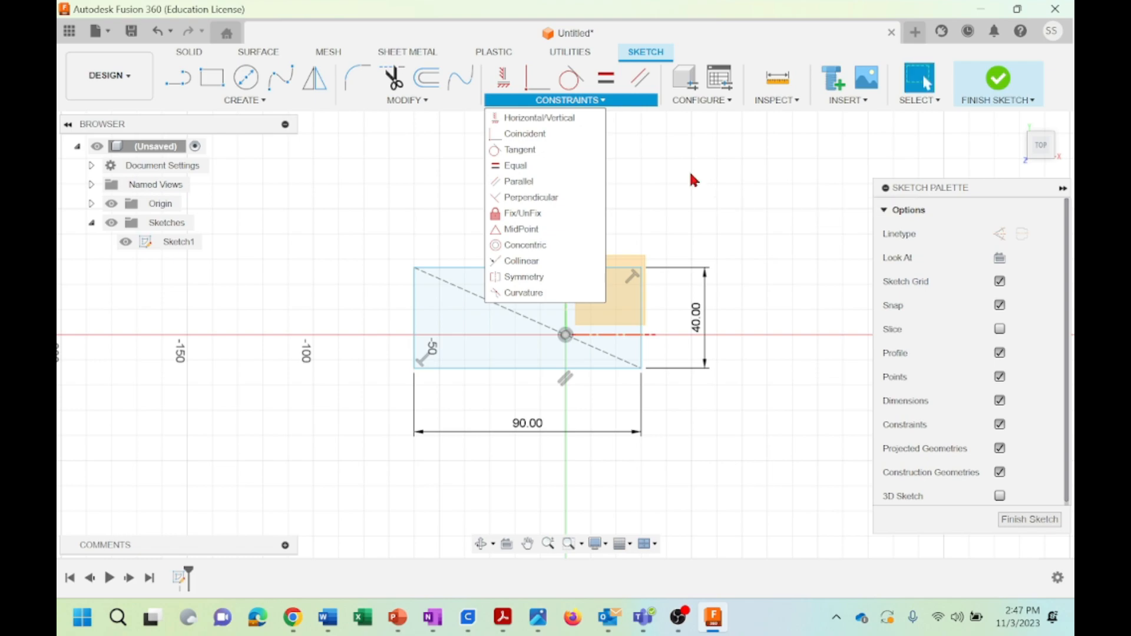
{"action": "left_click", "coordinate": [688, 171]}
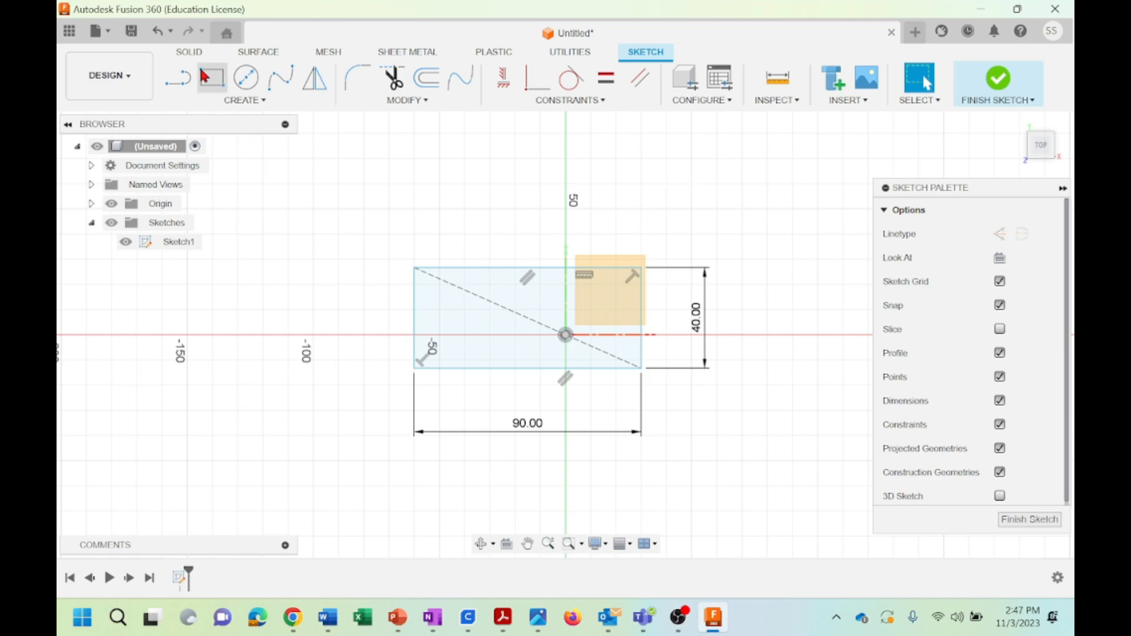
Undo the constraint changes and the rectangle's creation until the sketch is empty
{"action": "left_click", "coordinate": [158, 33]}
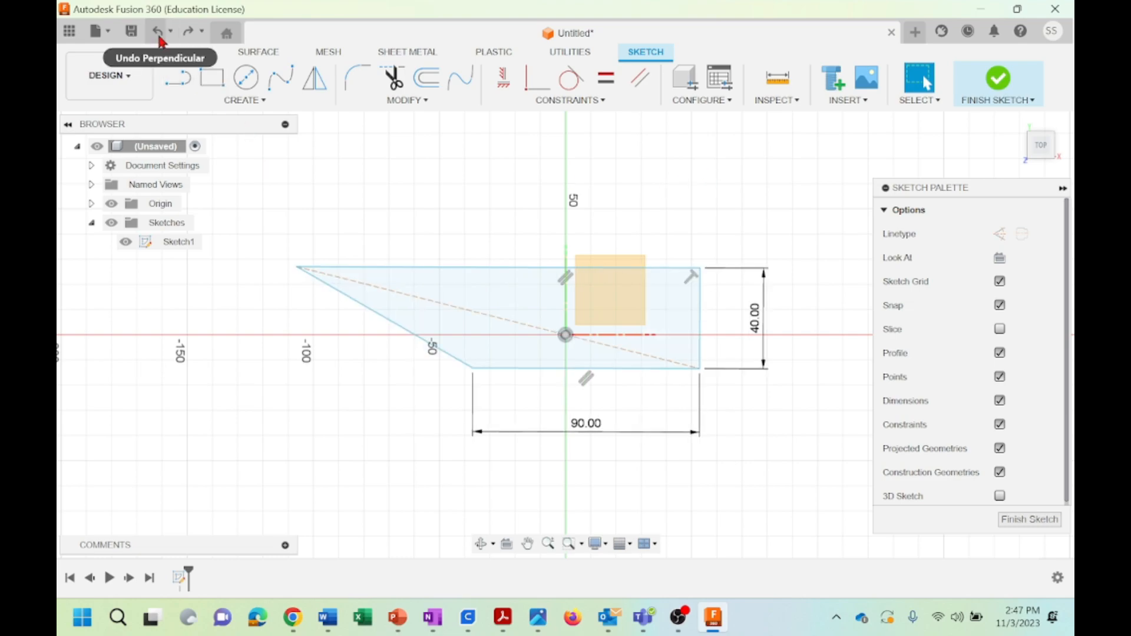
{"action": "left_click", "coordinate": [158, 32]}
{"action": "left_click", "coordinate": [159, 36]}
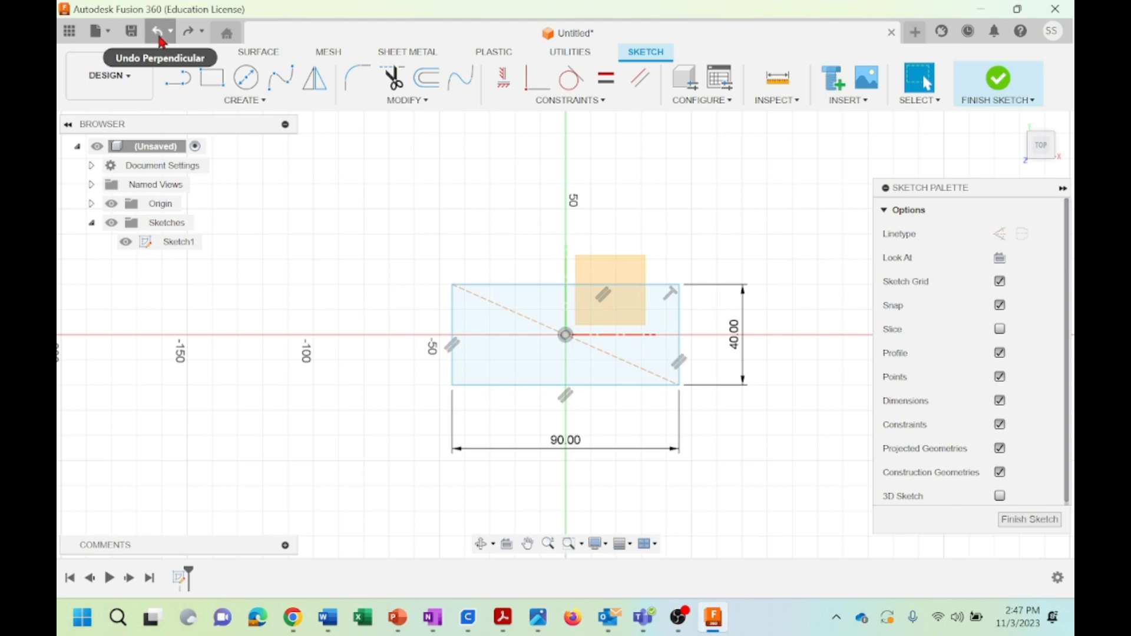
{"action": "left_click", "coordinate": [159, 36]}
{"action": "left_click", "coordinate": [159, 37]}
{"action": "left_click", "coordinate": [159, 36]}
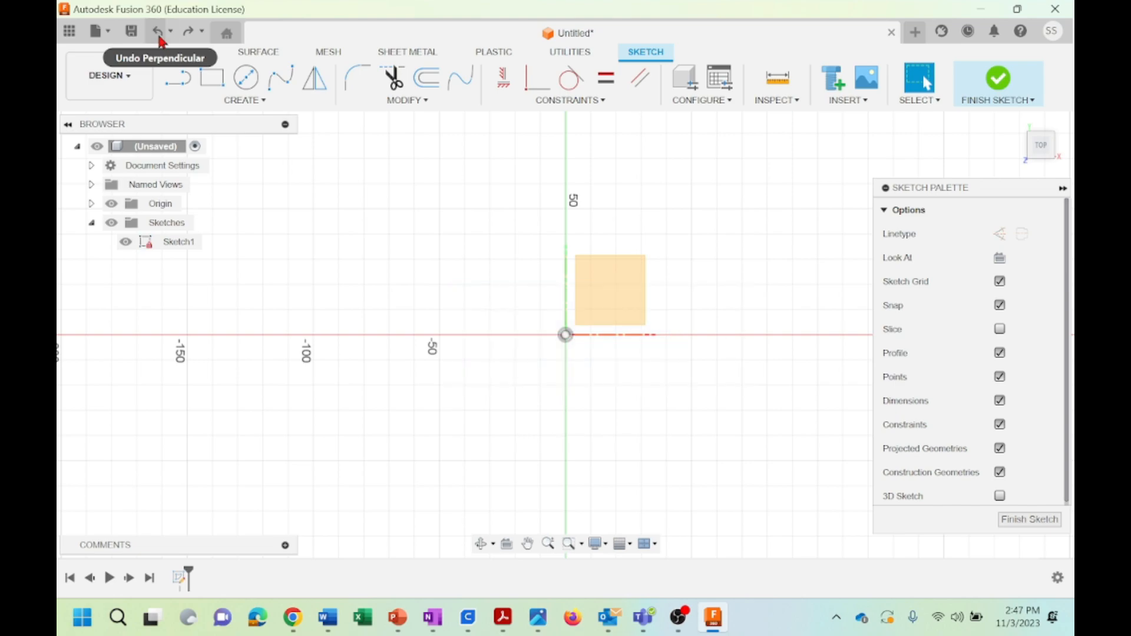
Draw two separate lines above the horizontal axis: one about 63 mm long at about 10°, the other about 45 mm at about 63°
{"action": "left_click", "coordinate": [177, 78]}
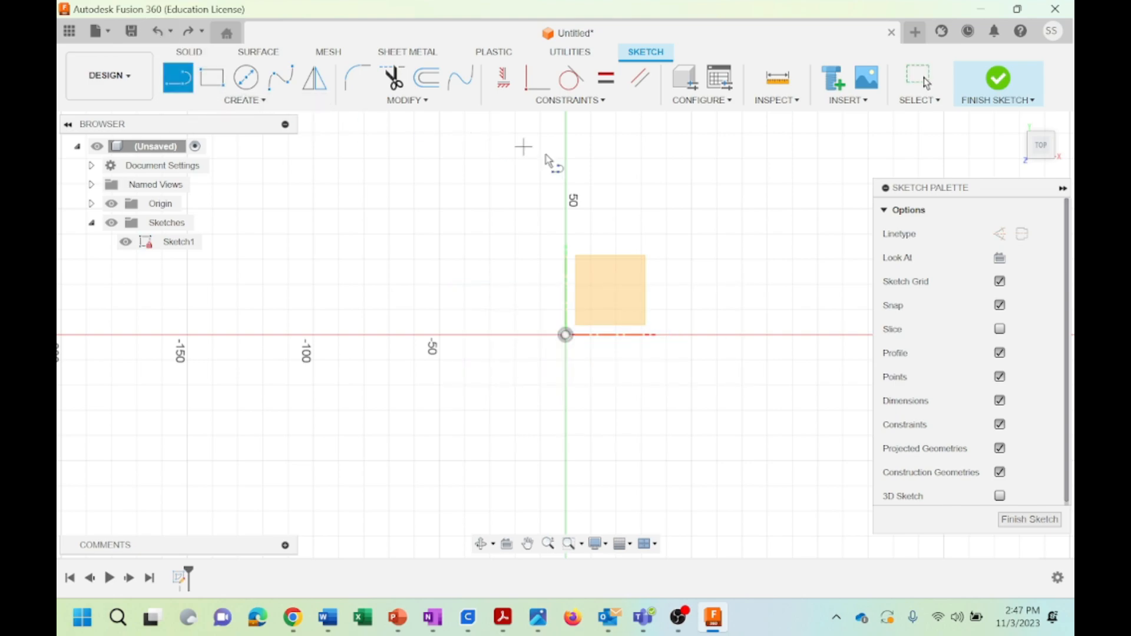
{"action": "left_click", "coordinate": [615, 209]}
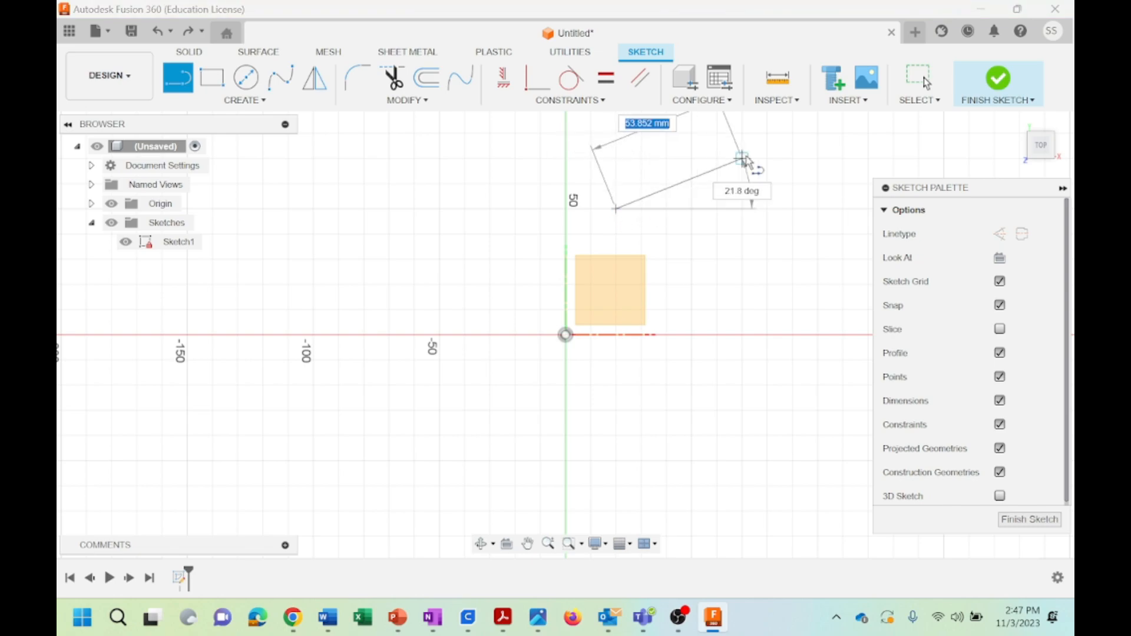
{"action": "left_click", "coordinate": [772, 182]}
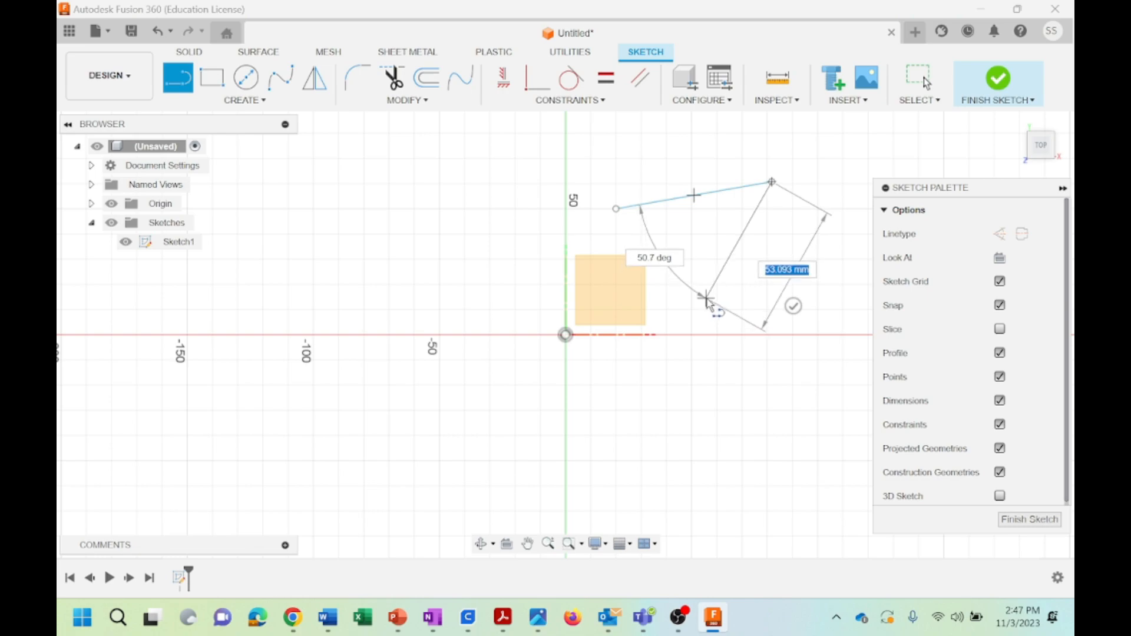
{"action": "left_click", "coordinate": [178, 78]}
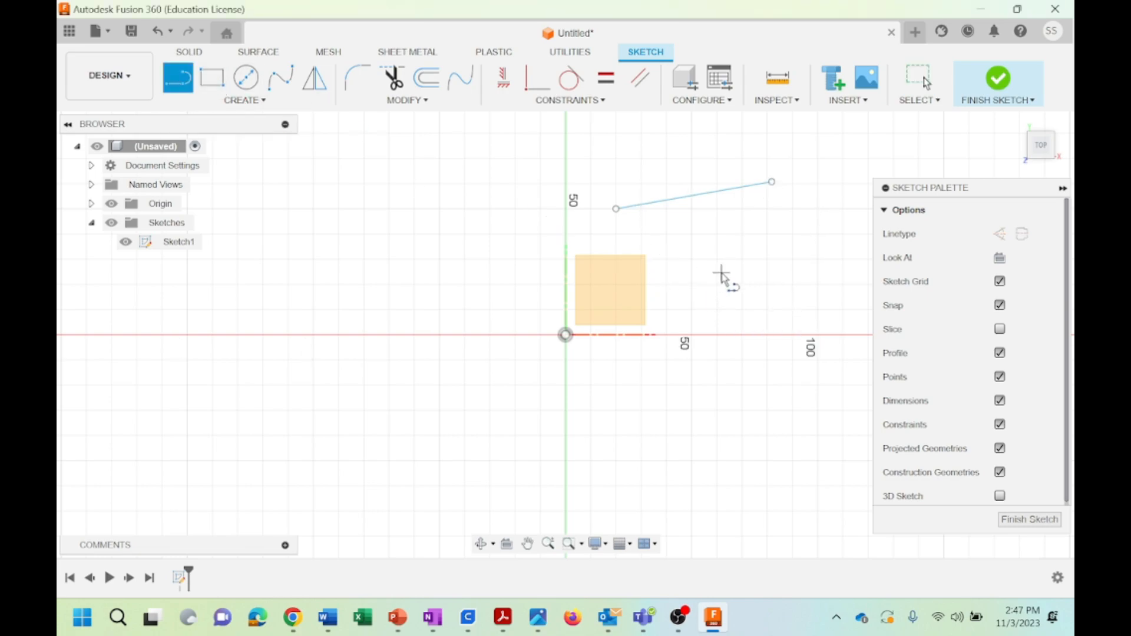
{"action": "left_click", "coordinate": [717, 309]}
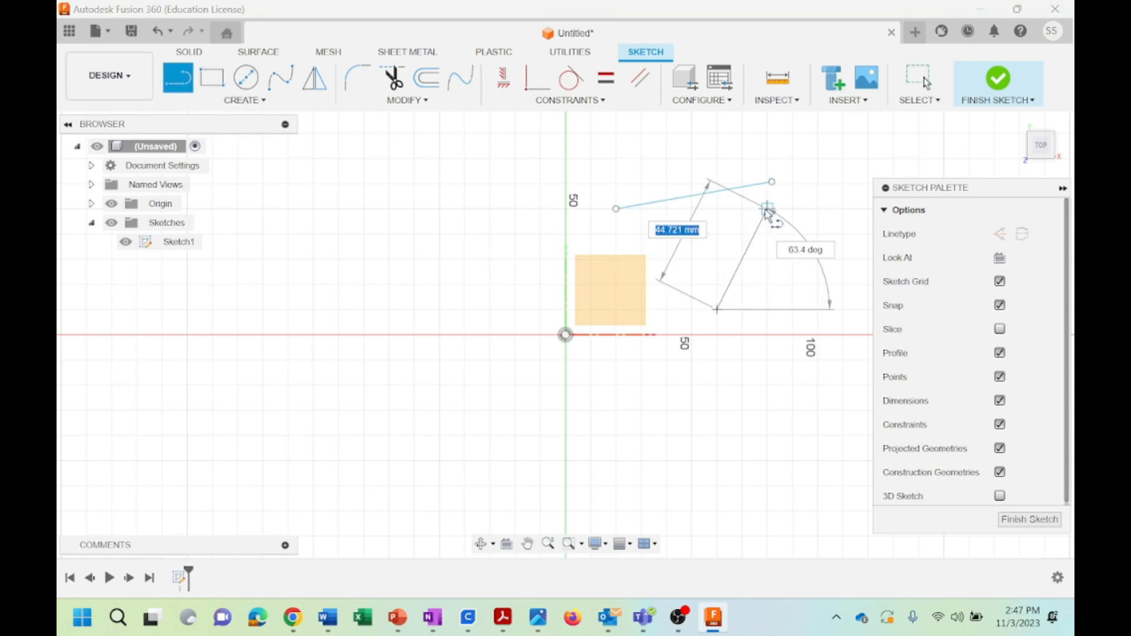
{"action": "left_click", "coordinate": [767, 209]}
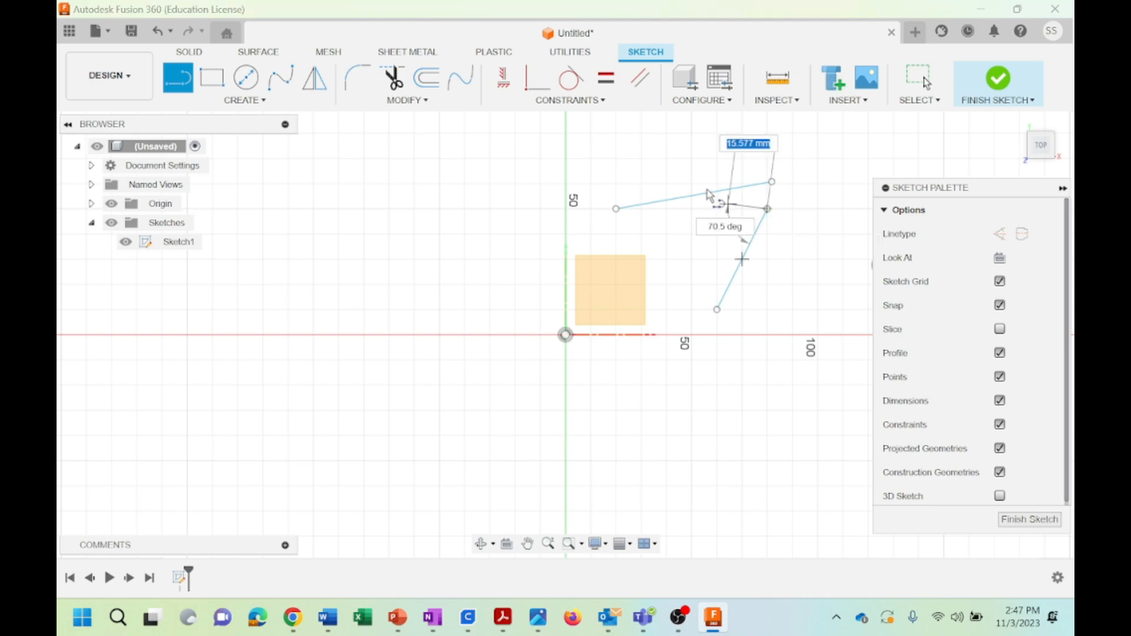
{"action": "key", "text": "Escape"}
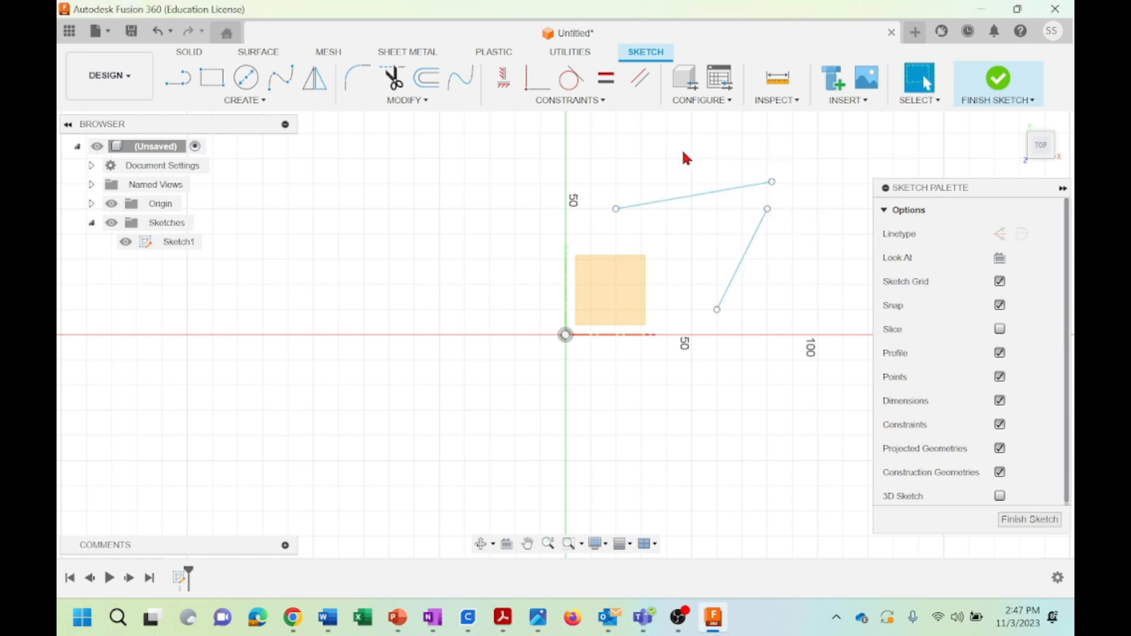
Apply Horizontal/Vertical constraints to the two lines, making the upper one horizontal and the steep one vertical
{"action": "left_click", "coordinate": [560, 100]}
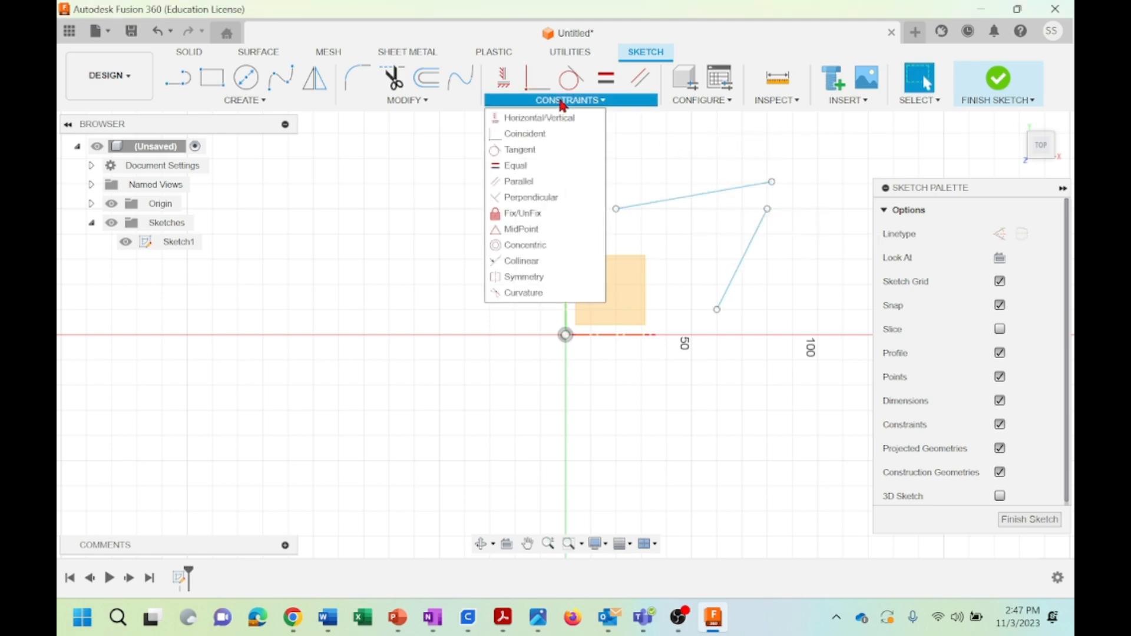
{"action": "left_click", "coordinate": [517, 119]}
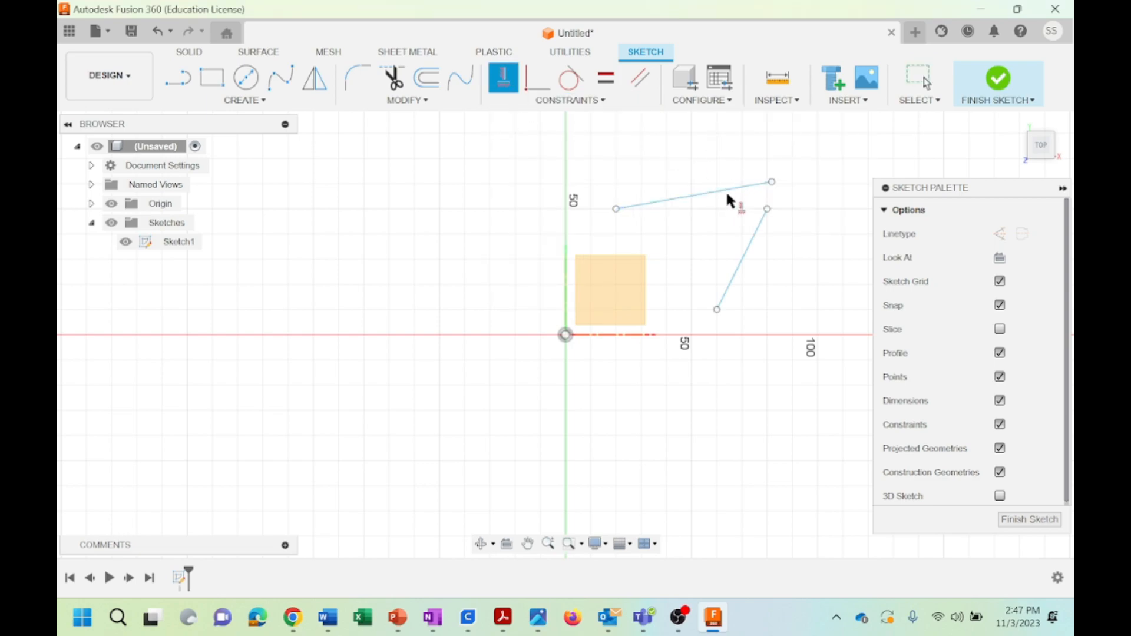
{"action": "left_click", "coordinate": [604, 100]}
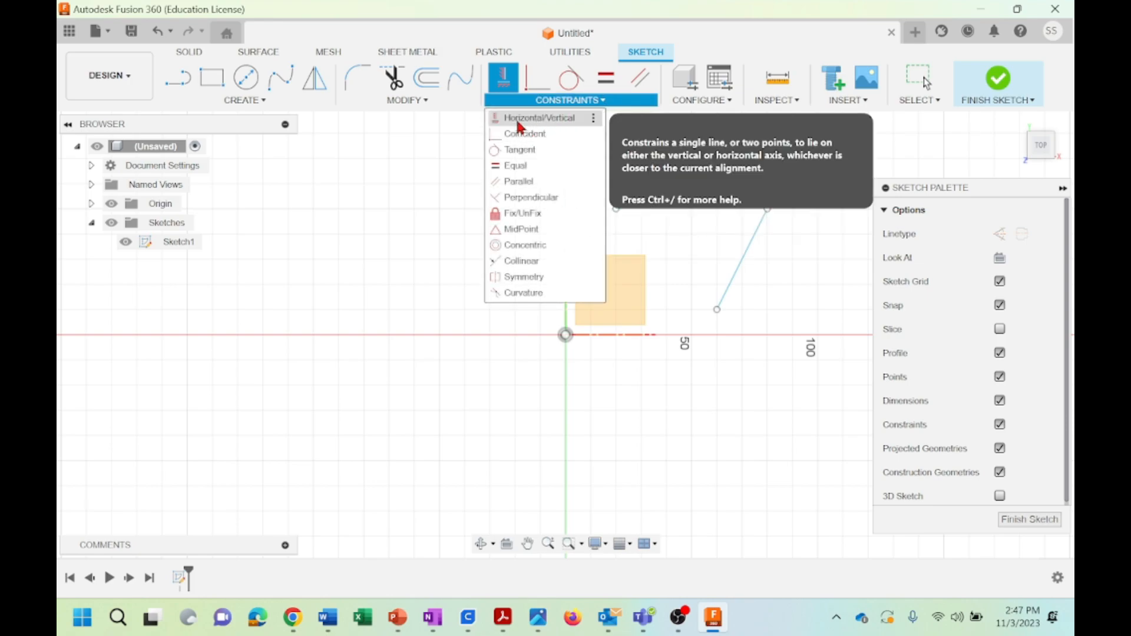
{"action": "left_click", "coordinate": [552, 125]}
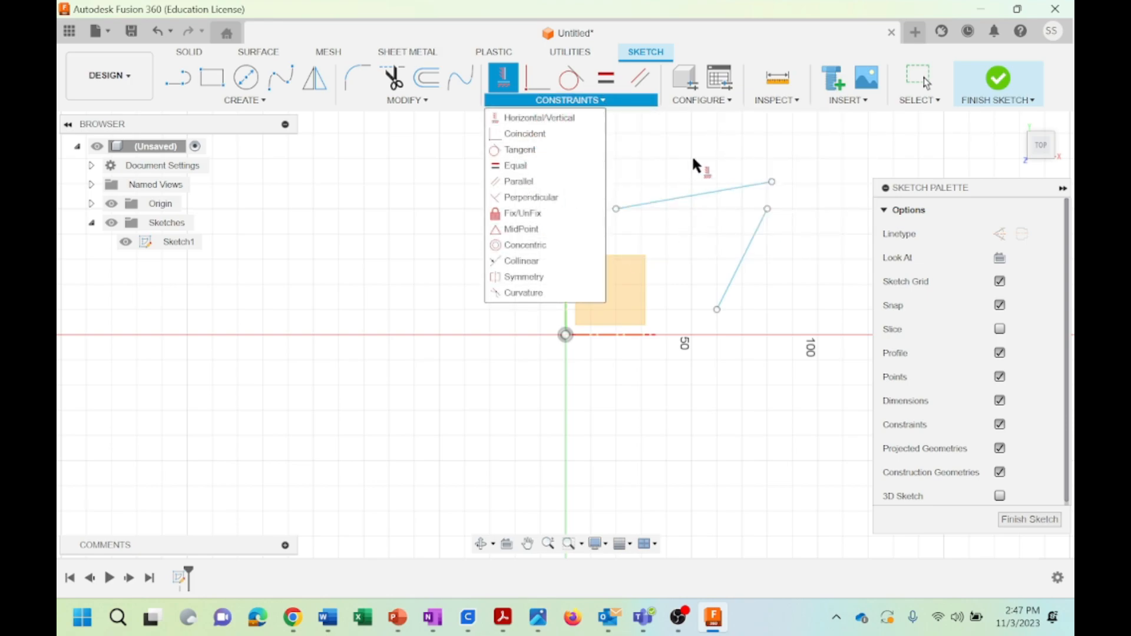
{"action": "left_click", "coordinate": [717, 192]}
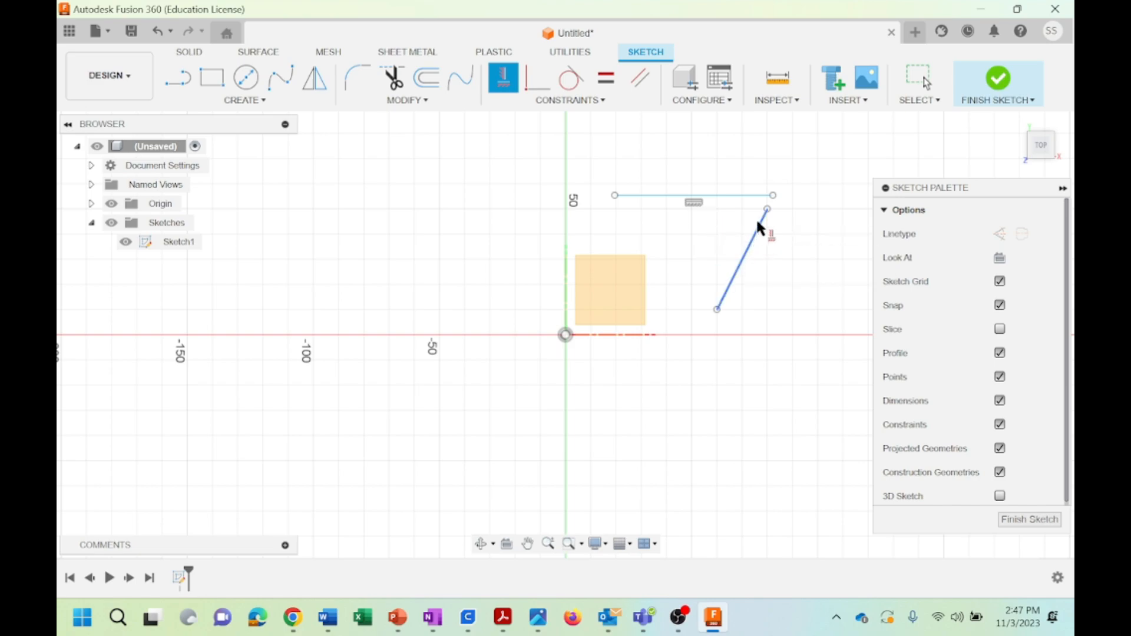
{"action": "left_click", "coordinate": [749, 243]}
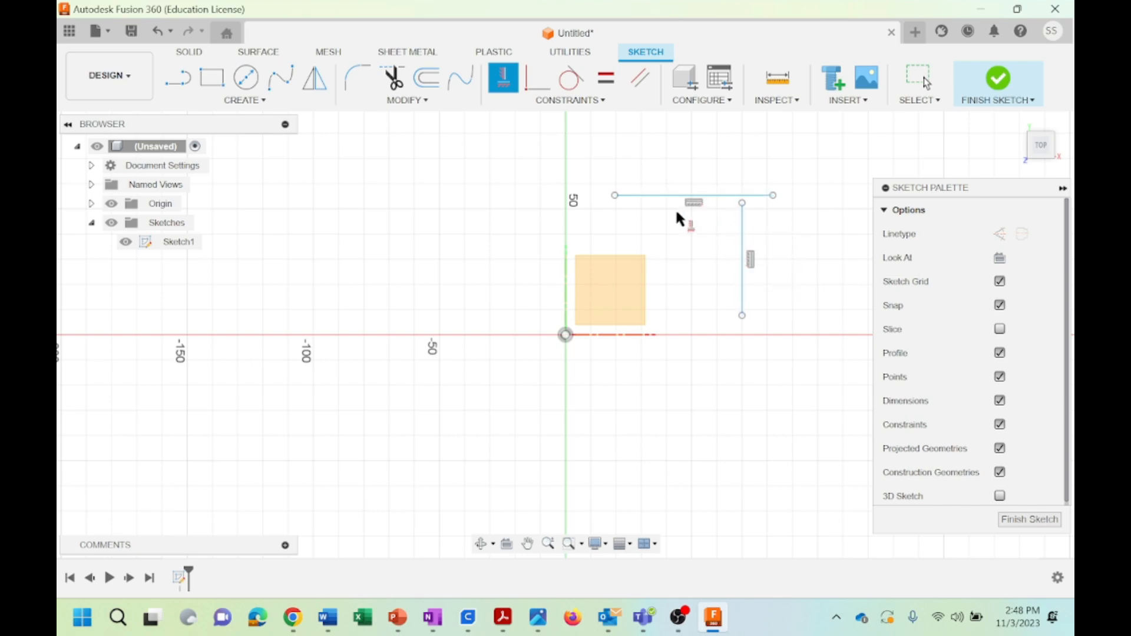
Undo the Horizontal/Vertical constraints on both lines
{"action": "left_click", "coordinate": [589, 101]}
{"action": "key", "text": "Escape"}
{"action": "left_click", "coordinate": [160, 35]}
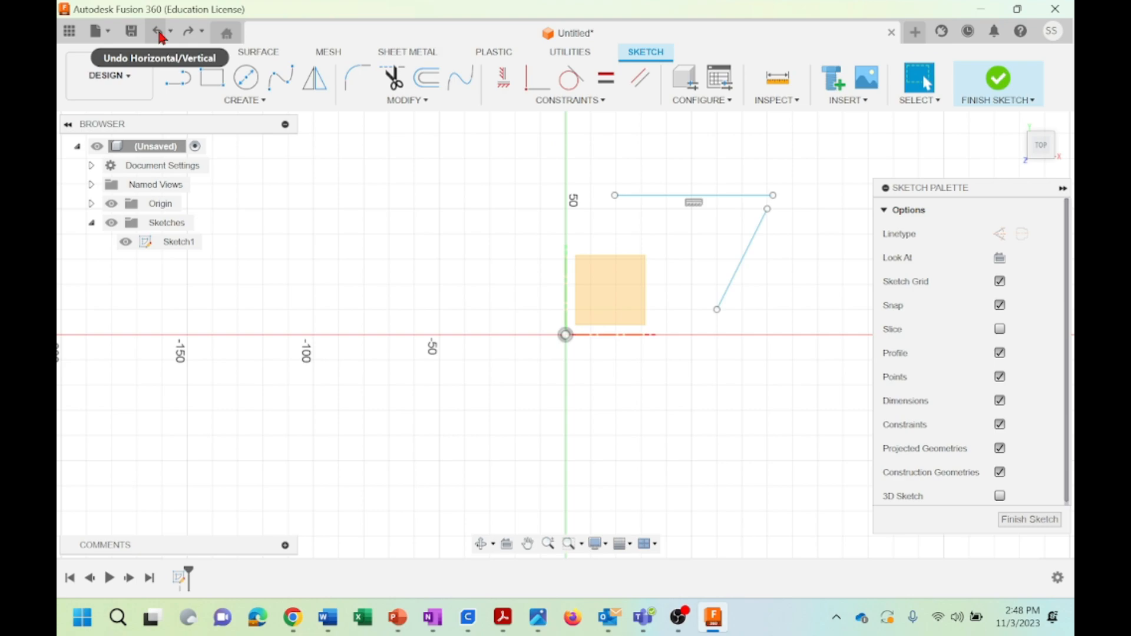
{"action": "left_click", "coordinate": [161, 36]}
Draw a separate slanted line crossing the vertical axis and a separate horizontal line about 45 mm long just above the horizontal axis
{"action": "left_click", "coordinate": [177, 77]}
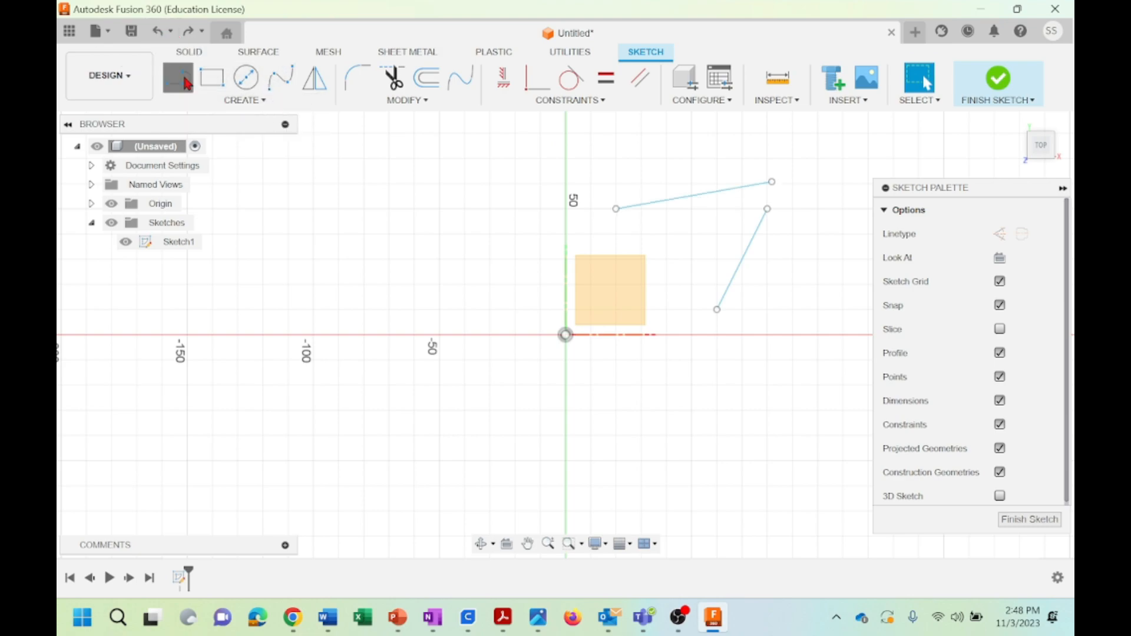
{"action": "left_click", "coordinate": [589, 207]}
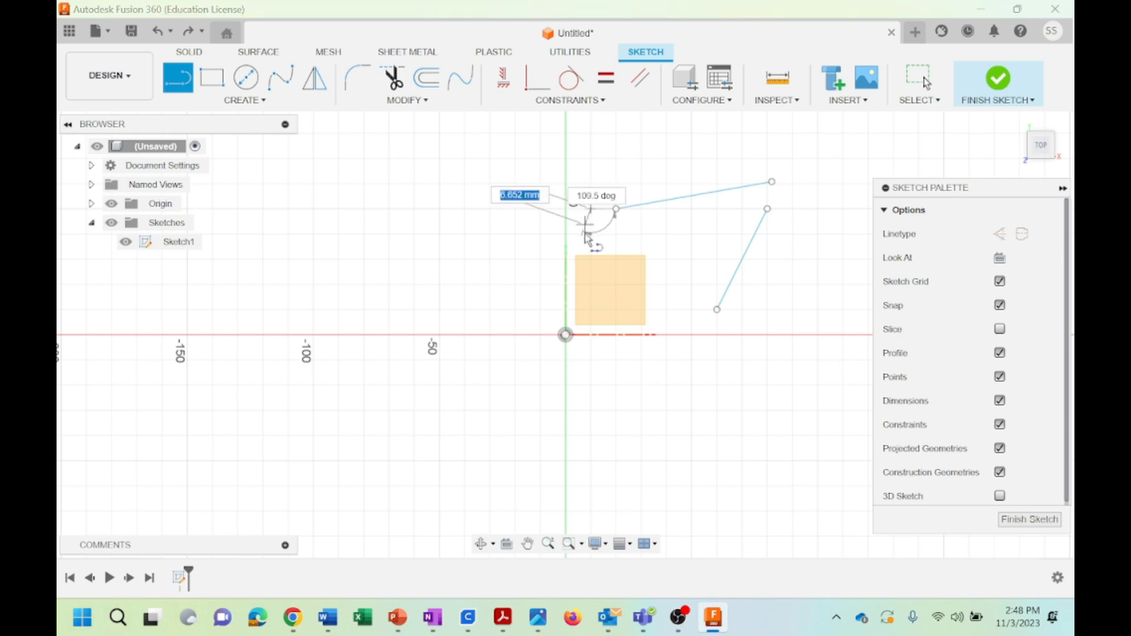
{"action": "left_click", "coordinate": [544, 303]}
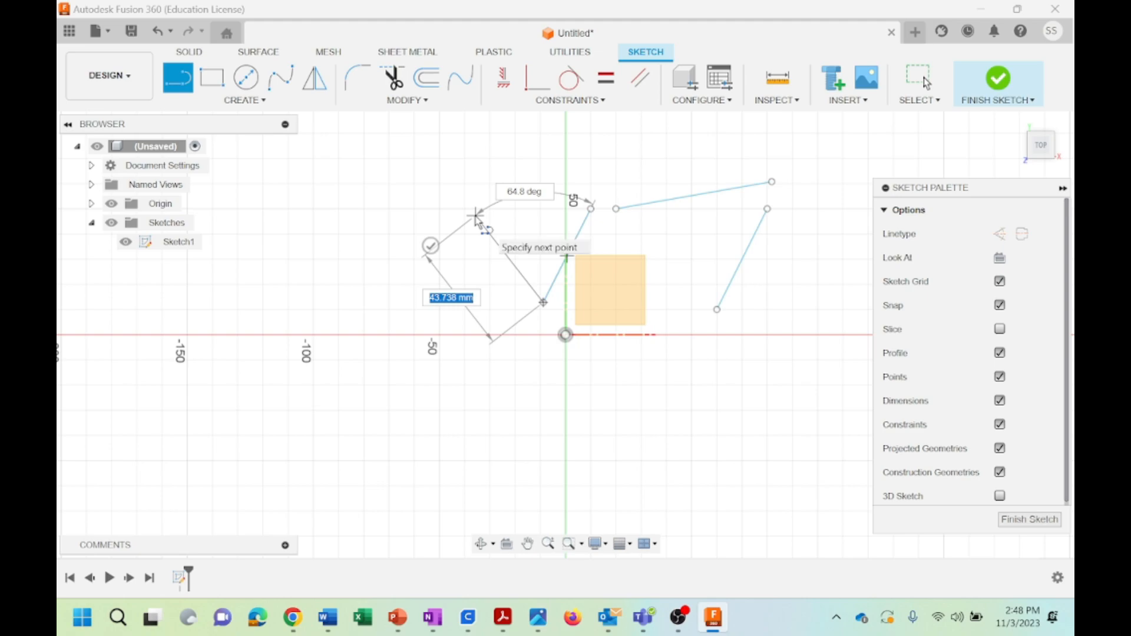
{"action": "key", "text": "Escape"}
{"action": "key", "text": "l"}
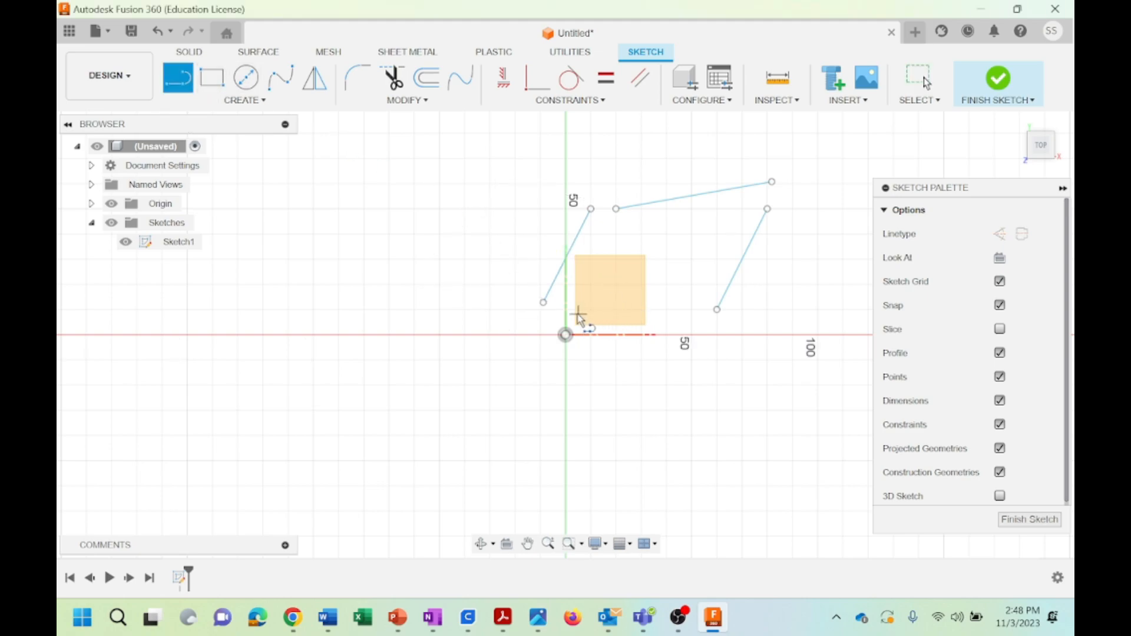
{"action": "left_click", "coordinate": [578, 309]}
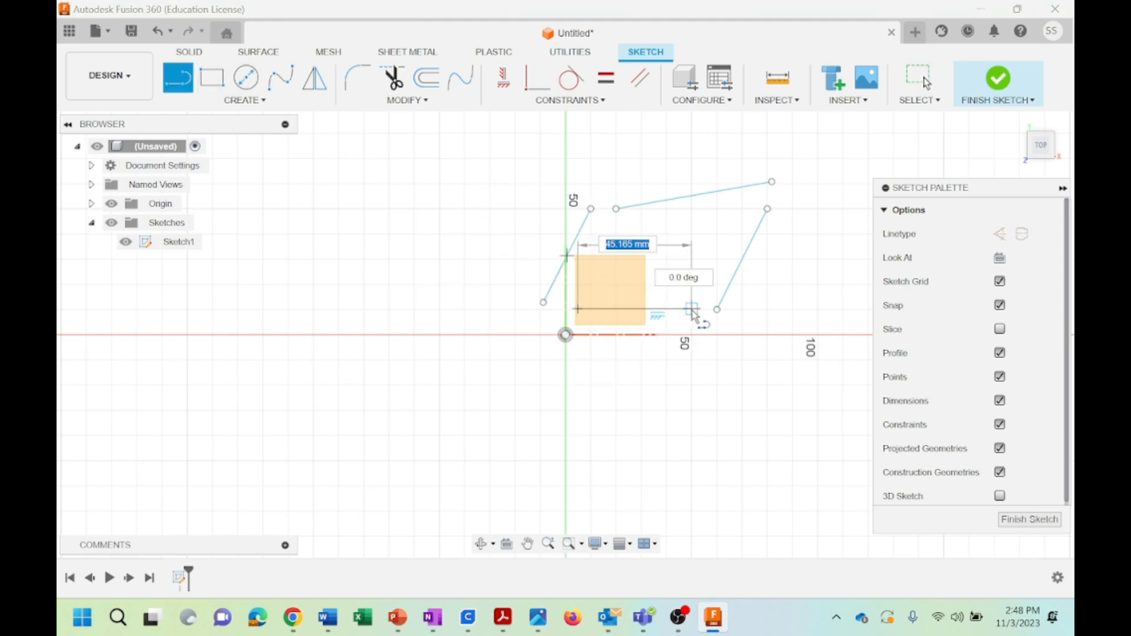
{"action": "left_click", "coordinate": [691, 309]}
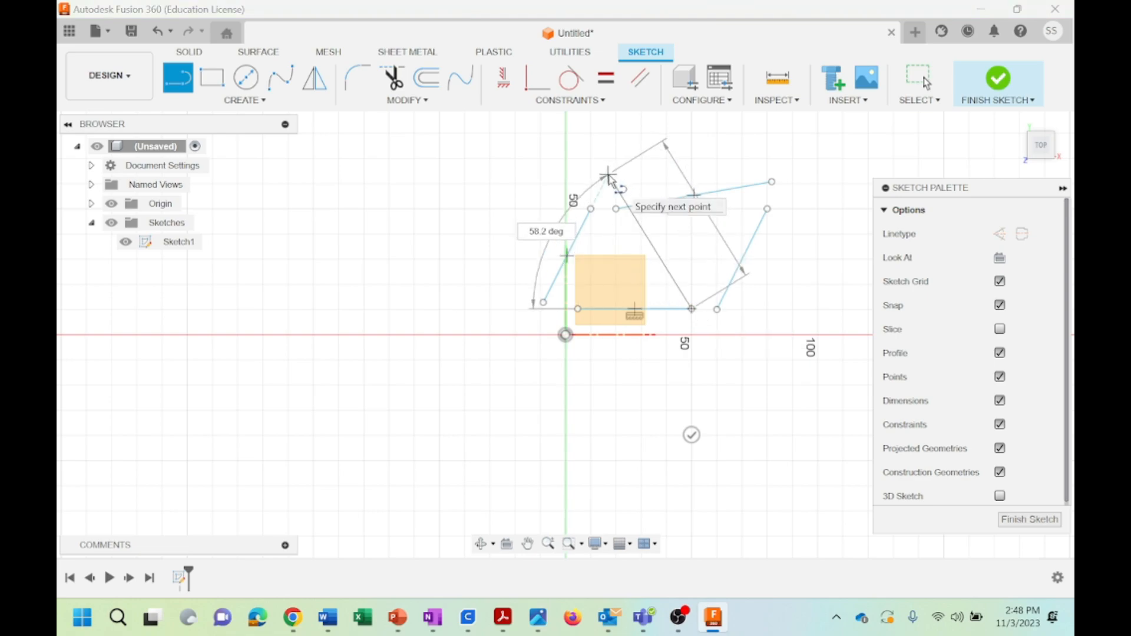
{"action": "key", "text": "Escape"}
Apply Horizontal/Vertical constraints to make the upper line horizontal and both steep side lines vertical
{"action": "left_click", "coordinate": [576, 103]}
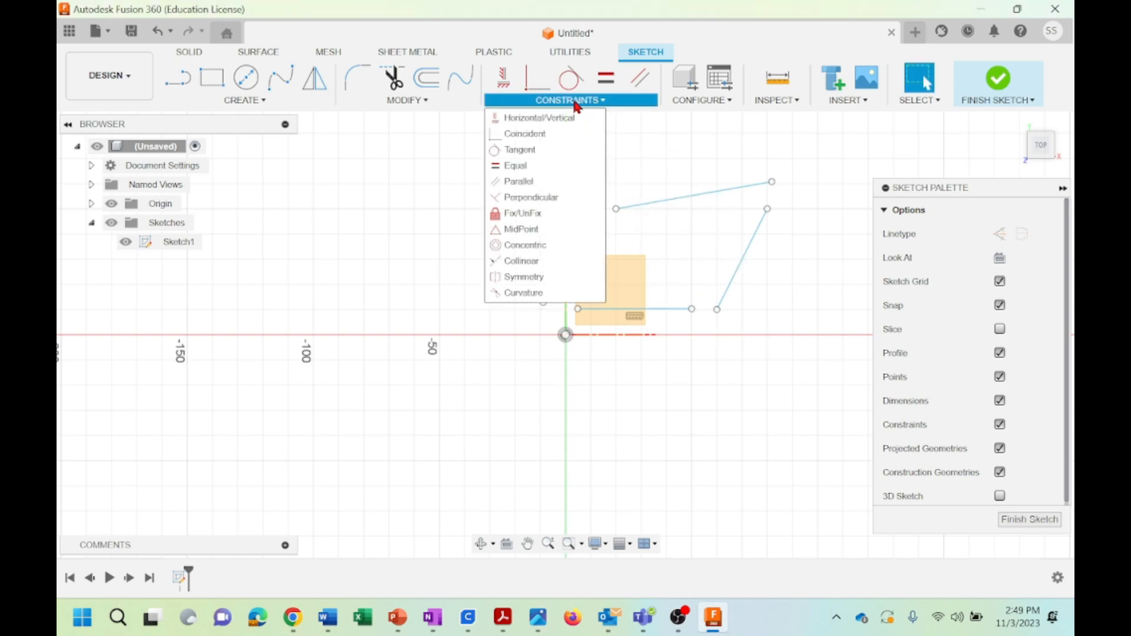
{"action": "left_click", "coordinate": [529, 120]}
{"action": "left_click", "coordinate": [682, 202]}
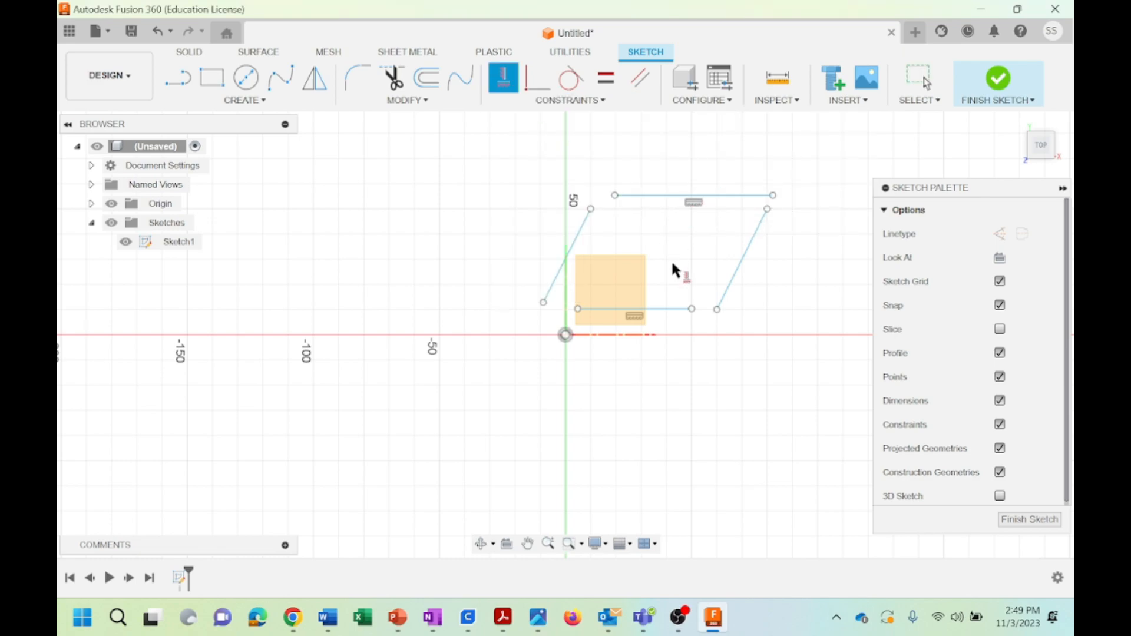
{"action": "left_click", "coordinate": [738, 264]}
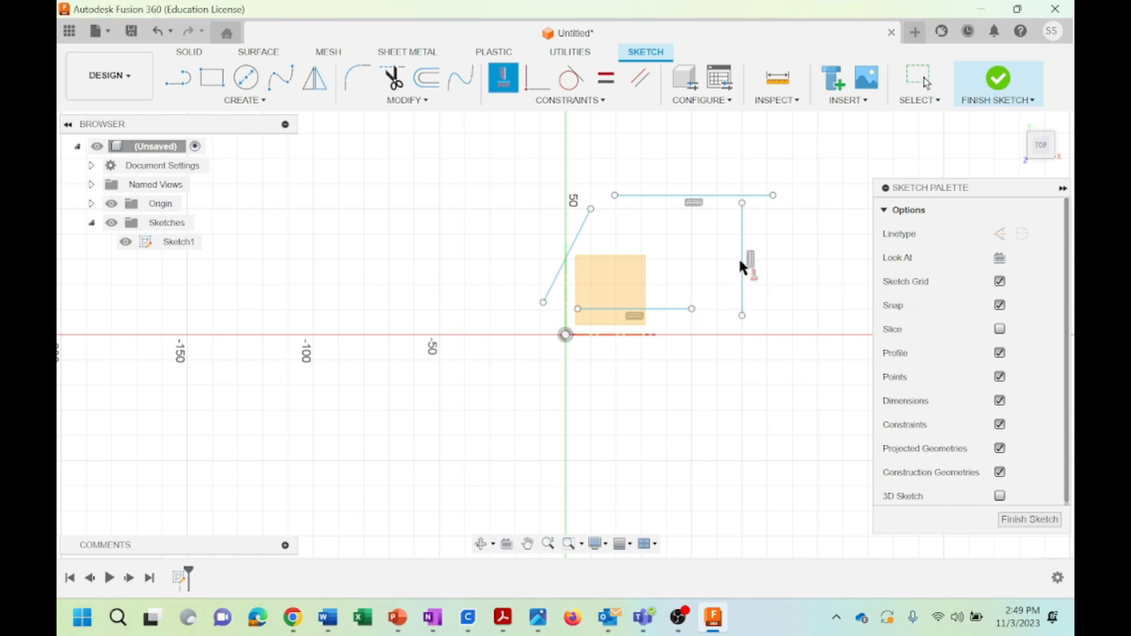
{"action": "left_click", "coordinate": [567, 250]}
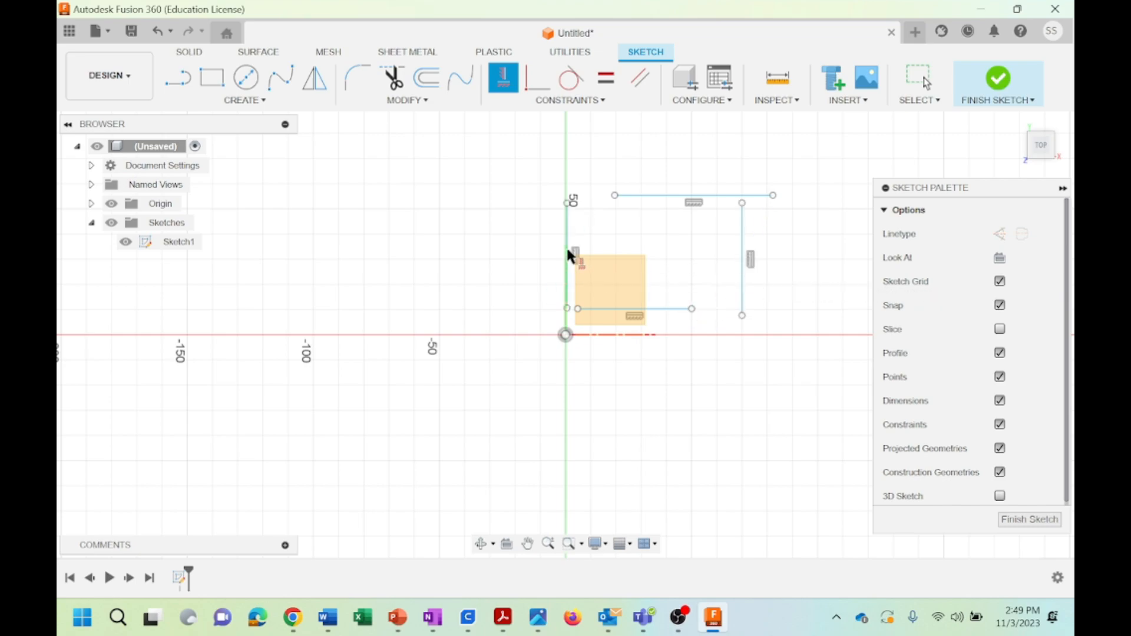
Join the right vertical line's ends to the right ends of the upper and lower lines with Coincident constraints
{"action": "left_click", "coordinate": [580, 103]}
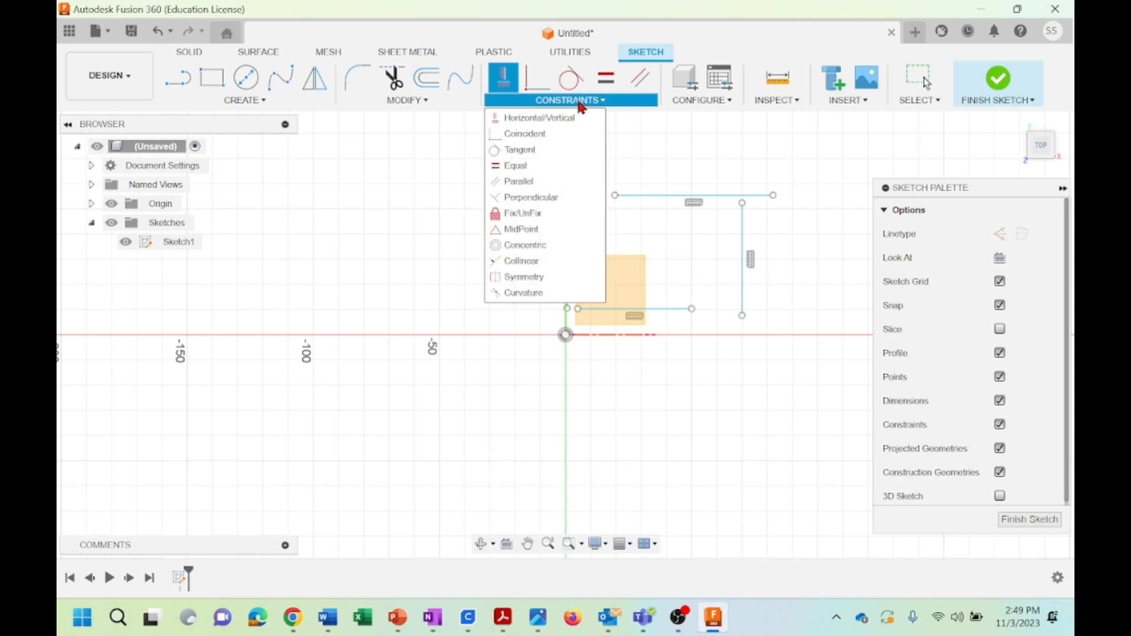
{"action": "left_click", "coordinate": [535, 136]}
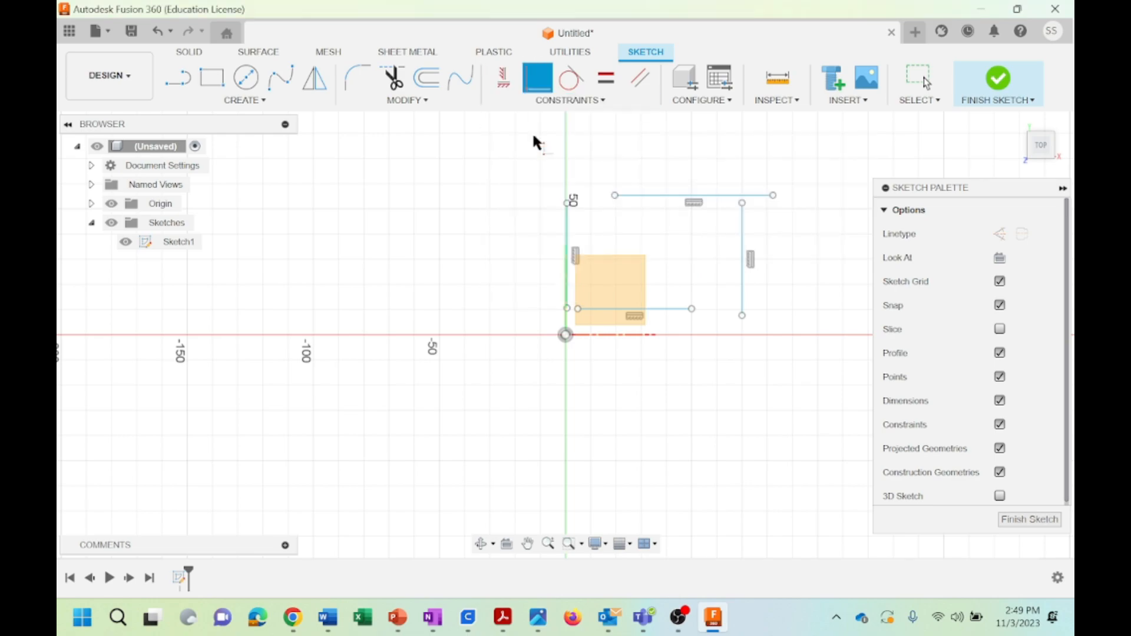
{"action": "left_click", "coordinate": [773, 194]}
{"action": "left_click", "coordinate": [741, 203]}
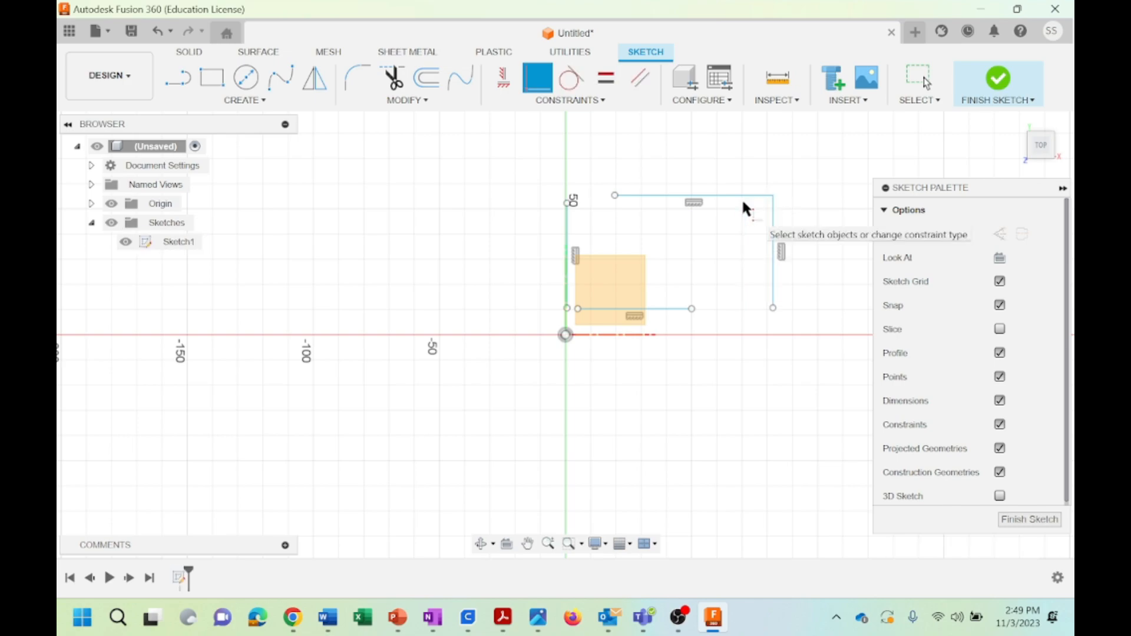
{"action": "left_click", "coordinate": [773, 309]}
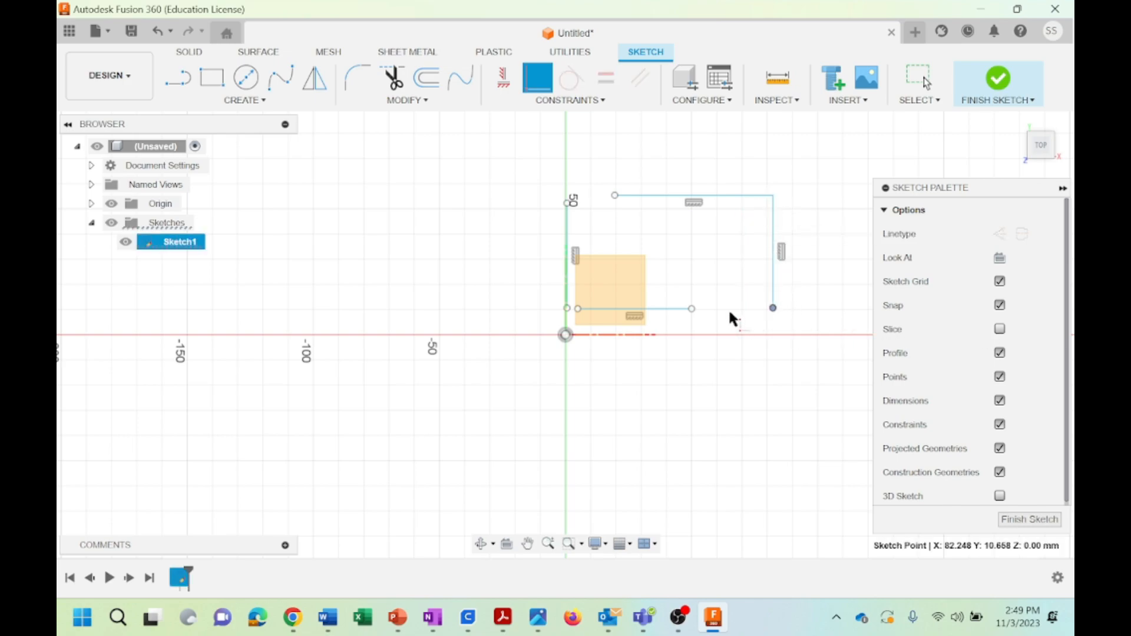
{"action": "left_click", "coordinate": [687, 307]}
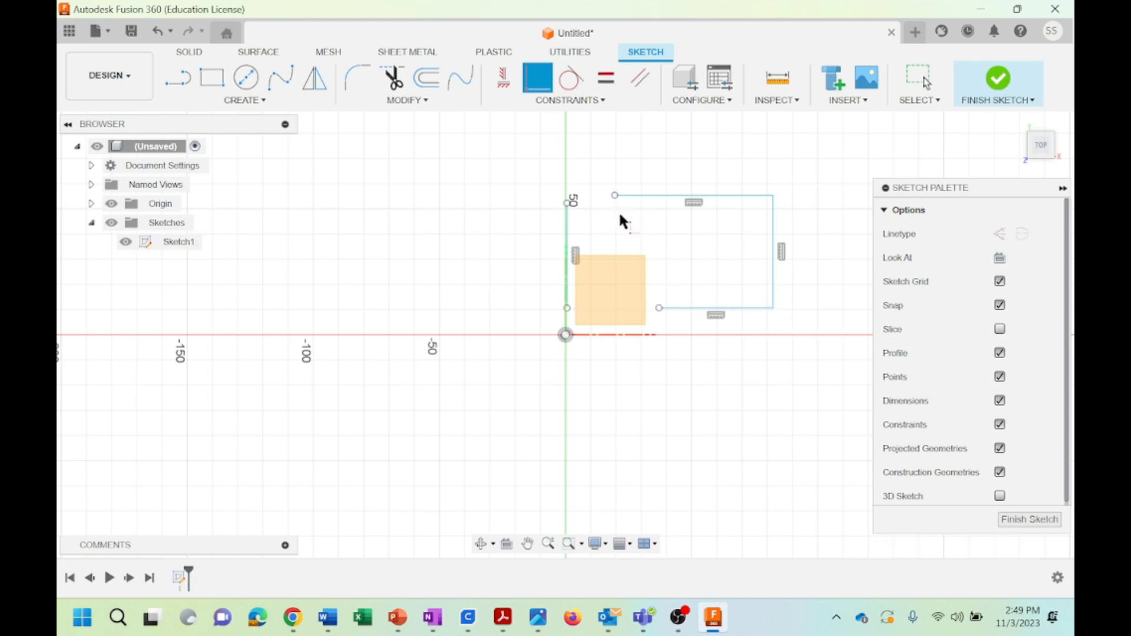
Close the rectangle by making the left vertical line's ends coincident with the left ends of the upper and lower lines
{"action": "left_click", "coordinate": [615, 195]}
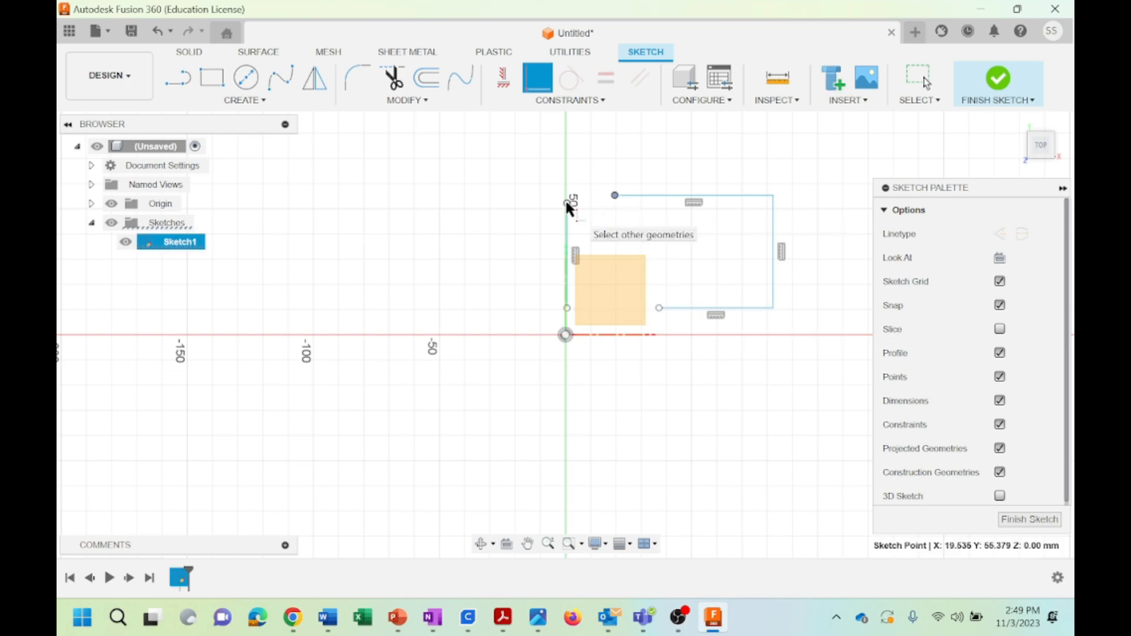
{"action": "left_click", "coordinate": [566, 201]}
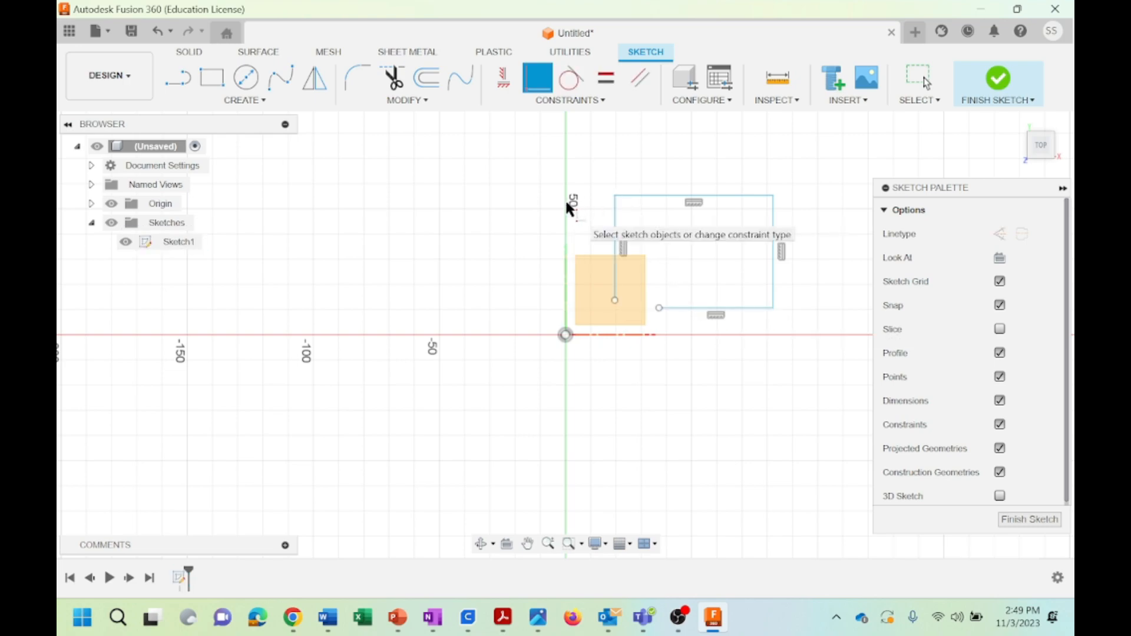
{"action": "left_click", "coordinate": [614, 300]}
{"action": "left_click", "coordinate": [658, 306]}
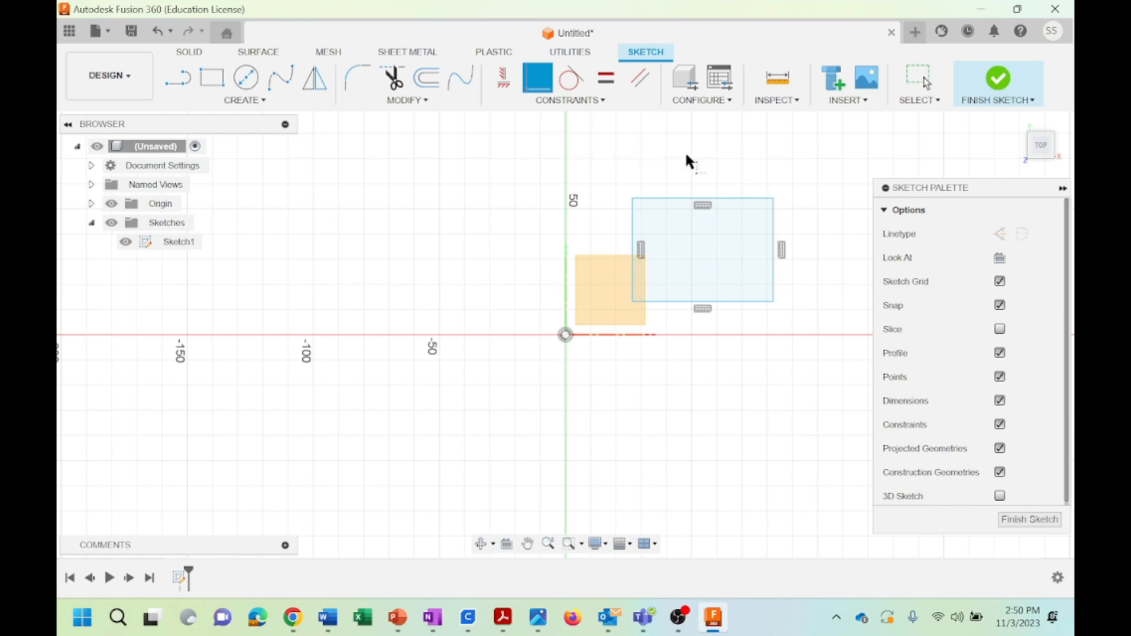
Make the rectangle's lower-left corner coincident with the sketch origin
{"action": "left_click", "coordinate": [598, 103]}
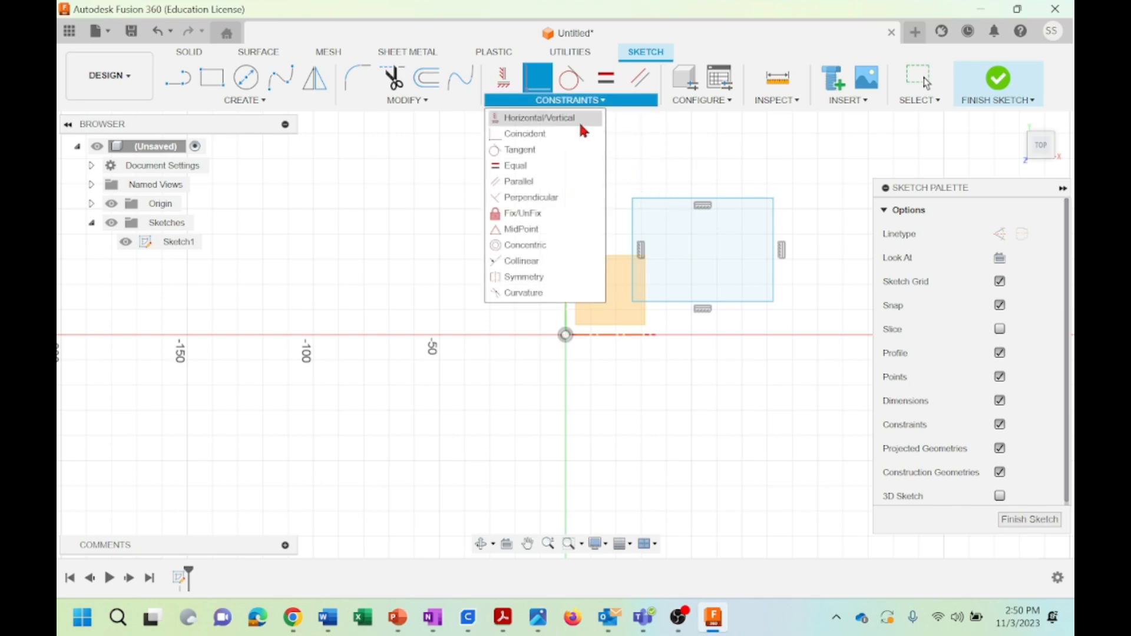
{"action": "left_click", "coordinate": [511, 136]}
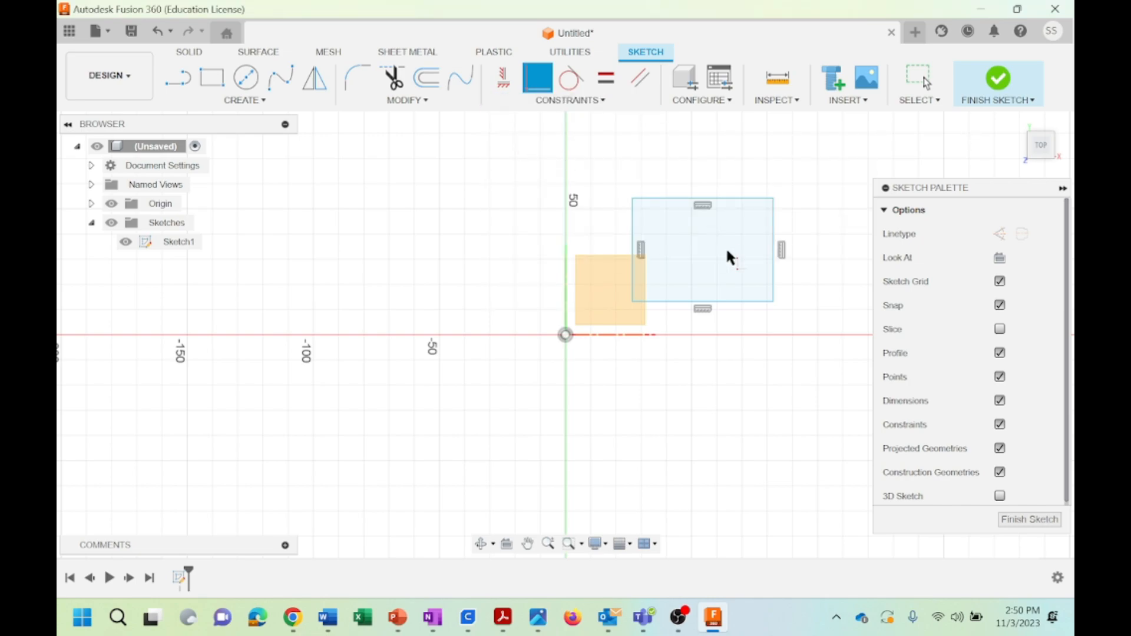
{"action": "left_click", "coordinate": [631, 300]}
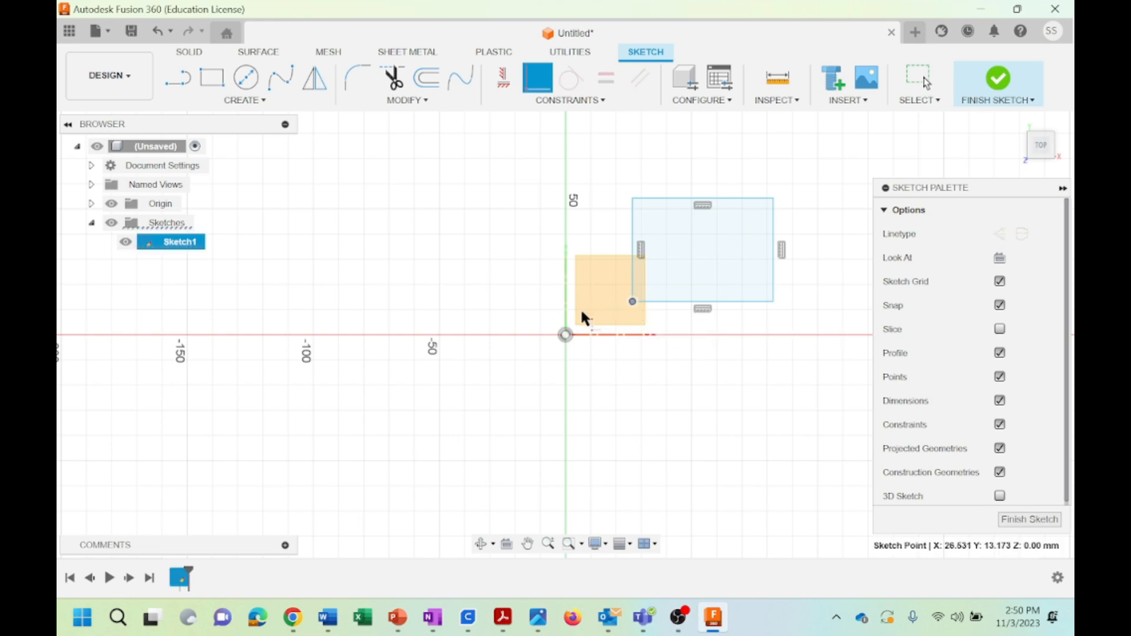
{"action": "left_click", "coordinate": [564, 334]}
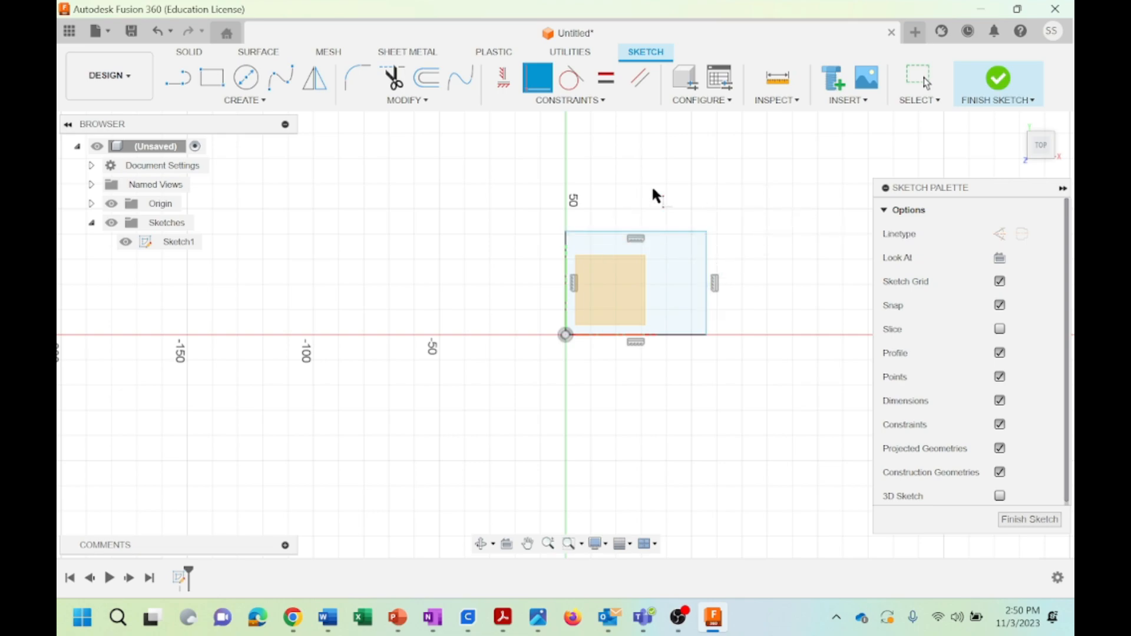
Dimension the rectangle's width between its two upper corners, placing the dimension above the top edge and accepting the offered value
{"action": "left_click", "coordinate": [257, 102]}
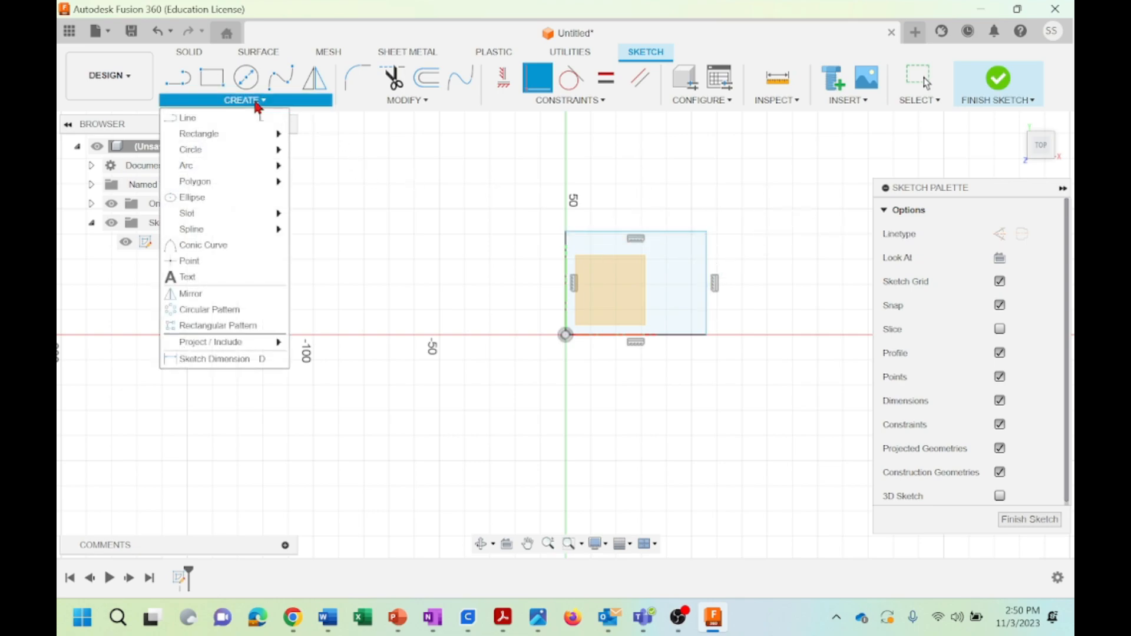
{"action": "left_click", "coordinate": [212, 360]}
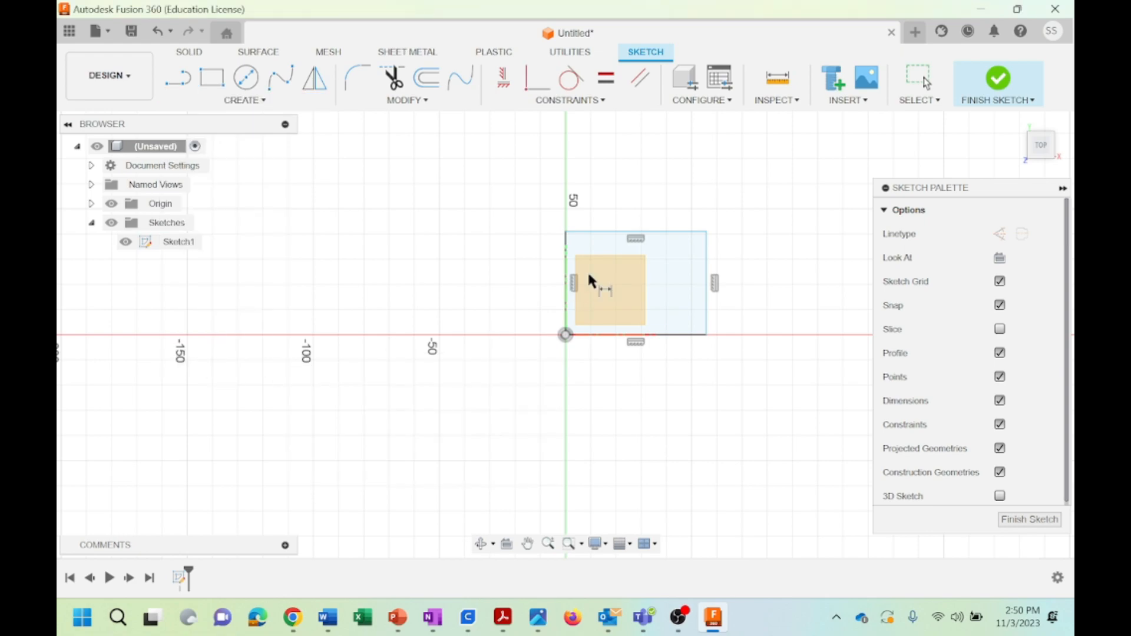
{"action": "left_click", "coordinate": [566, 232]}
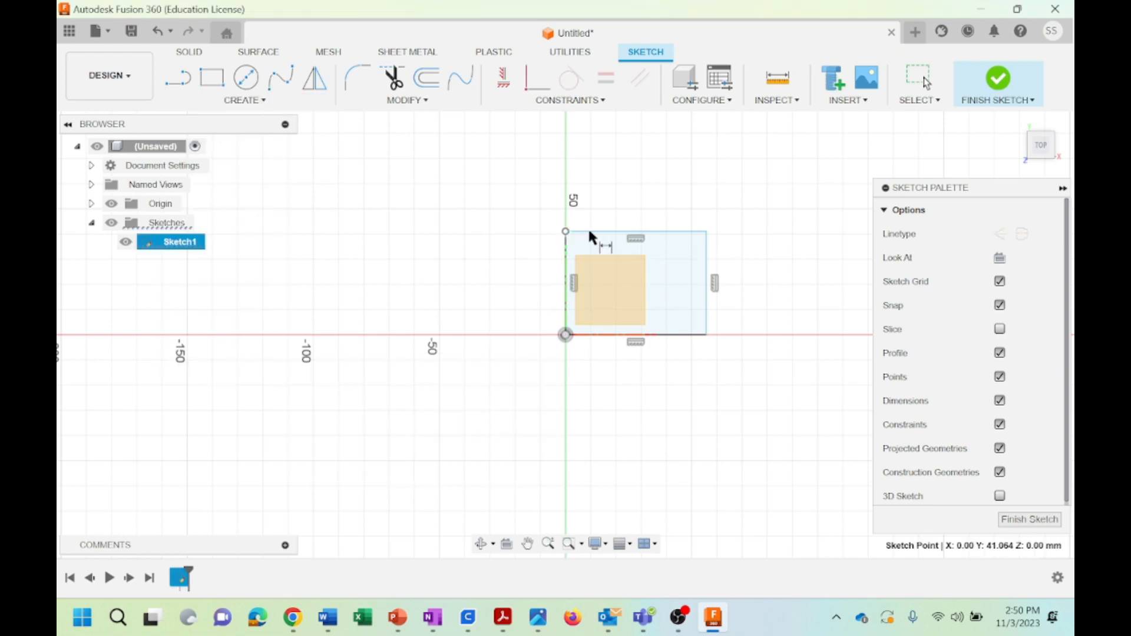
{"action": "left_click", "coordinate": [707, 232]}
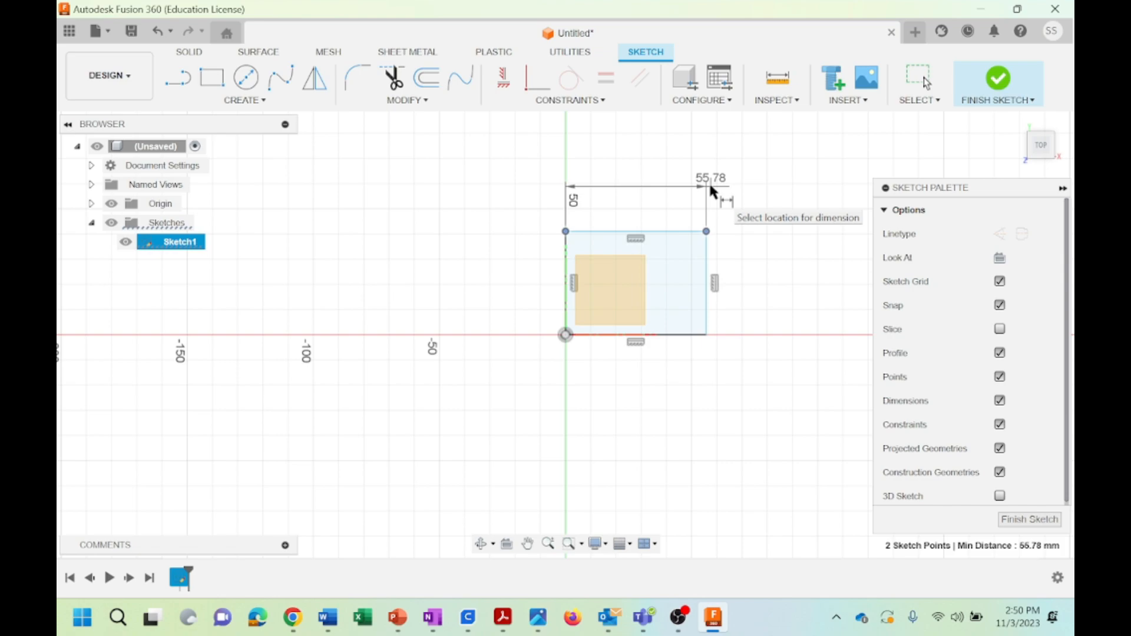
{"action": "left_click", "coordinate": [710, 186]}
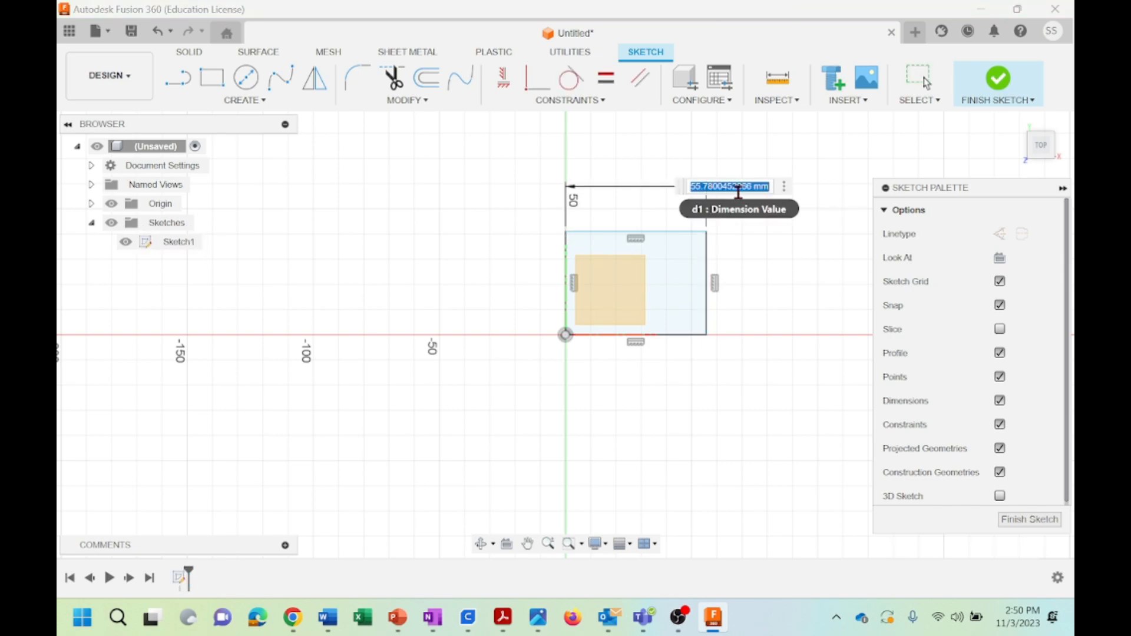
{"action": "key", "text": "Return"}
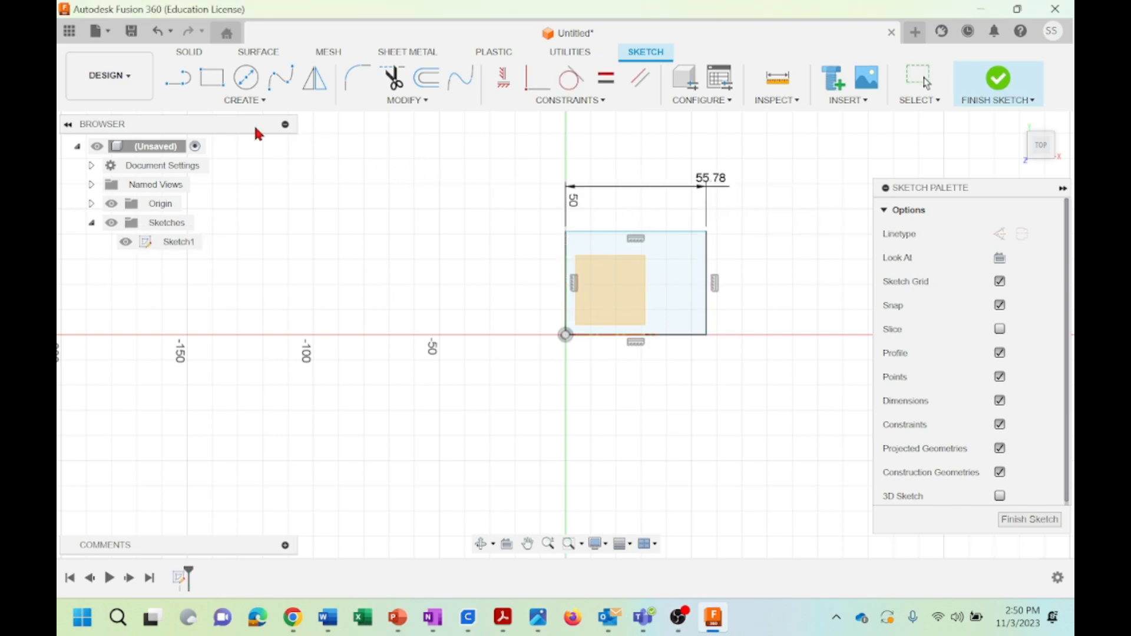
Dimension the rectangle's height between its two right-hand corners, placing the dimension beside the right edge and accepting the offered value
{"action": "left_click", "coordinate": [245, 102]}
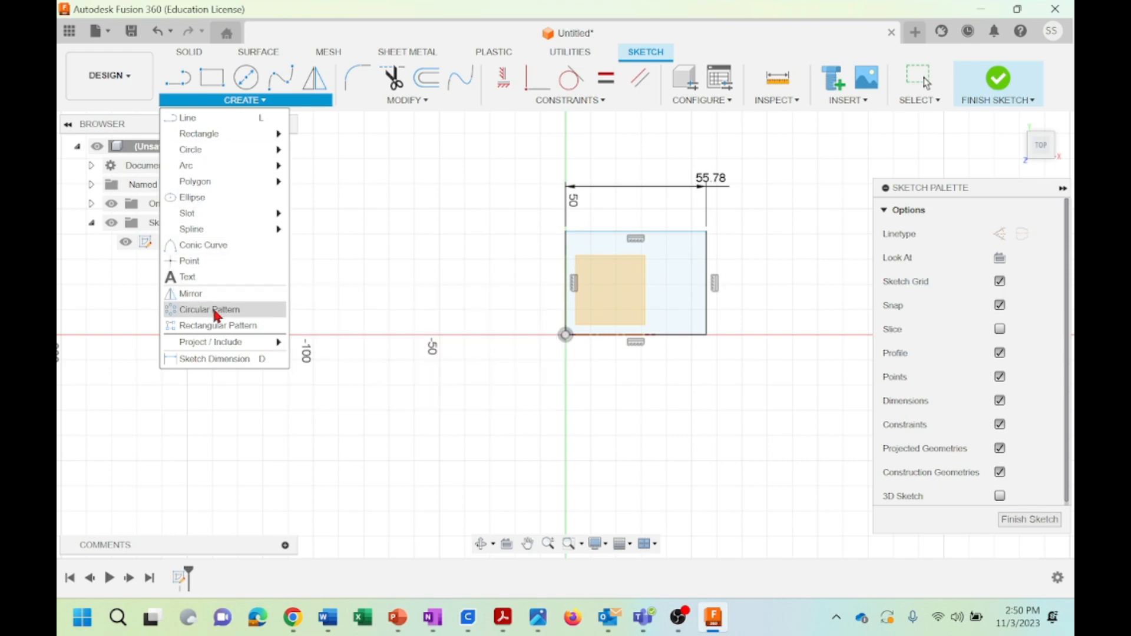
{"action": "left_click", "coordinate": [212, 359]}
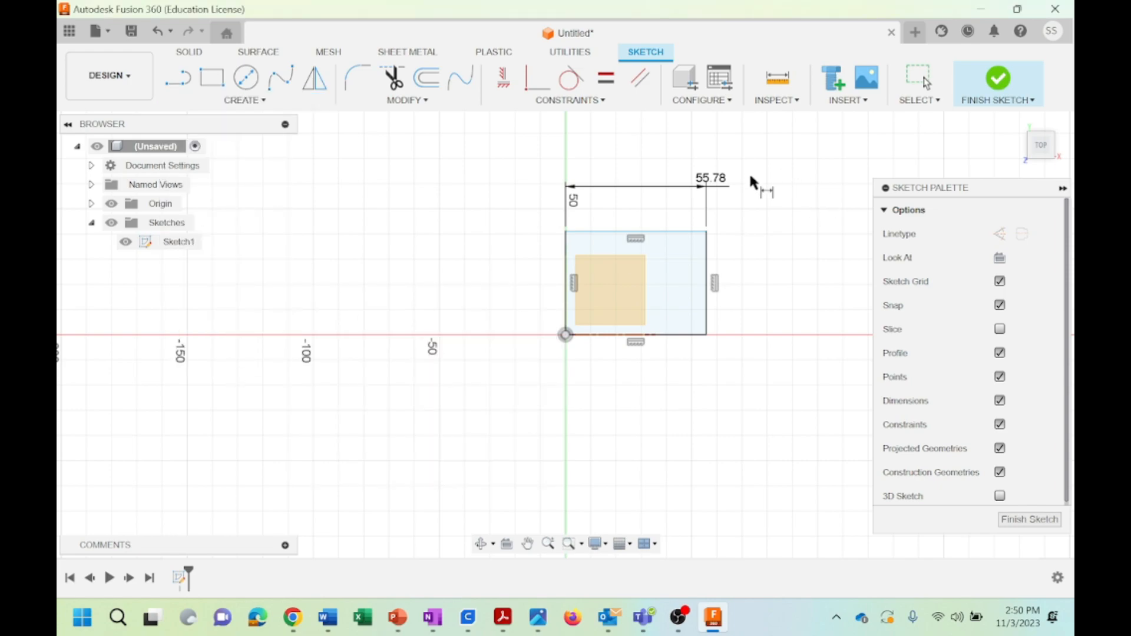
{"action": "left_click", "coordinate": [707, 233]}
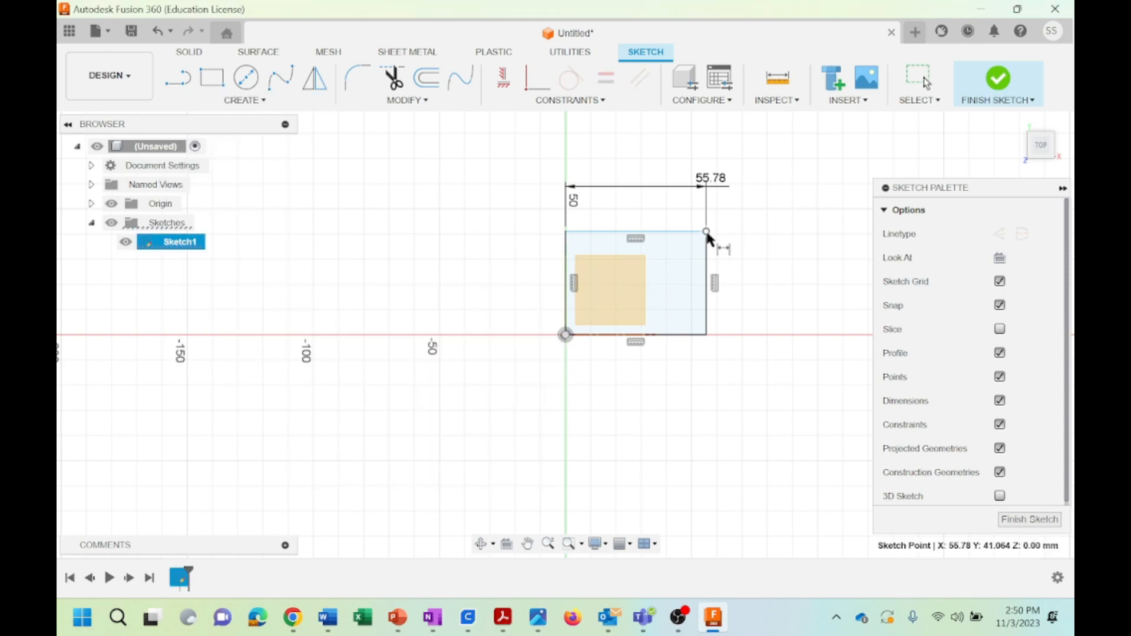
{"action": "left_click", "coordinate": [706, 335]}
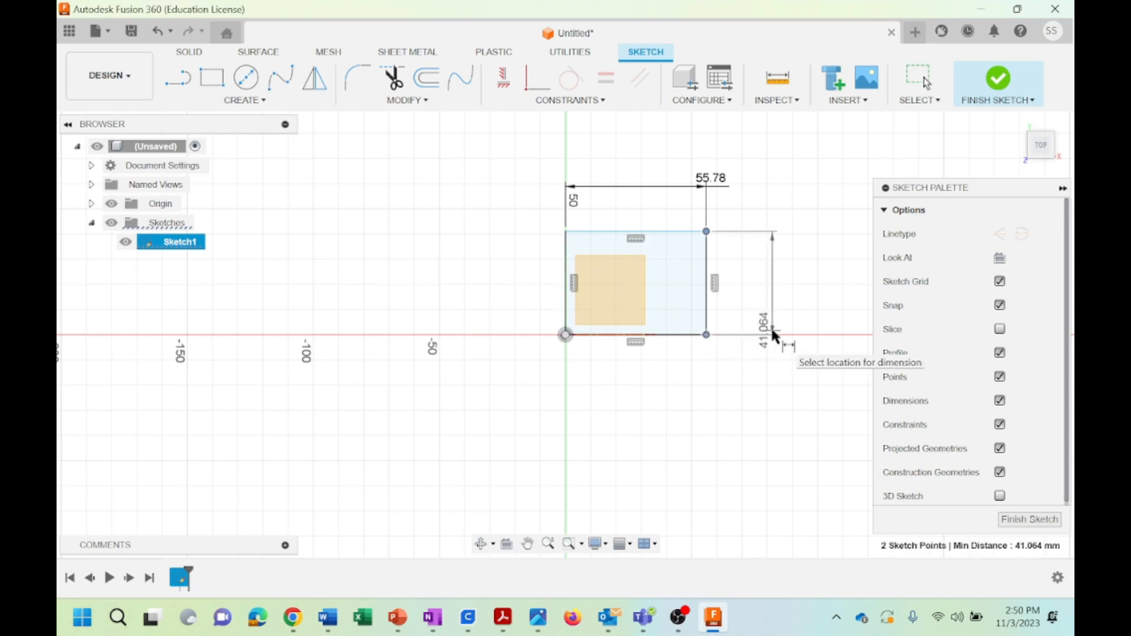
{"action": "left_click", "coordinate": [772, 331]}
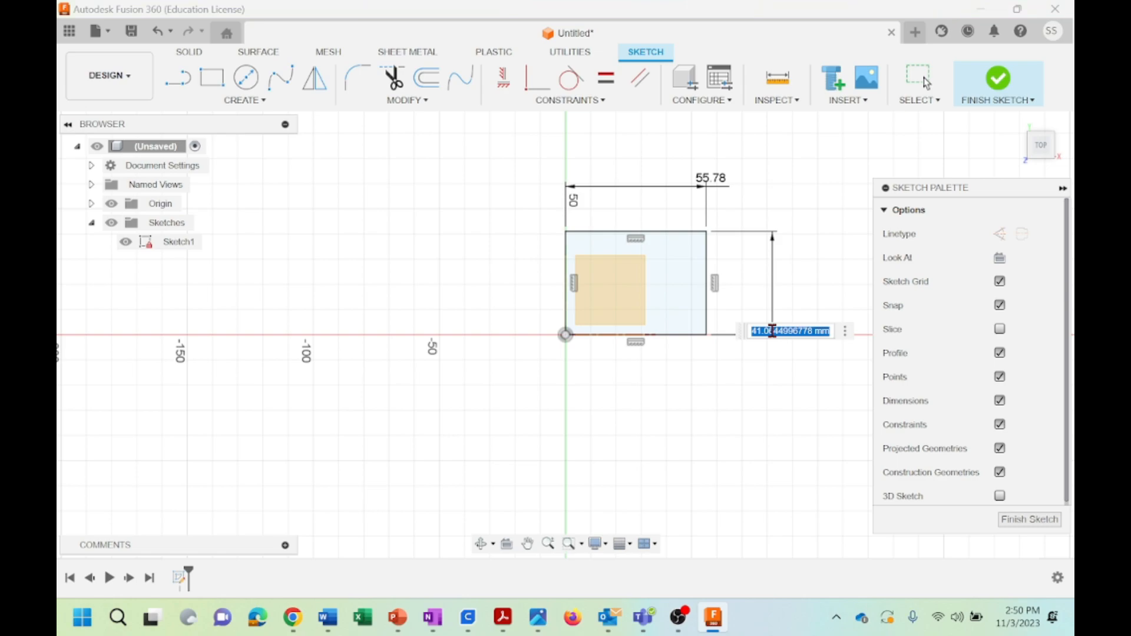
{"action": "key", "text": "Return"}
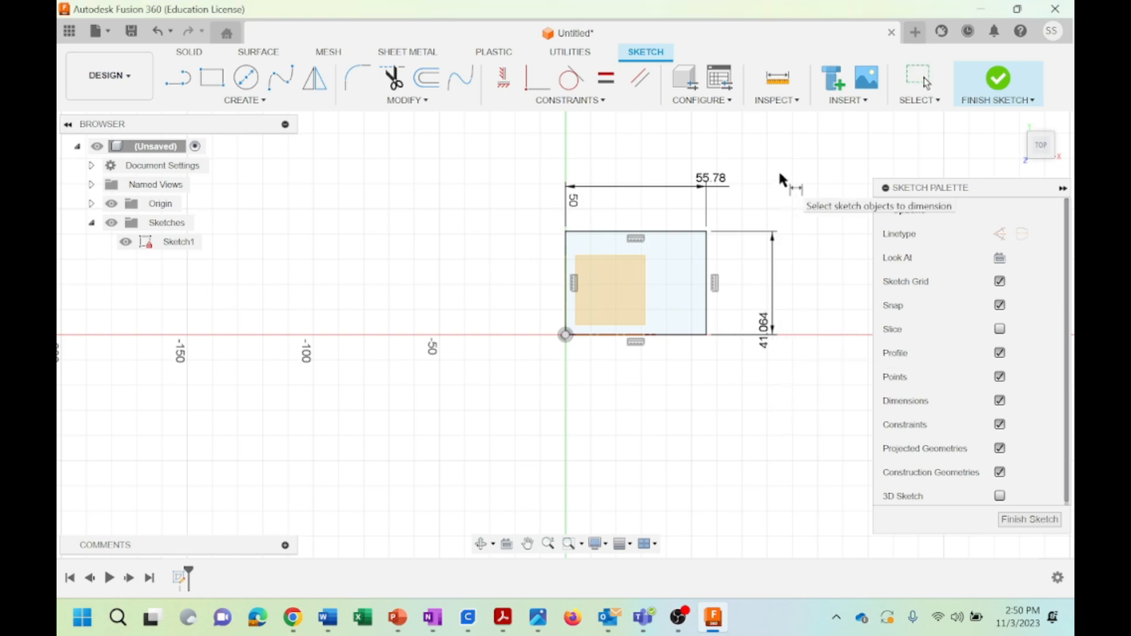
{"action": "key", "text": "Escape"}
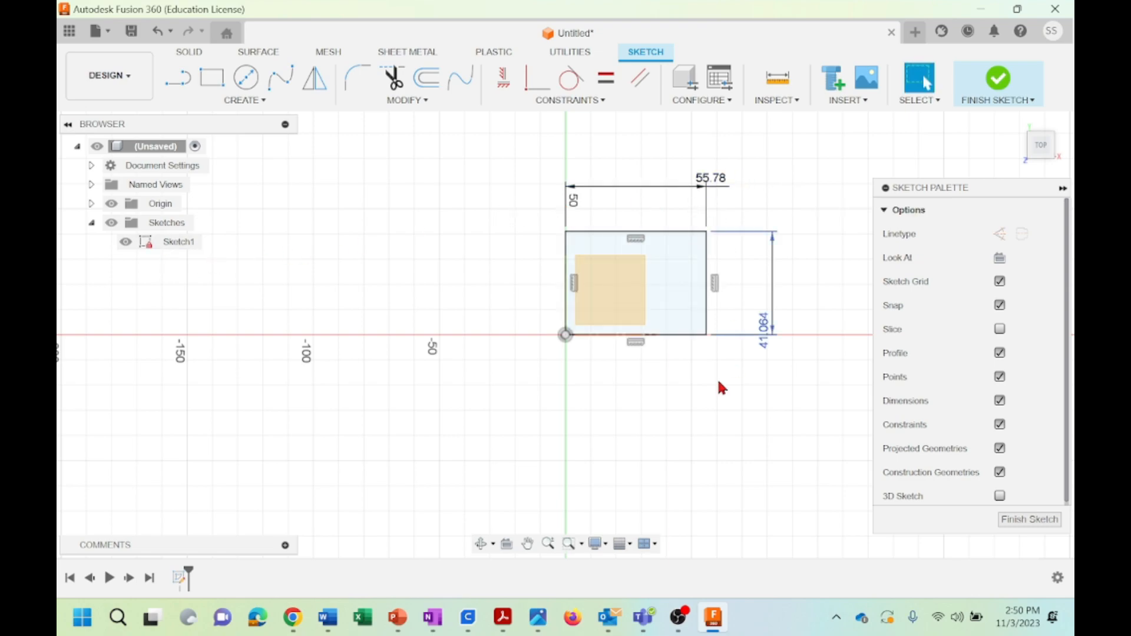
{"action": "left_click", "coordinate": [588, 103]}
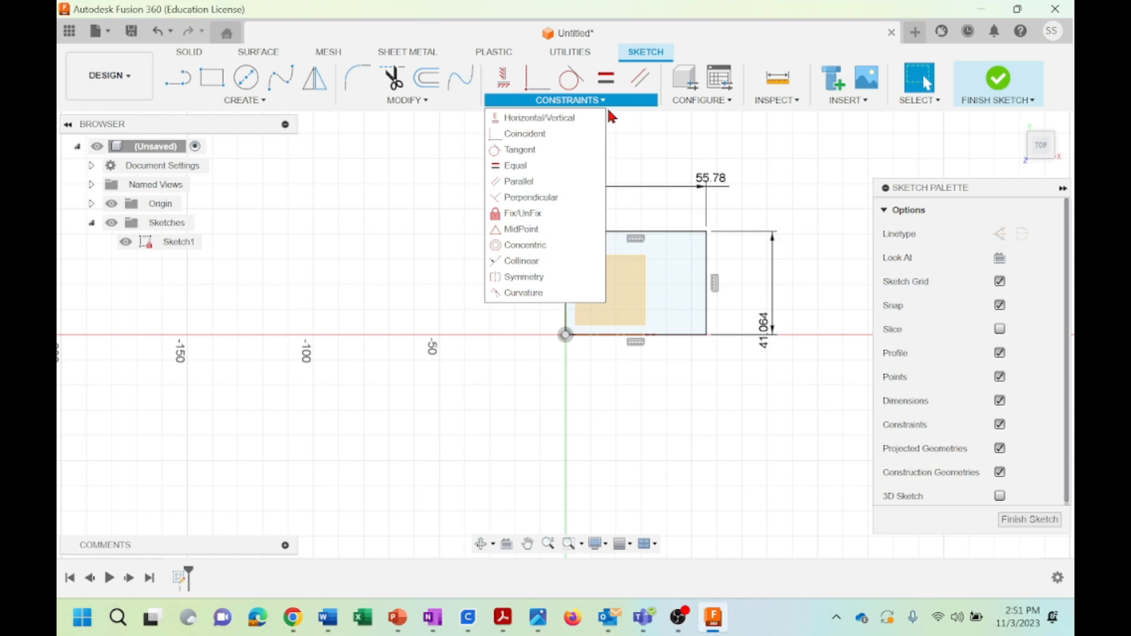
{"action": "left_click", "coordinate": [795, 179]}
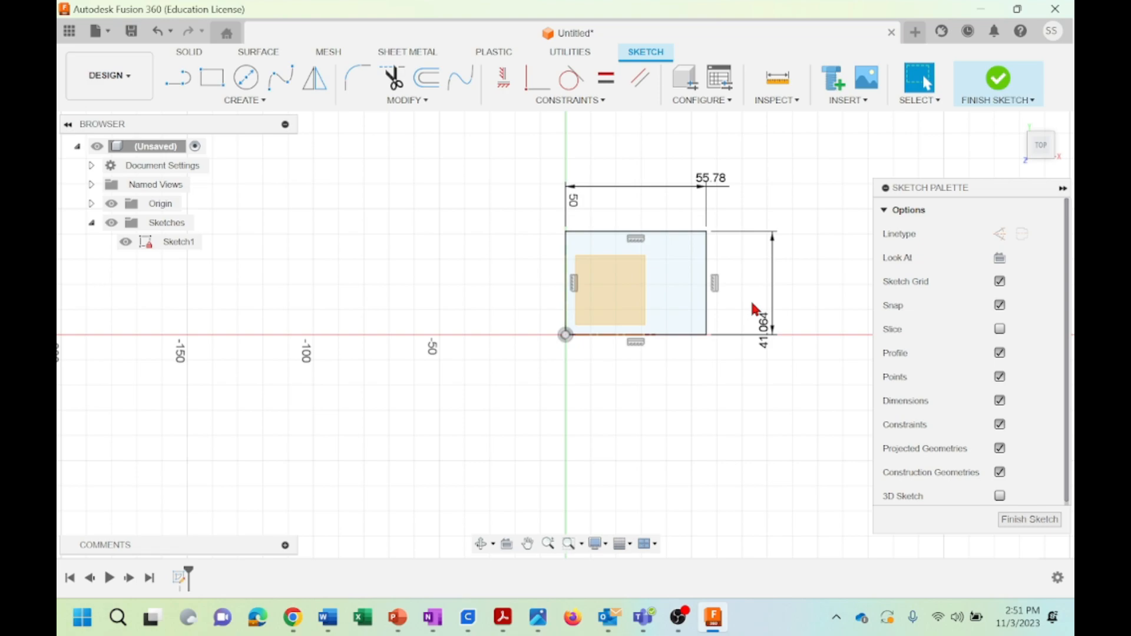
{"action": "left_click", "coordinate": [587, 103]}
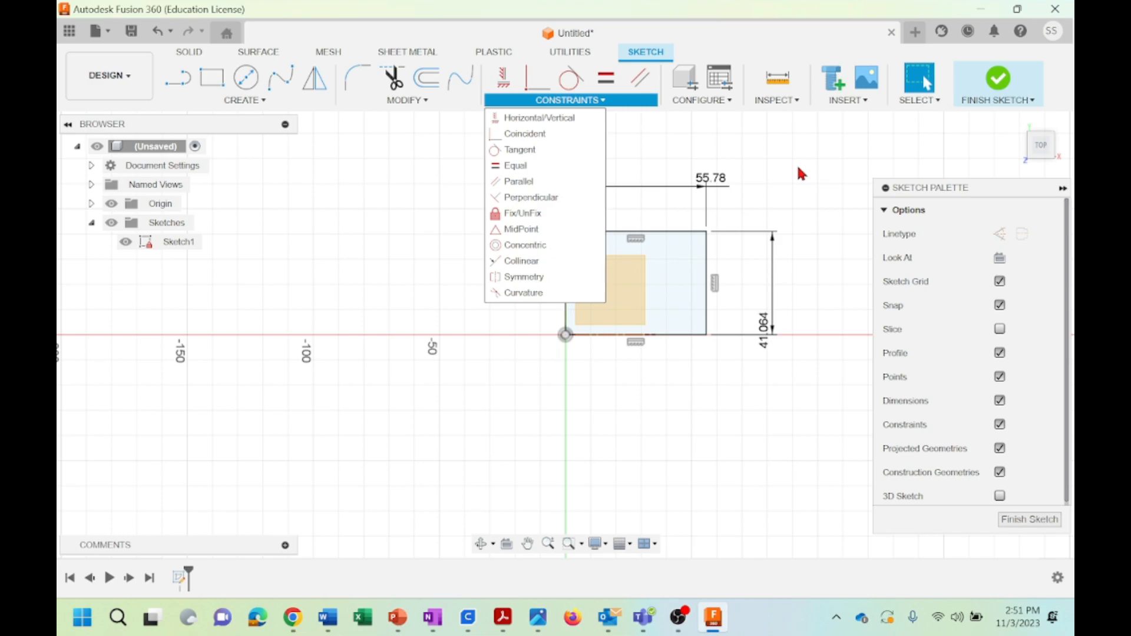
Undo all the dimensions, constraints and lines, including the creation of the sketch, back to the empty design
{"action": "left_click", "coordinate": [161, 34]}
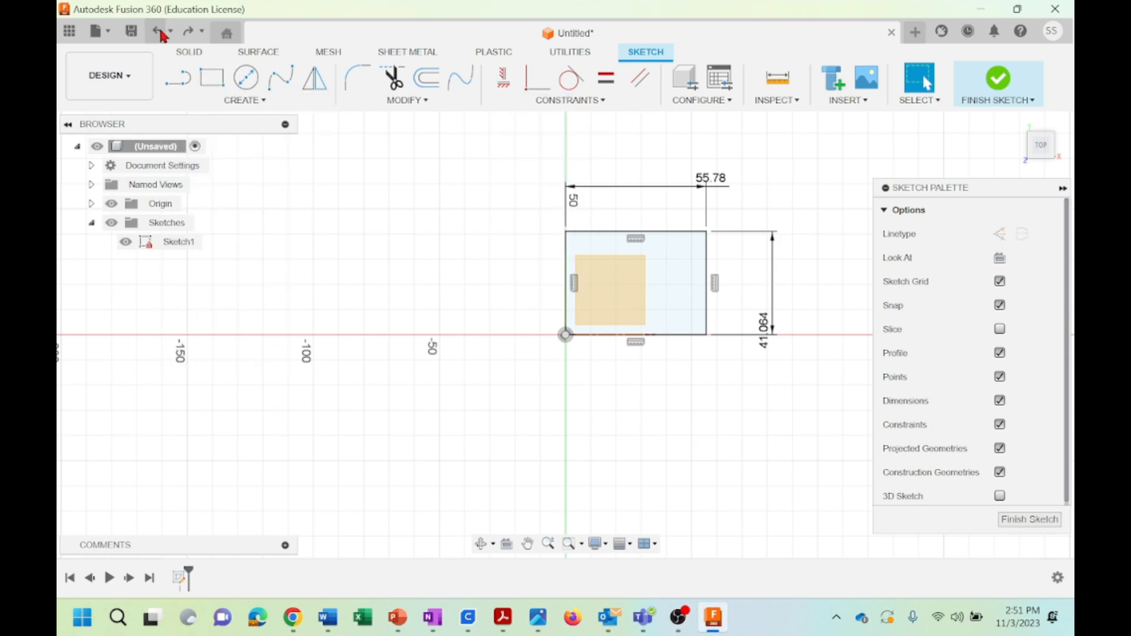
{"action": "left_click", "coordinate": [161, 33]}
{"action": "left_click", "coordinate": [161, 34]}
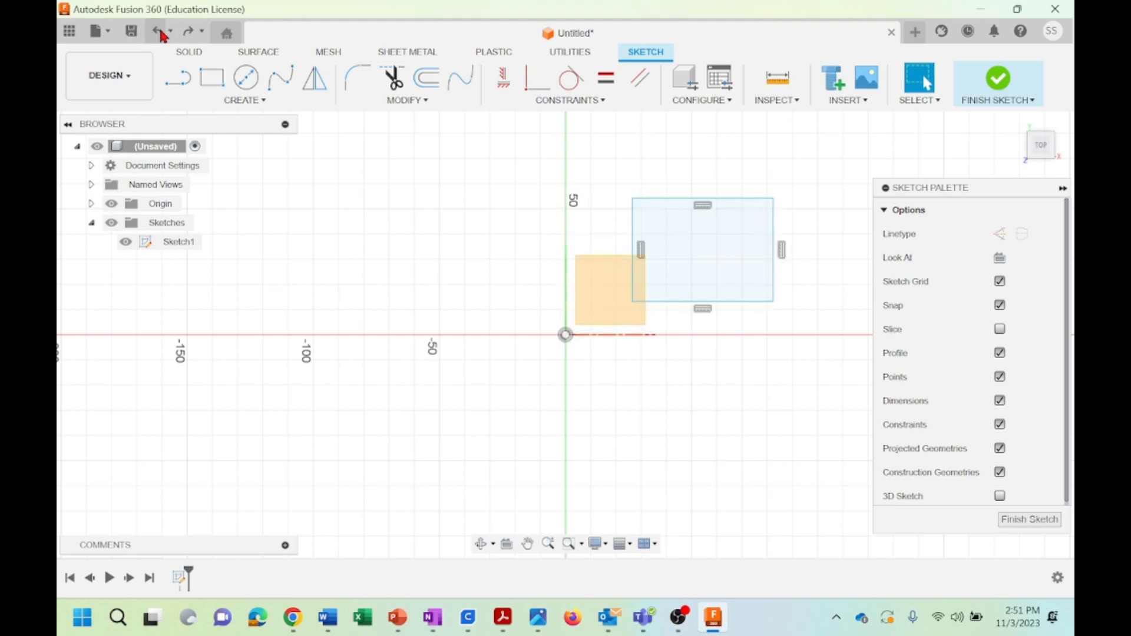
{"action": "left_click", "coordinate": [161, 34]}
{"action": "left_click", "coordinate": [161, 34]}
{"action": "left_click", "coordinate": [161, 33]}
{"action": "left_click", "coordinate": [161, 34]}
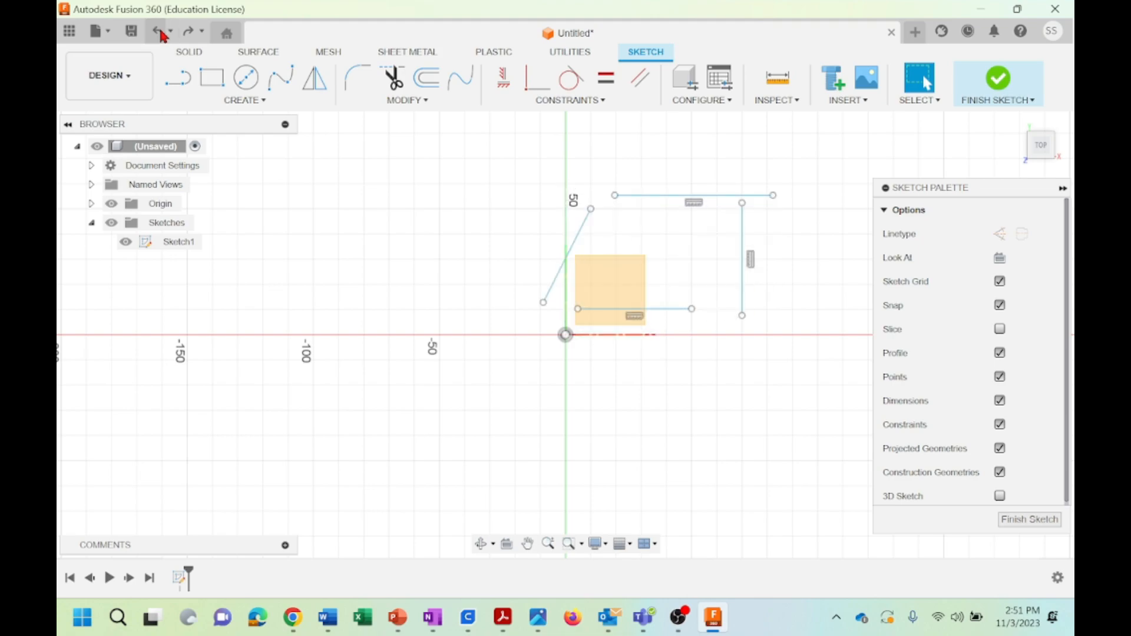
{"action": "left_click", "coordinate": [161, 34]}
{"action": "left_click", "coordinate": [161, 34]}
{"action": "left_click", "coordinate": [161, 33]}
{"action": "left_click", "coordinate": [161, 34]}
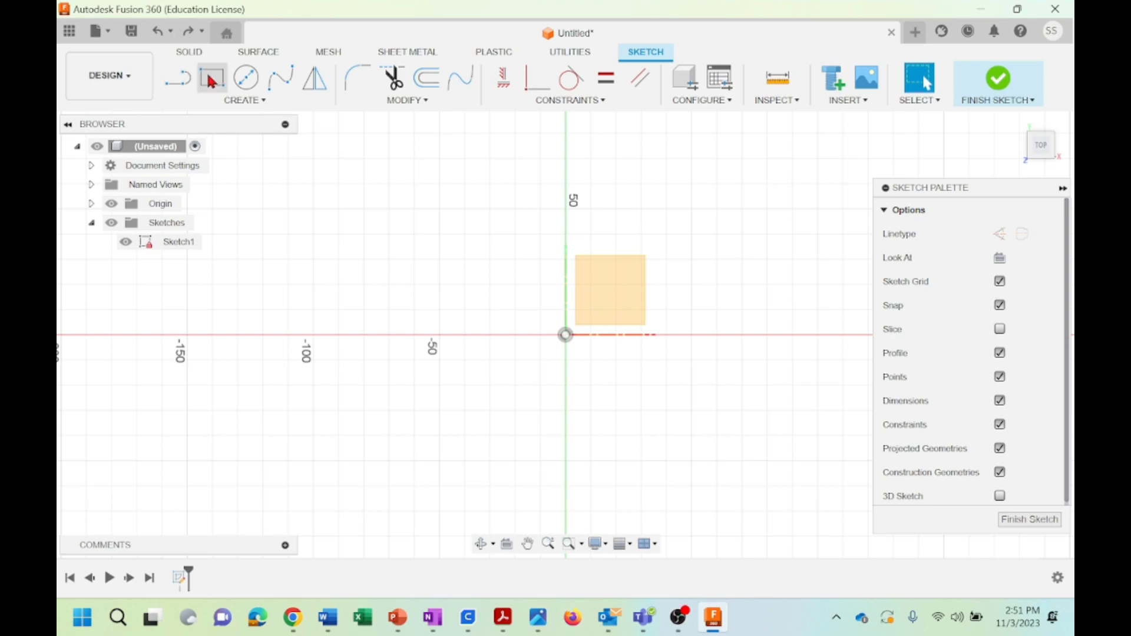
{"action": "left_click", "coordinate": [157, 34]}
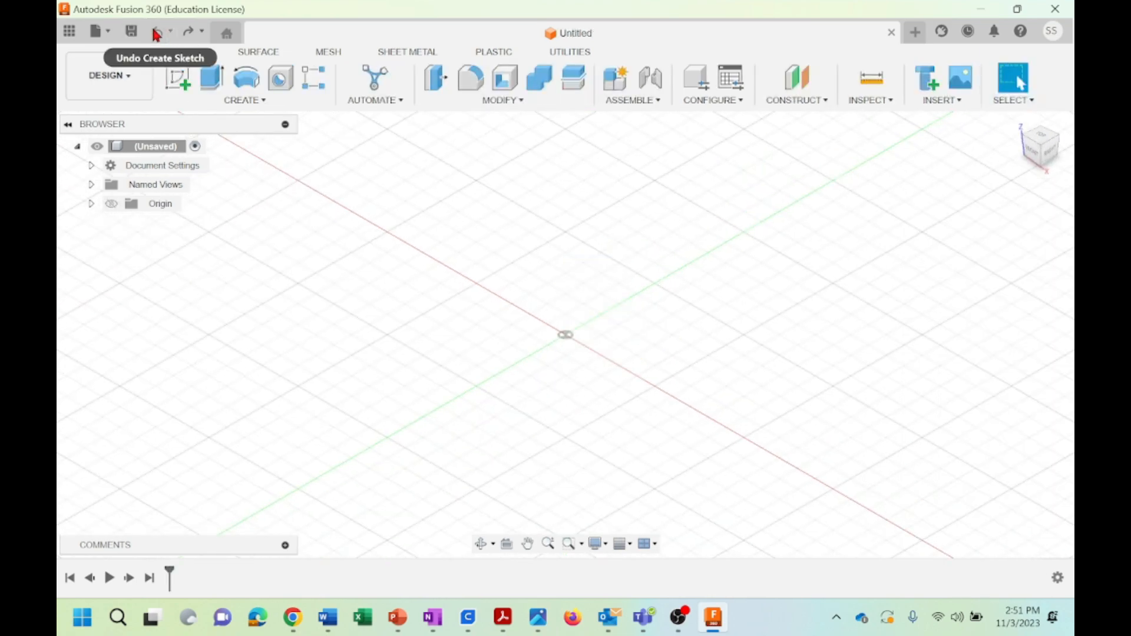
Redo all the undone operations up to the rectangle's height dimension
{"action": "left_click", "coordinate": [187, 33]}
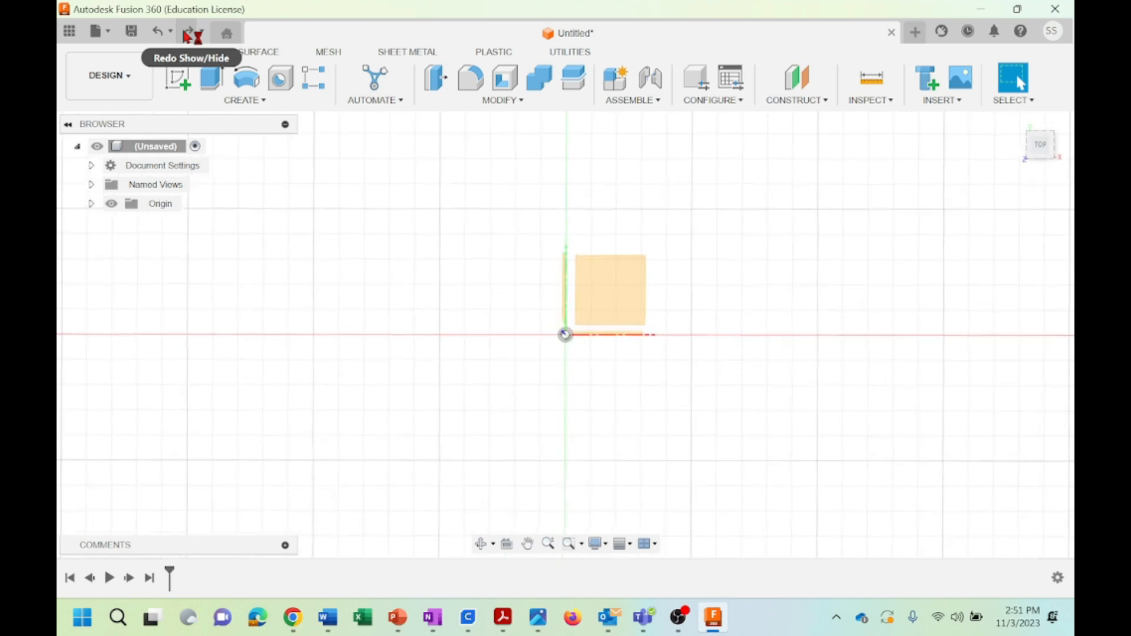
{"action": "left_click", "coordinate": [186, 34]}
{"action": "left_click", "coordinate": [186, 36]}
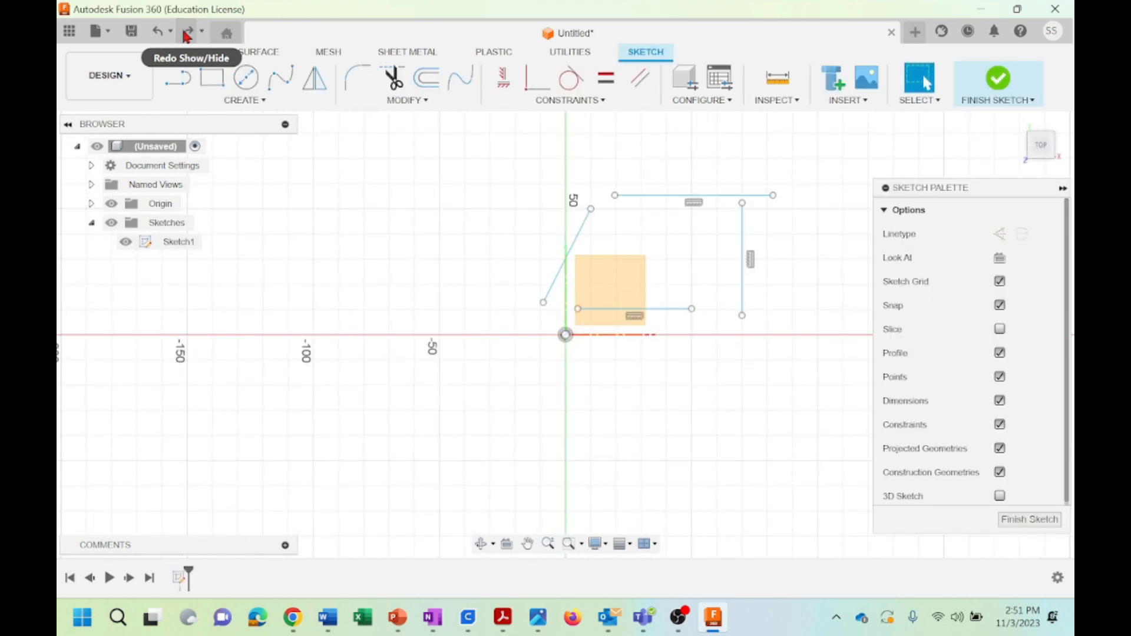
{"action": "left_click", "coordinate": [186, 36]}
{"action": "left_click", "coordinate": [186, 36]}
{"action": "left_click", "coordinate": [186, 35]}
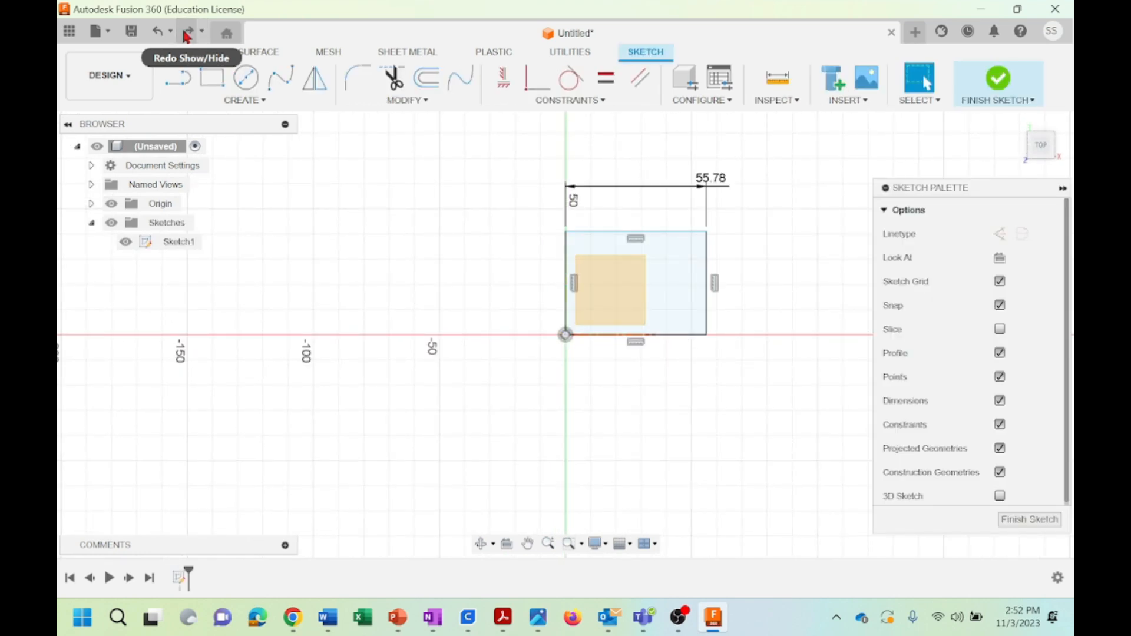
{"action": "left_click", "coordinate": [186, 36]}
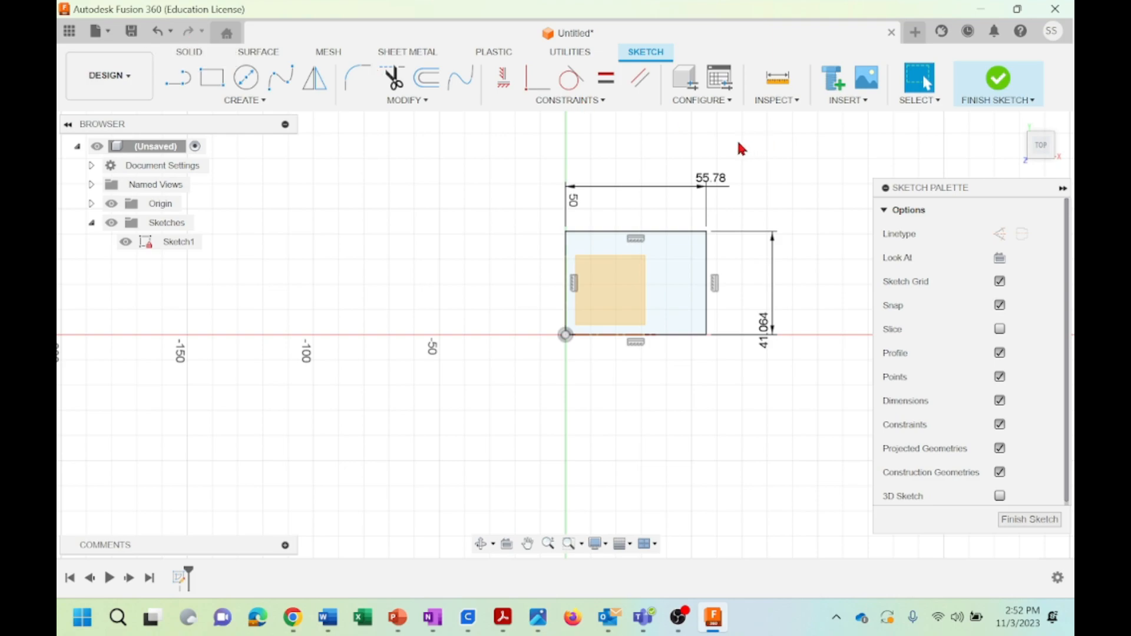
Sketch a separate slanted line about 41 mm long, rising to the right, above and to the right of the rectangle
{"action": "left_click", "coordinate": [178, 77]}
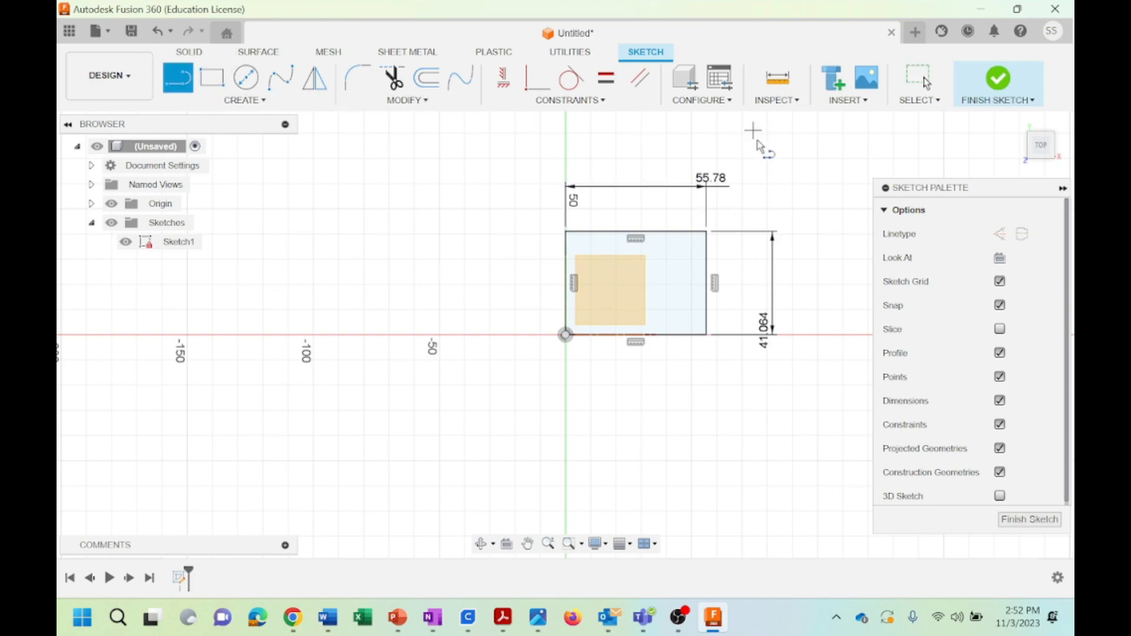
{"action": "left_click", "coordinate": [766, 158]}
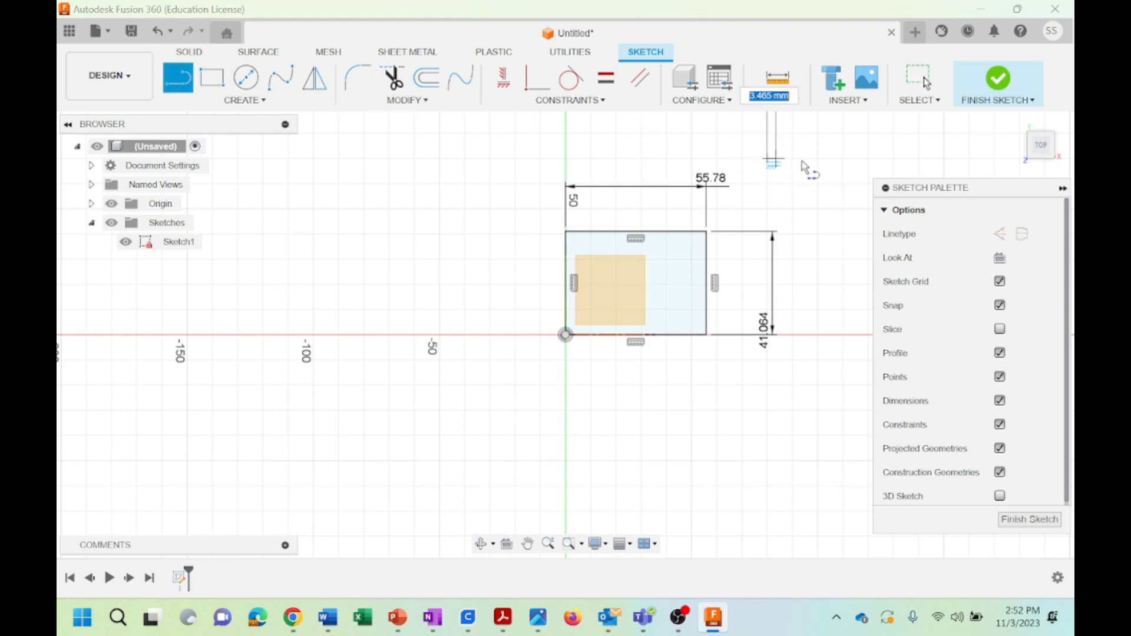
{"action": "left_click", "coordinate": [868, 133]}
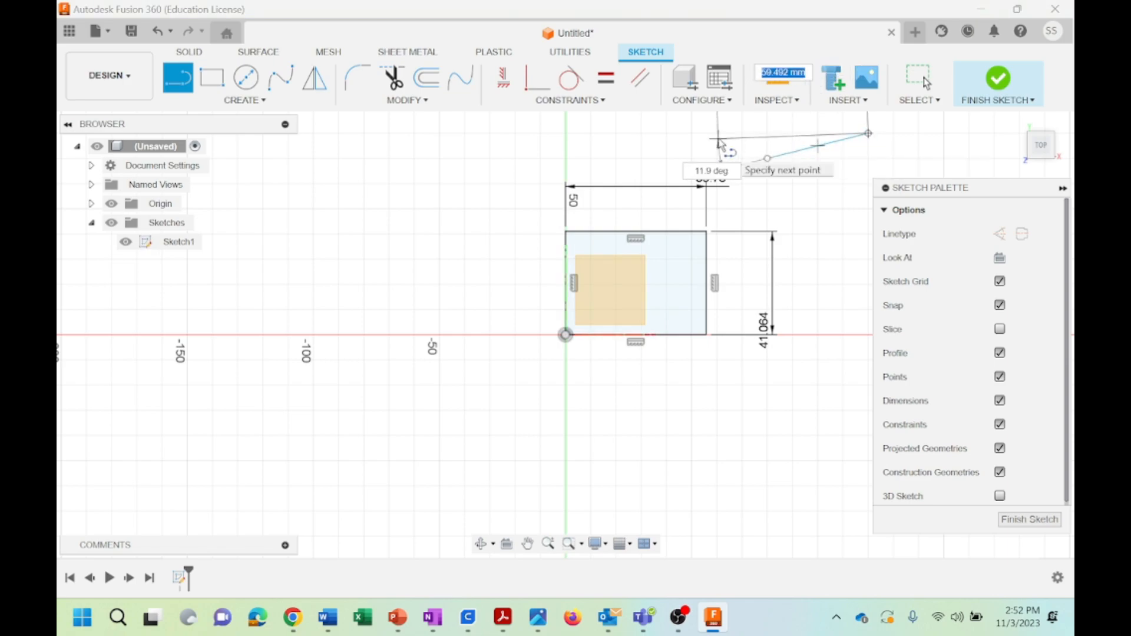
{"action": "key", "text": "Escape"}
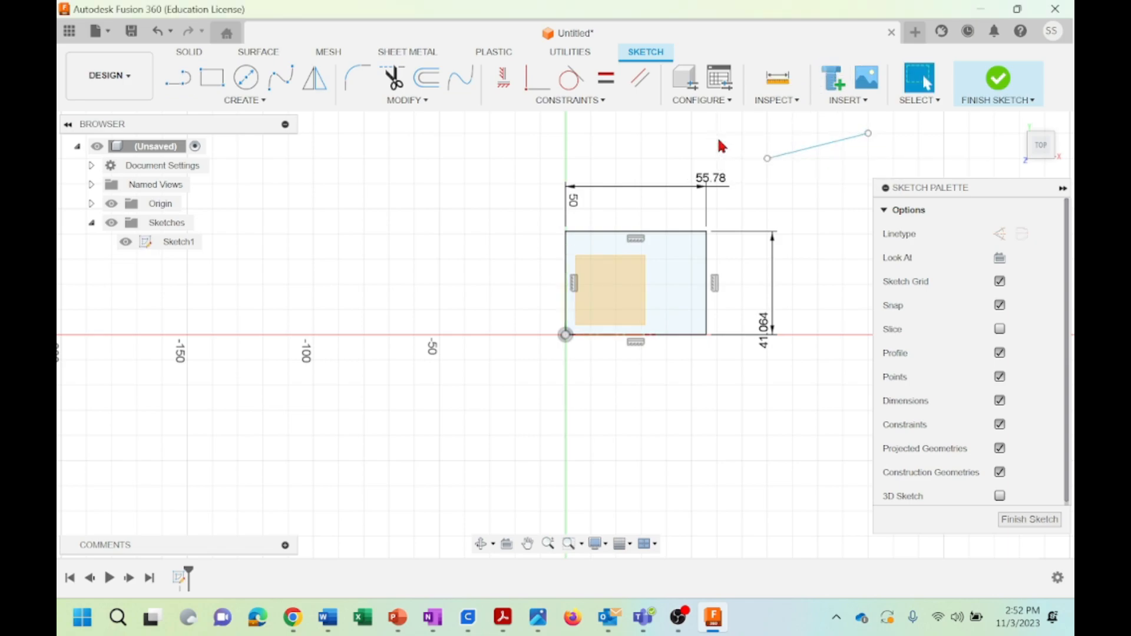
Apply a Coincident constraint between the slanted line's lower-left endpoint and the rectangle's upper edge
{"action": "left_click", "coordinate": [591, 106]}
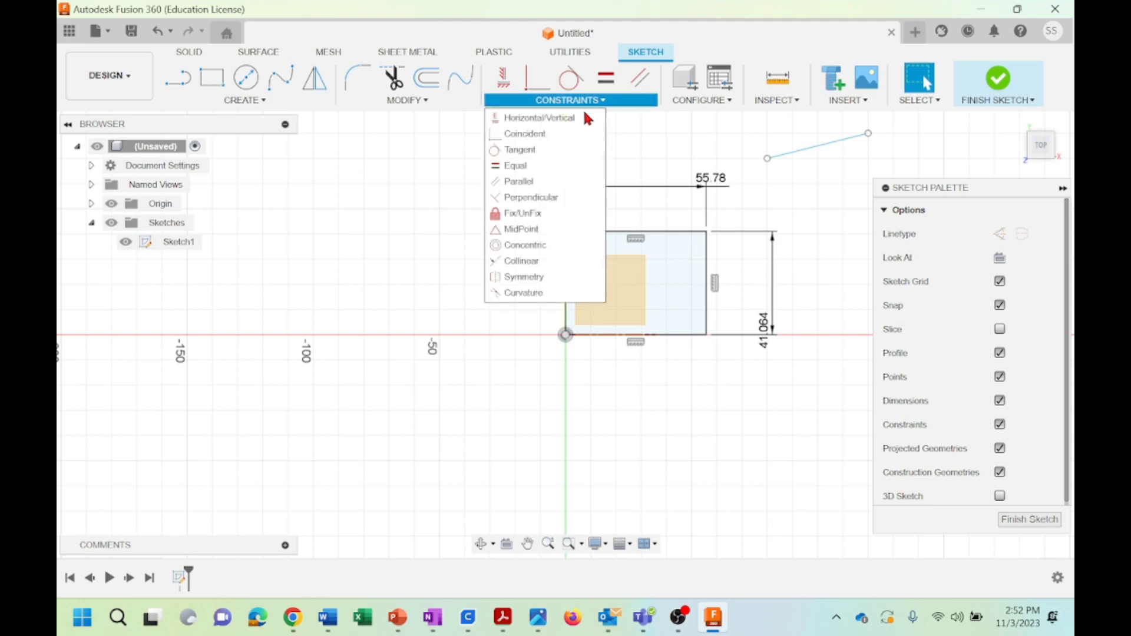
{"action": "left_click", "coordinate": [526, 135]}
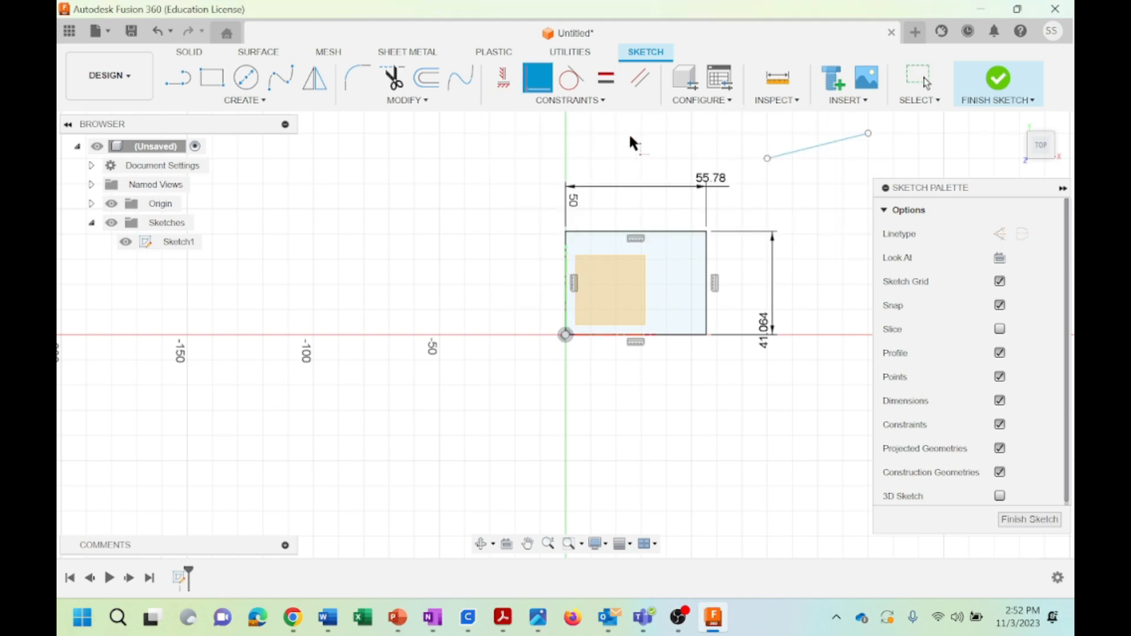
{"action": "left_click", "coordinate": [767, 158]}
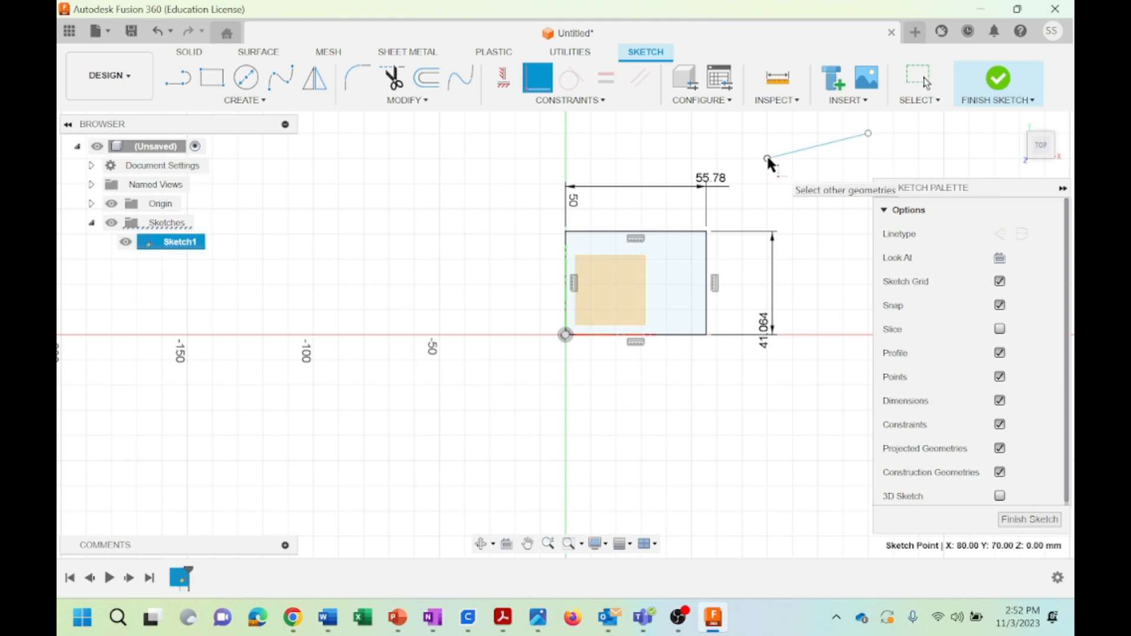
{"action": "left_click", "coordinate": [669, 236]}
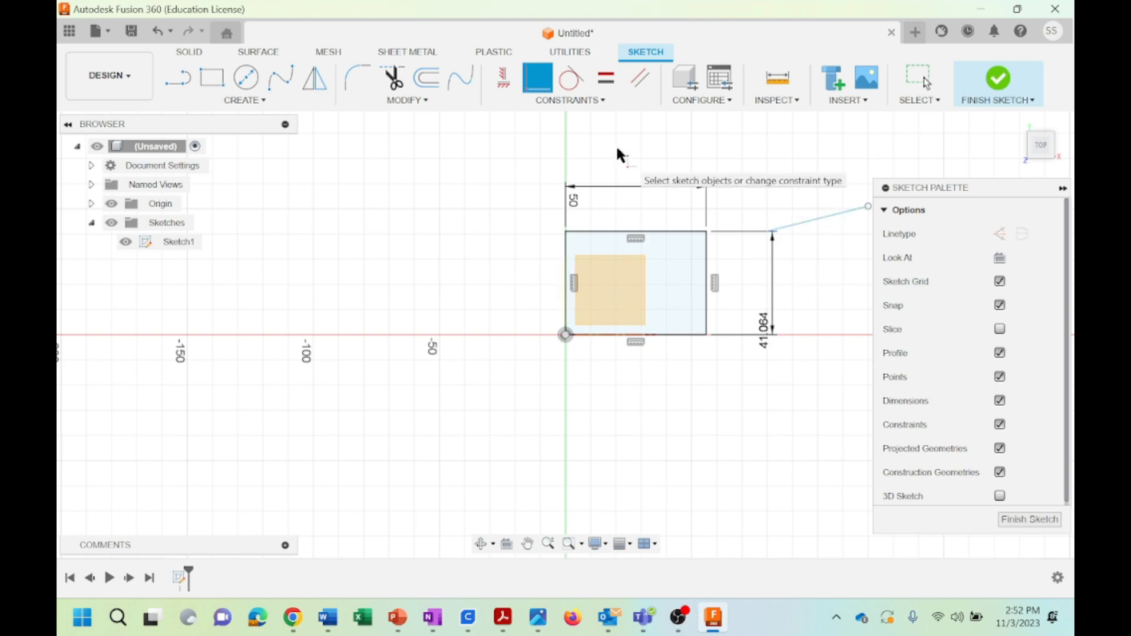
{"action": "left_click", "coordinate": [602, 101]}
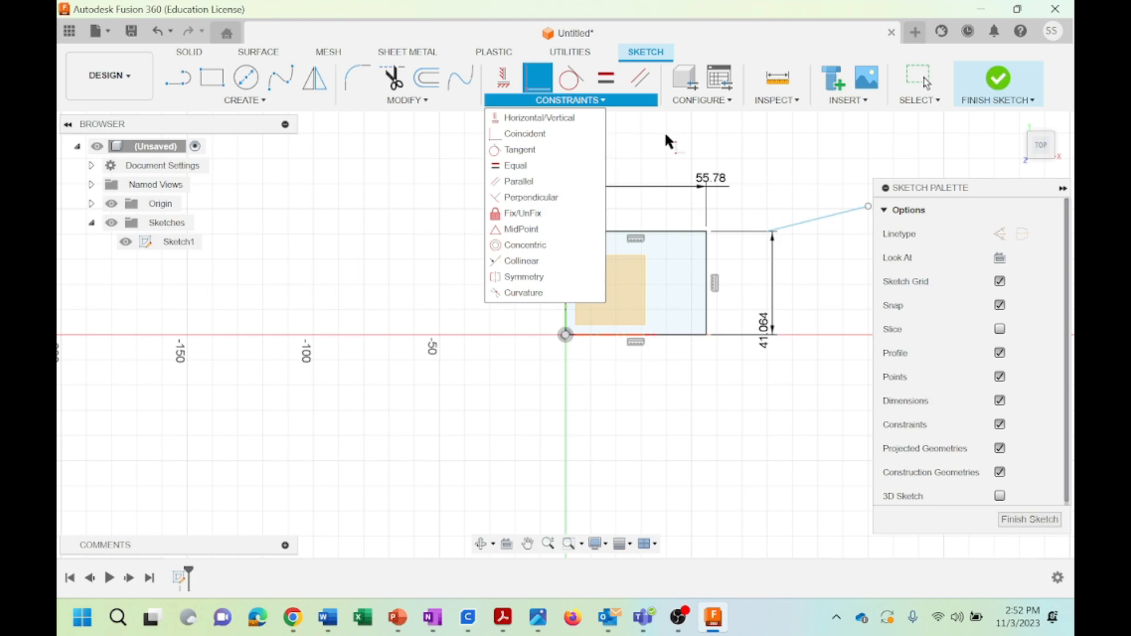
{"action": "key", "text": "Escape"}
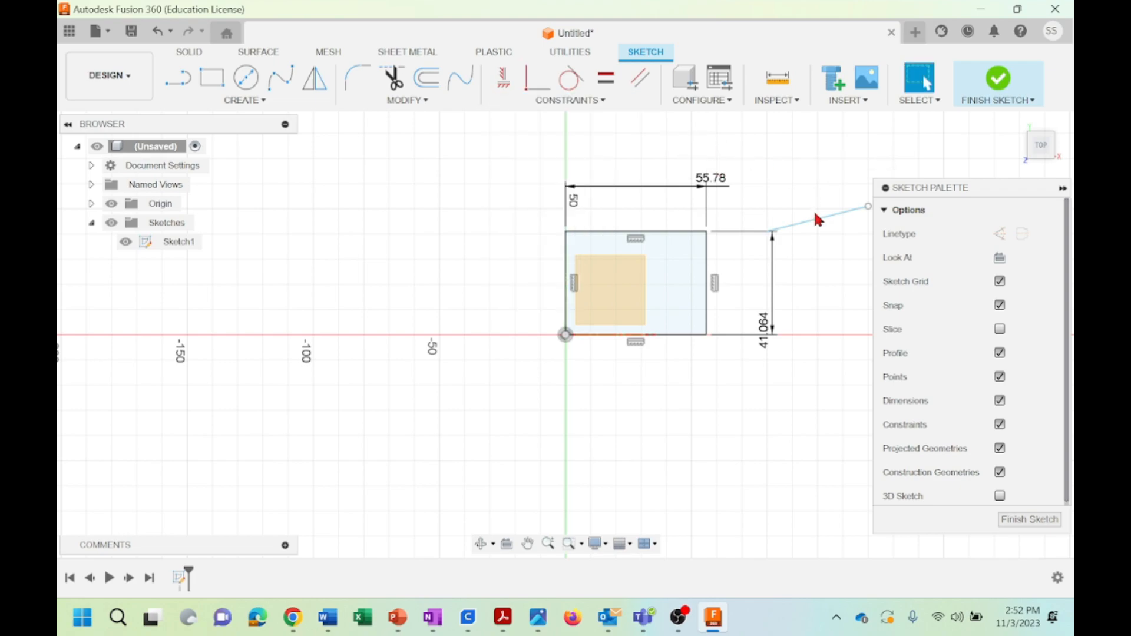
Move the slanted line toward the rectangle's upper-right corner to test its coincident constraint, leaving it steeper
{"action": "mouse_move", "coordinate": [815, 214]}
{"action": "left_mouse_down"}
{"action": "mouse_move", "coordinate": [598, 236]}
{"action": "mouse_move", "coordinate": [766, 212]}
{"action": "mouse_move", "coordinate": [694, 229]}
{"action": "mouse_move", "coordinate": [588, 227]}
{"action": "mouse_move", "coordinate": [804, 200]}
{"action": "mouse_move", "coordinate": [782, 164]}
{"action": "mouse_move", "coordinate": [565, 144]}
{"action": "mouse_move", "coordinate": [674, 148]}
{"action": "mouse_move", "coordinate": [465, 159]}
{"action": "mouse_move", "coordinate": [783, 152]}
{"action": "left_mouse_up"}
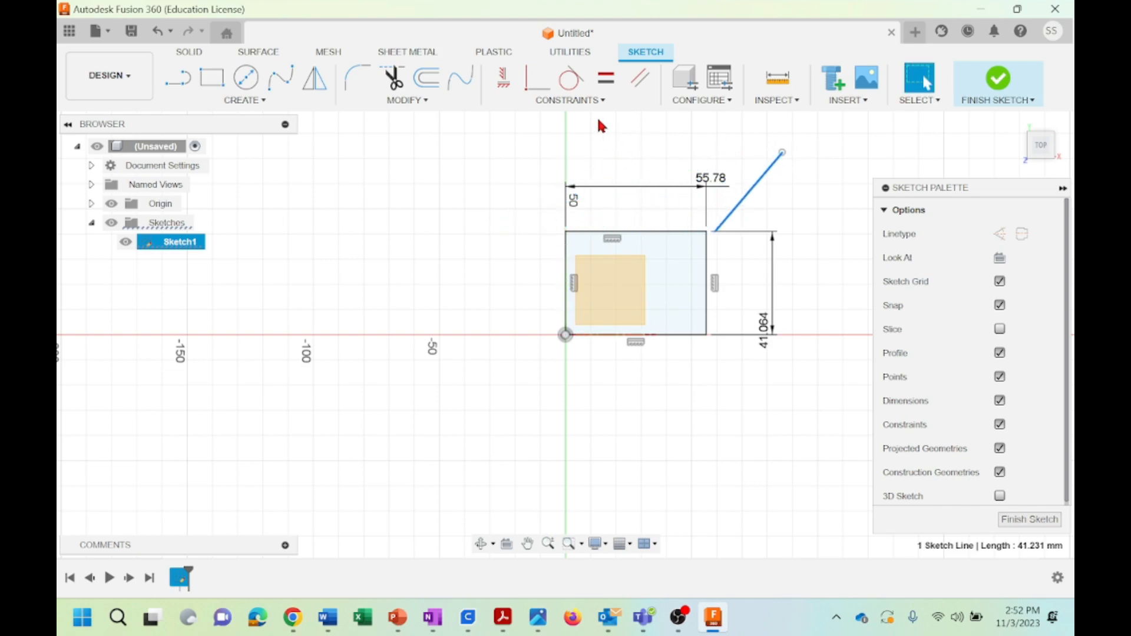
{"action": "left_click", "coordinate": [589, 101]}
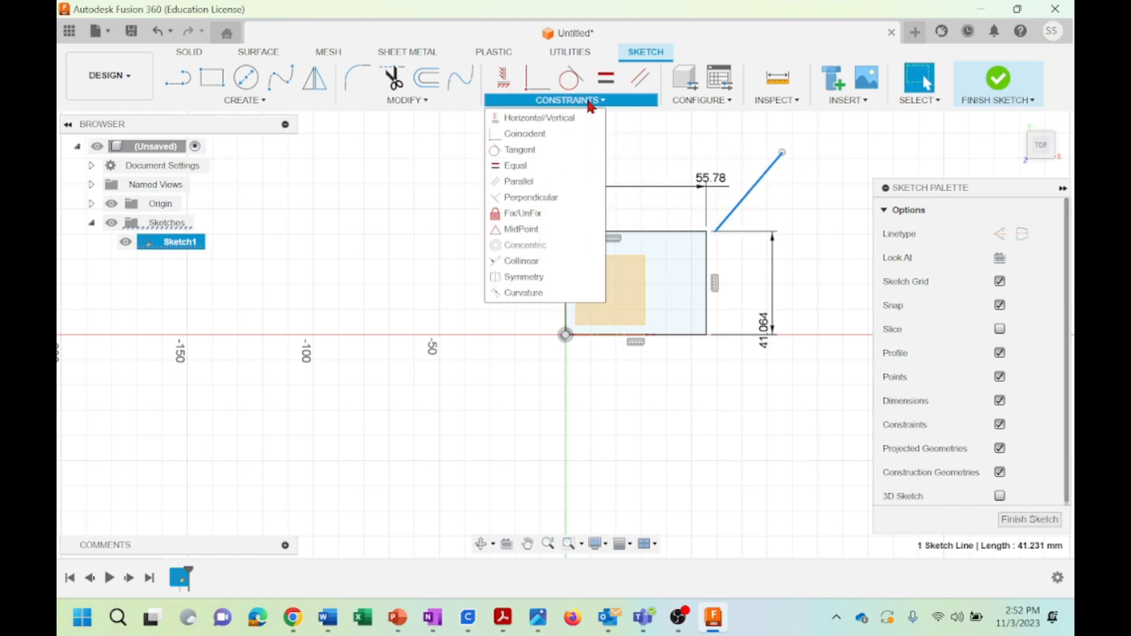
{"action": "left_click", "coordinate": [827, 202]}
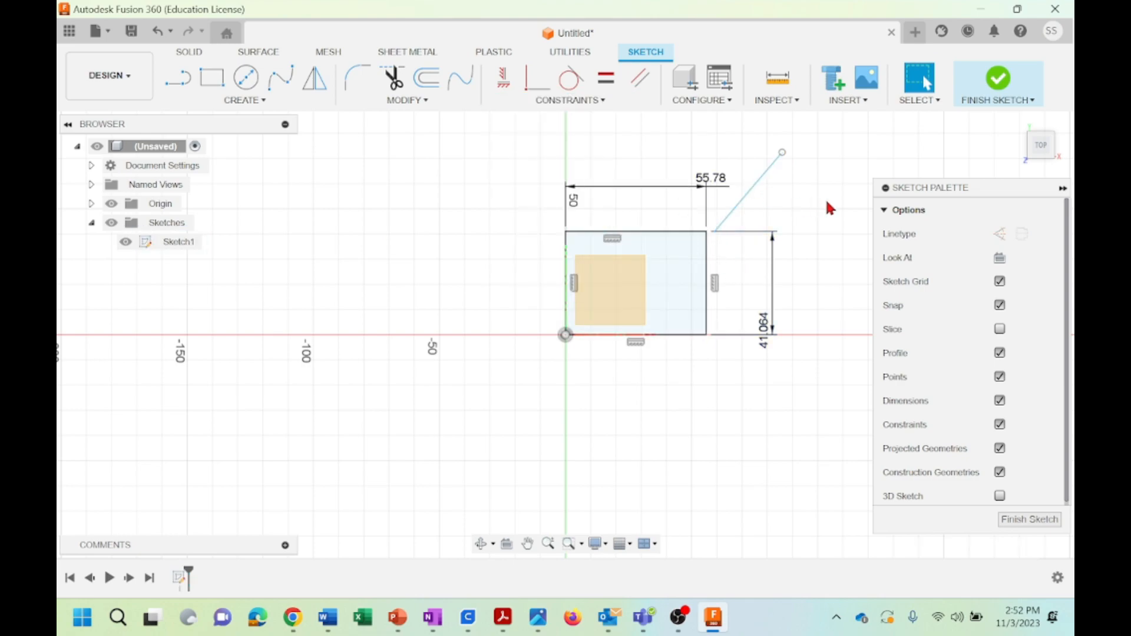
Undo the slanted line's move, constraint and creation, along with the rectangle's height and width dimensions
{"action": "left_click", "coordinate": [159, 34]}
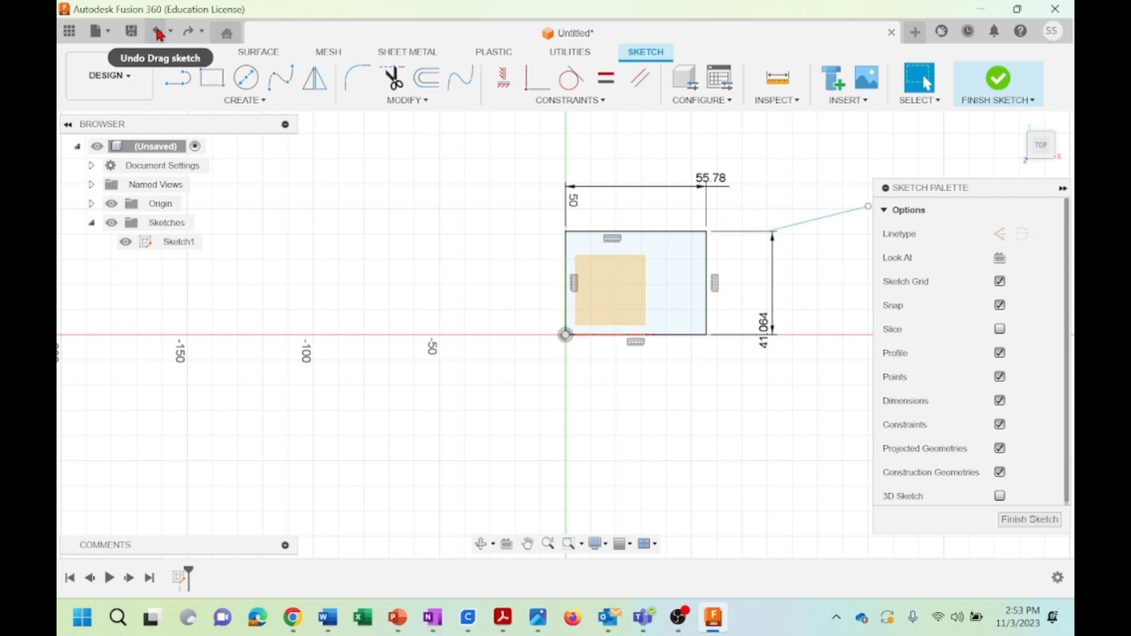
{"action": "left_click", "coordinate": [159, 35]}
{"action": "left_click", "coordinate": [159, 34]}
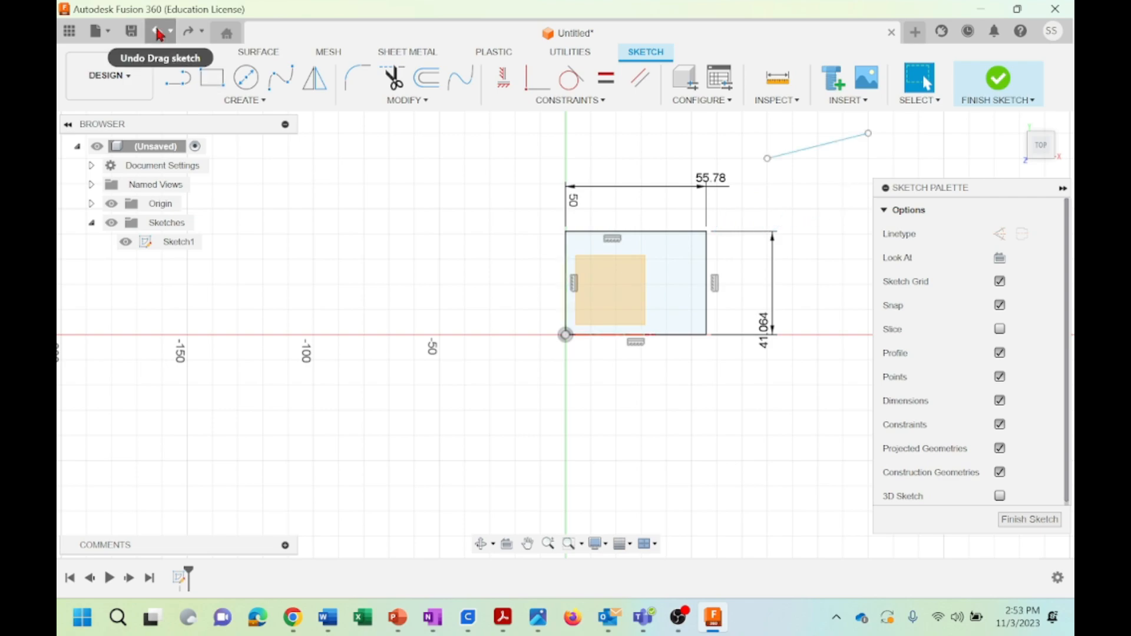
{"action": "left_click", "coordinate": [159, 34]}
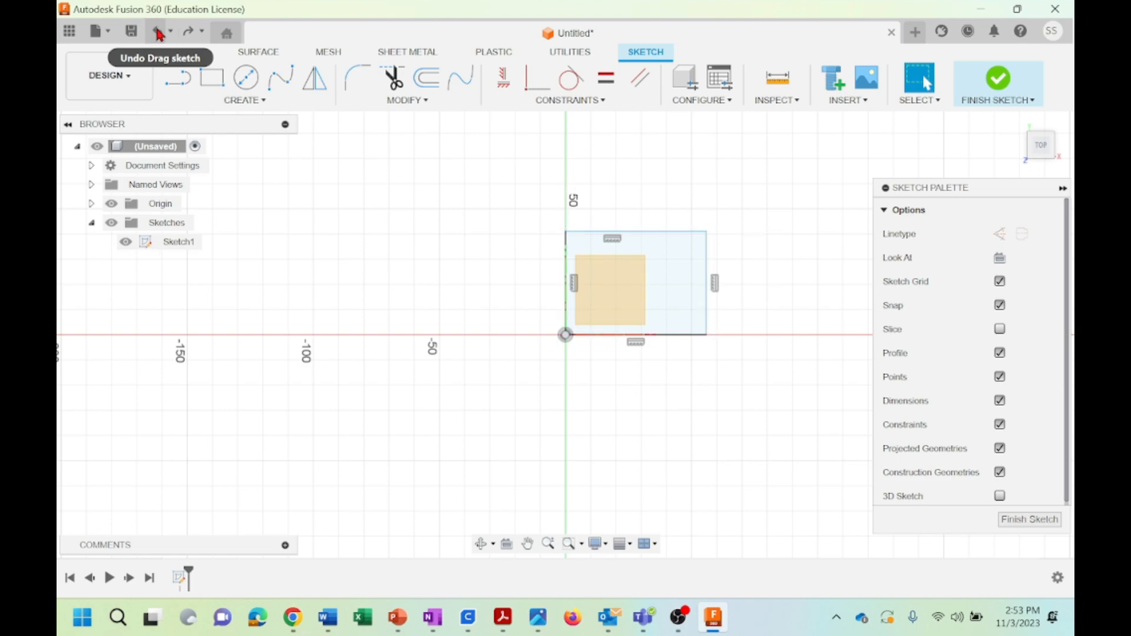
Undo the rectangle's remaining constraints, moves and individual lines until the sketch is empty
{"action": "left_click", "coordinate": [159, 34]}
{"action": "left_click", "coordinate": [159, 34]}
{"action": "left_click", "coordinate": [159, 34]}
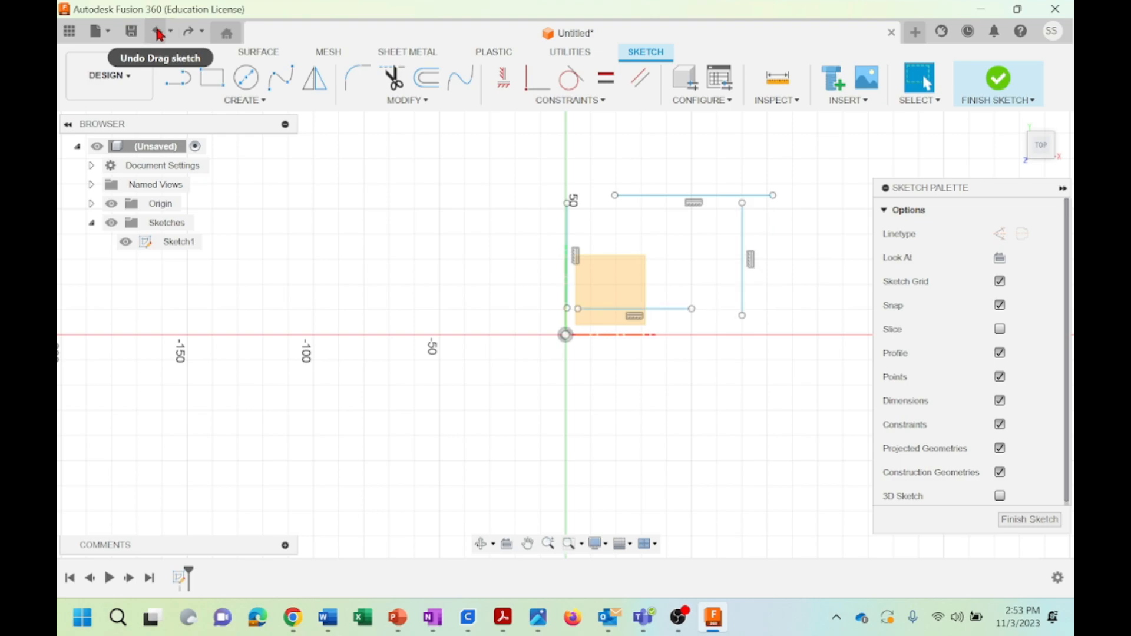
{"action": "left_click", "coordinate": [159, 34]}
{"action": "left_click", "coordinate": [159, 34]}
{"action": "left_click", "coordinate": [159, 34]}
{"action": "left_click", "coordinate": [159, 34]}
{"action": "left_click", "coordinate": [159, 34]}
{"action": "left_click", "coordinate": [159, 34]}
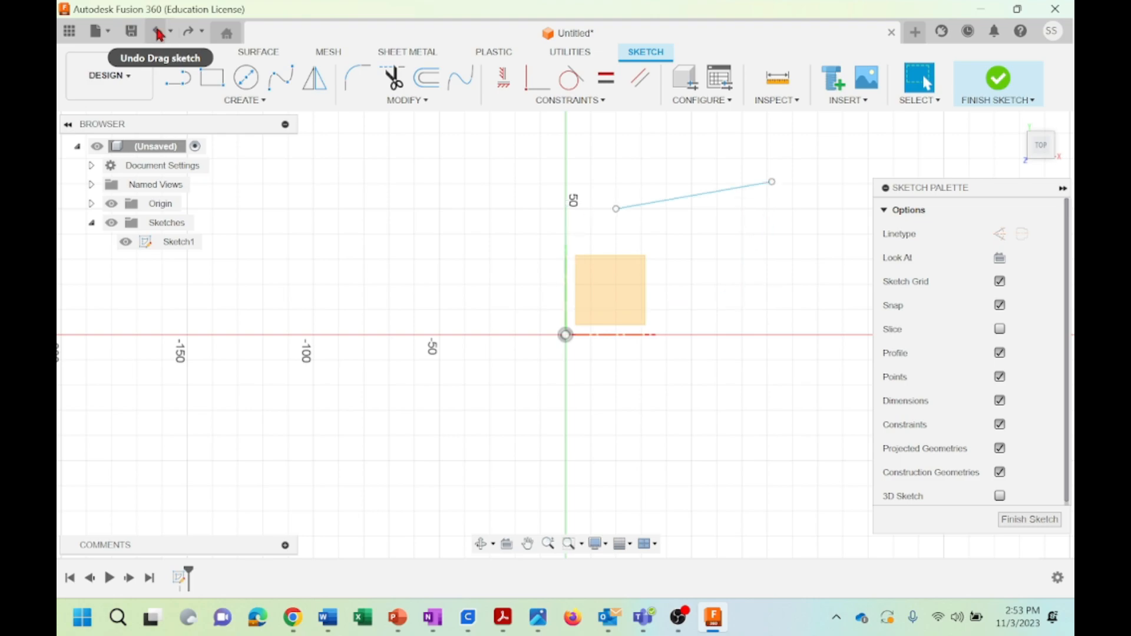
{"action": "left_click", "coordinate": [159, 34]}
{"action": "left_click", "coordinate": [578, 102]}
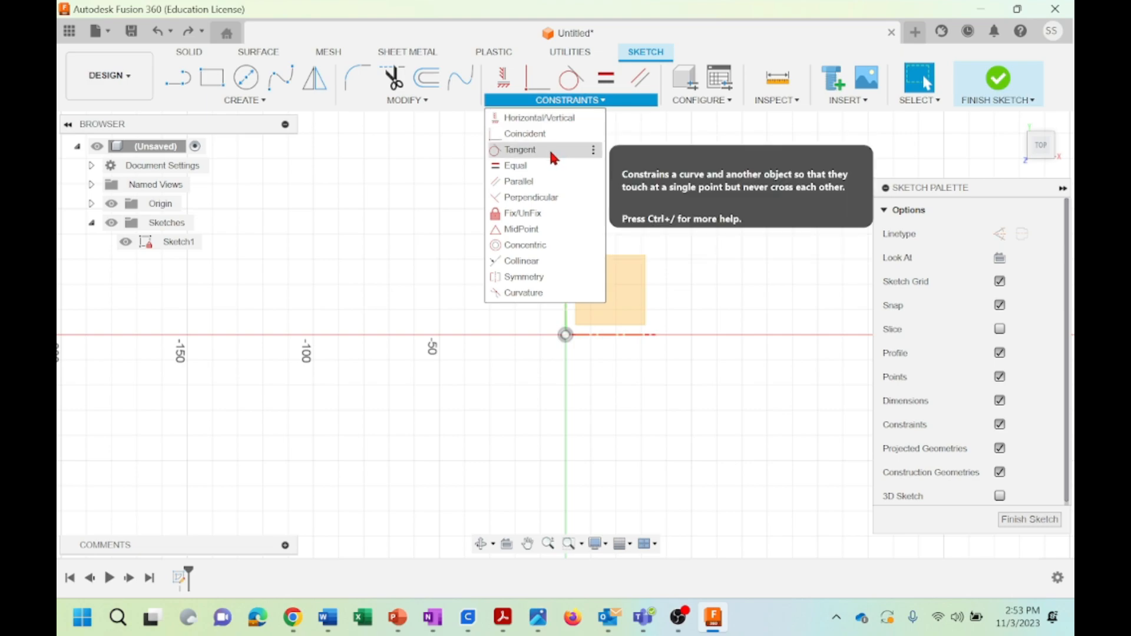
{"action": "left_click", "coordinate": [413, 204]}
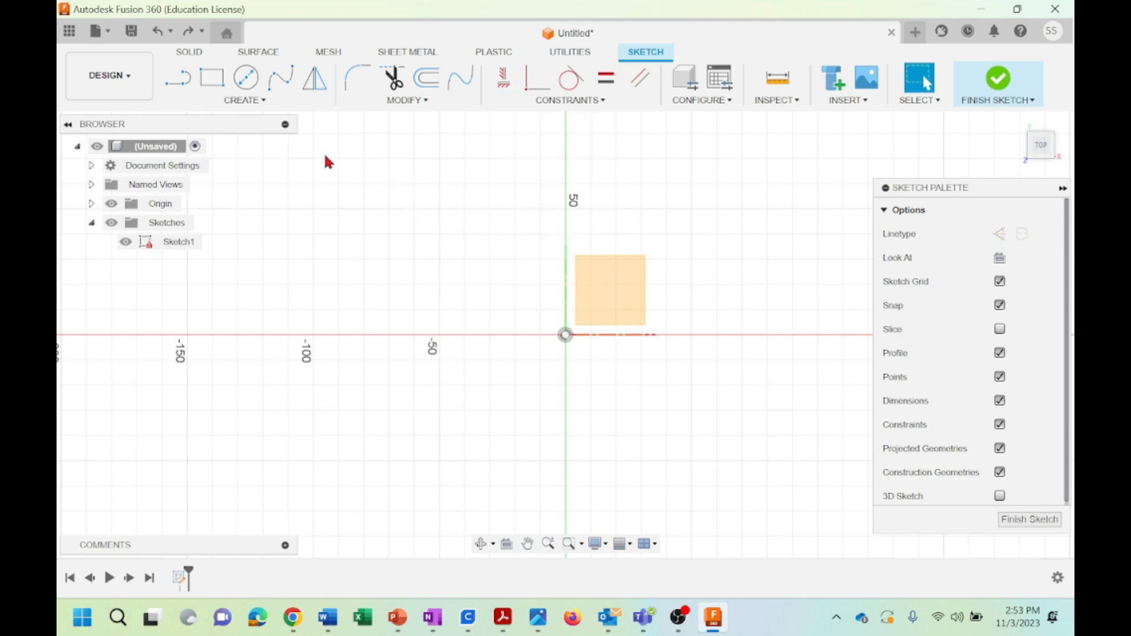
Sketch a center-diameter circle centred at the origin
{"action": "left_click", "coordinate": [245, 78]}
{"action": "left_click", "coordinate": [565, 334]}
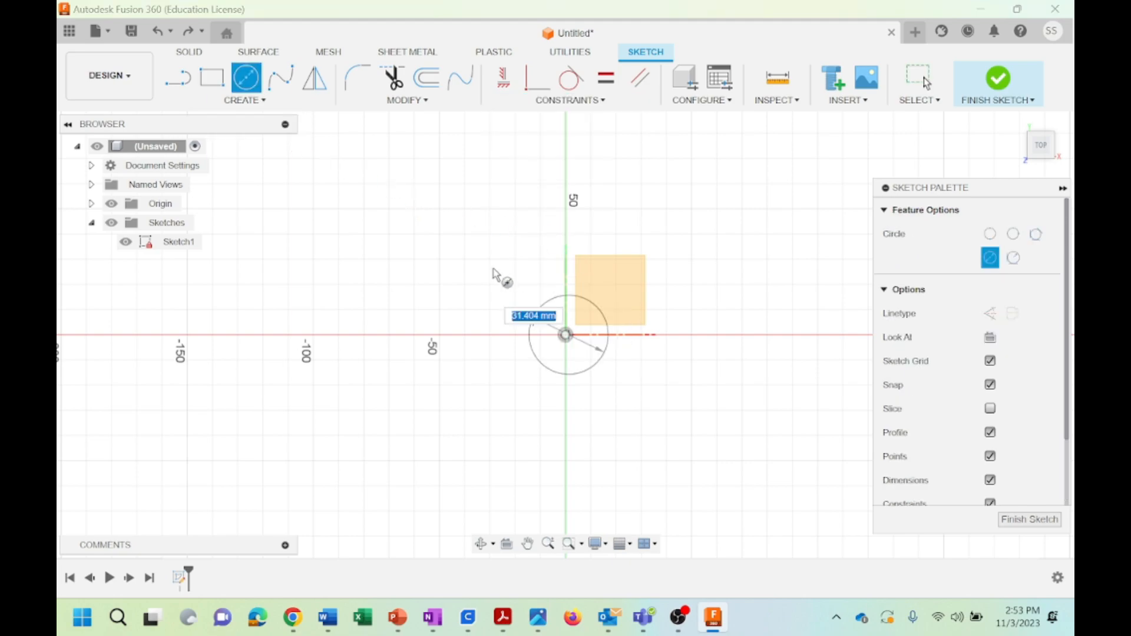
{"action": "left_click", "coordinate": [508, 268]}
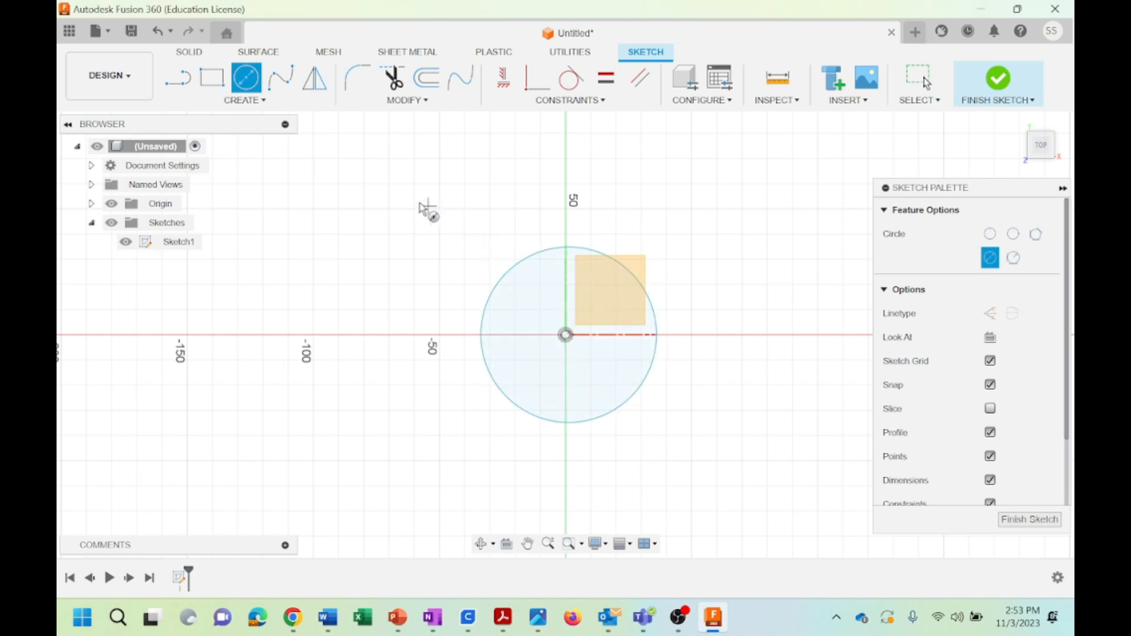
Sketch a separate slanted line about 76 mm long, rising to the right, above and to the right of the circle
{"action": "left_click", "coordinate": [190, 81]}
{"action": "left_click", "coordinate": [641, 208]}
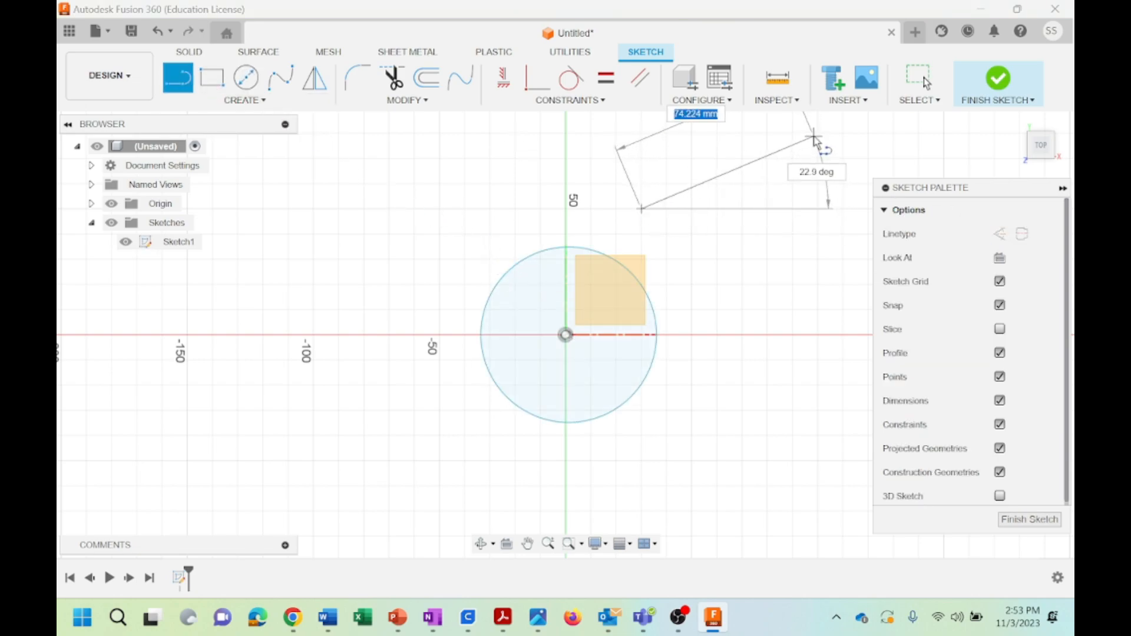
{"action": "left_click", "coordinate": [818, 134]}
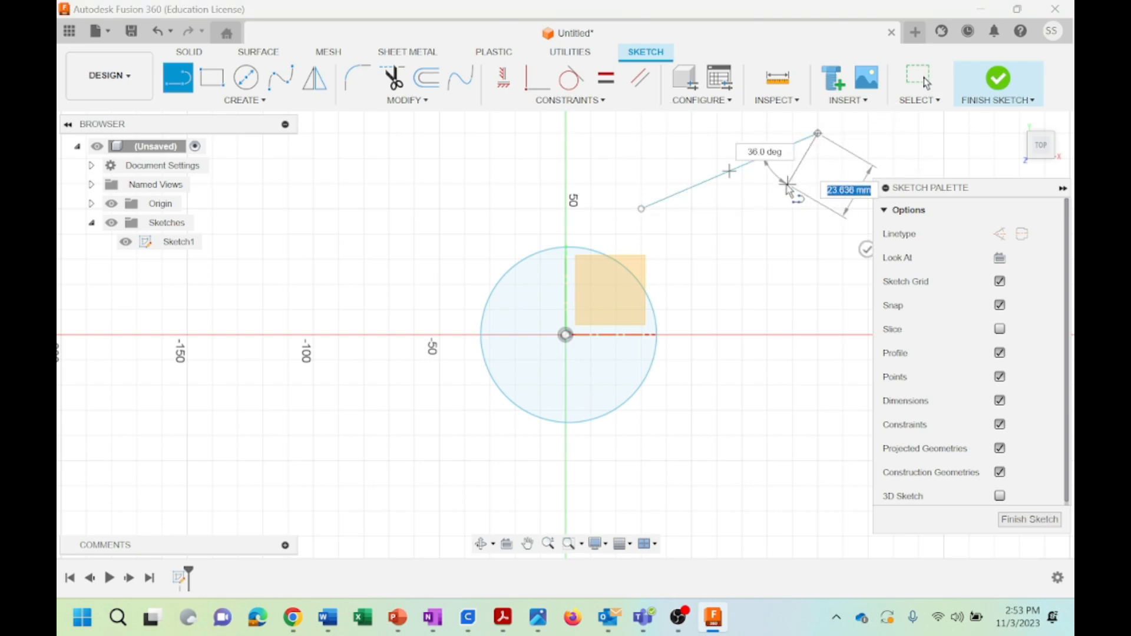
{"action": "key", "text": "Escape"}
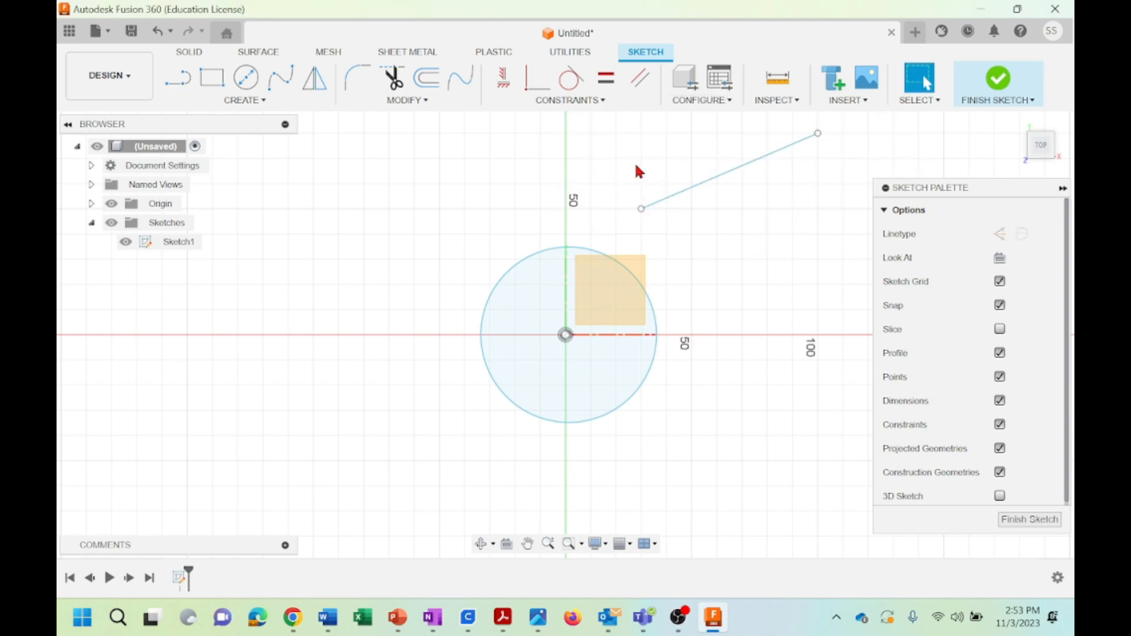
Apply a Tangent constraint between the separate slanted line and the circle
{"action": "left_click", "coordinate": [573, 101]}
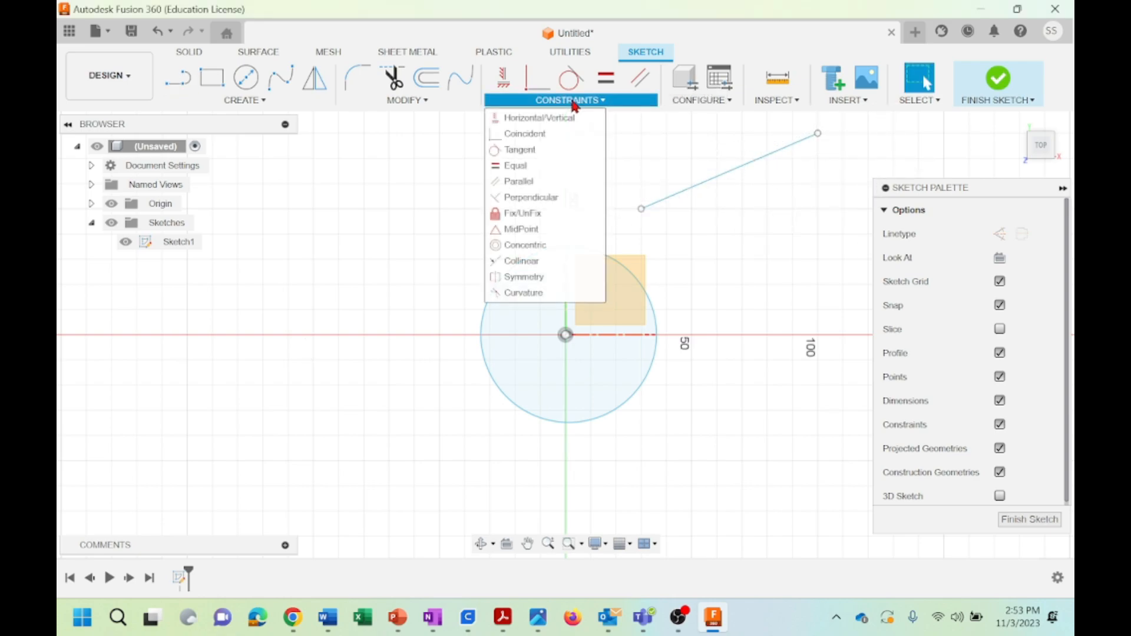
{"action": "left_click", "coordinate": [530, 151]}
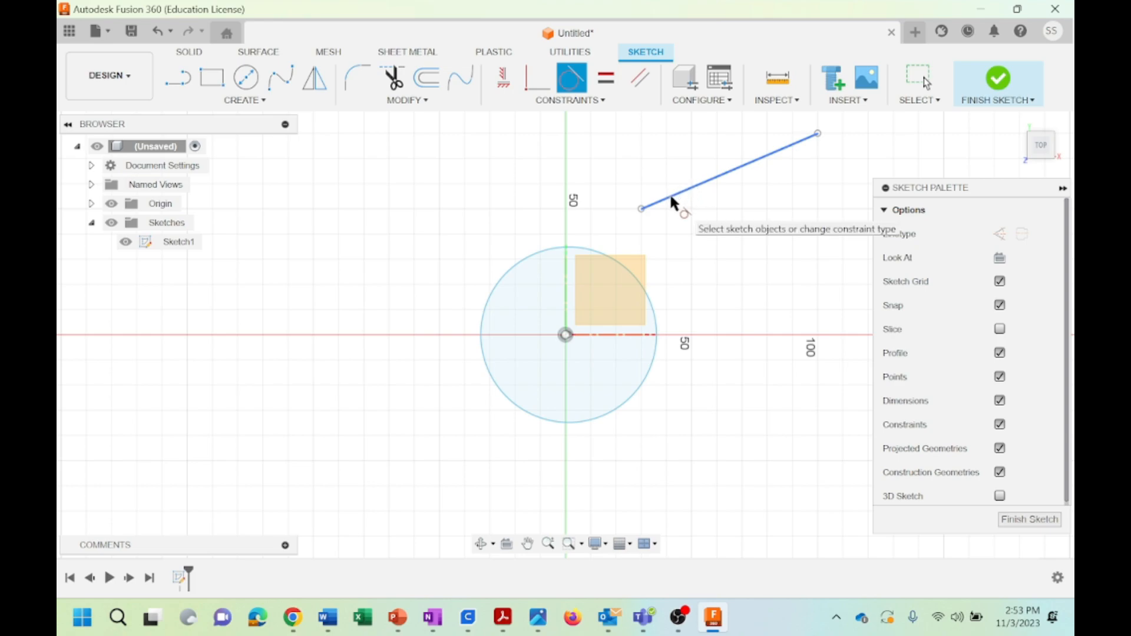
{"action": "left_click", "coordinate": [670, 198]}
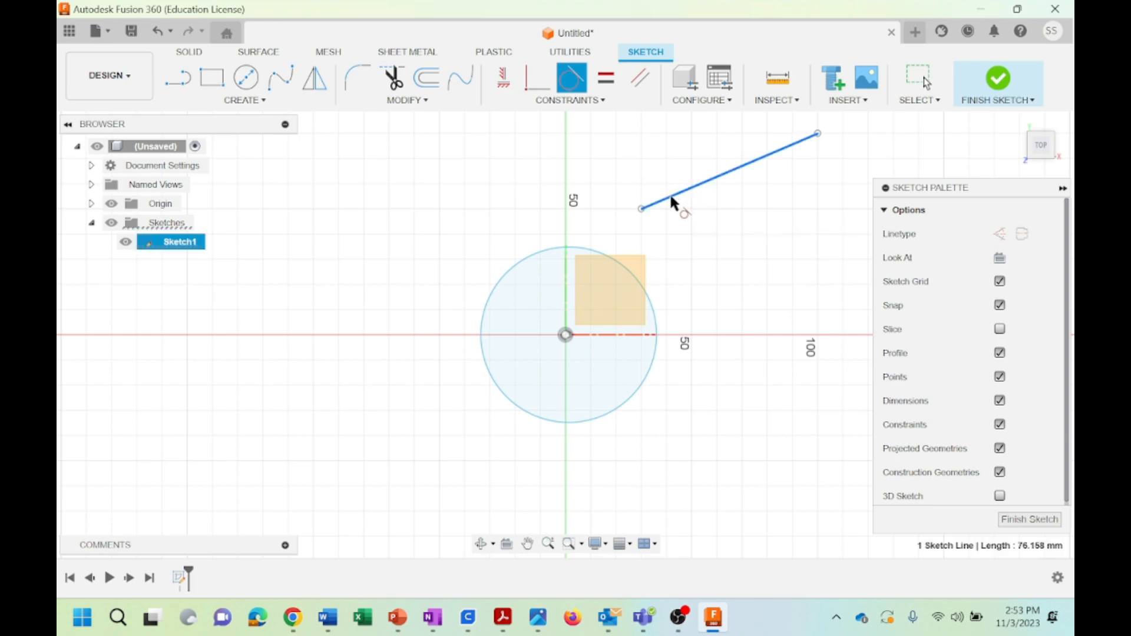
{"action": "left_click", "coordinate": [581, 251]}
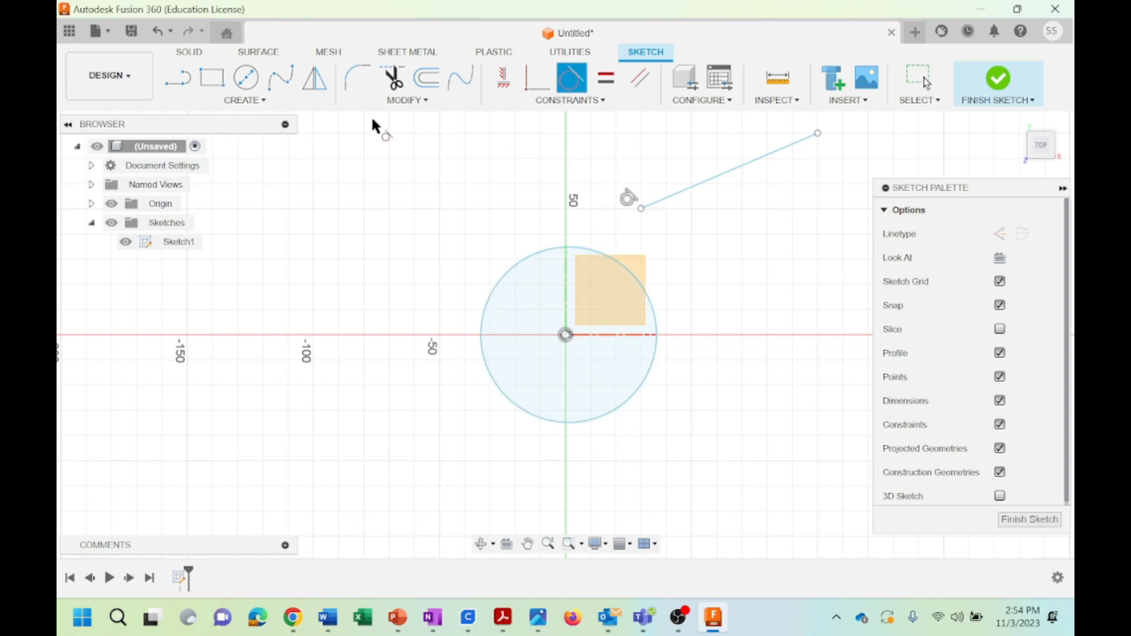
Undo the tangent constraint and the short slanted line, keeping the circle
{"action": "left_click", "coordinate": [160, 34]}
{"action": "left_click", "coordinate": [163, 38]}
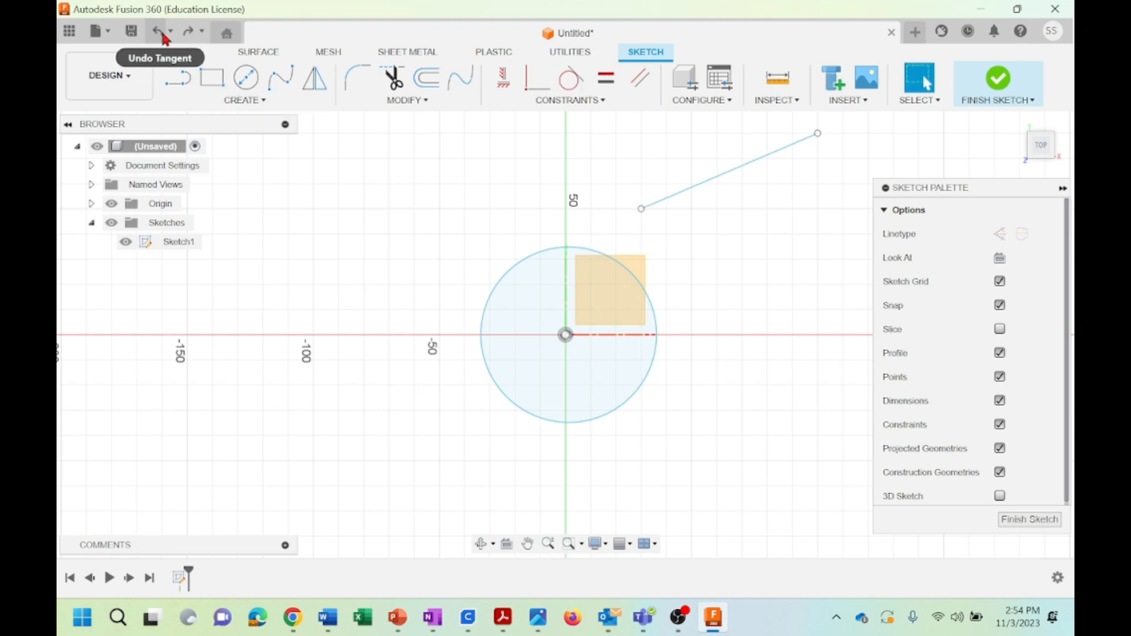
{"action": "left_click", "coordinate": [163, 37]}
Sketch a slanted line about 120 mm long across the upper part of the circle, extending past it on both sides
{"action": "left_click", "coordinate": [178, 79]}
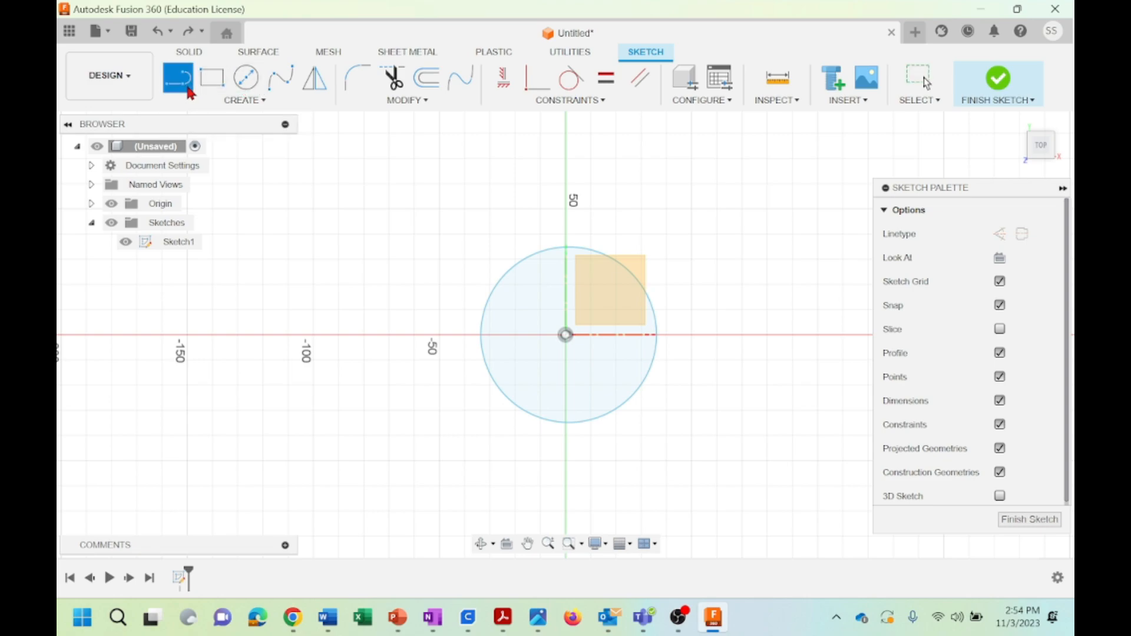
{"action": "left_click", "coordinate": [742, 183]}
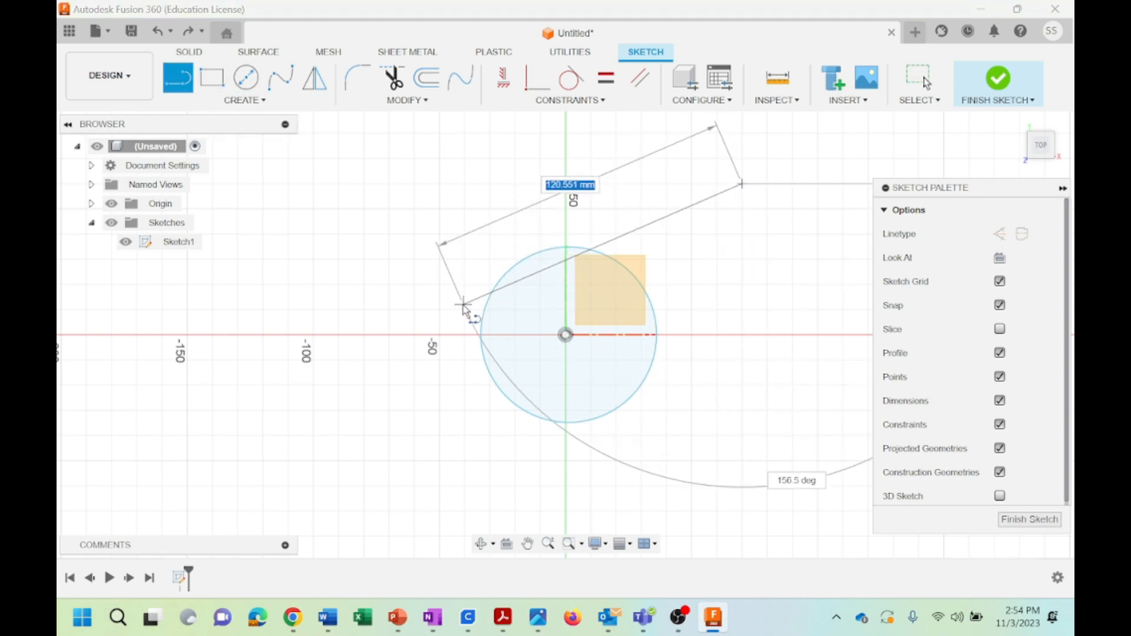
{"action": "left_click", "coordinate": [461, 290]}
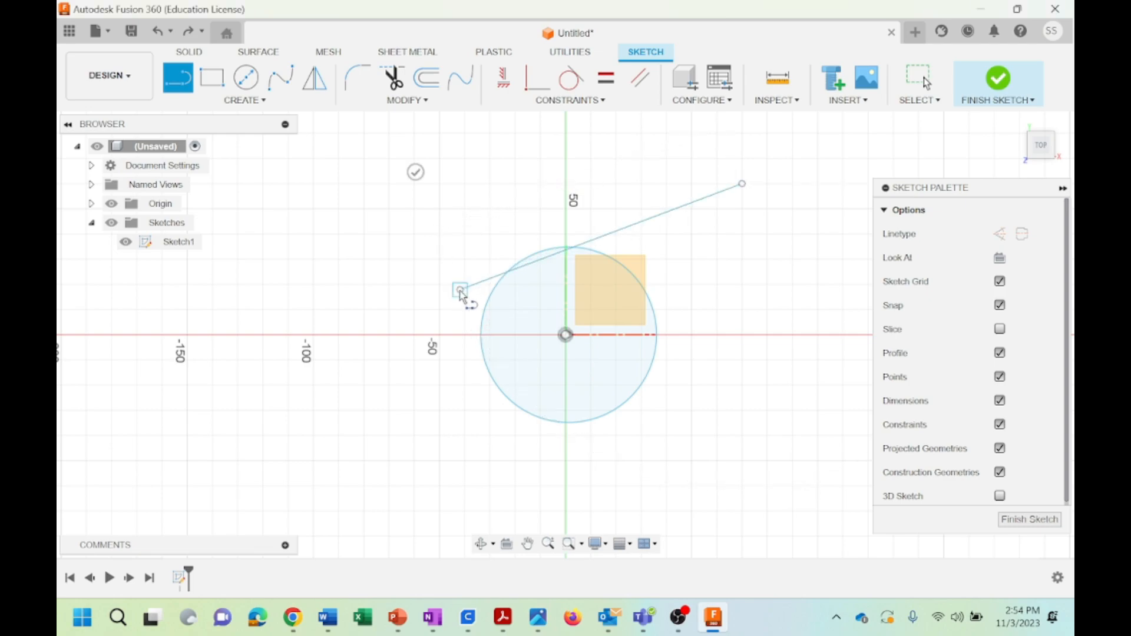
{"action": "key", "text": "Escape"}
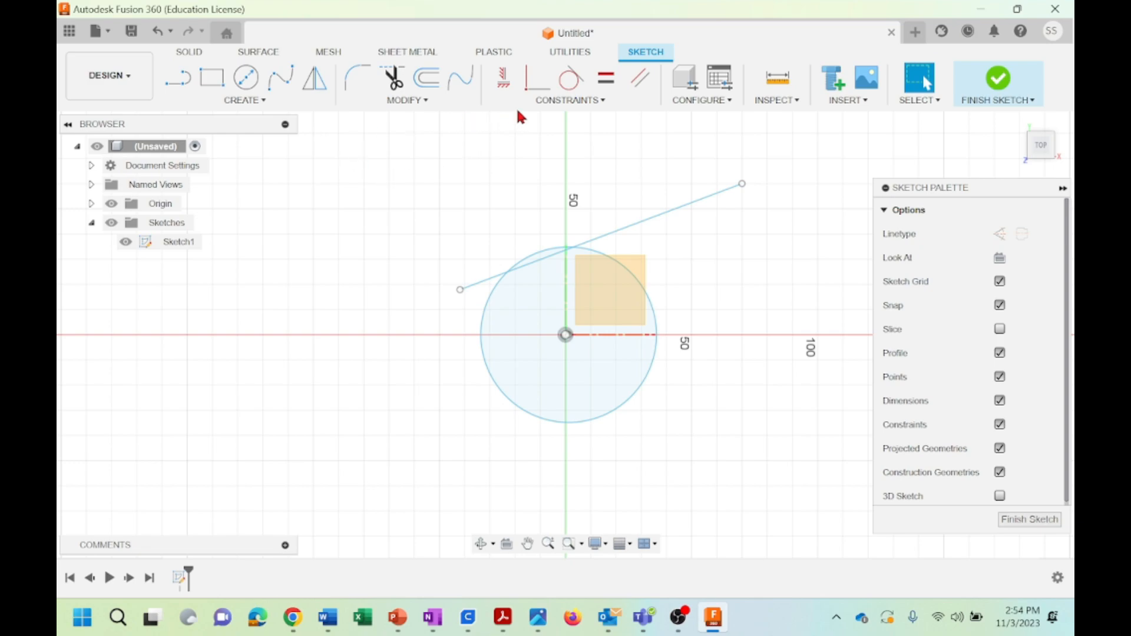
Apply a Tangent constraint between the long slanted line crossing the circle and the circle
{"action": "left_click", "coordinate": [560, 100]}
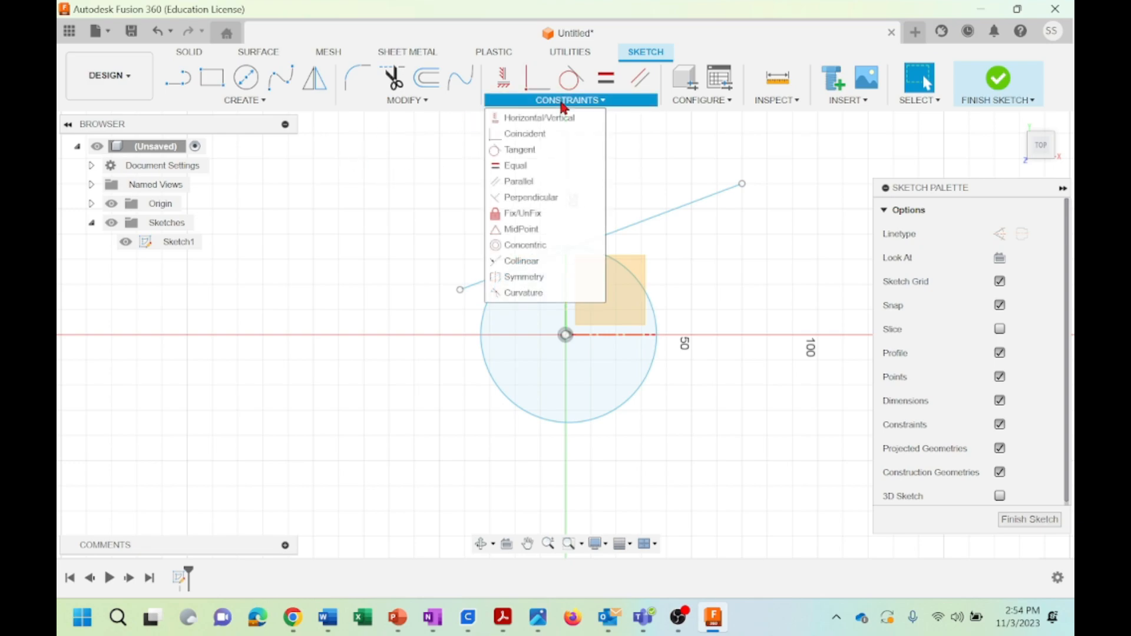
{"action": "left_click", "coordinate": [502, 152]}
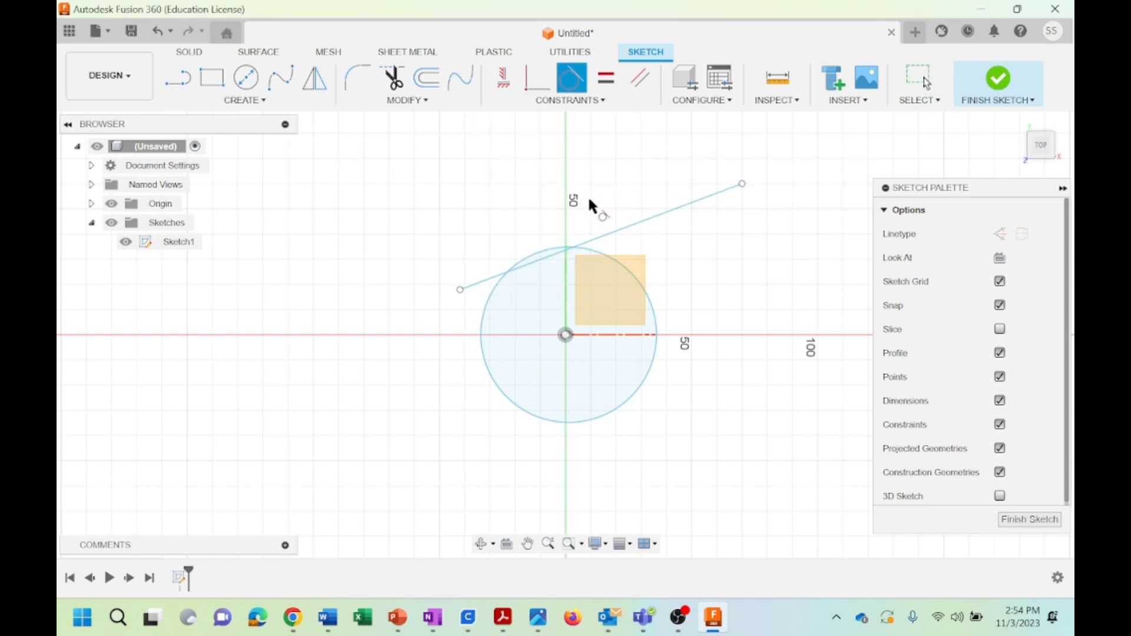
{"action": "left_click", "coordinate": [660, 221]}
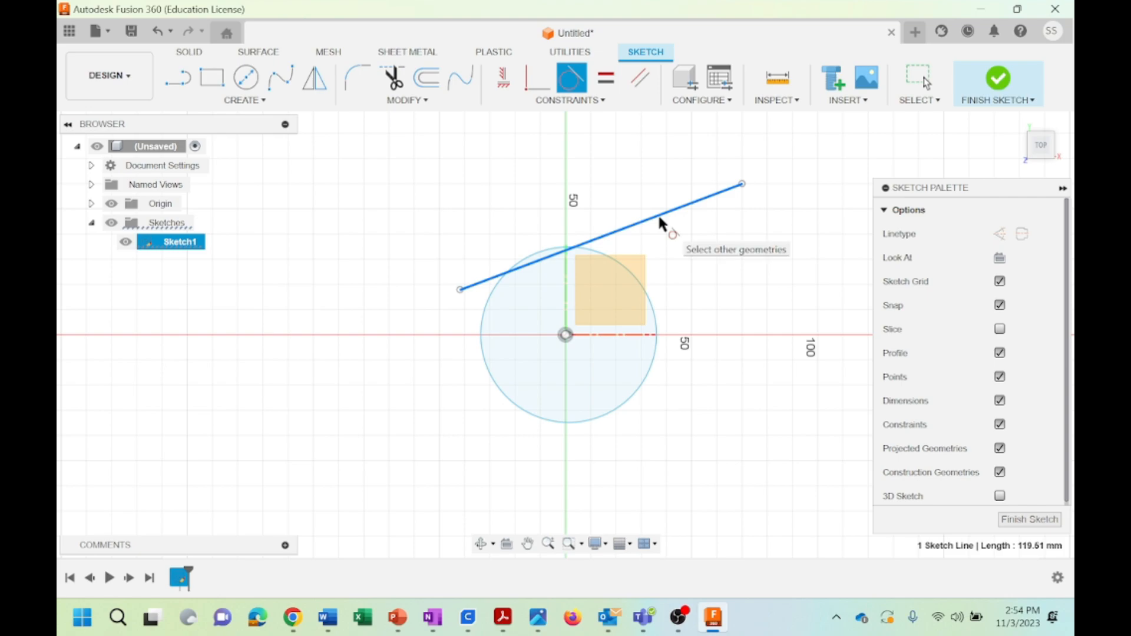
{"action": "left_click", "coordinate": [545, 250]}
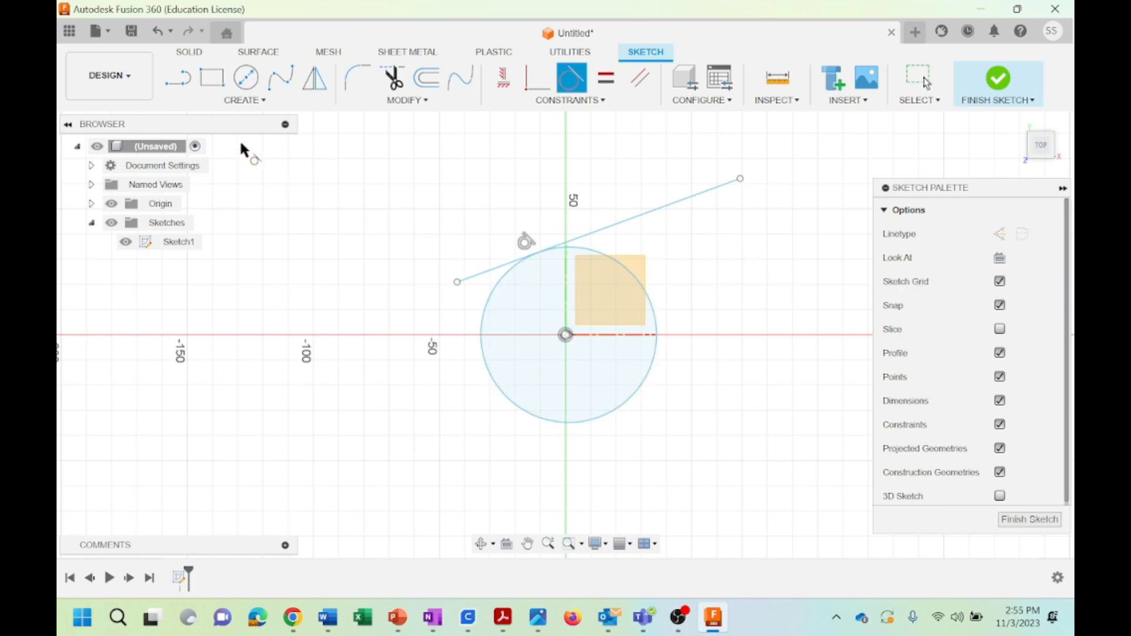
Undo the tangent constraint, the long slanted line and the circle
{"action": "left_click", "coordinate": [156, 34]}
{"action": "left_click", "coordinate": [157, 33]}
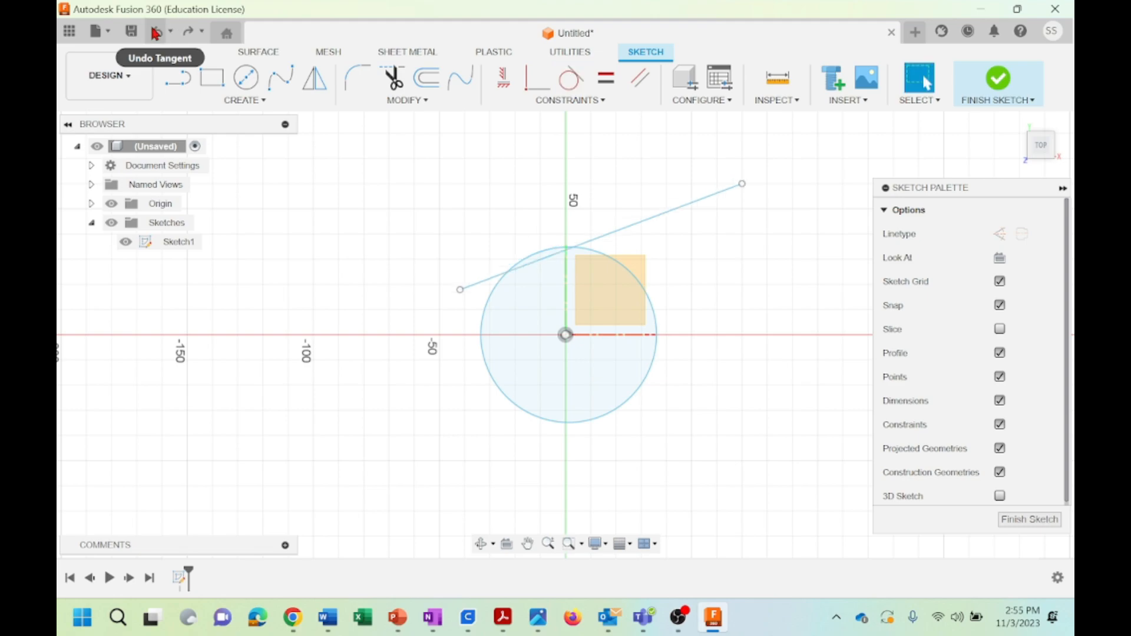
{"action": "left_click", "coordinate": [156, 34]}
{"action": "left_click", "coordinate": [156, 34]}
Sketch a 60 mm horizontal line from the origin to the left along the horizontal axis
{"action": "key", "text": "l"}
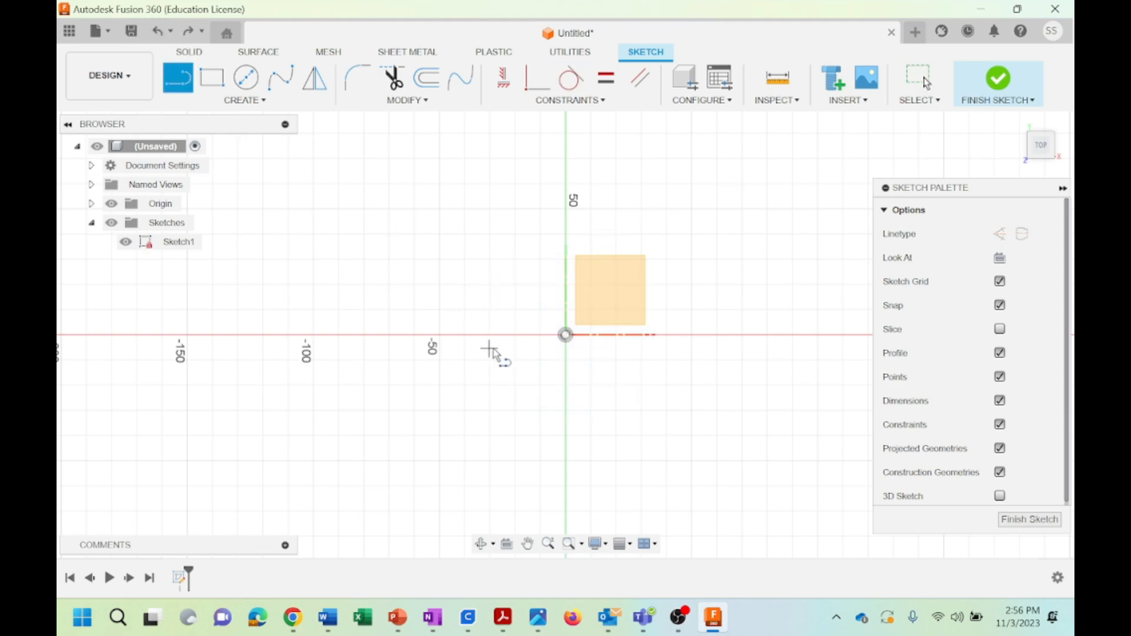
{"action": "mouse_move", "coordinate": [565, 335]}
{"action": "left_mouse_down"}
{"action": "mouse_move", "coordinate": [447, 359]}
{"action": "mouse_move", "coordinate": [415, 341]}
{"action": "left_mouse_up"}
{"action": "type", "text": "60"}
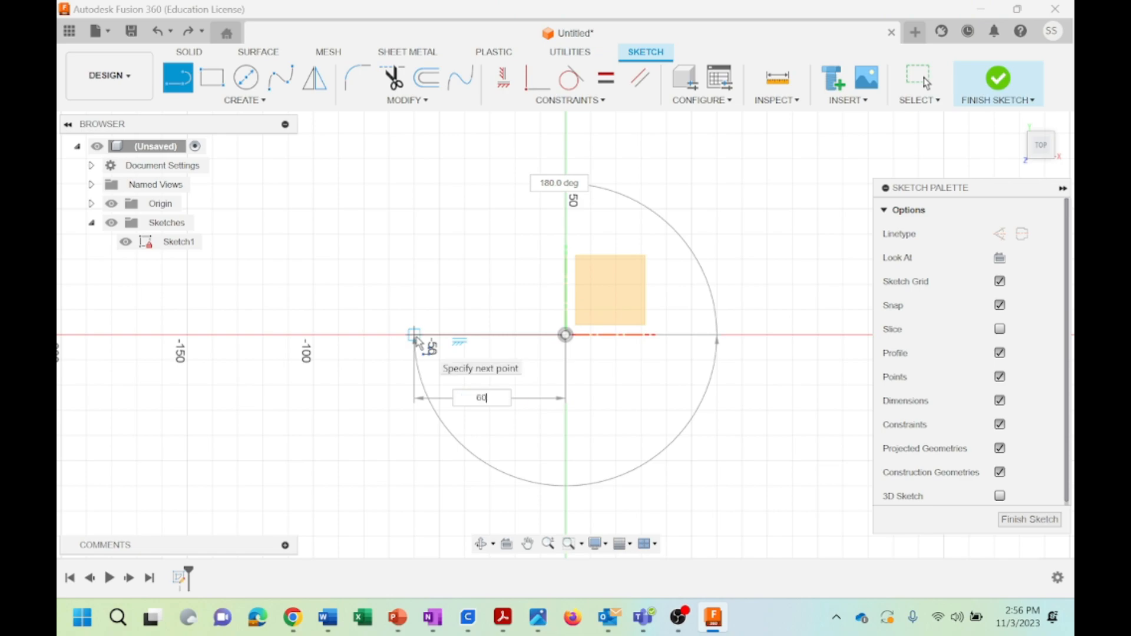
{"action": "key", "text": "Tab"}
{"action": "key", "text": "Return"}
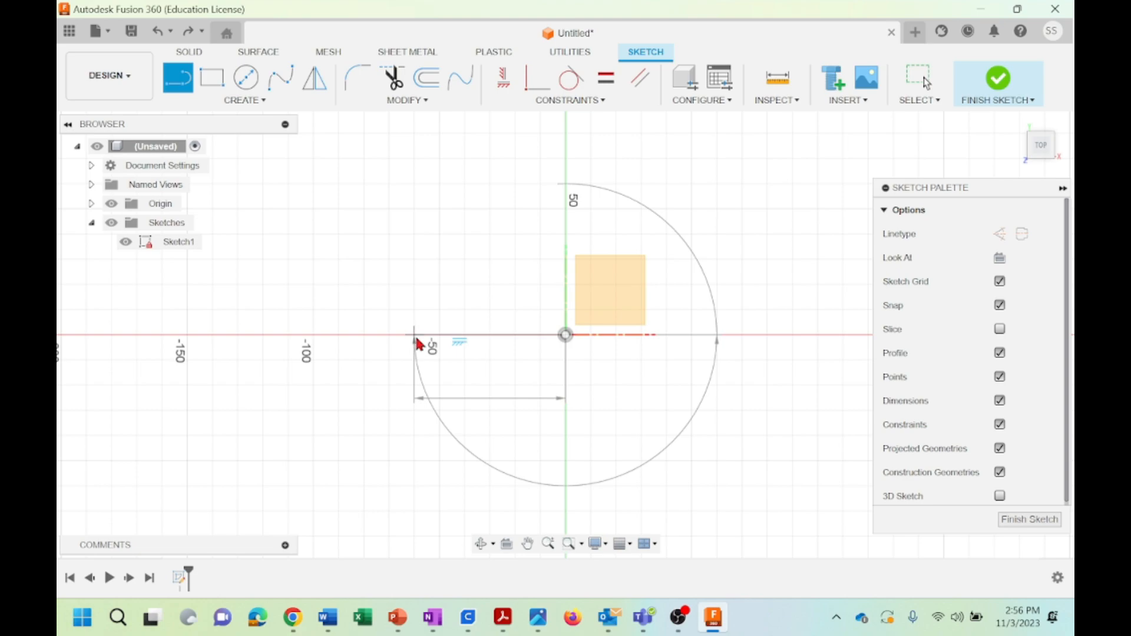
{"action": "left_click", "coordinate": [924, 77]}
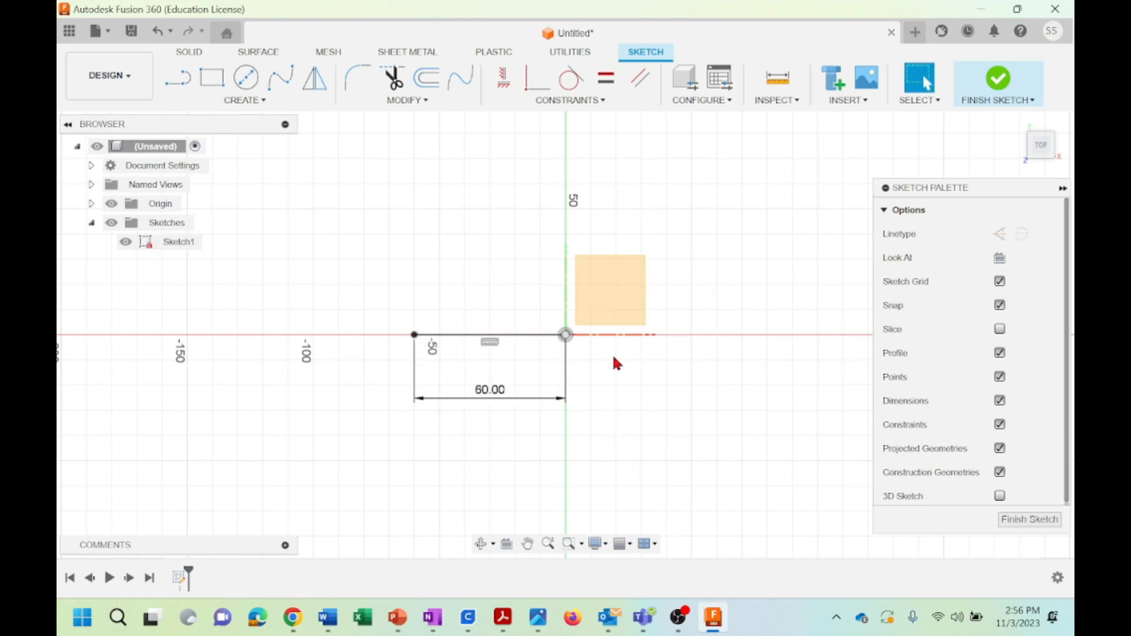
Sketch an 80 mm horizontal line from the origin to the right along the horizontal axis
{"action": "left_click", "coordinate": [177, 77]}
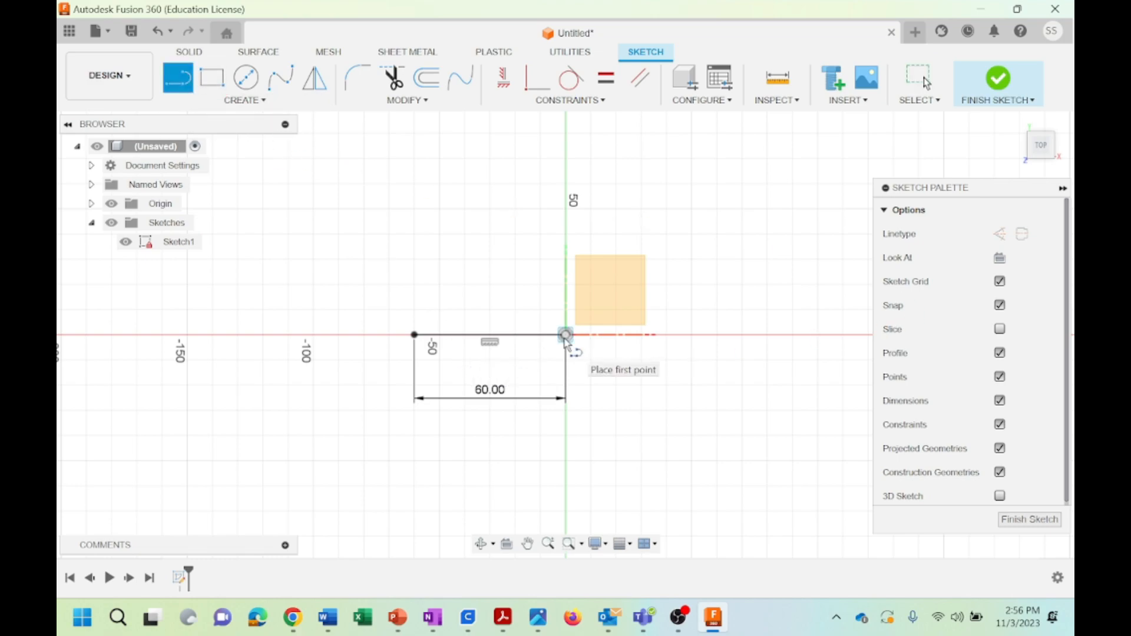
{"action": "left_click", "coordinate": [566, 334]}
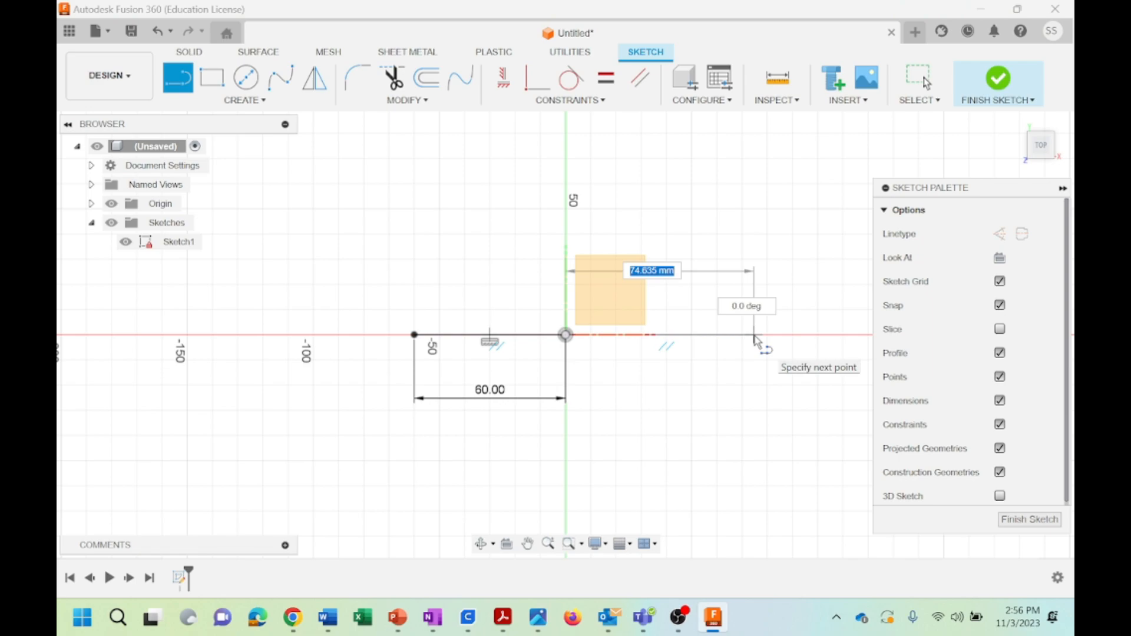
{"action": "type", "text": "80"}
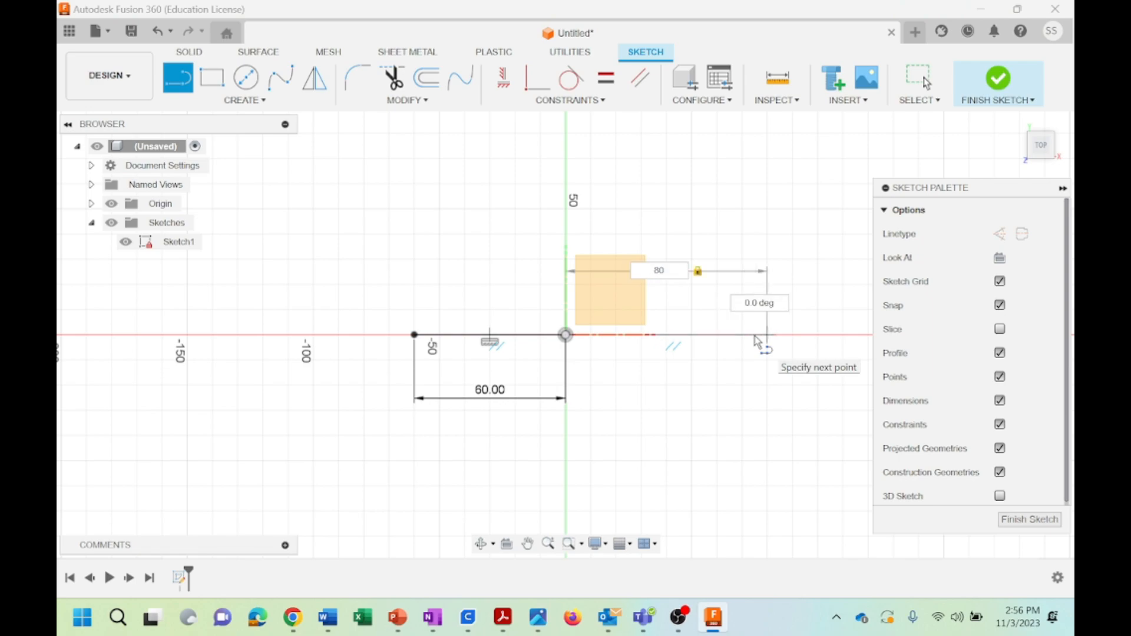
{"action": "key", "text": "Return"}
{"action": "key", "text": "Escape"}
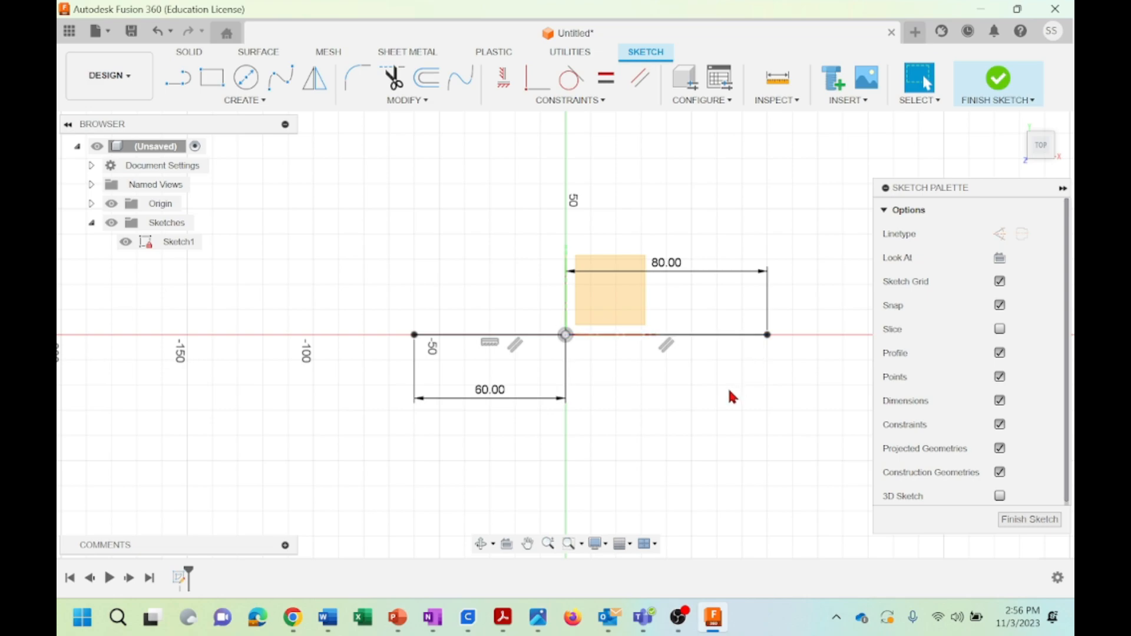
Convert both the 80 mm and the 60 mm horizontal lines to construction lines
{"action": "left_click", "coordinate": [727, 333]}
{"action": "left_click", "coordinate": [998, 237]}
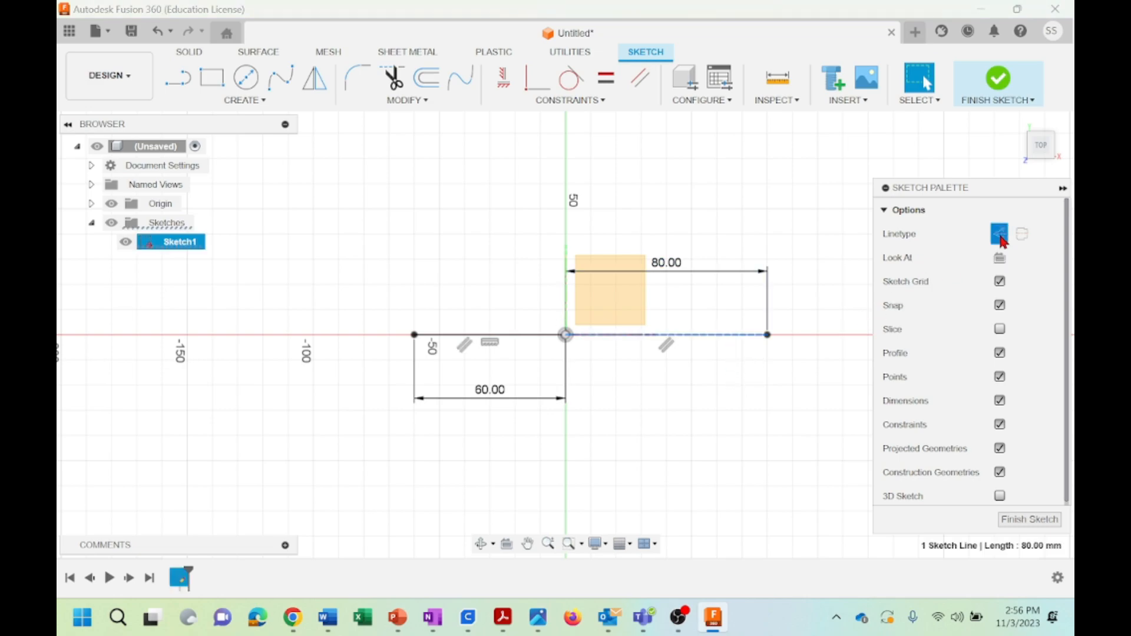
{"action": "left_click", "coordinate": [531, 335]}
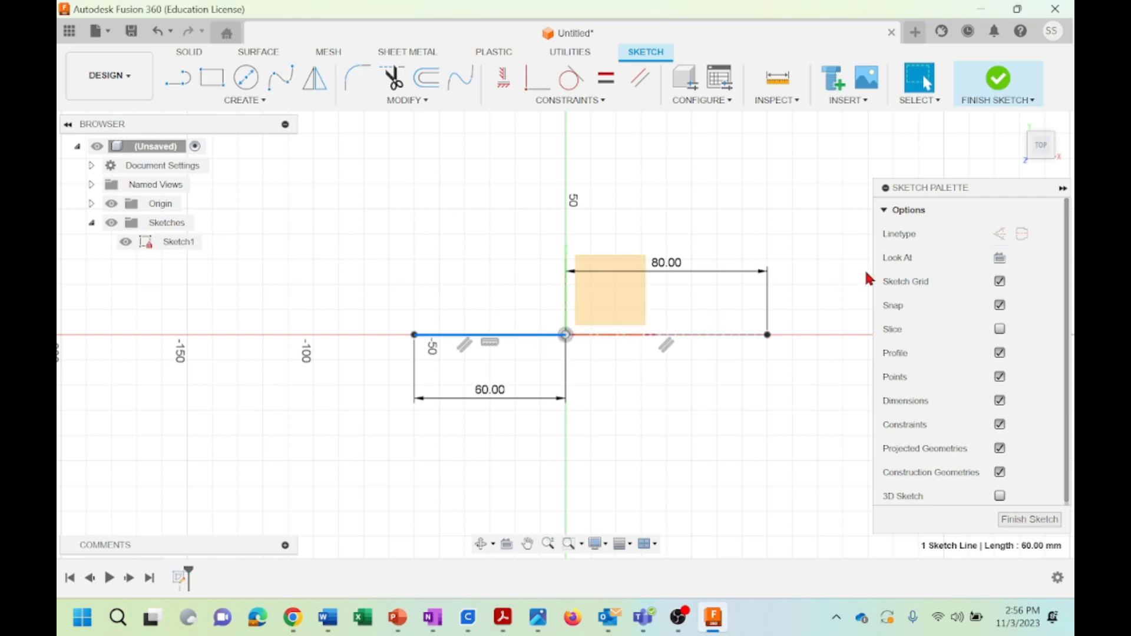
{"action": "left_click", "coordinate": [656, 436]}
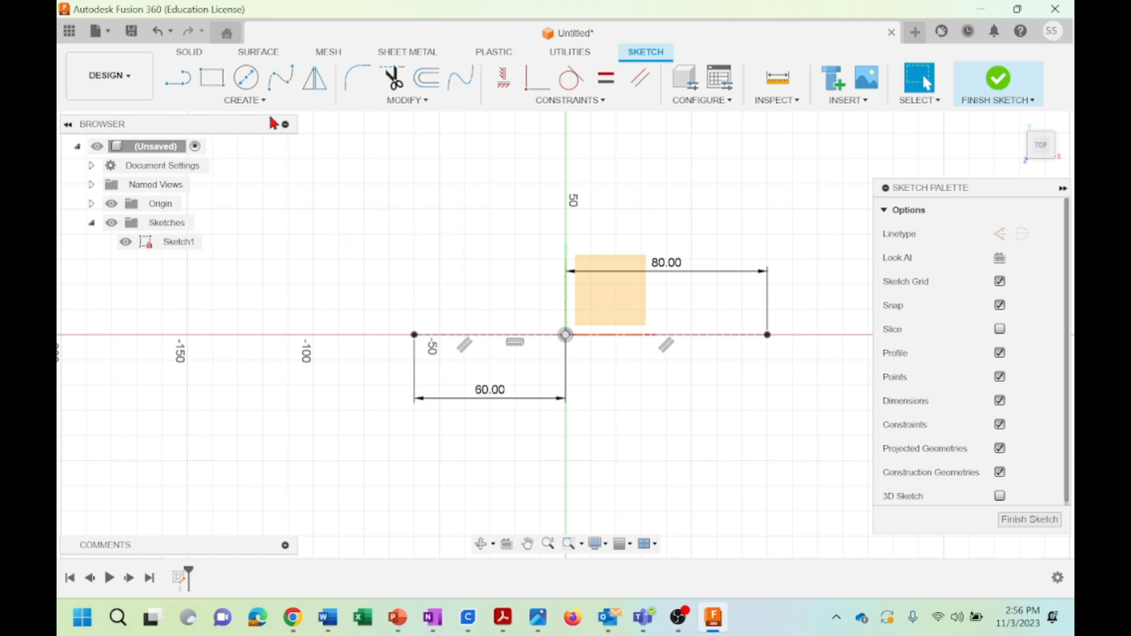
Sketch a 40 mm diameter circle centred on the outer end of the 60 mm construction line
{"action": "left_click", "coordinate": [246, 78]}
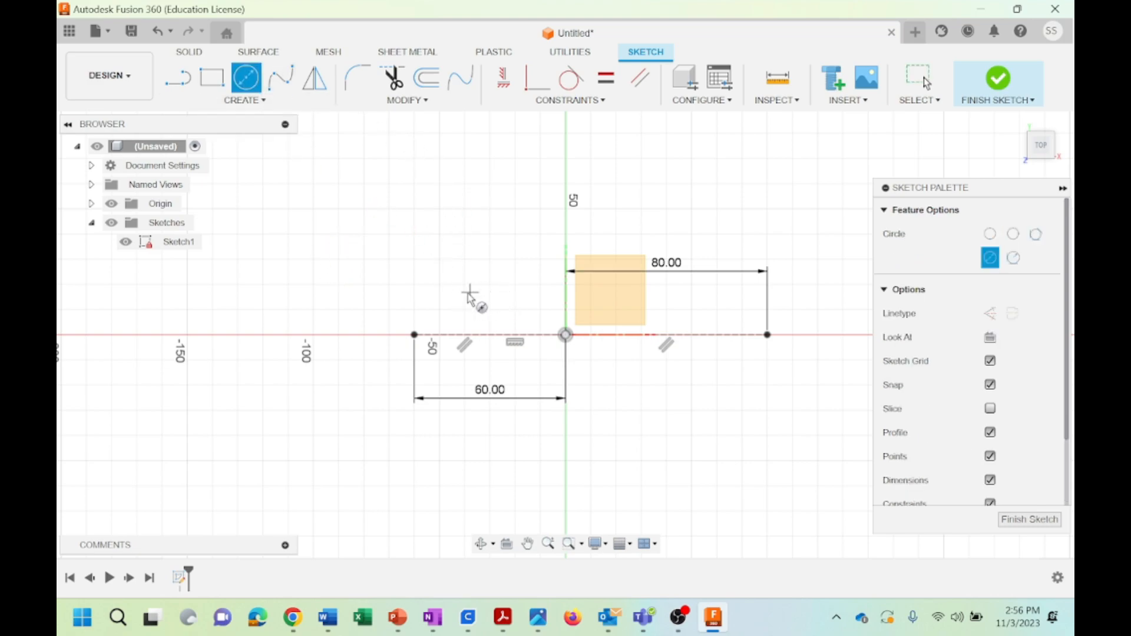
{"action": "left_click", "coordinate": [414, 334]}
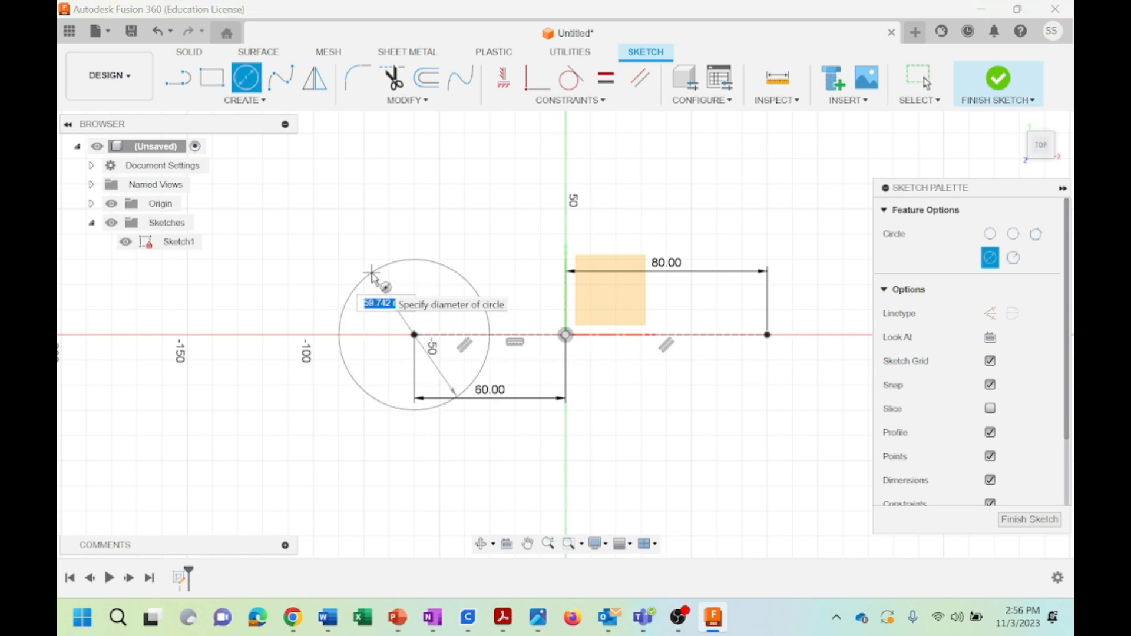
{"action": "type", "text": "40"}
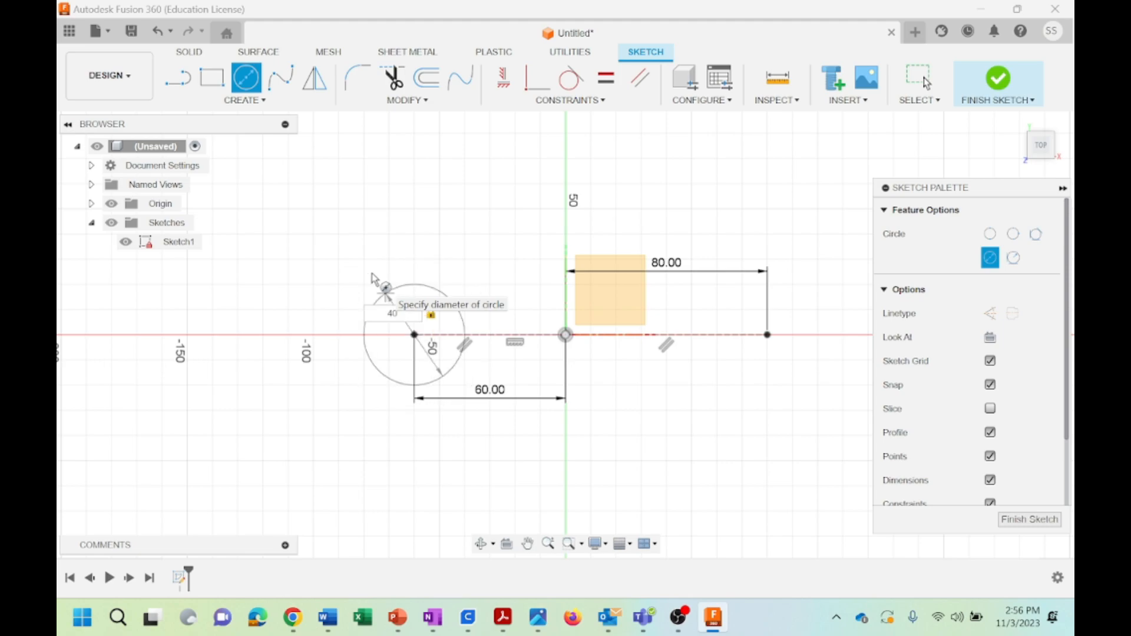
{"action": "key", "text": "Return"}
{"action": "key", "text": "Escape"}
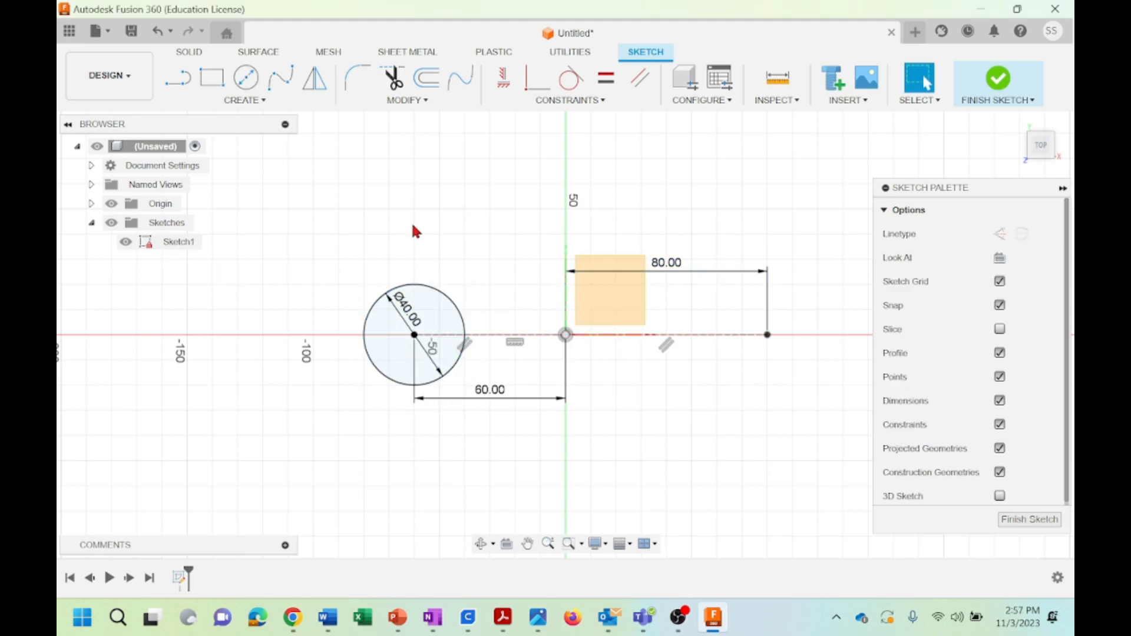
Sketch a 120 mm diameter circle centred on the outer end of the 80 mm construction line
{"action": "left_click", "coordinate": [245, 80]}
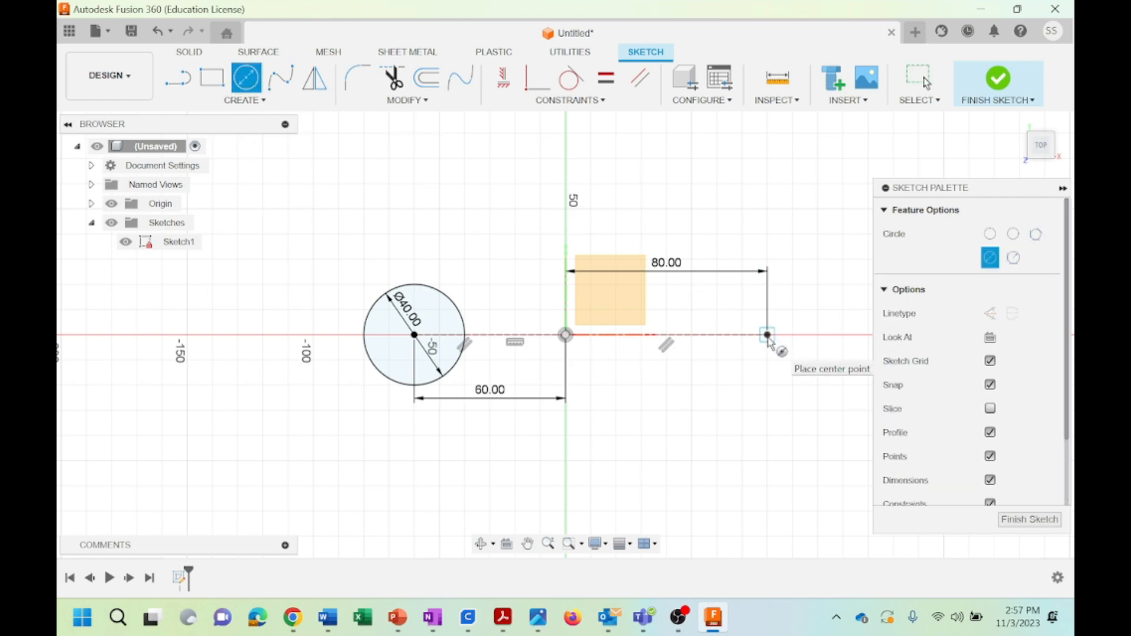
{"action": "left_click", "coordinate": [767, 335]}
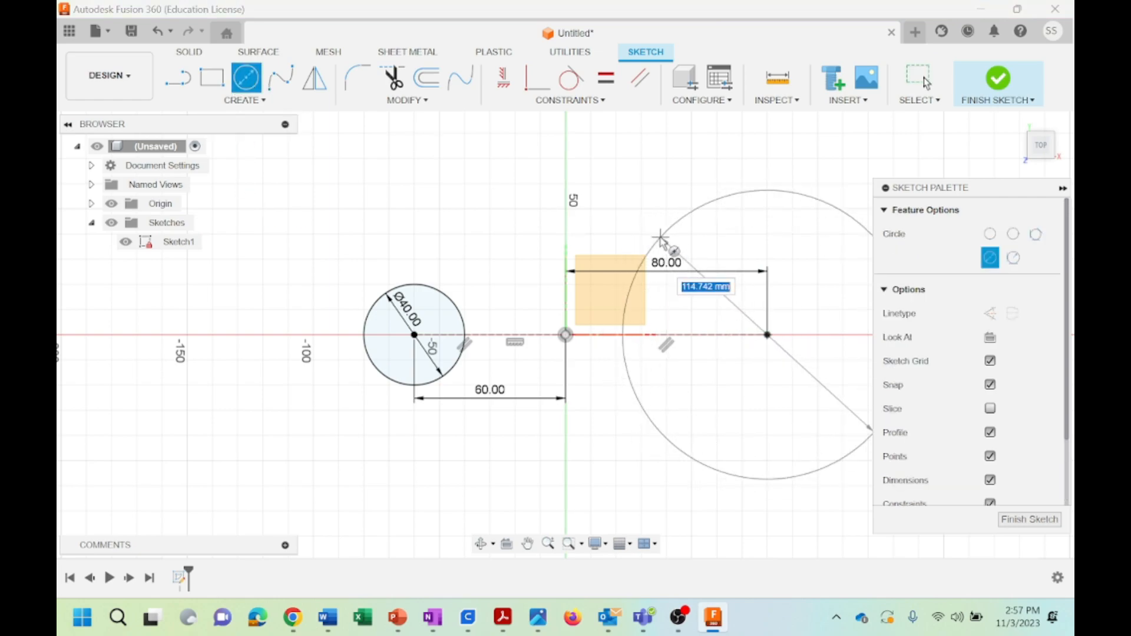
{"action": "type", "text": "120"}
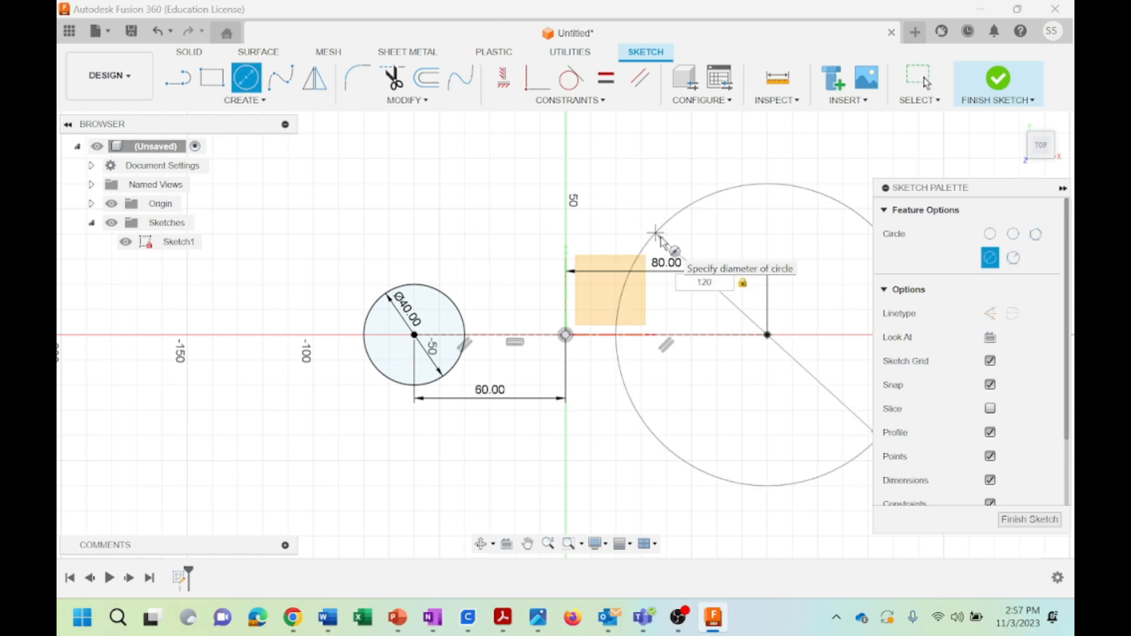
{"action": "key", "text": "Return"}
{"action": "key", "text": "Escape"}
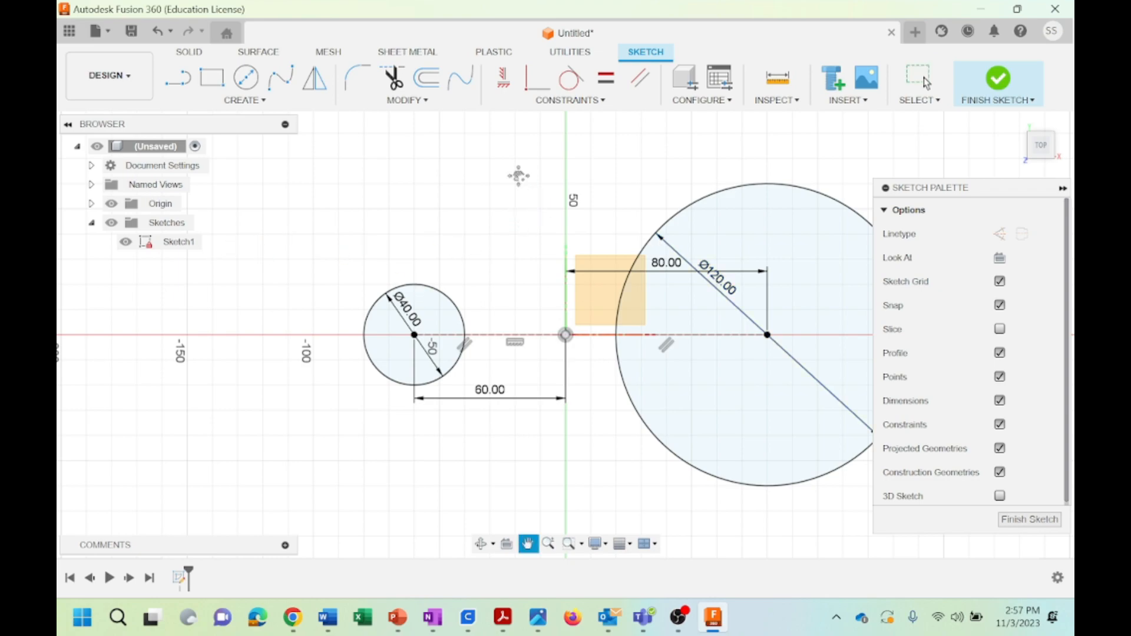
Sketch two slanted lines joining the circles, about 143 mm long across their upper sides and about 146 mm long across their lower sides
{"action": "mouse_move", "coordinate": [521, 181]}
{"action": "middle_mouse_down"}
{"action": "mouse_move", "coordinate": [462, 206]}
{"action": "mouse_move", "coordinate": [436, 203]}
{"action": "middle_mouse_up"}
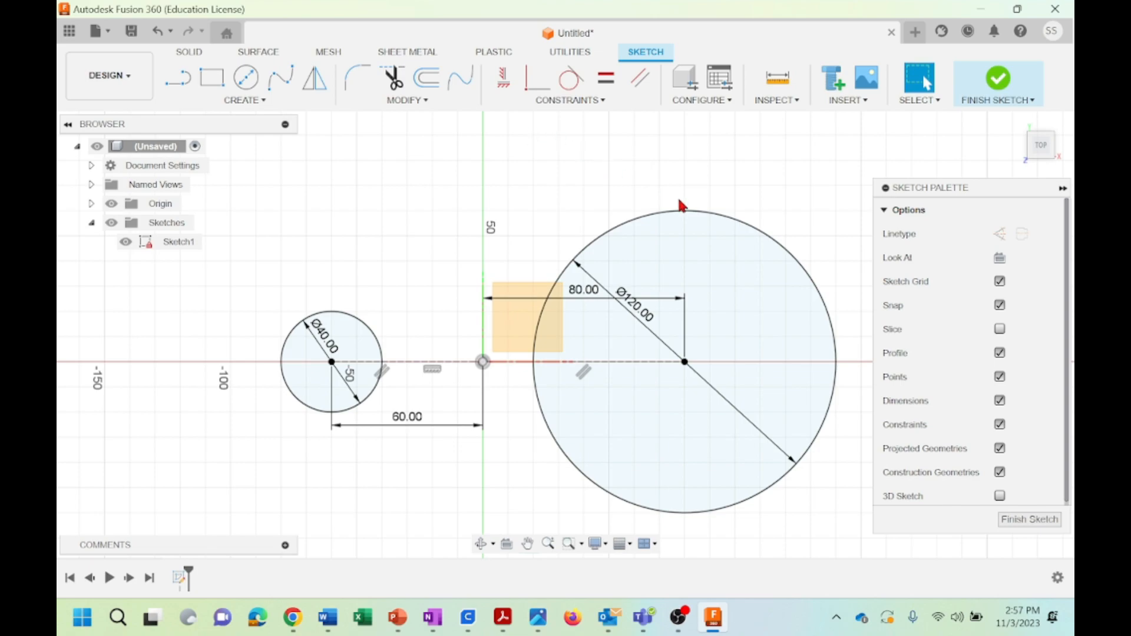
{"action": "left_click", "coordinate": [281, 88]}
{"action": "key", "text": "l"}
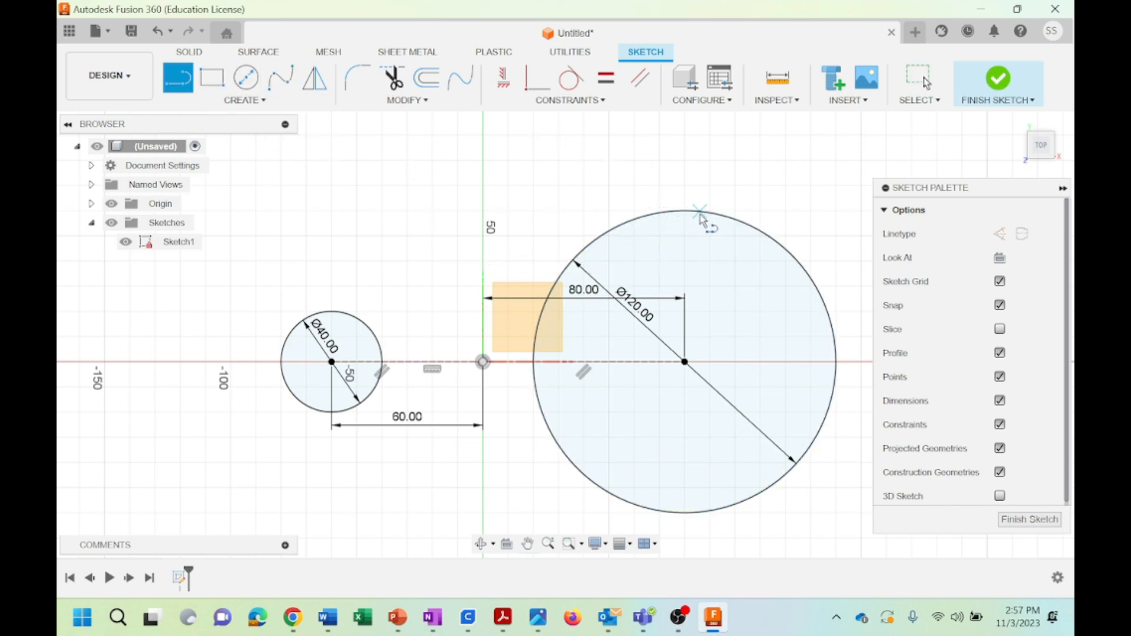
{"action": "left_click", "coordinate": [671, 211]}
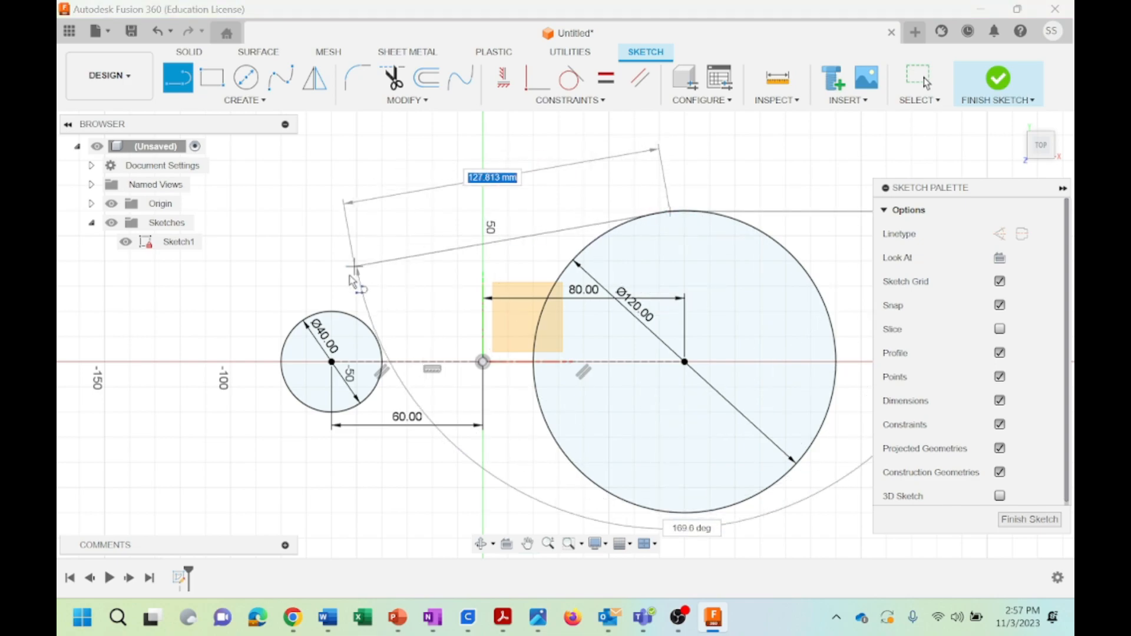
{"action": "double_click", "coordinate": [325, 311]}
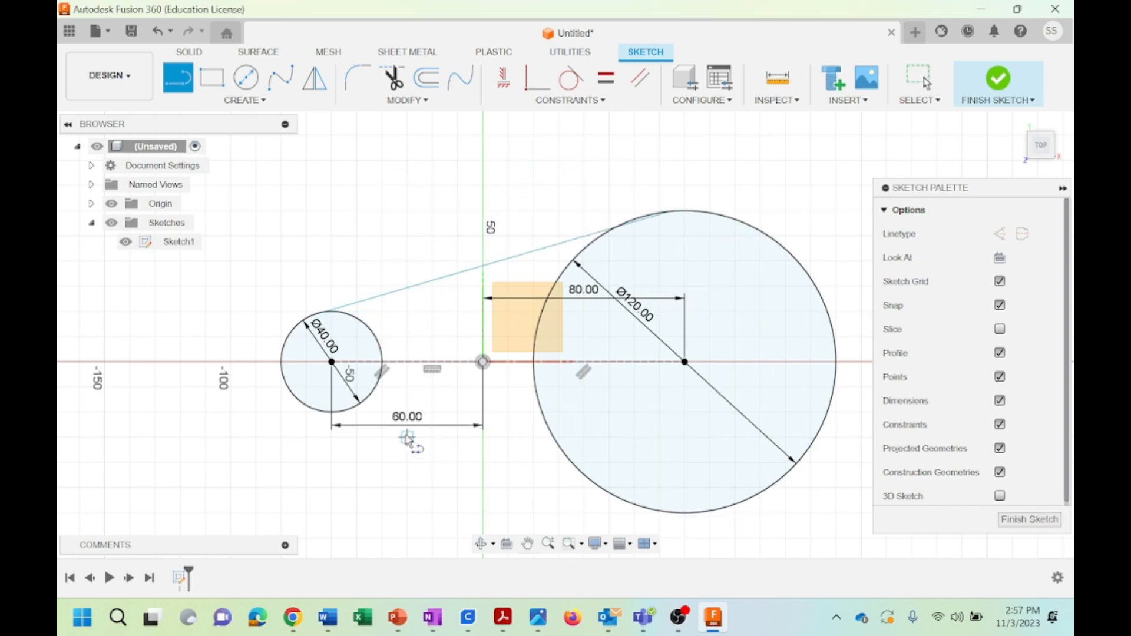
{"action": "left_click", "coordinate": [357, 407]}
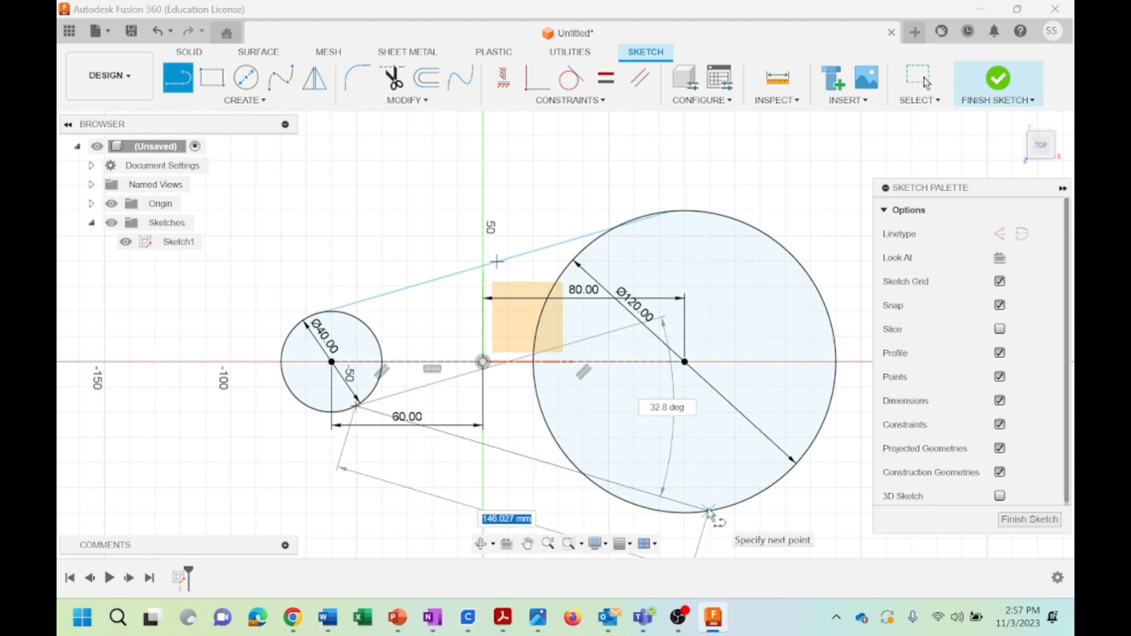
{"action": "double_click", "coordinate": [709, 511]}
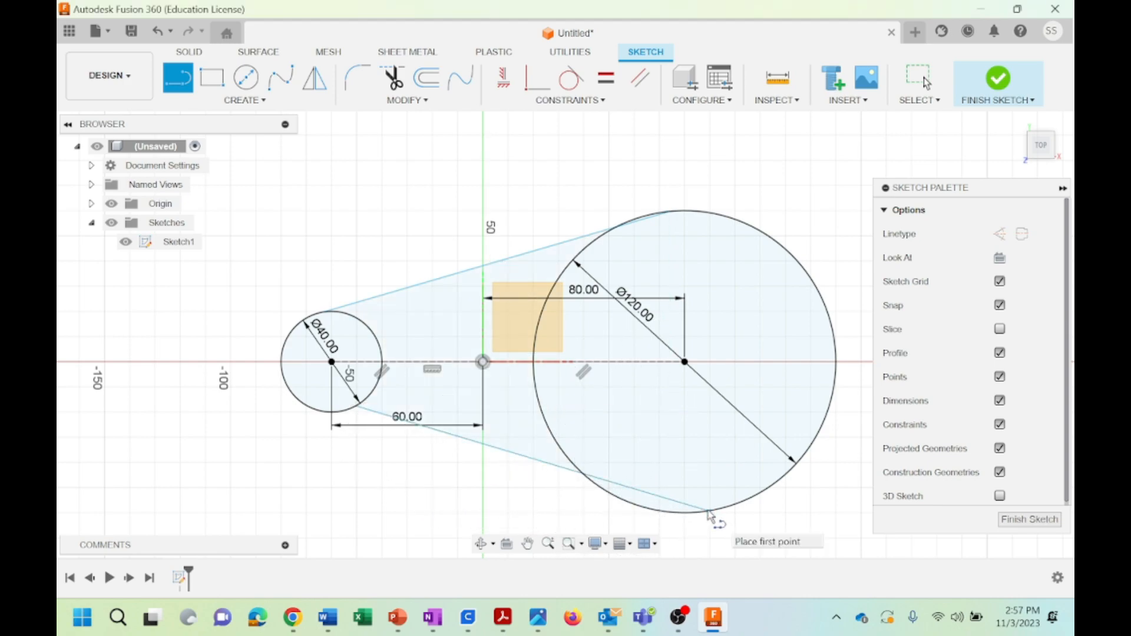
{"action": "key", "text": "Escape"}
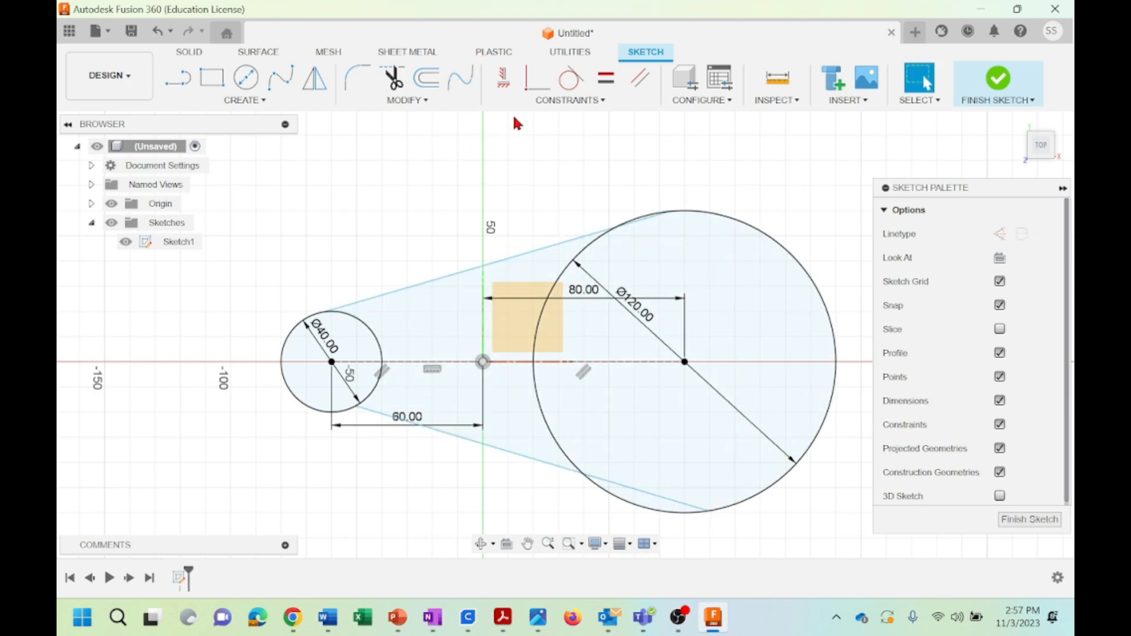
Apply tangent constraints between the upper slanted line and both the 40 mm and 120 mm circles
{"action": "left_click", "coordinate": [589, 99]}
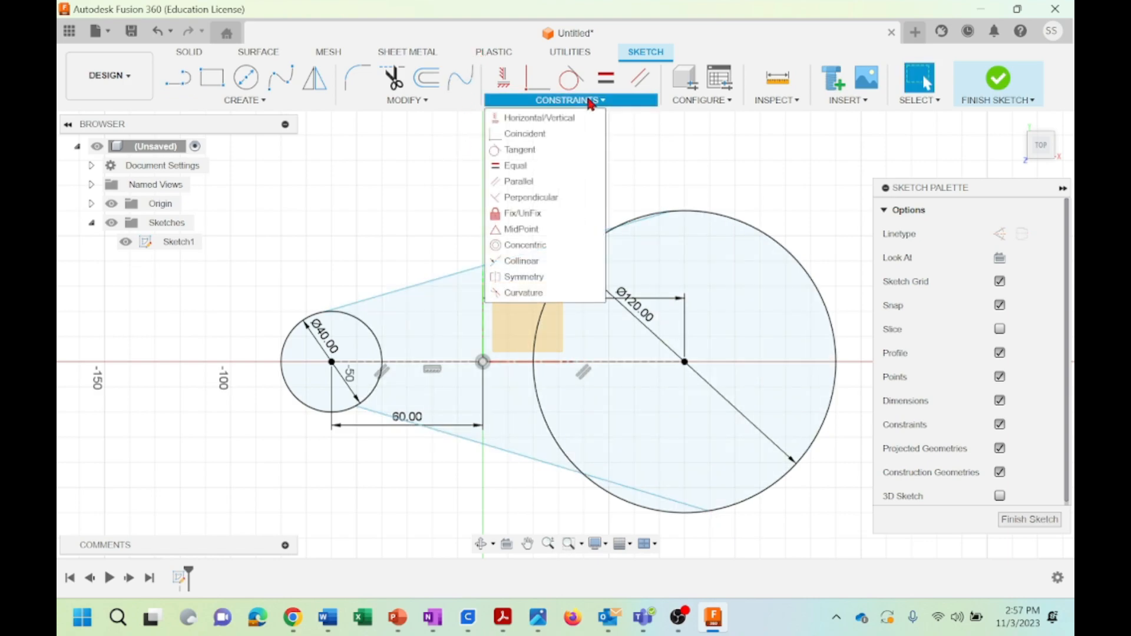
{"action": "left_click", "coordinate": [528, 150]}
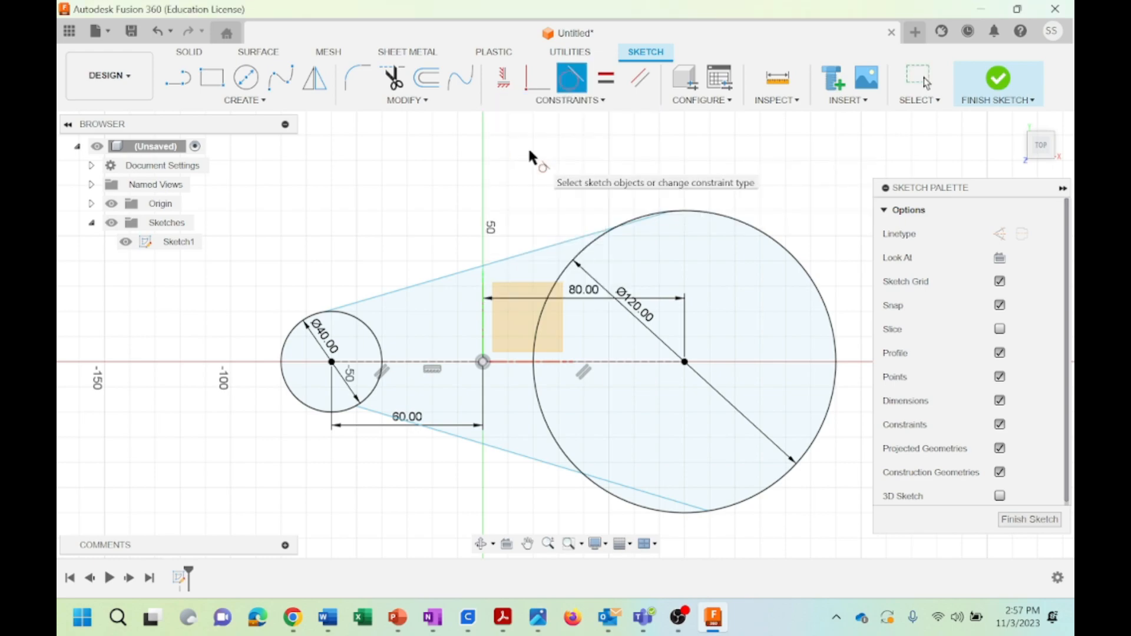
{"action": "left_click", "coordinate": [379, 293]}
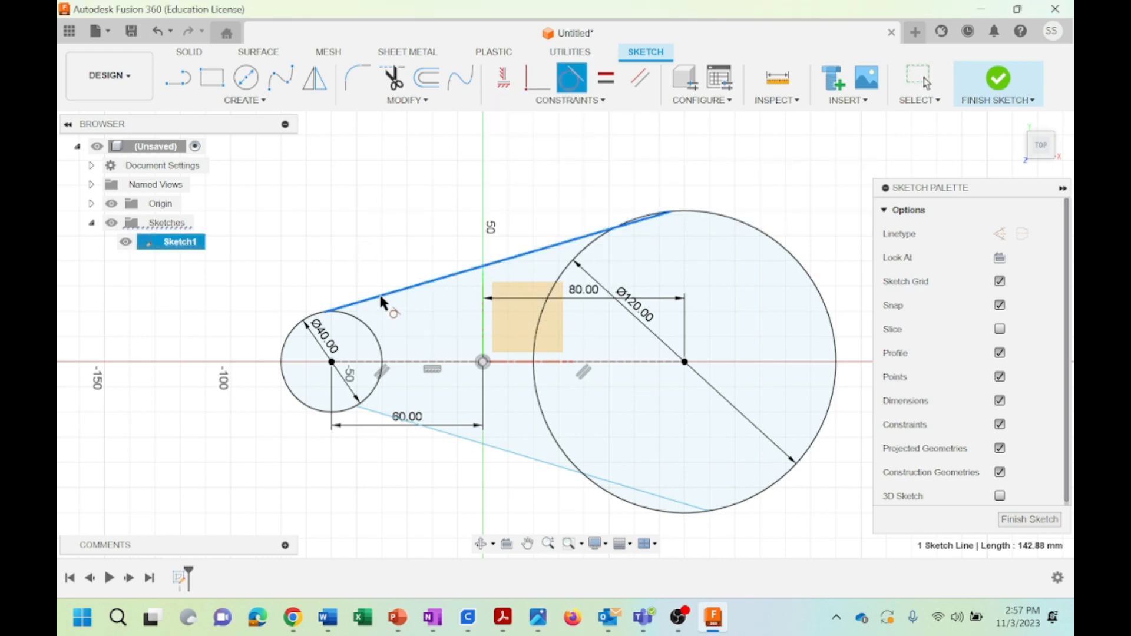
{"action": "left_click", "coordinate": [363, 324]}
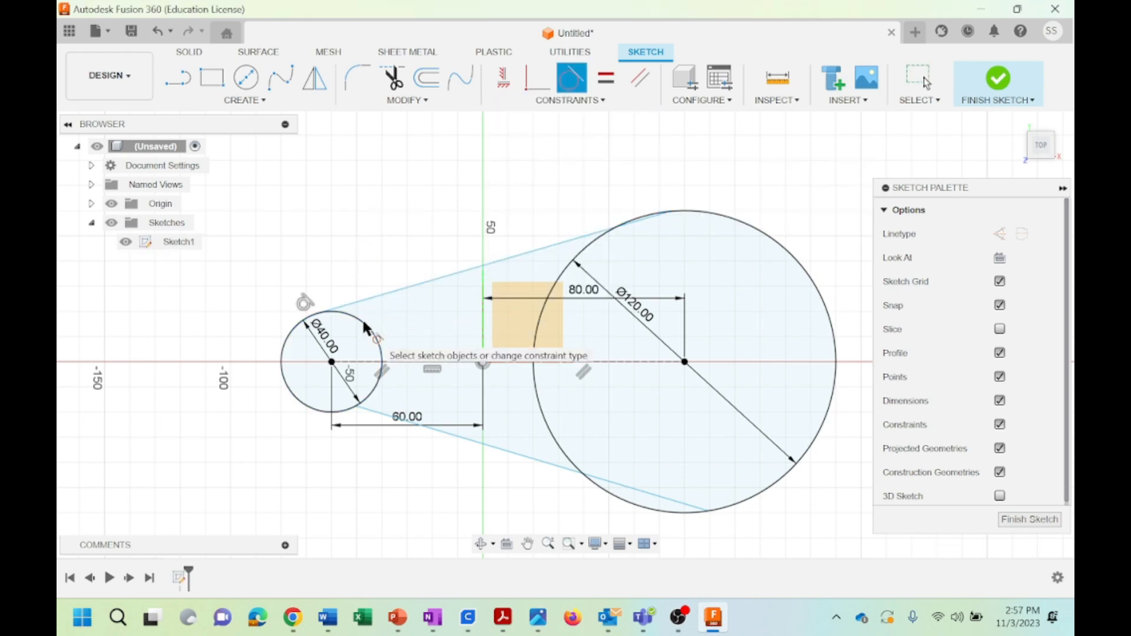
{"action": "left_click", "coordinate": [551, 252]}
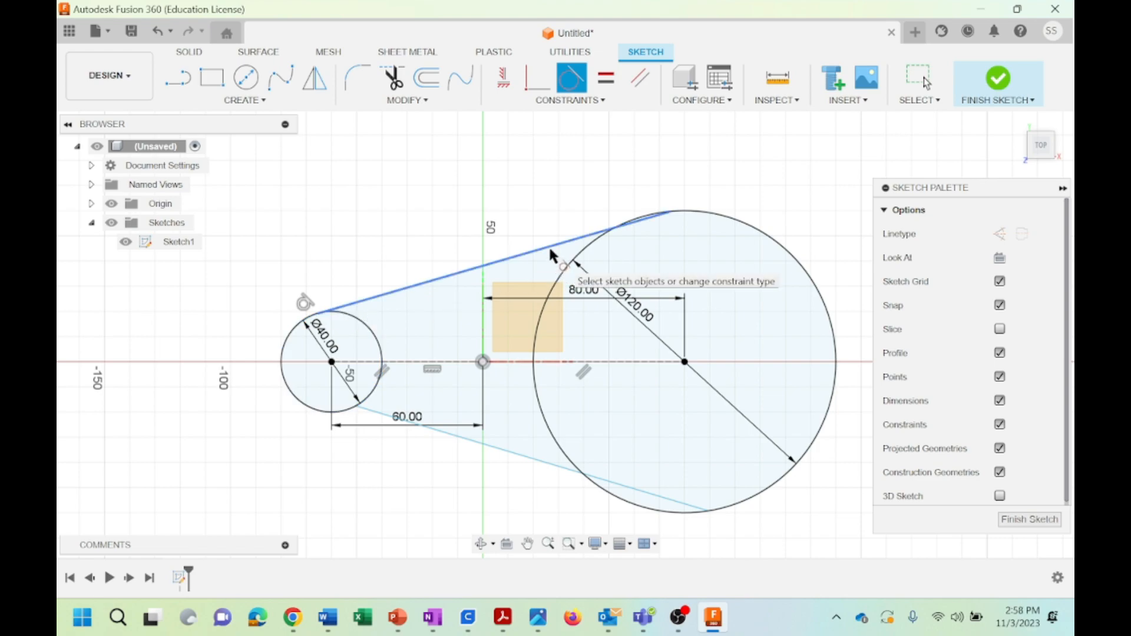
{"action": "left_click", "coordinate": [588, 258]}
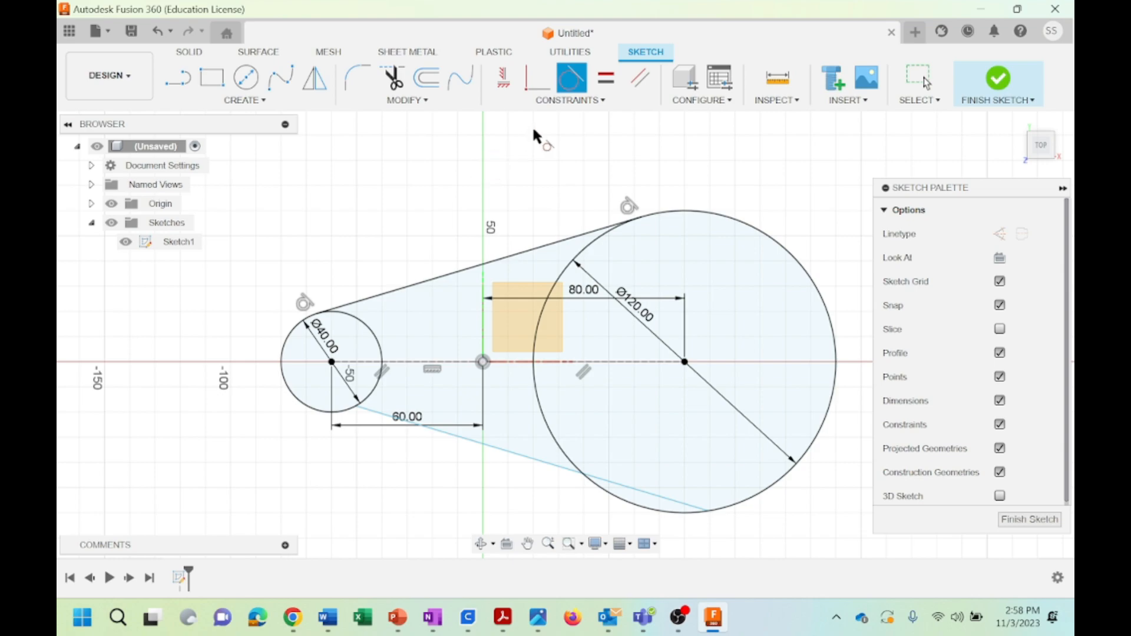
Make the lower slanted line tangent to both the small and the large circle
{"action": "left_click", "coordinate": [373, 331]}
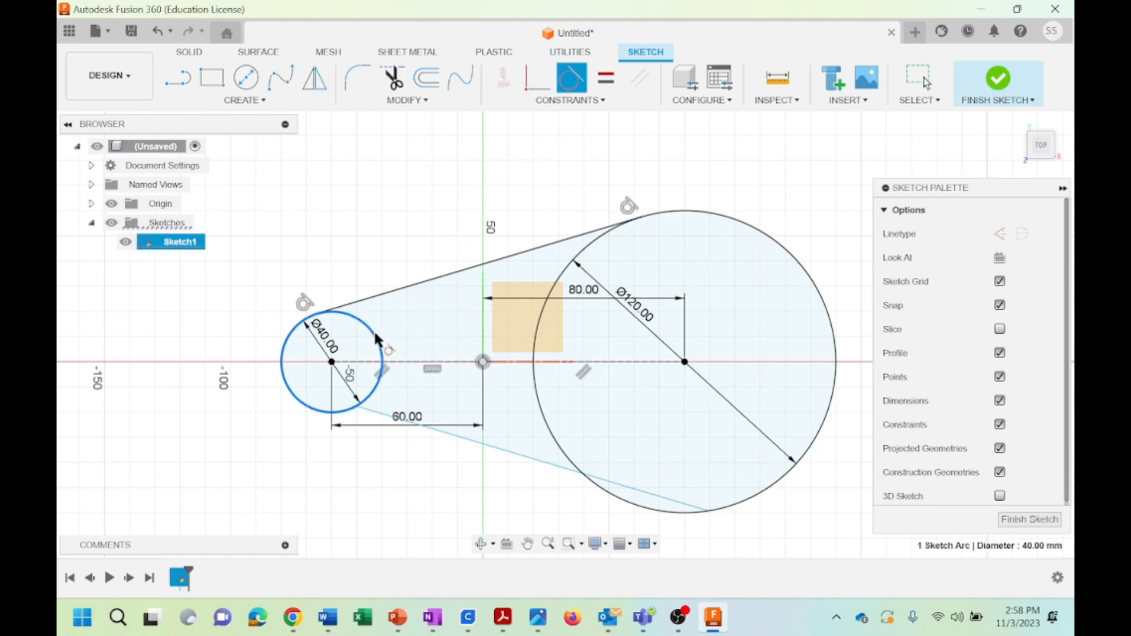
{"action": "left_click", "coordinate": [383, 417]}
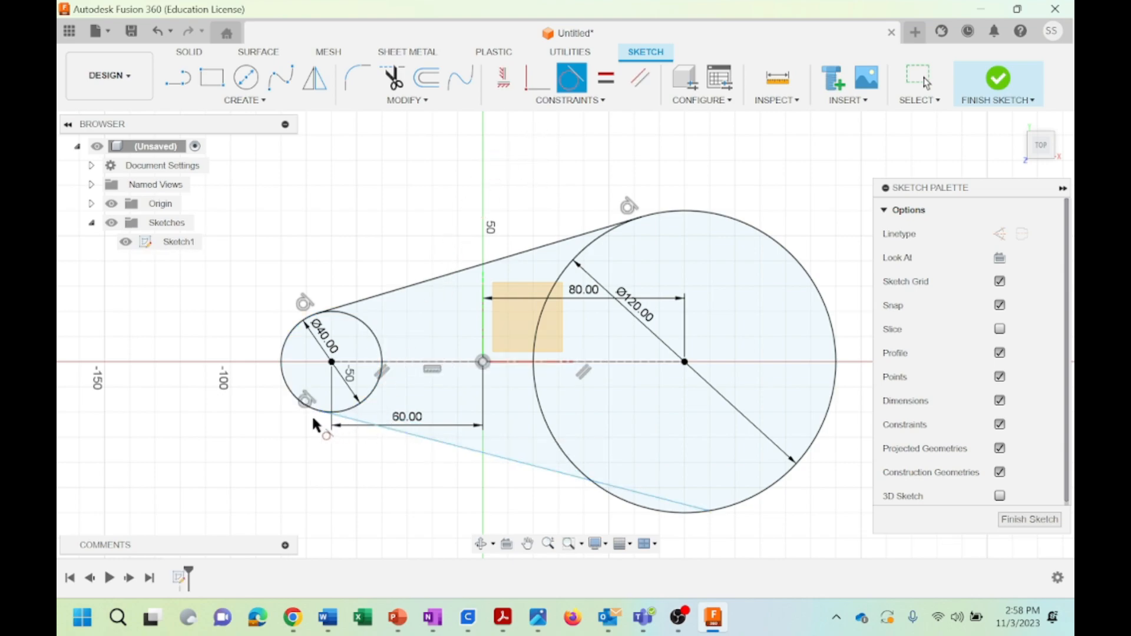
{"action": "left_click", "coordinate": [515, 458]}
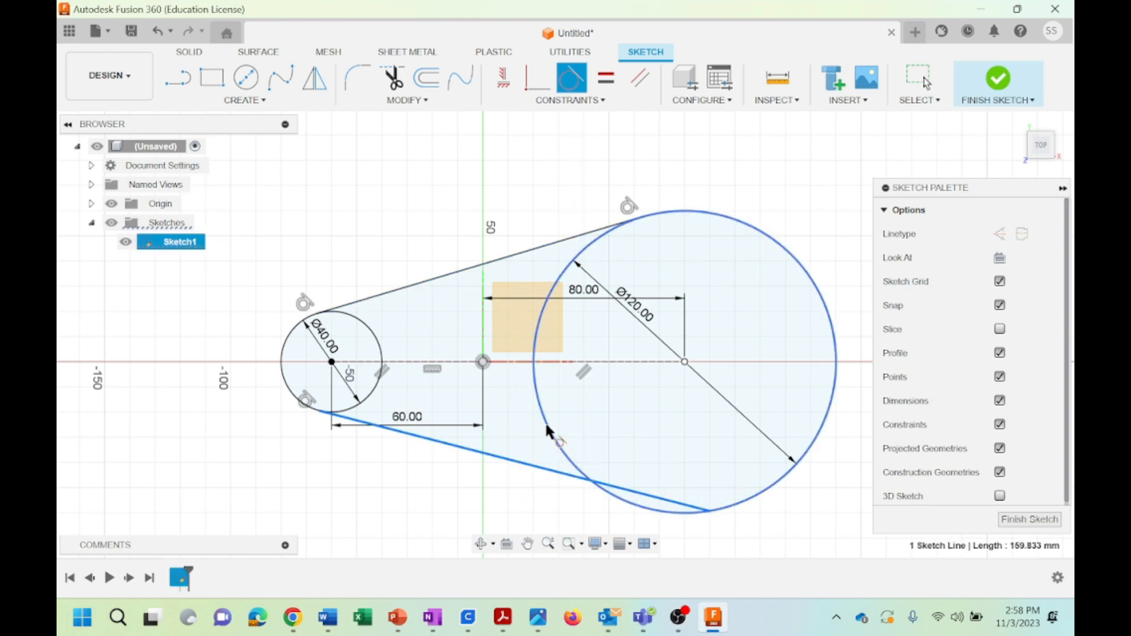
{"action": "left_click", "coordinate": [546, 426]}
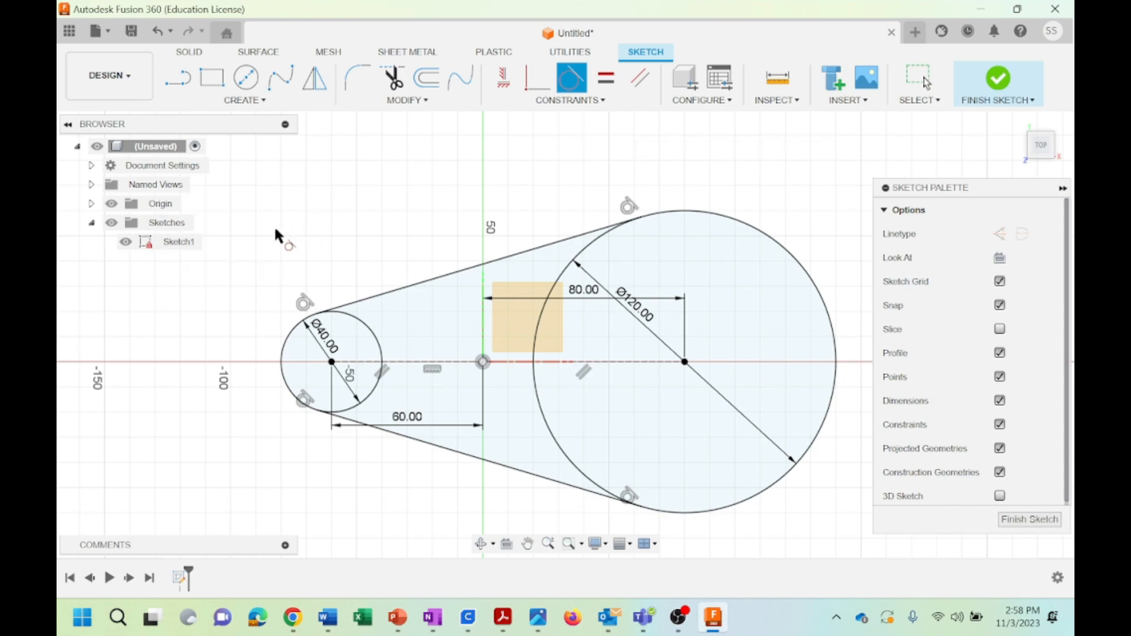
Finish the sketch and extrude both circles and the region between them 40 mm upward as a new body
{"action": "left_click", "coordinate": [1028, 519]}
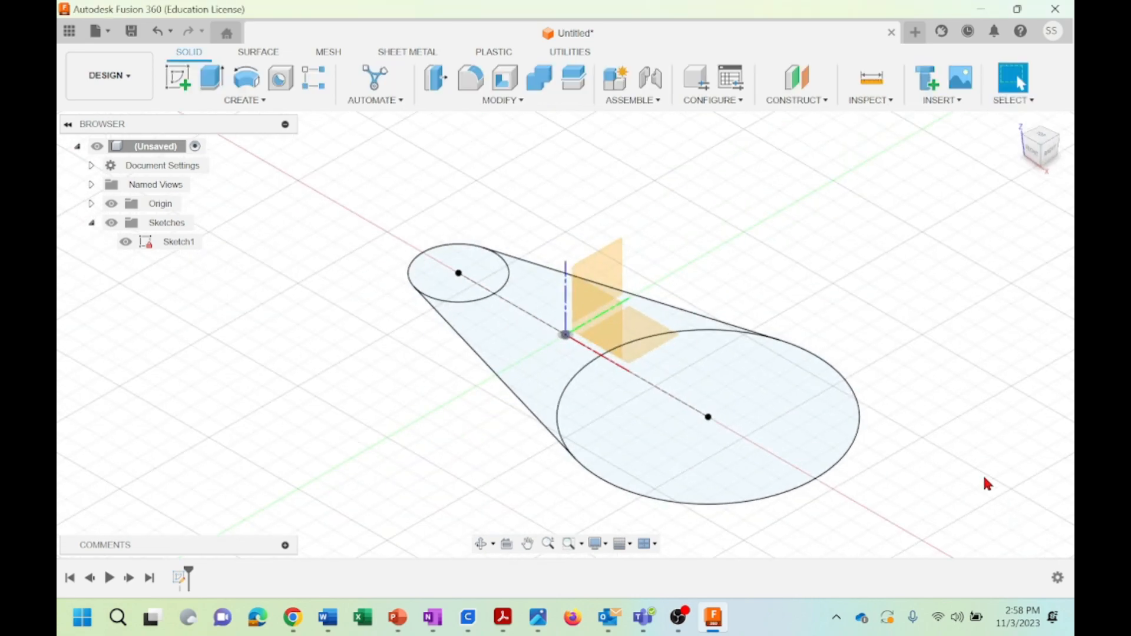
{"action": "left_click", "coordinate": [472, 267]}
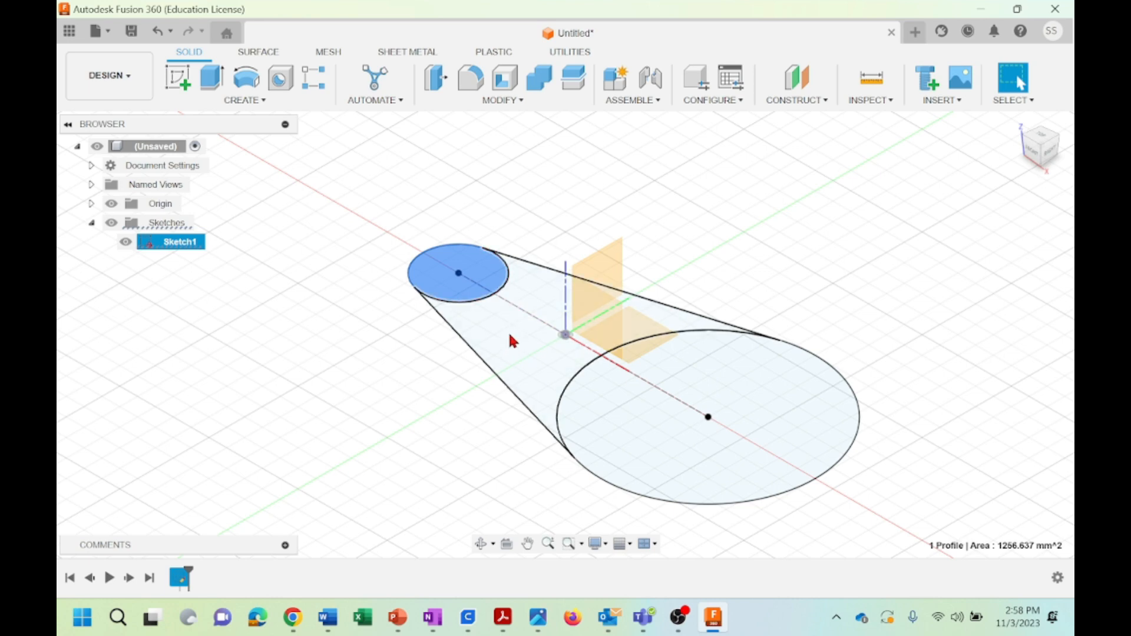
{"action": "left_click", "coordinate": [502, 337], "text": "ctrl"}
{"action": "left_click", "coordinate": [601, 399], "text": "ctrl"}
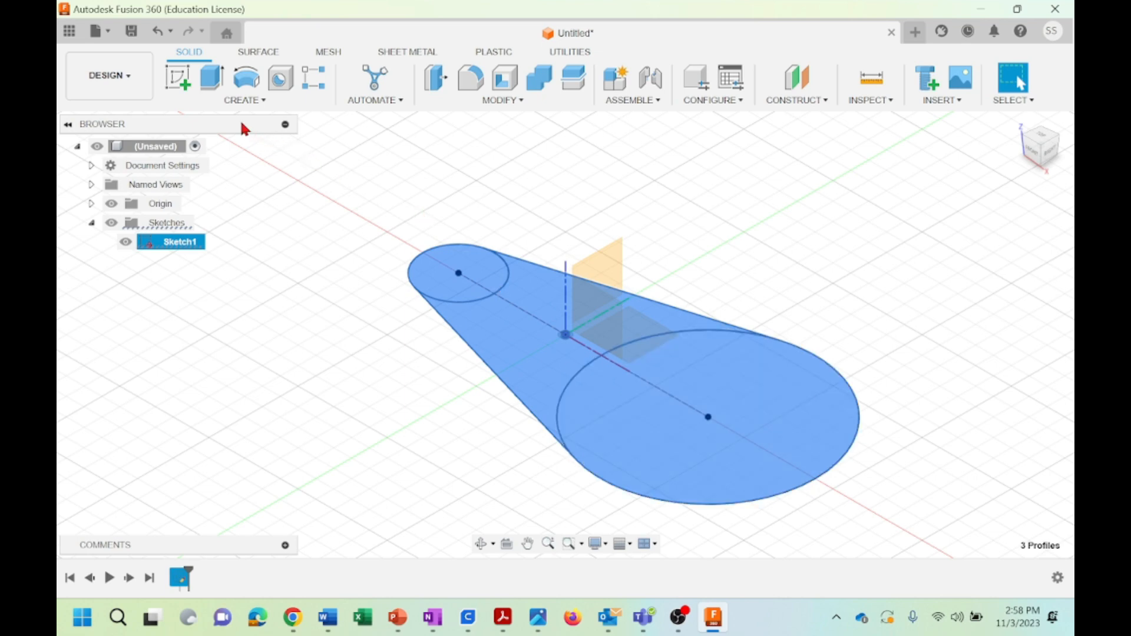
{"action": "left_click", "coordinate": [212, 82]}
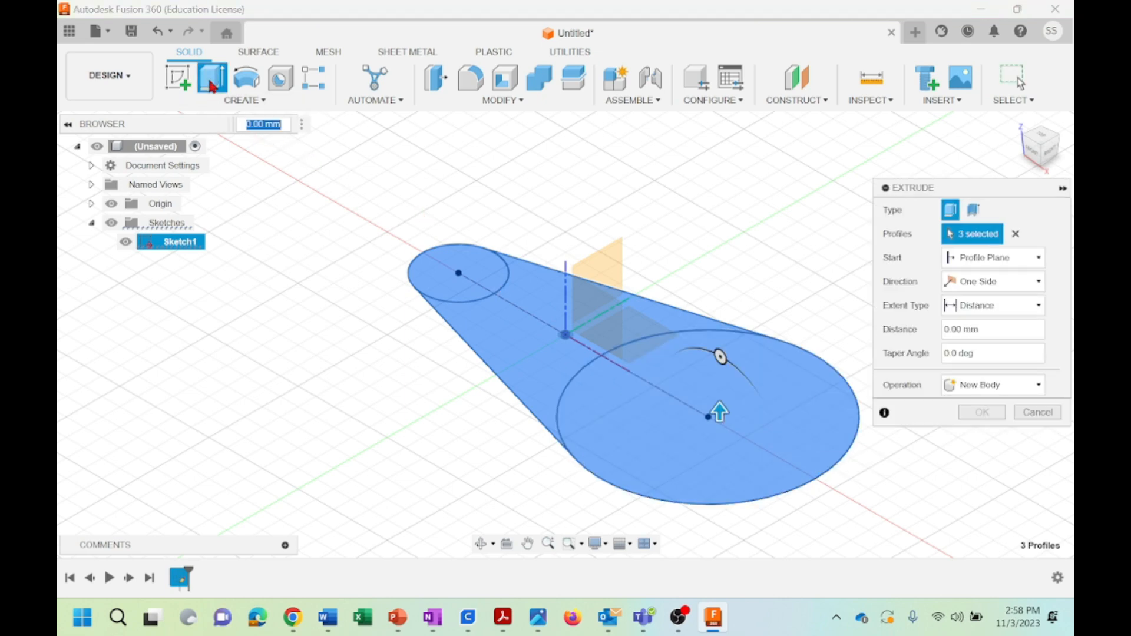
{"action": "left_click_drag", "start_coordinate": [719, 412], "coordinate": [720, 328]}
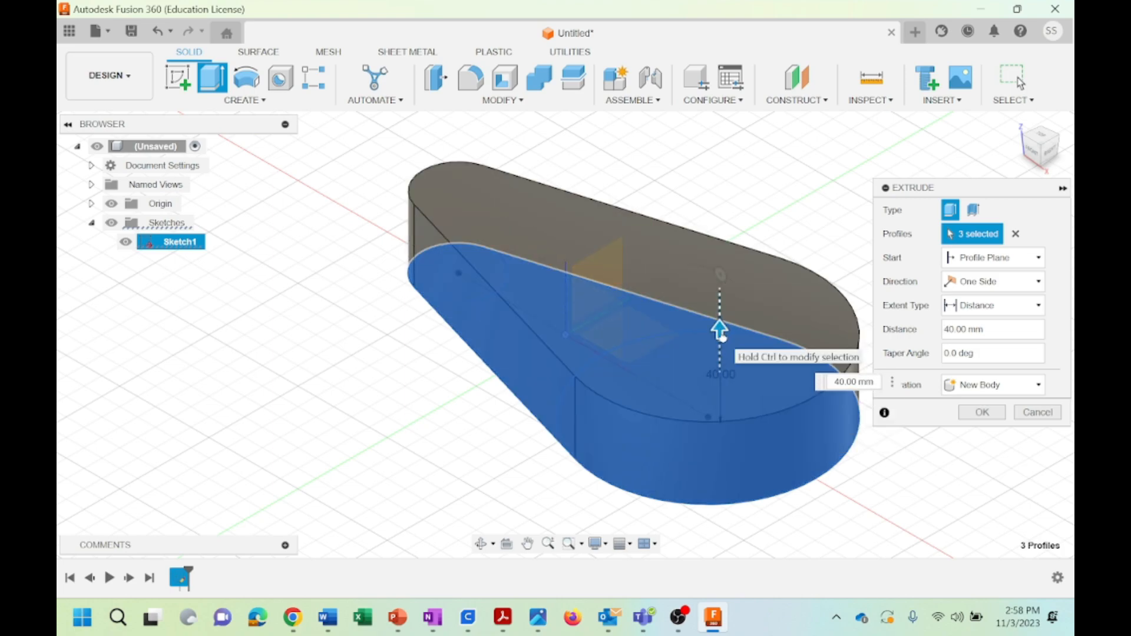
{"action": "left_click", "coordinate": [982, 412]}
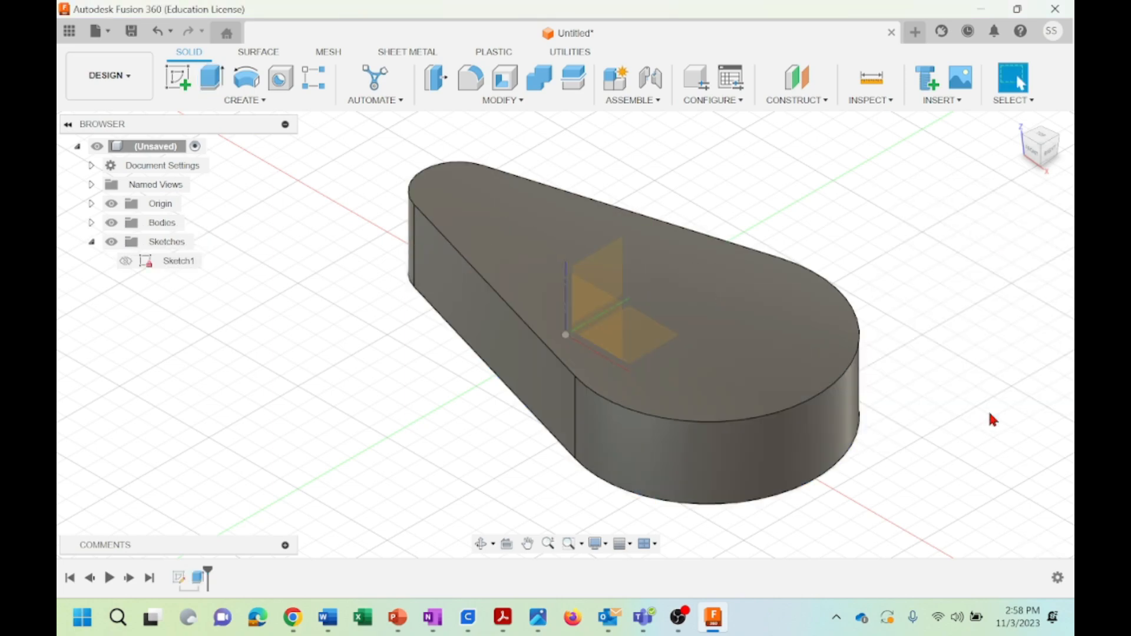
{"action": "left_click", "coordinate": [483, 547]}
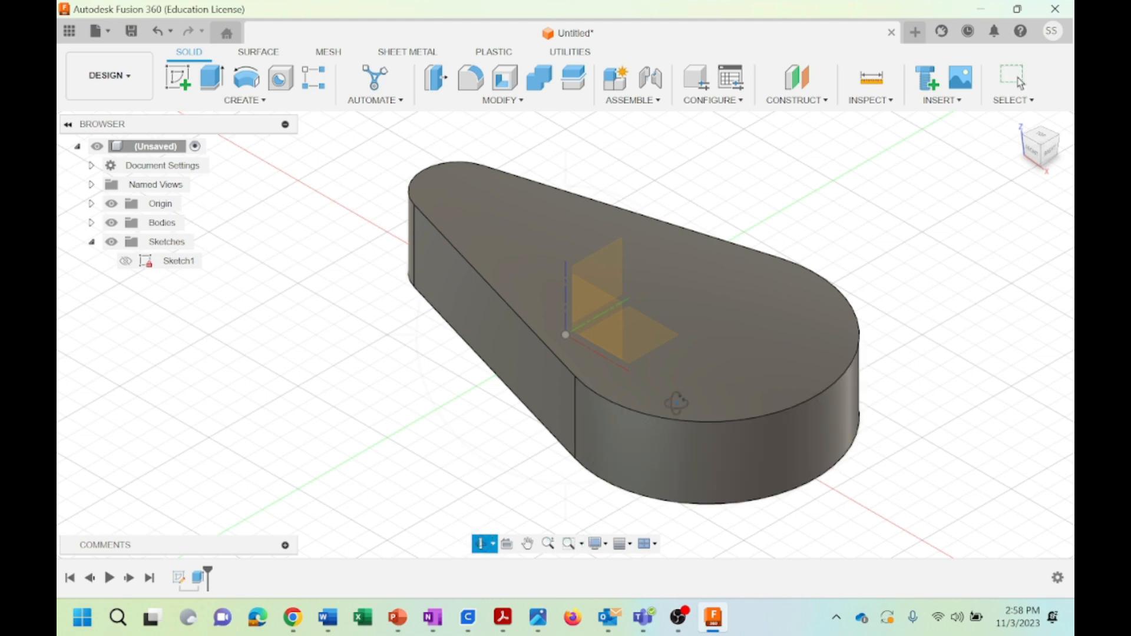
{"action": "left_click_drag", "start_coordinate": [719, 359], "coordinate": [649, 334]}
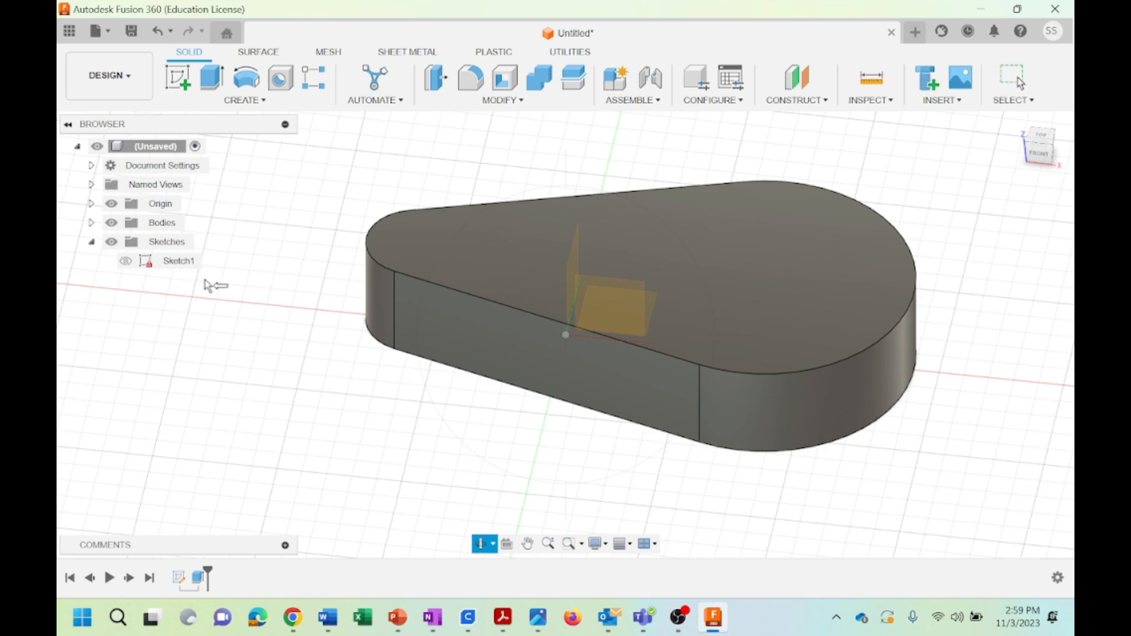
Undo the extrusion and all circle, line and constraint work, keeping an empty sketch open on the top plane
{"action": "left_click", "coordinate": [156, 34]}
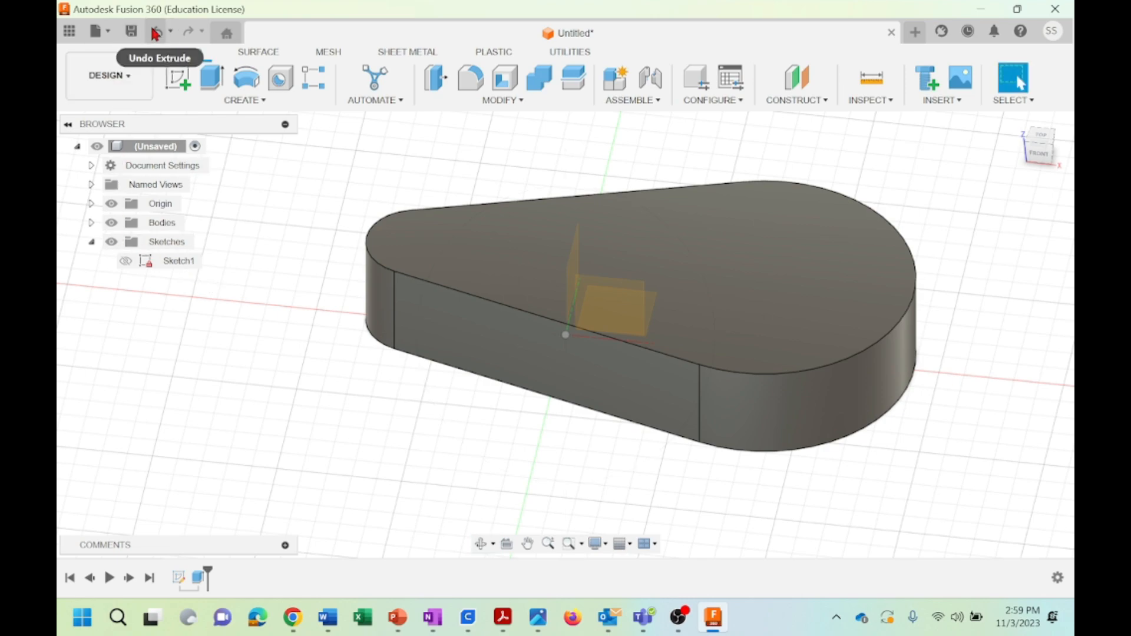
{"action": "left_click", "coordinate": [155, 33]}
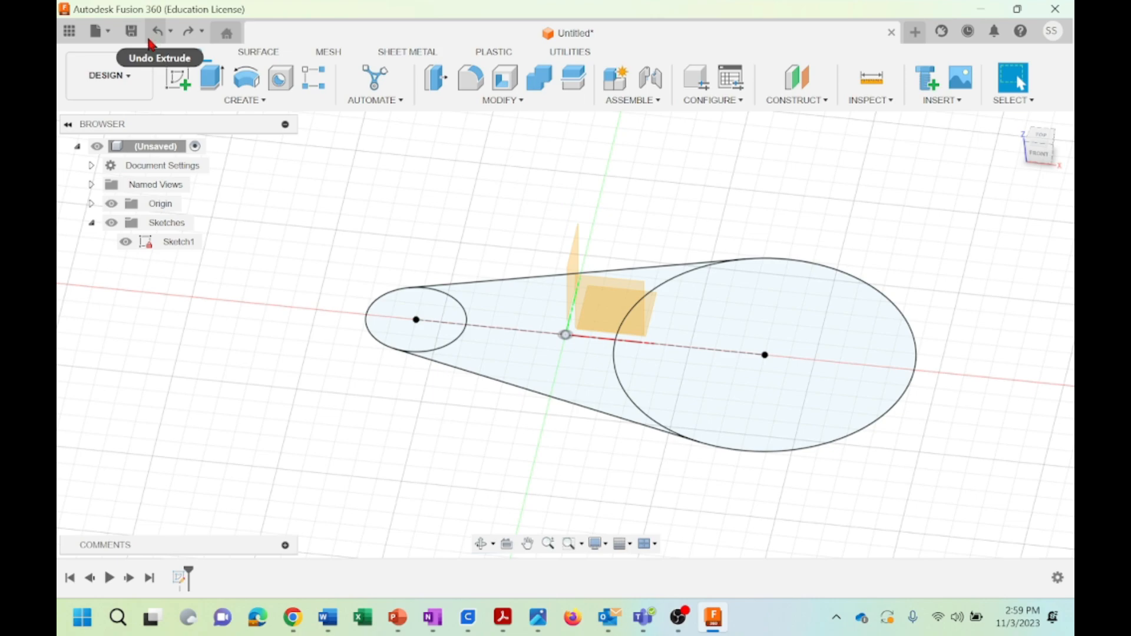
{"action": "left_click", "coordinate": [157, 33]}
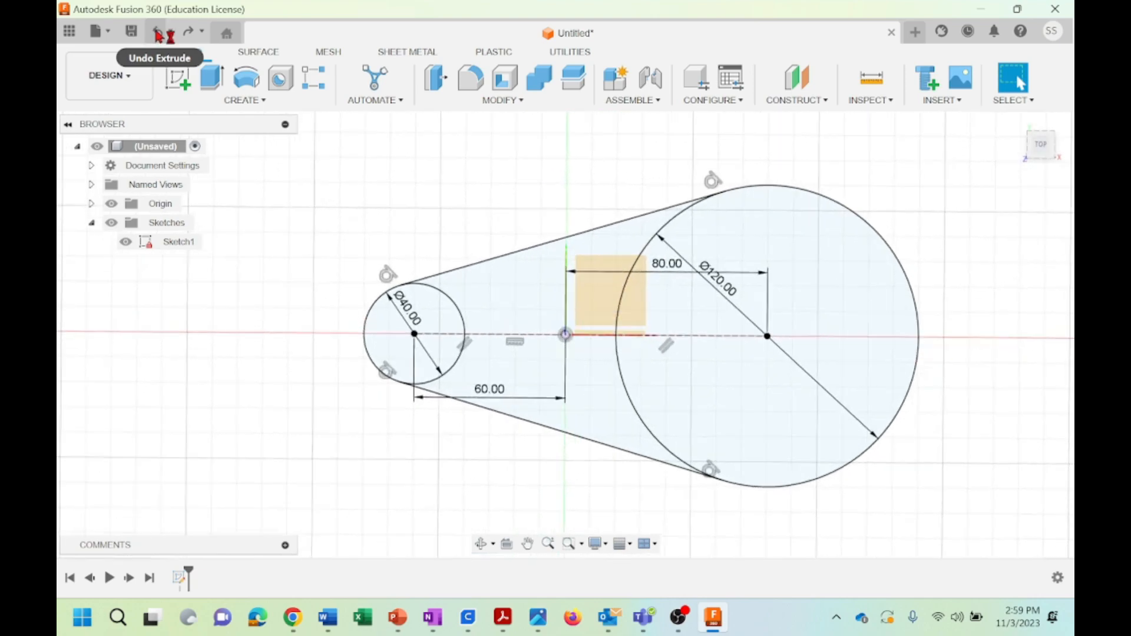
{"action": "left_click", "coordinate": [158, 36]}
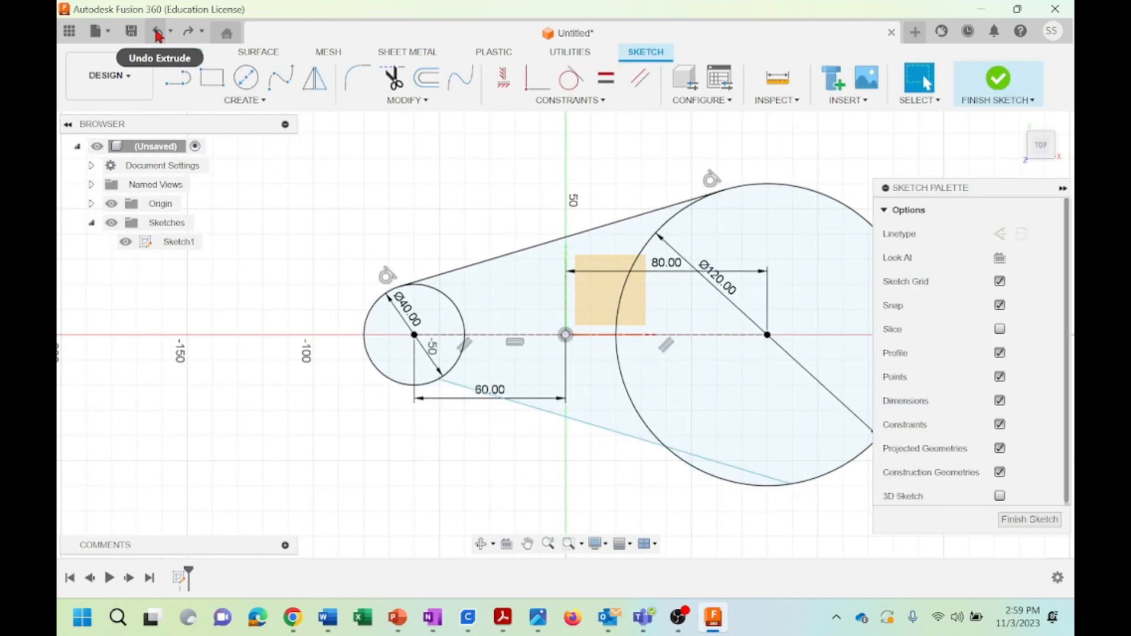
{"action": "left_click", "coordinate": [158, 36]}
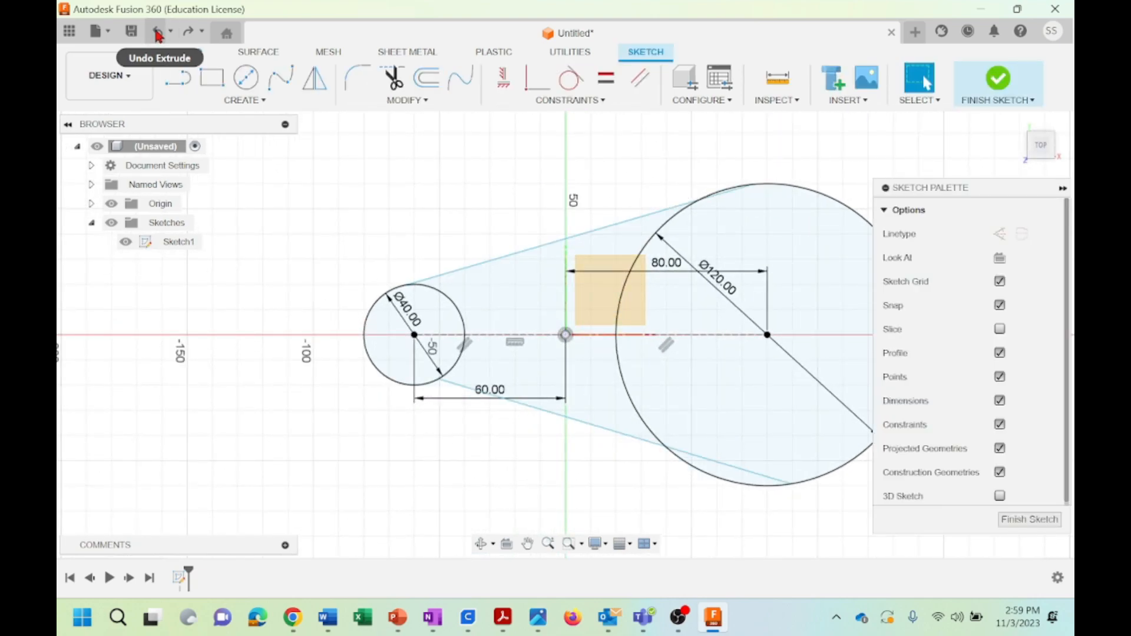
{"action": "left_click", "coordinate": [158, 35]}
{"action": "left_click", "coordinate": [158, 35]}
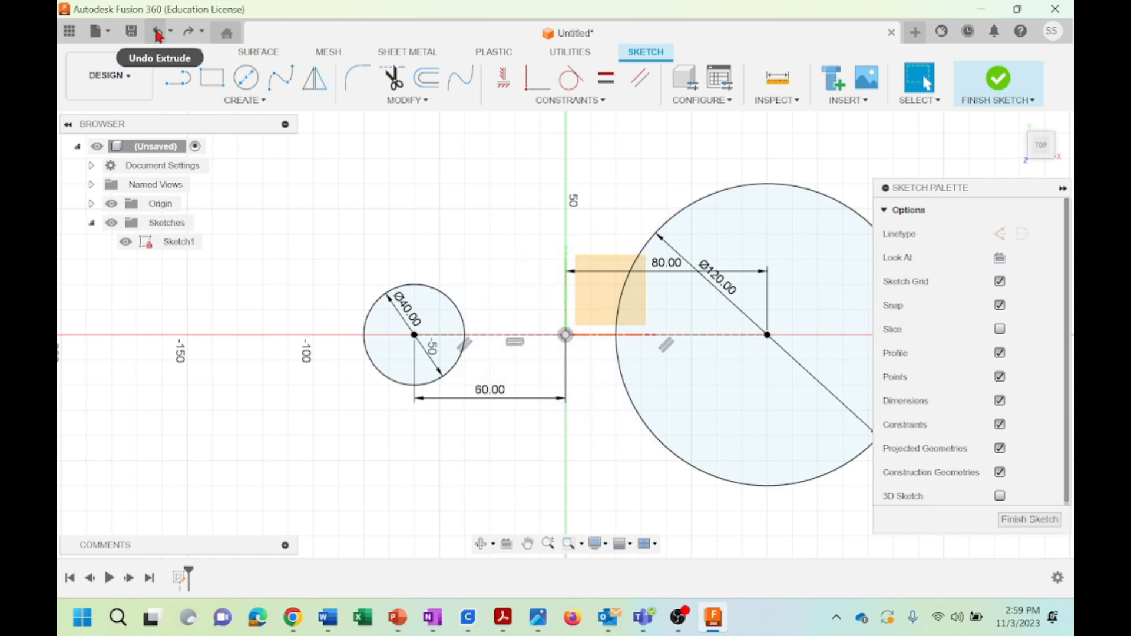
{"action": "left_click", "coordinate": [158, 35]}
{"action": "left_click", "coordinate": [158, 35]}
{"action": "left_click", "coordinate": [158, 35]}
{"action": "left_click", "coordinate": [158, 35]}
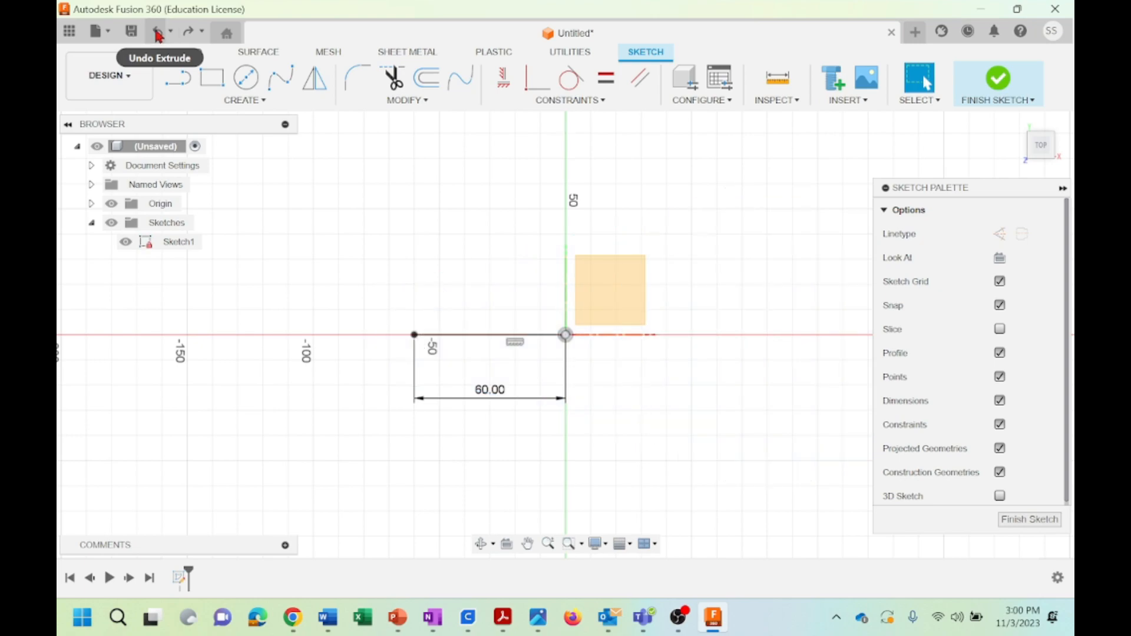
{"action": "left_click", "coordinate": [157, 36]}
{"action": "left_click", "coordinate": [158, 35]}
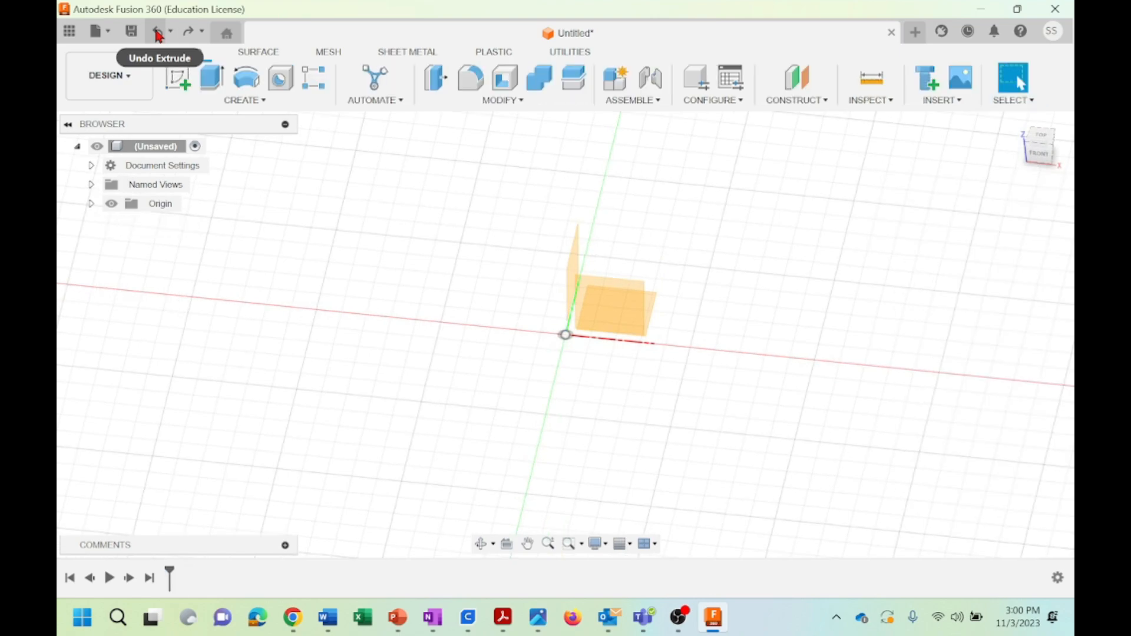
{"action": "left_click", "coordinate": [188, 34]}
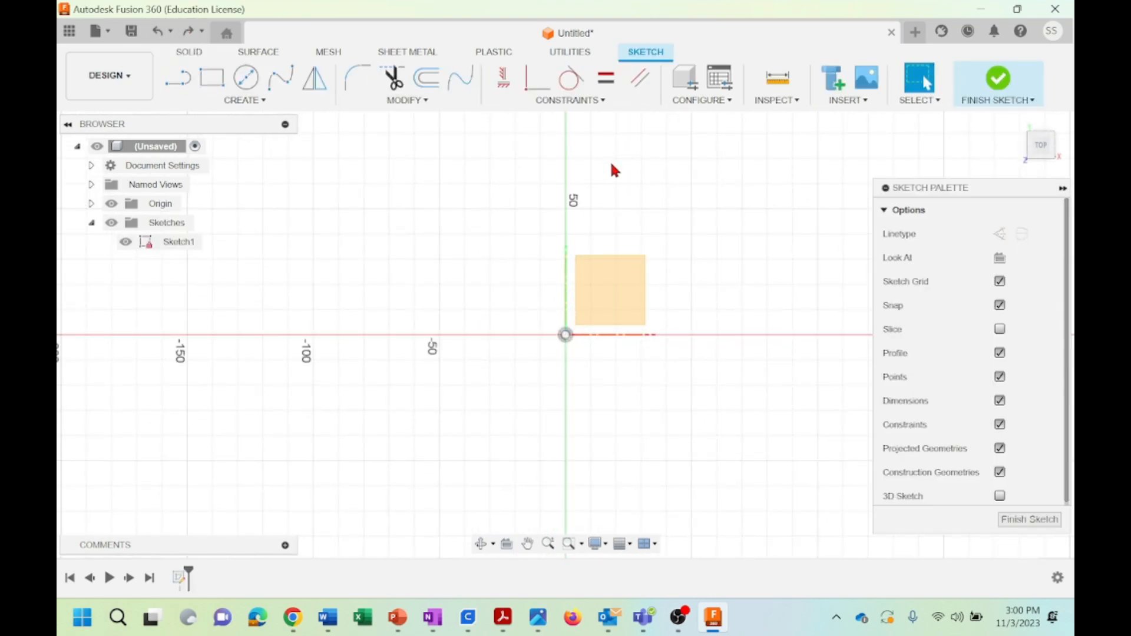
Sketch a 50 mm line above the origin, slanted at about 6.3 degrees
{"action": "left_click", "coordinate": [582, 101]}
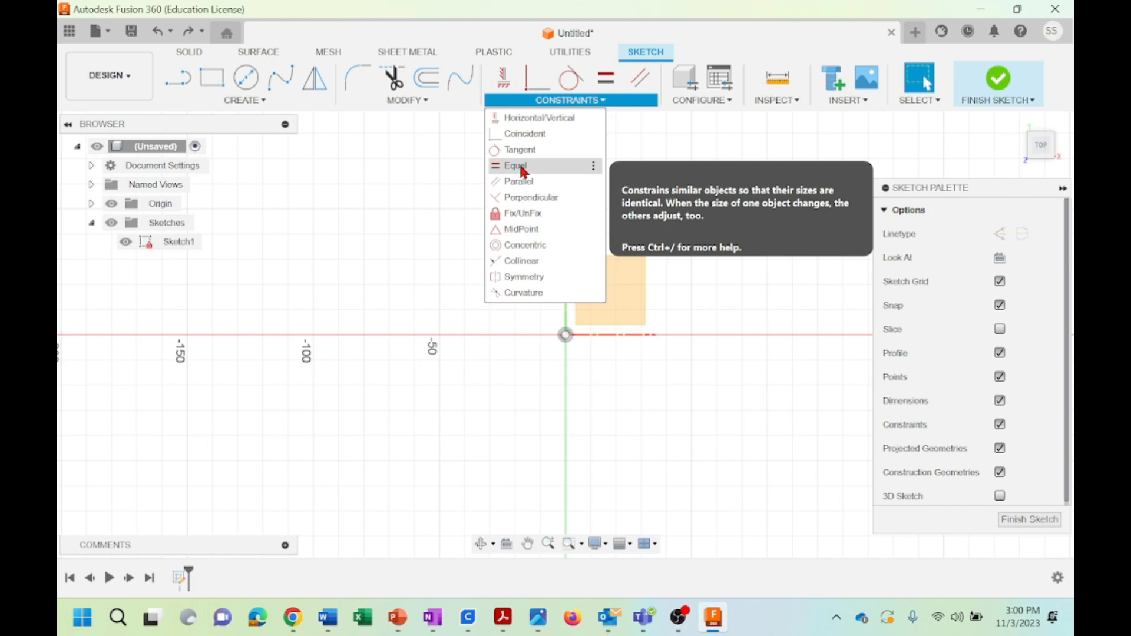
{"action": "left_click", "coordinate": [395, 202]}
{"action": "key", "text": "l"}
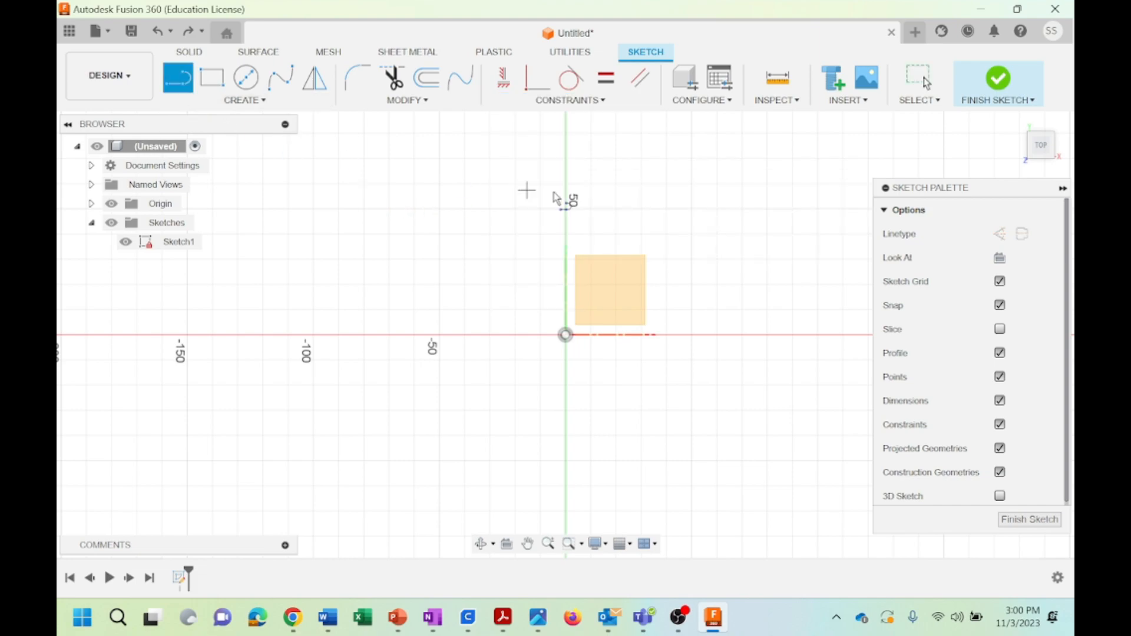
{"action": "left_click", "coordinate": [590, 158]}
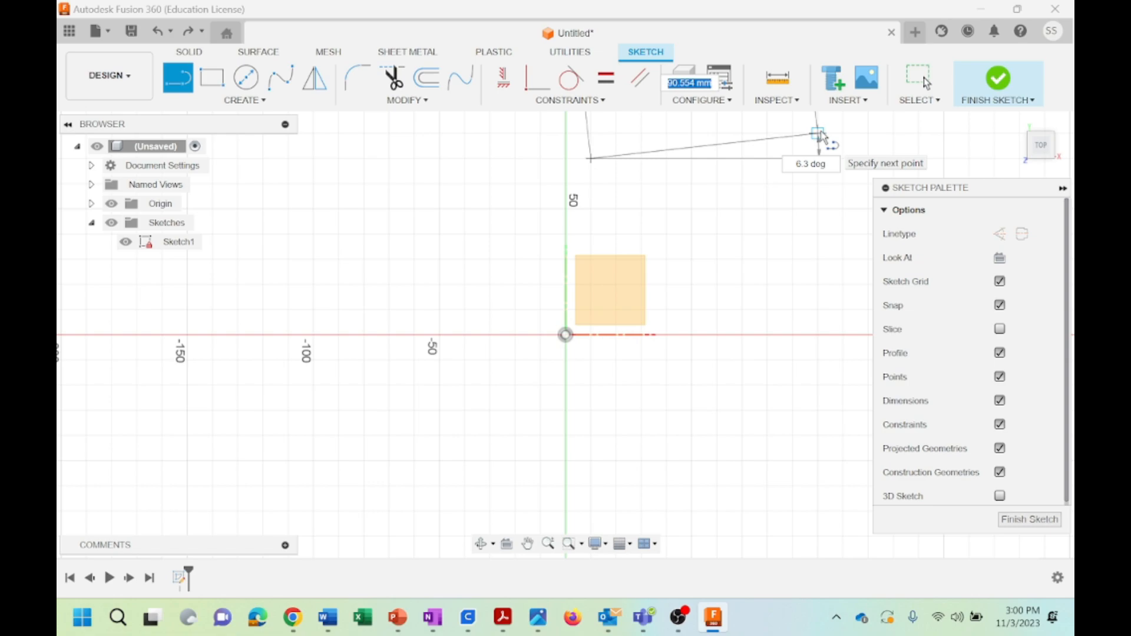
{"action": "type", "text": "50"}
{"action": "key", "text": "Tab"}
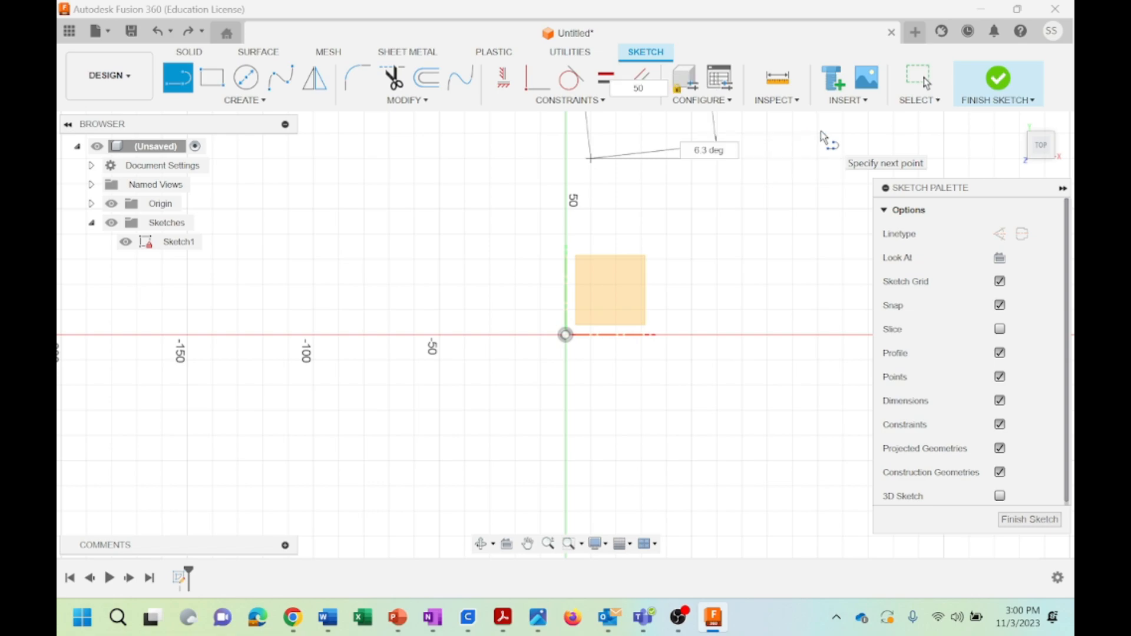
{"action": "key", "text": "Return"}
{"action": "key", "text": "Escape"}
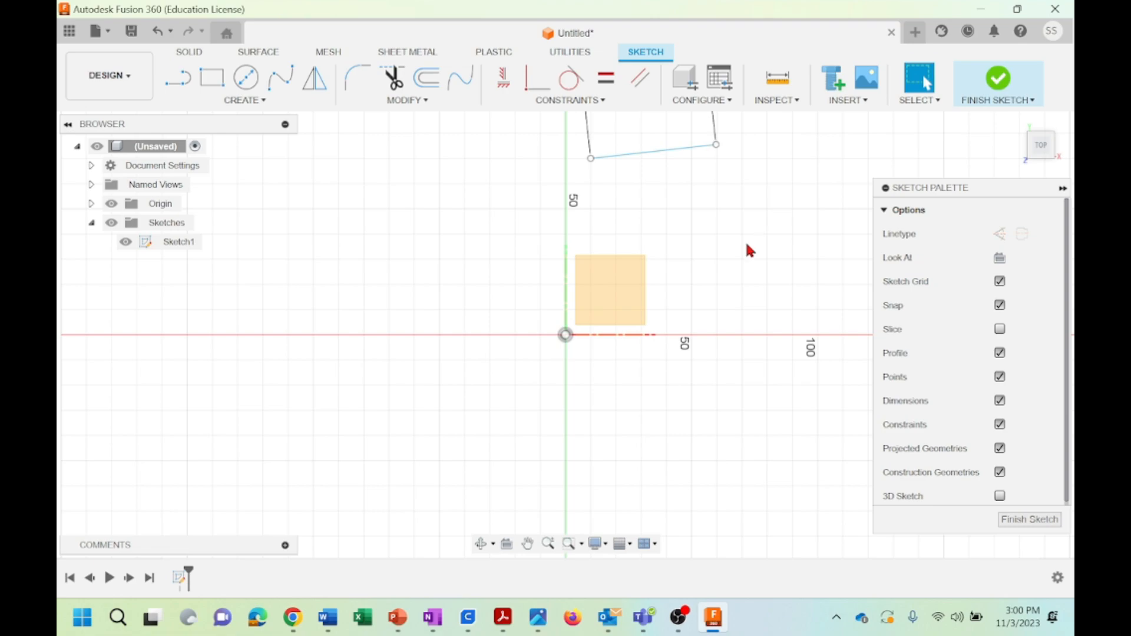
Sketch a second line about 112 mm long just below the 50 mm line and parallel to it
{"action": "middle_click_drag", "start_coordinate": [745, 246], "coordinate": [671, 359]}
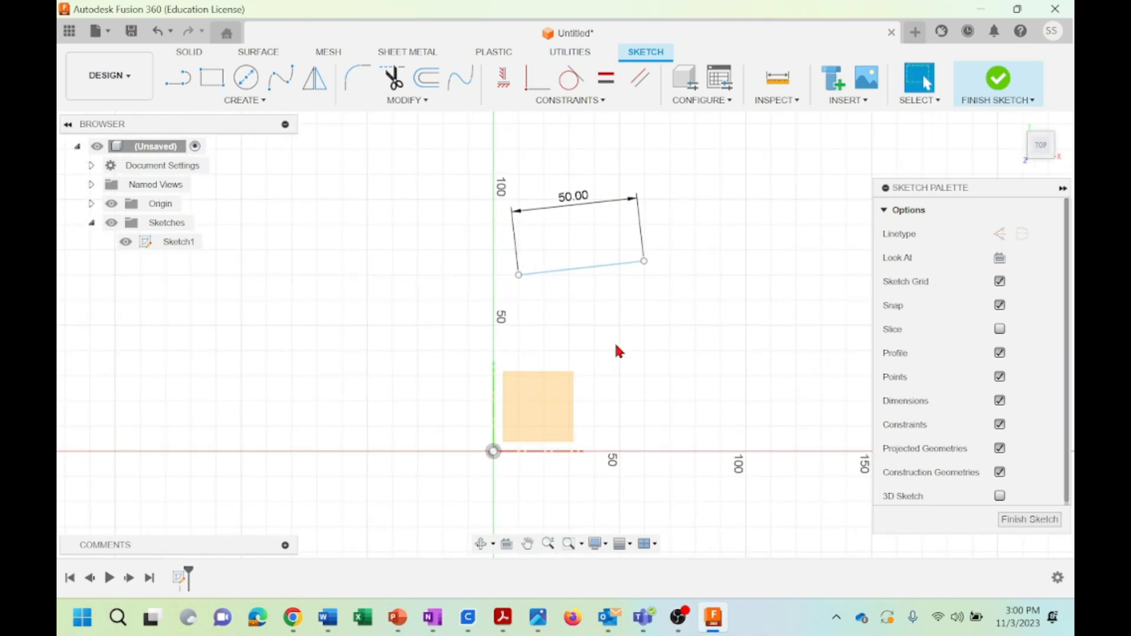
{"action": "left_click", "coordinate": [182, 81]}
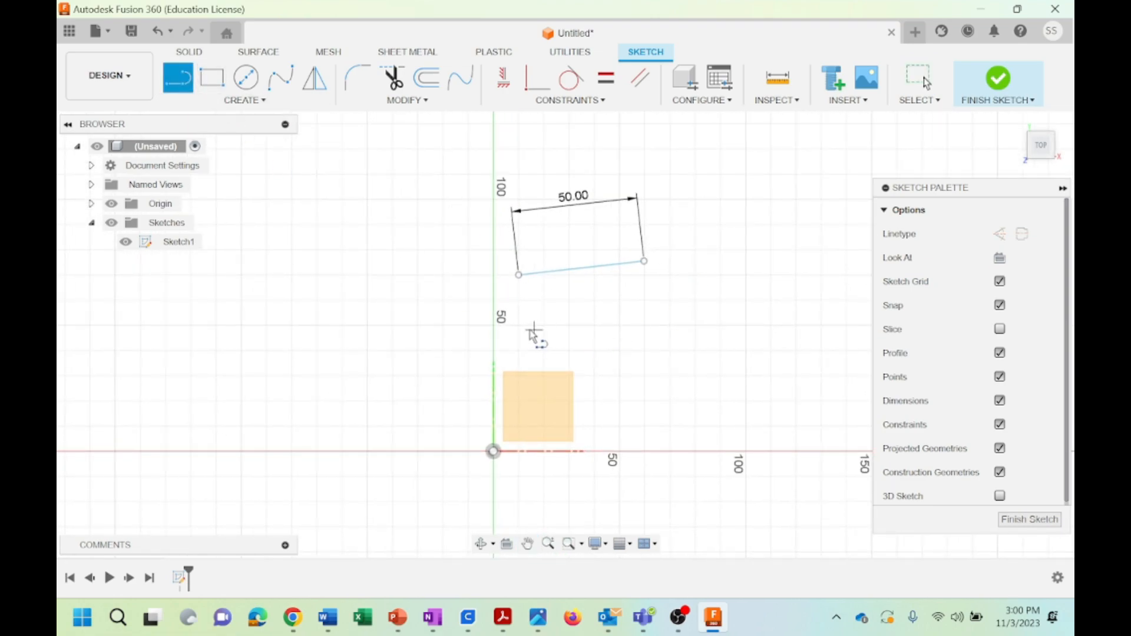
{"action": "left_click", "coordinate": [519, 325]}
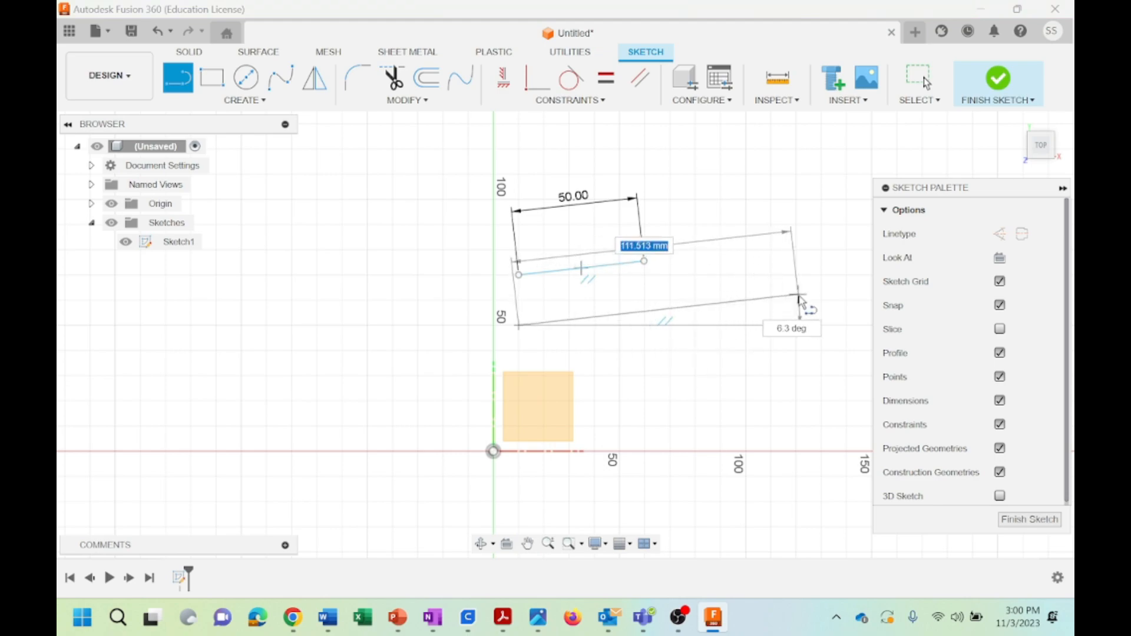
{"action": "left_click", "coordinate": [798, 294]}
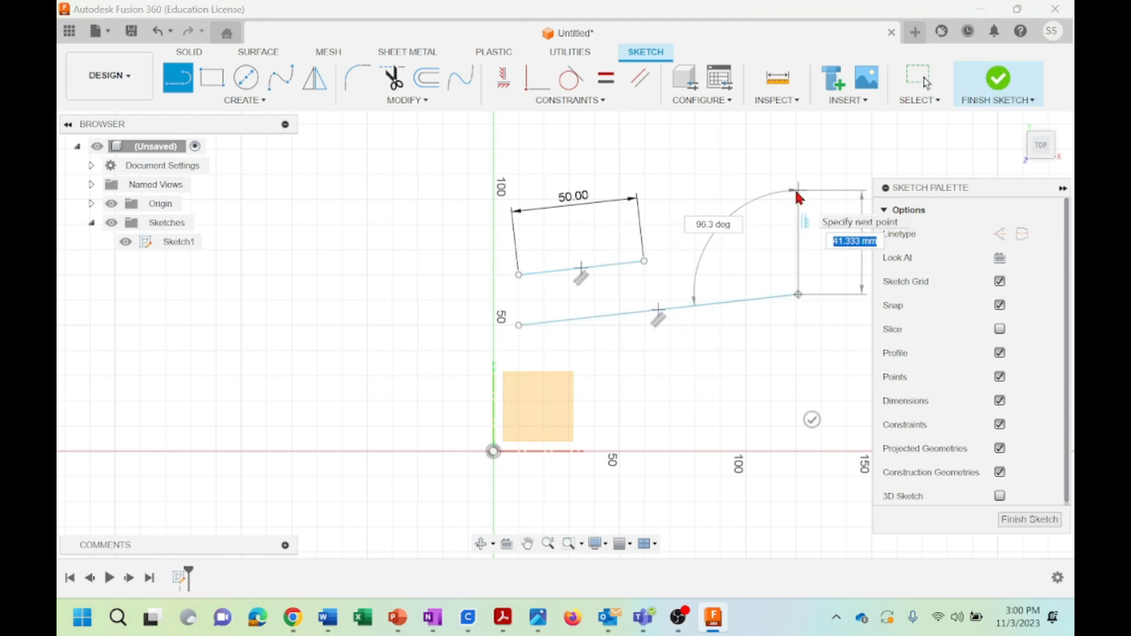
{"action": "key", "text": "Escape"}
Apply an Equal constraint between the 50 mm line and the longer line below it
{"action": "left_click", "coordinate": [575, 101]}
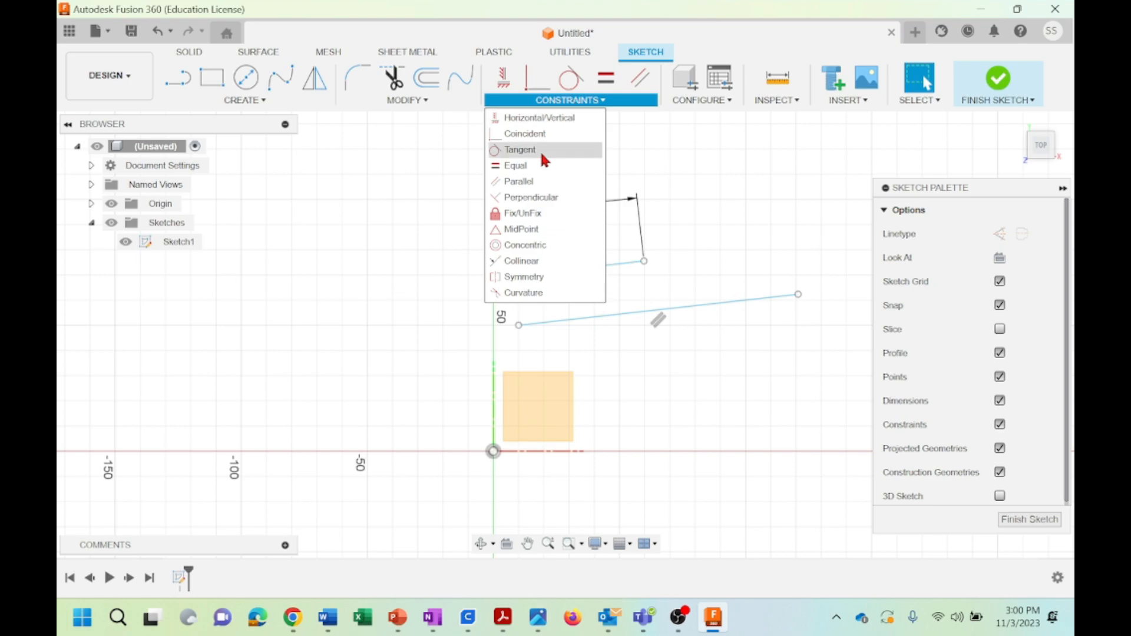
{"action": "left_click", "coordinate": [513, 166]}
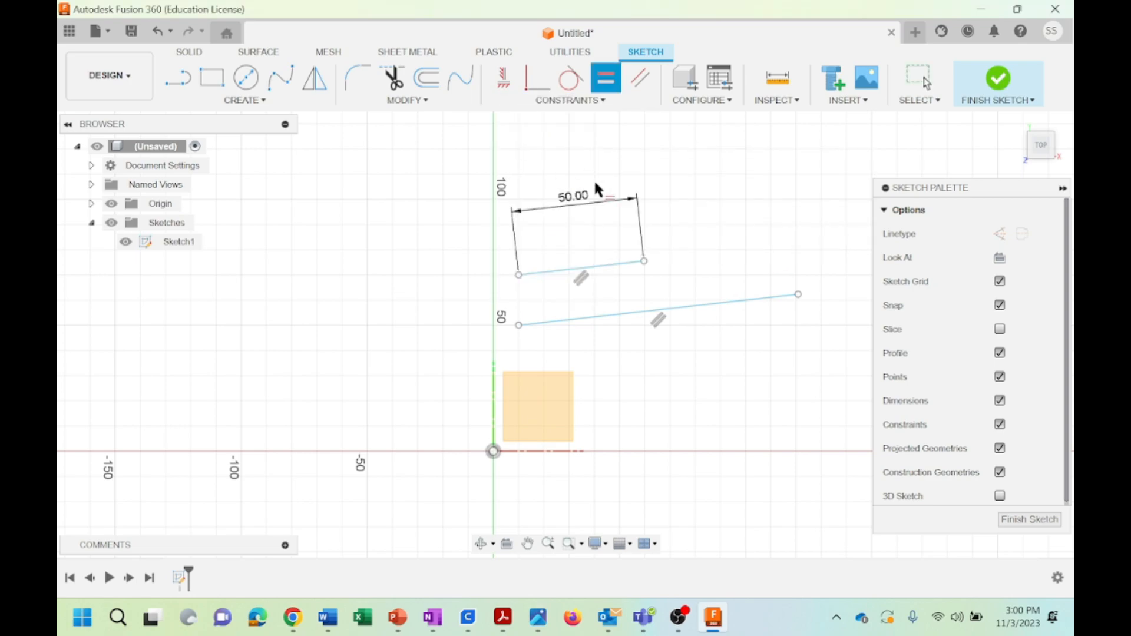
{"action": "left_click", "coordinate": [605, 264]}
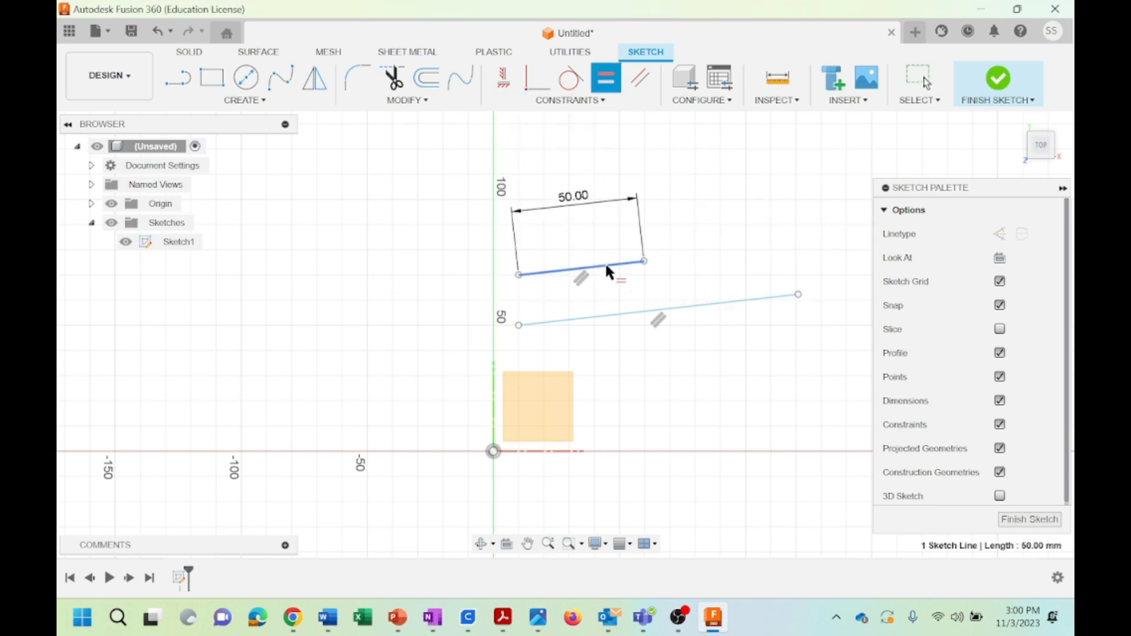
{"action": "left_click", "coordinate": [627, 314]}
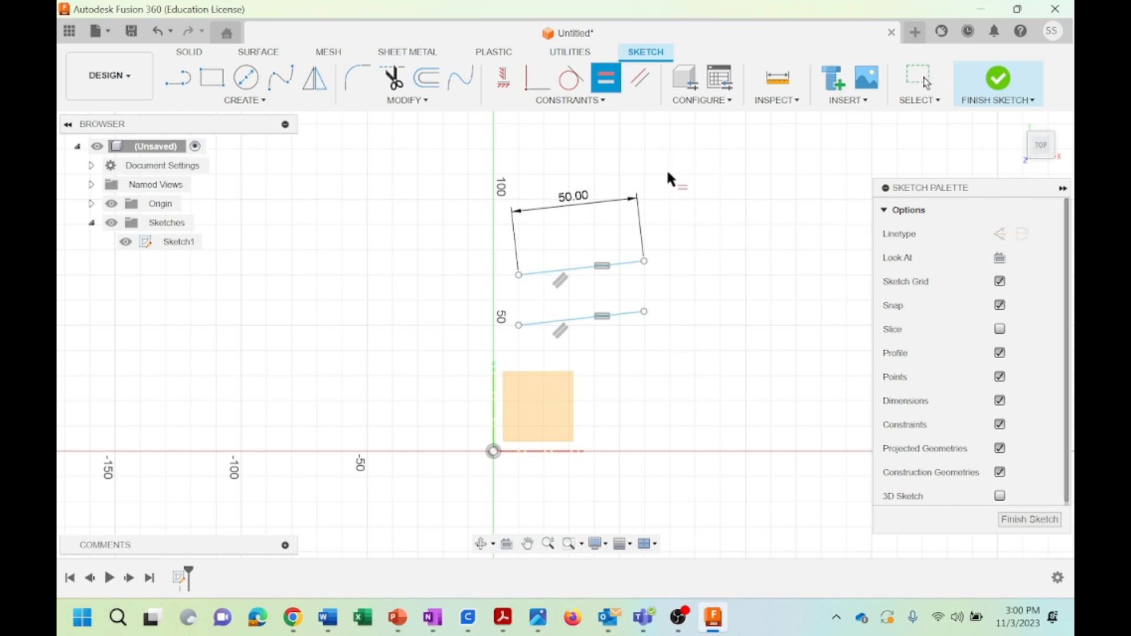
Undo the Equal constraint and both slanted lines to empty the sketch
{"action": "left_click", "coordinate": [572, 91]}
{"action": "left_click", "coordinate": [575, 100]}
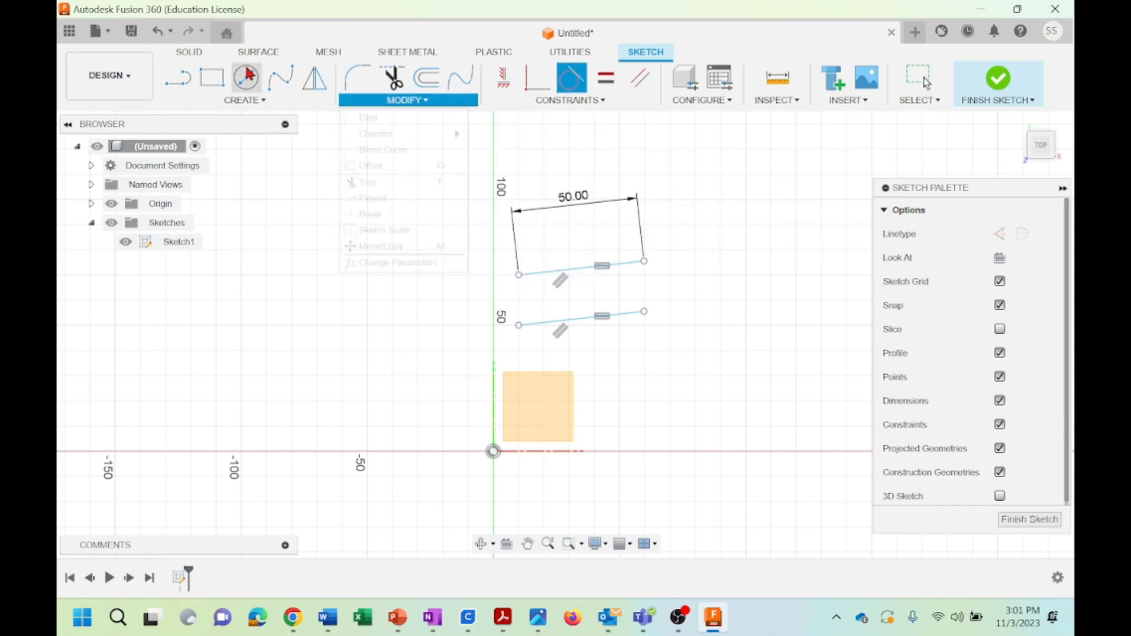
{"action": "left_click", "coordinate": [163, 33]}
{"action": "left_click", "coordinate": [165, 34]}
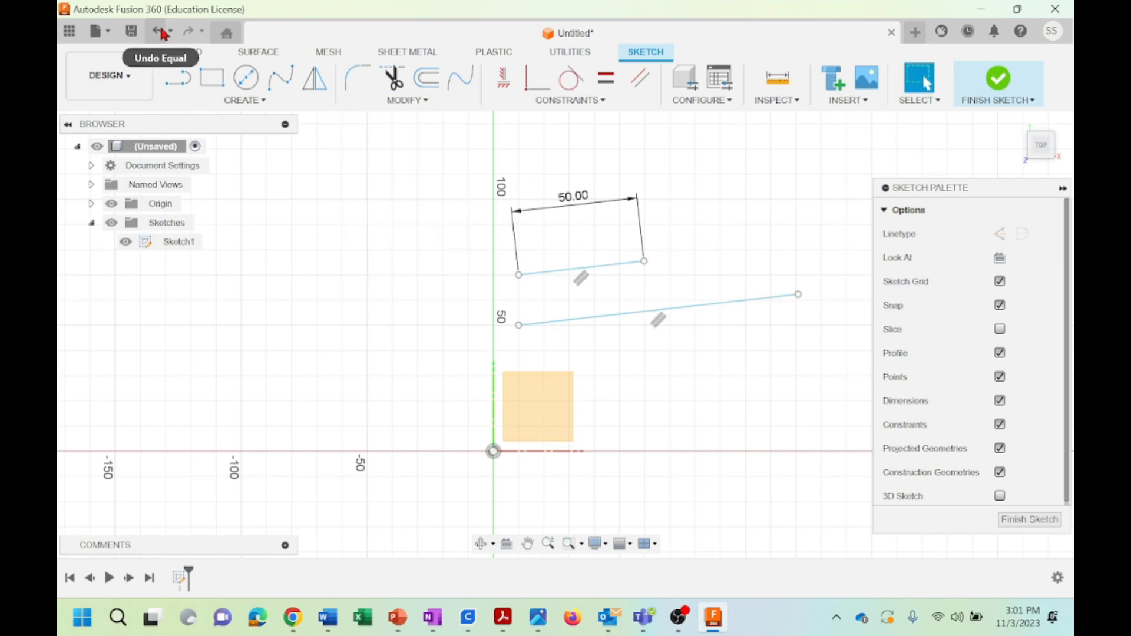
{"action": "left_click", "coordinate": [165, 34]}
{"action": "left_click", "coordinate": [165, 34]}
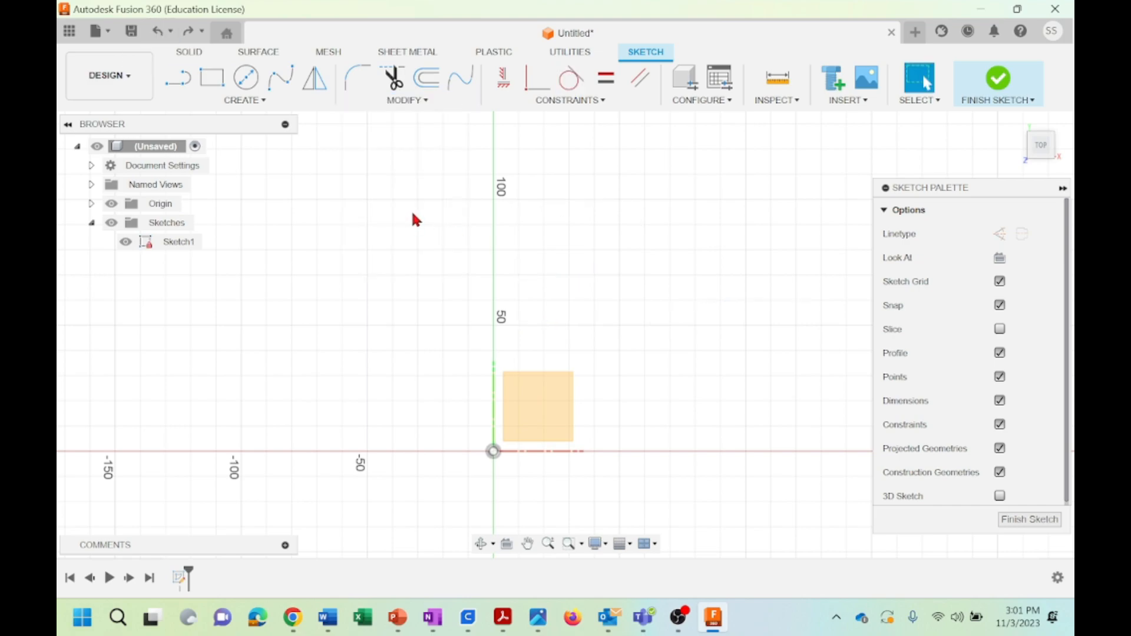
Sketch two rectangles: one about 82 by 50 mm beside the origin, and a separate one about 40 mm wide to its upper right
{"action": "left_click", "coordinate": [211, 77]}
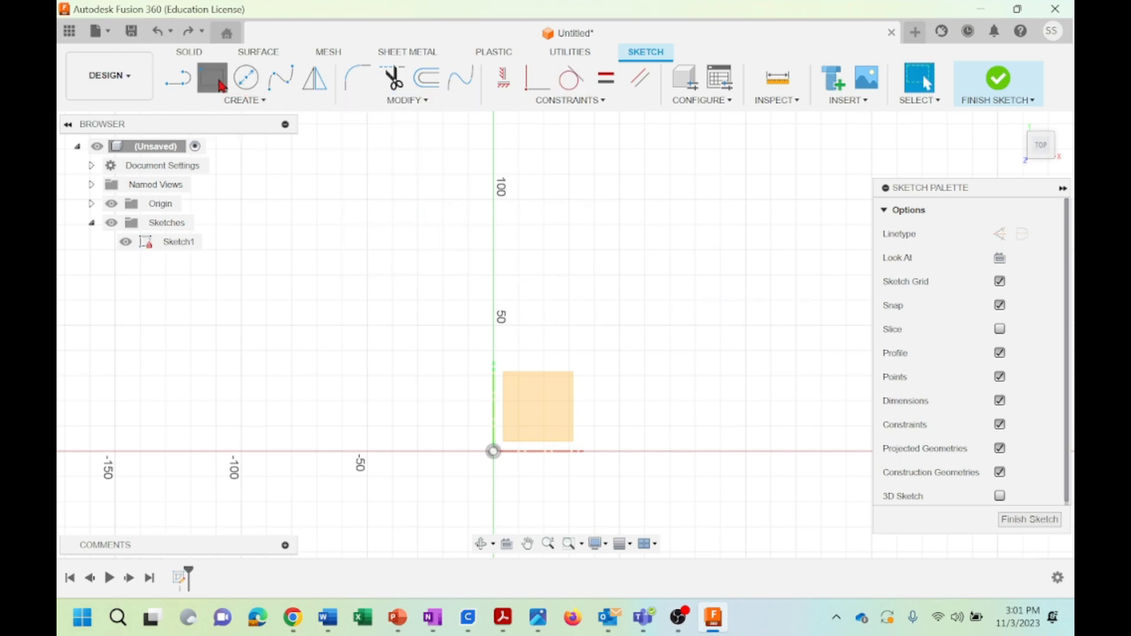
{"action": "left_click", "coordinate": [494, 452]}
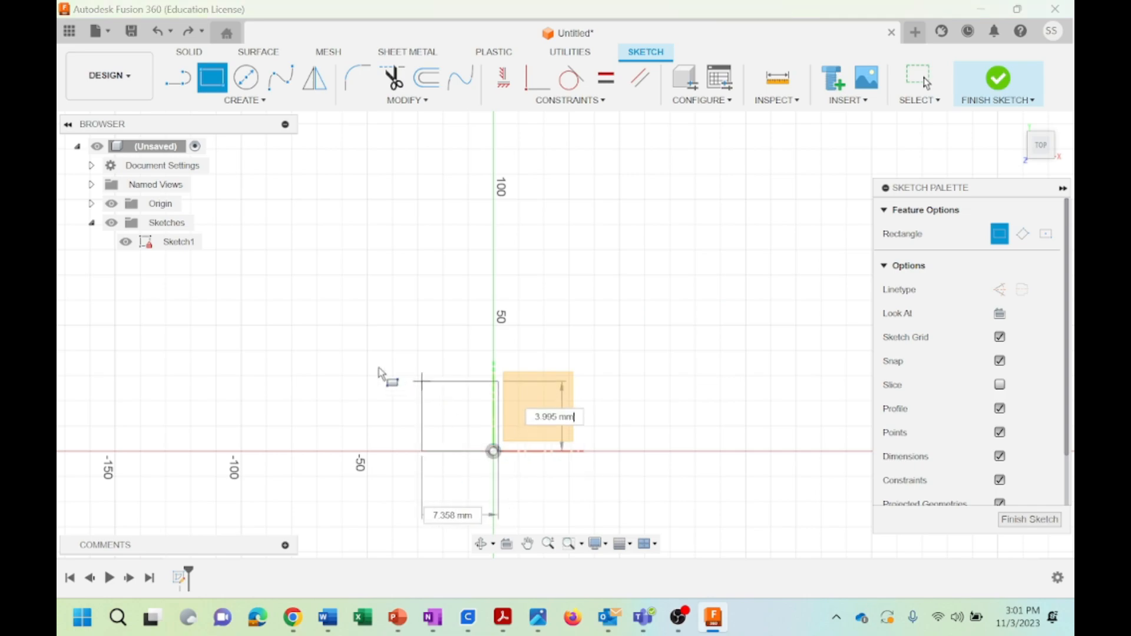
{"action": "left_click", "coordinate": [291, 327]}
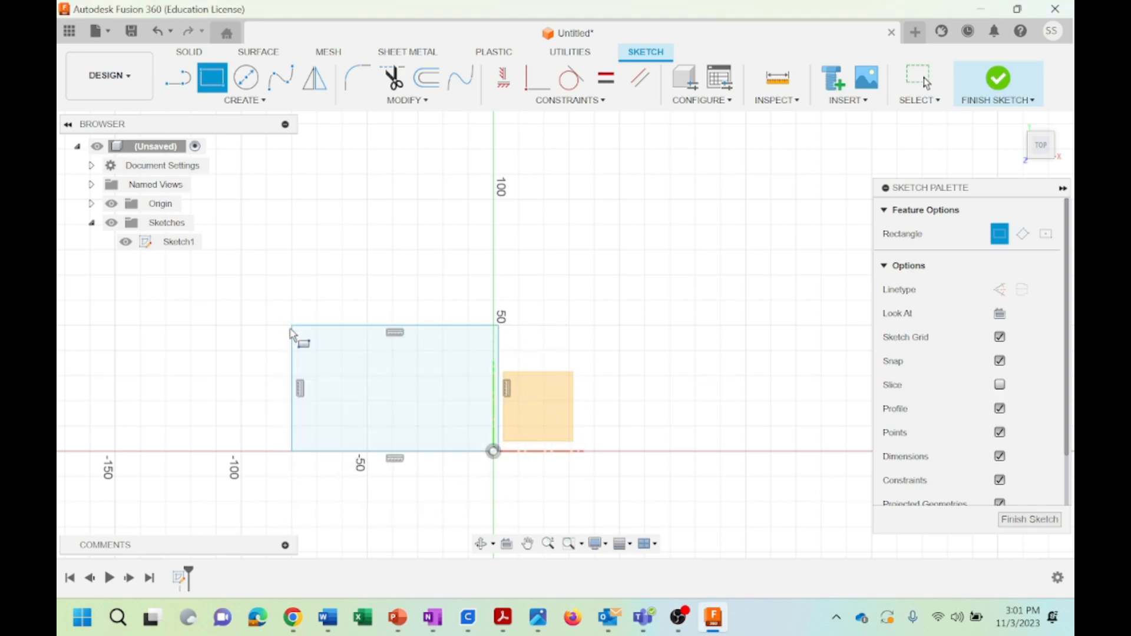
{"action": "left_click", "coordinate": [620, 250]}
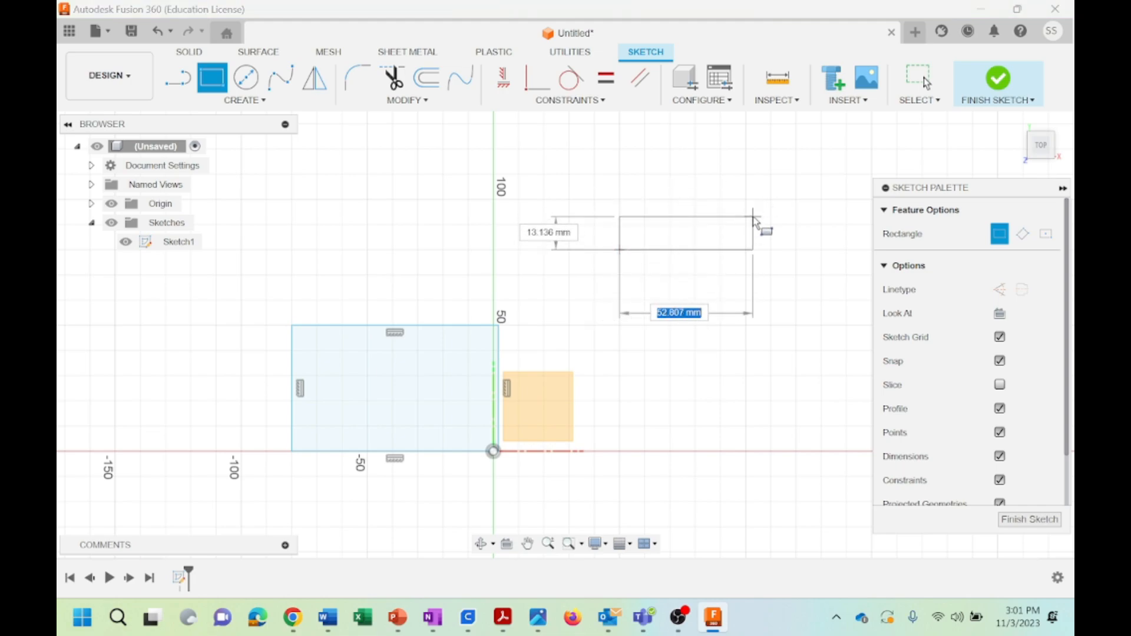
{"action": "left_click", "coordinate": [720, 175]}
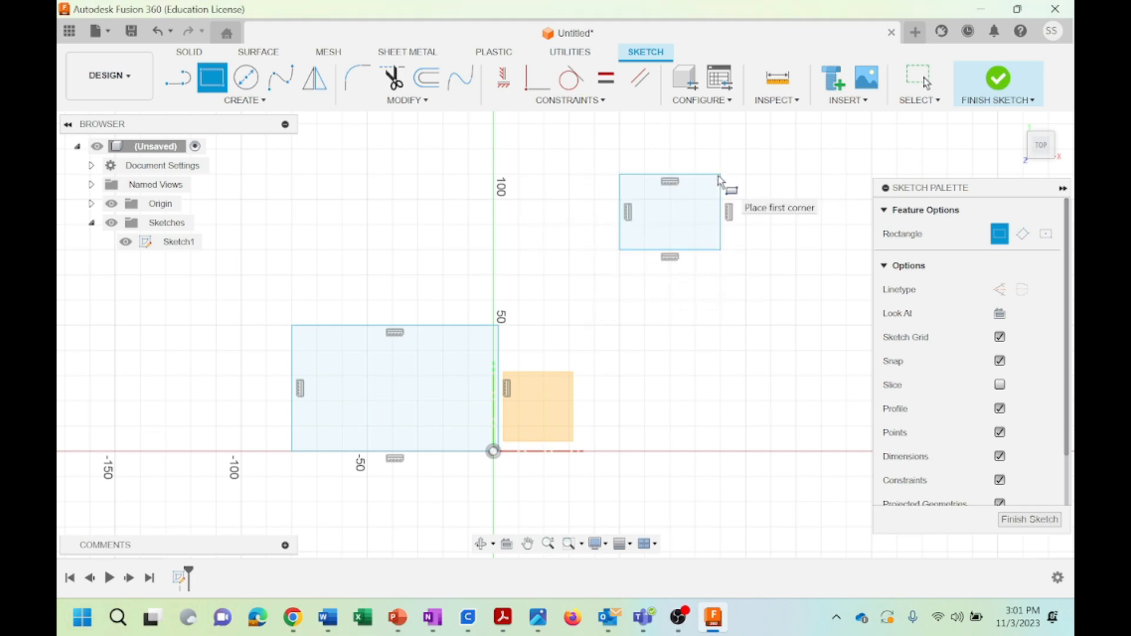
{"action": "key", "text": "Escape"}
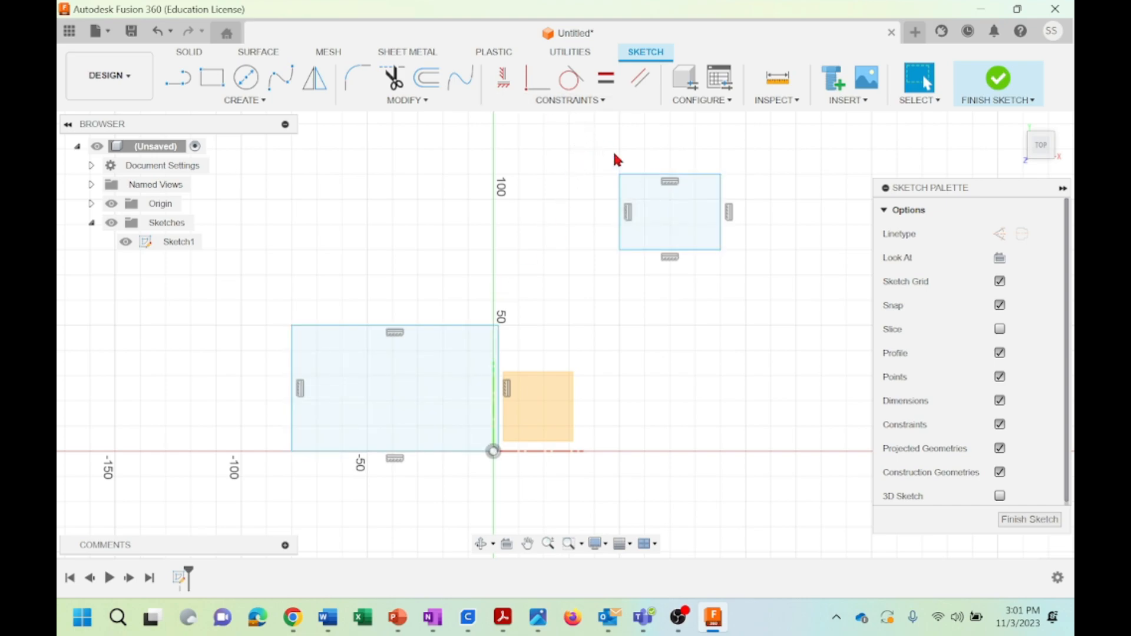
Apply an Equal constraint between the upper edge of the small rectangle and the upper edge of the large rectangle
{"action": "left_click", "coordinate": [576, 104]}
{"action": "left_click", "coordinate": [515, 165]}
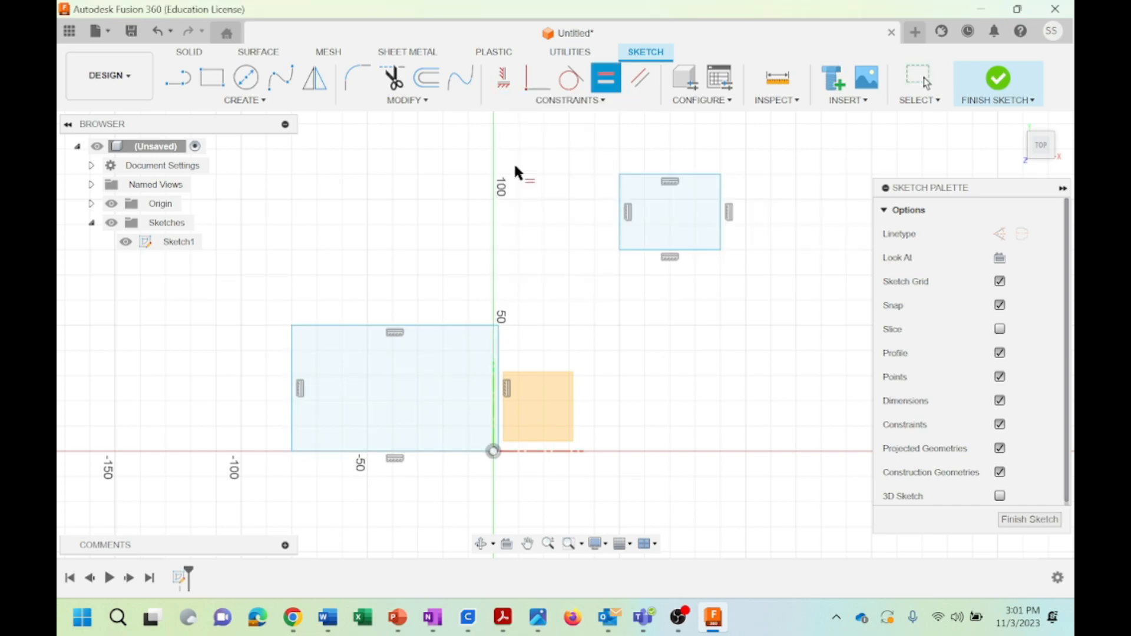
{"action": "left_click", "coordinate": [637, 175]}
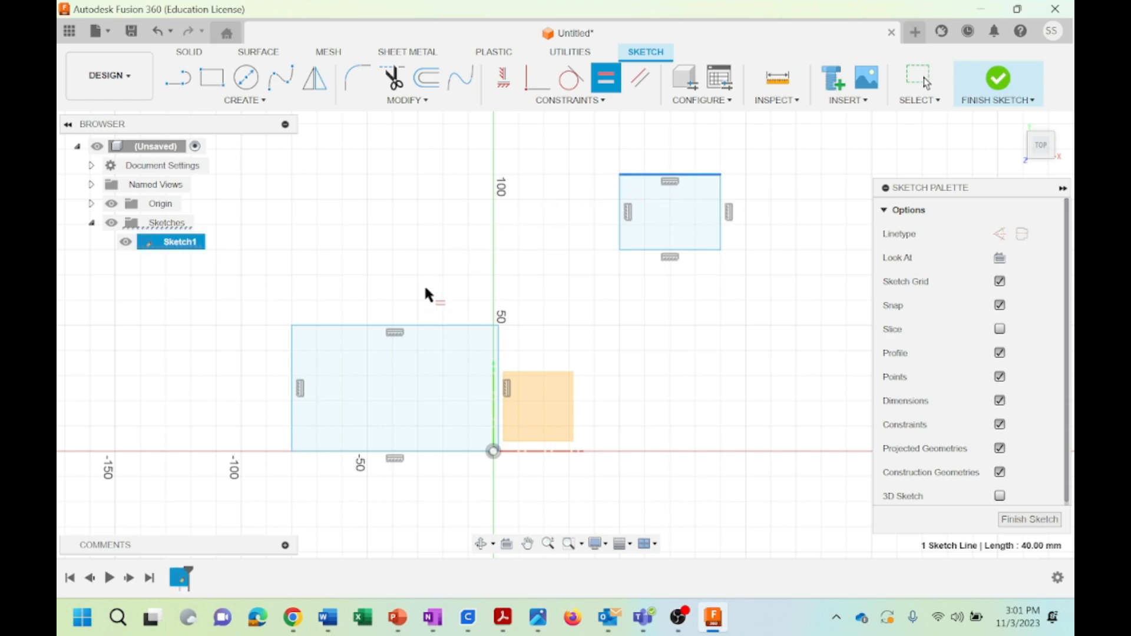
{"action": "left_click", "coordinate": [418, 324]}
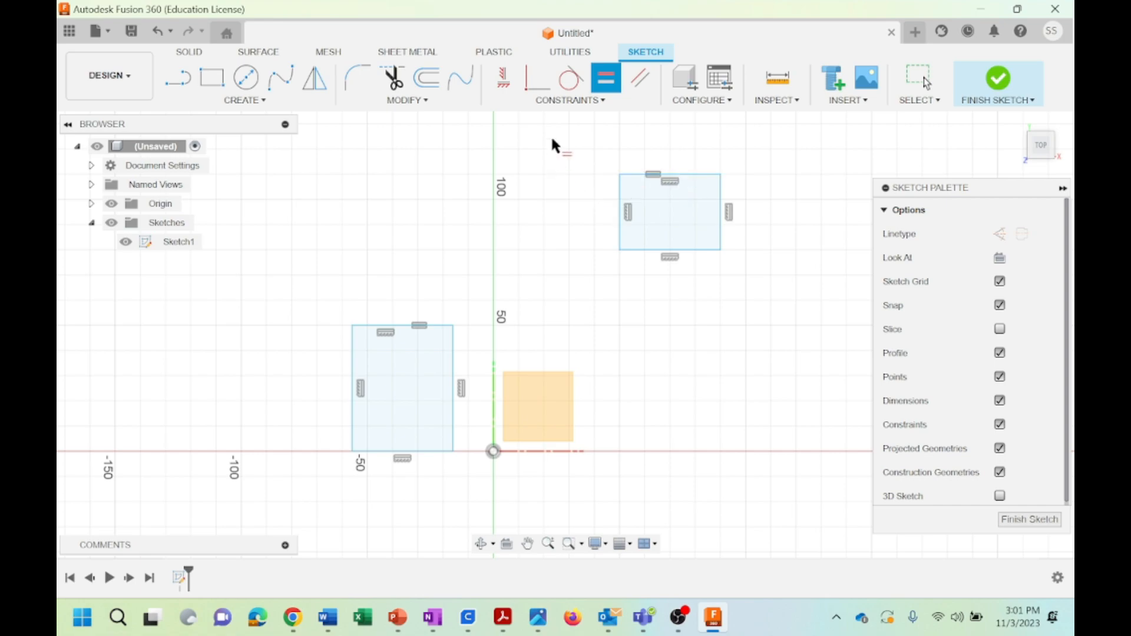
{"action": "left_click", "coordinate": [563, 103]}
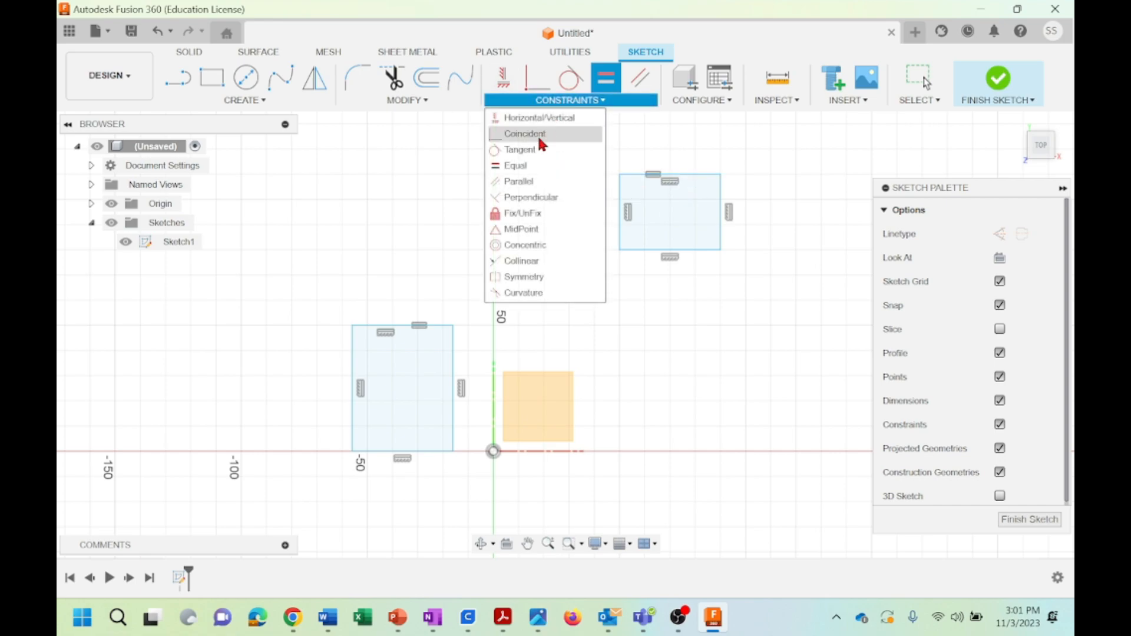
Apply an Equal constraint between the left edges of the two rectangles
{"action": "left_click", "coordinate": [580, 165]}
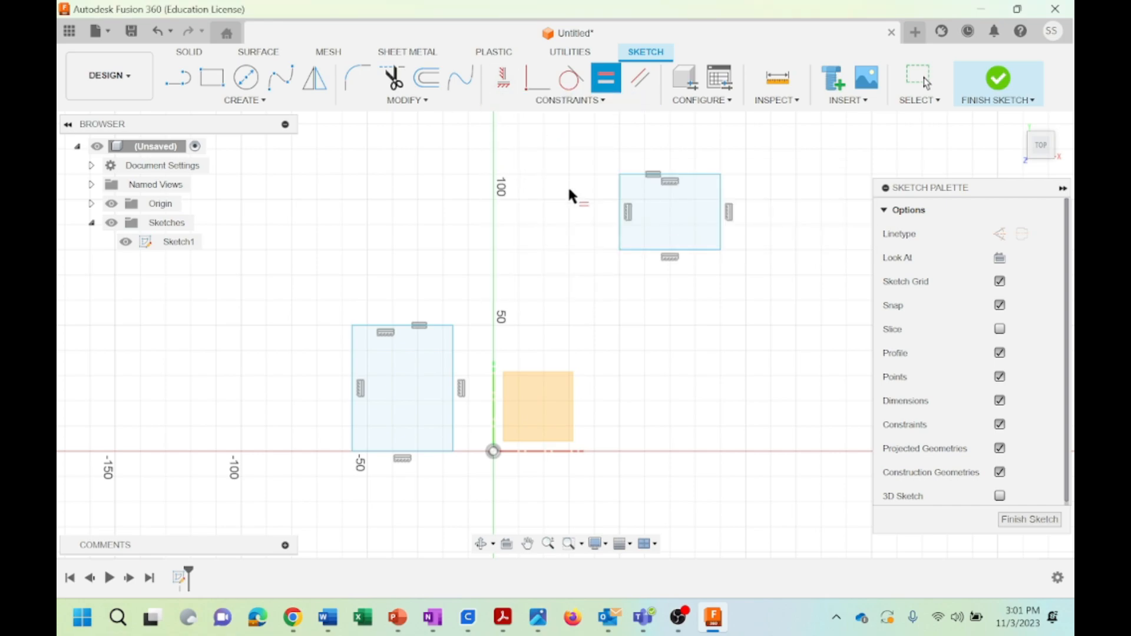
{"action": "left_click", "coordinate": [619, 196]}
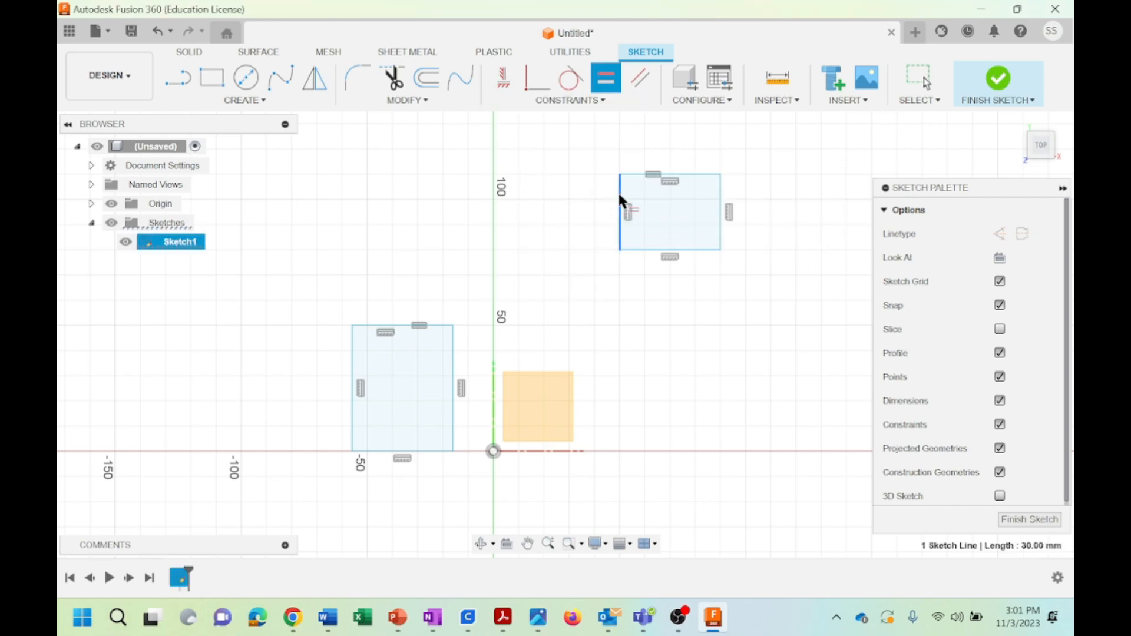
{"action": "left_click", "coordinate": [353, 365]}
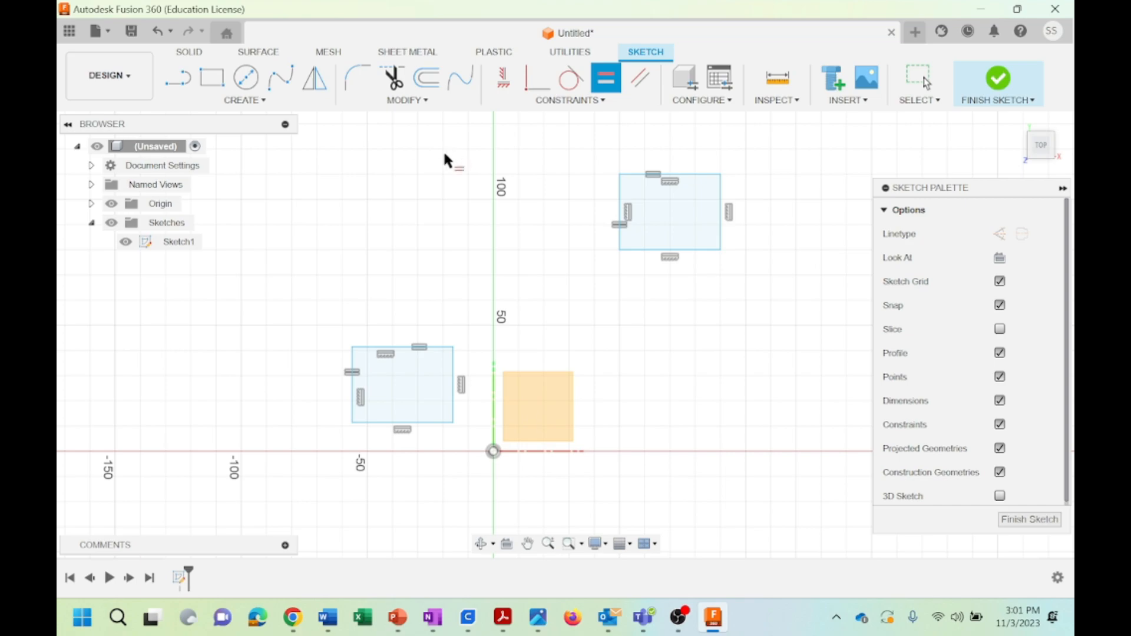
Undo both Equal constraints and the two rectangles to empty the sketch
{"action": "left_click", "coordinate": [566, 101]}
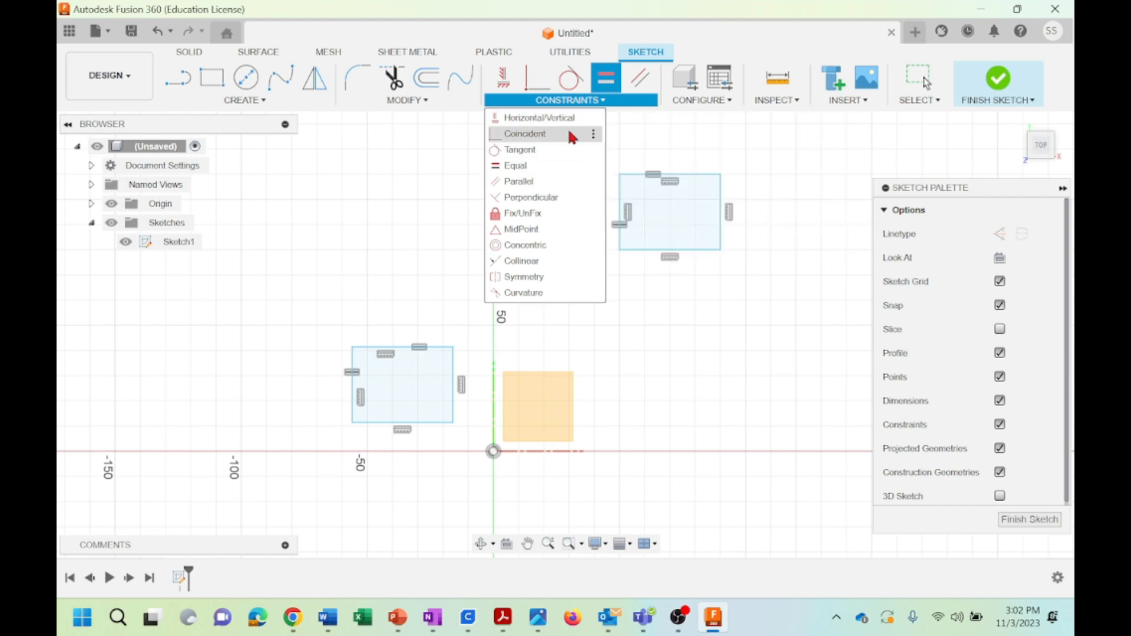
{"action": "left_click", "coordinate": [250, 102]}
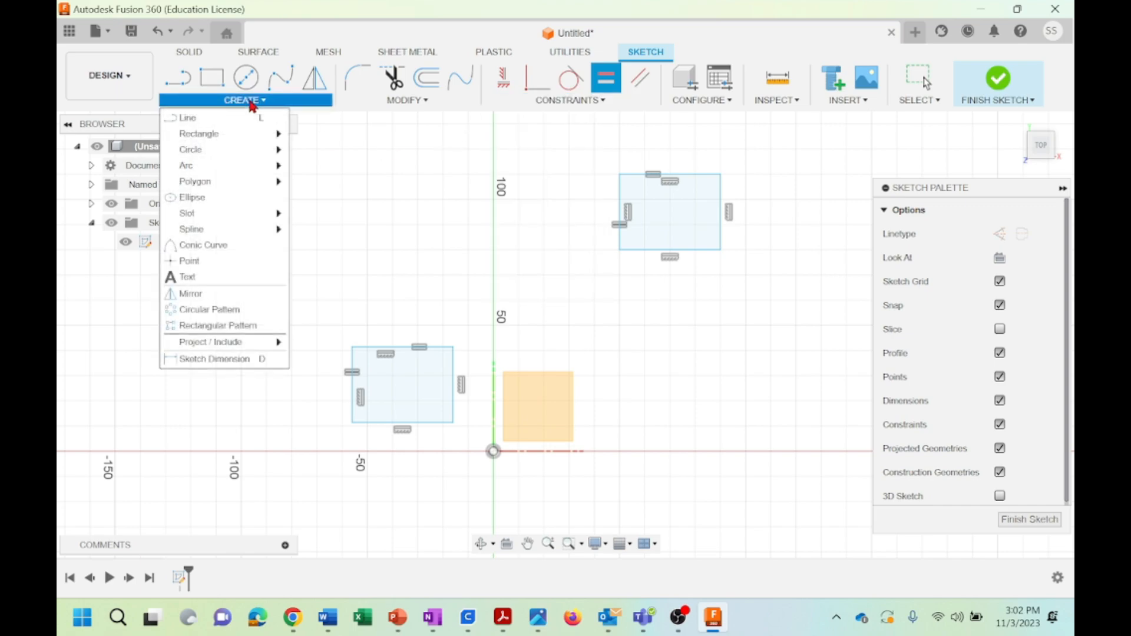
{"action": "left_click", "coordinate": [157, 29]}
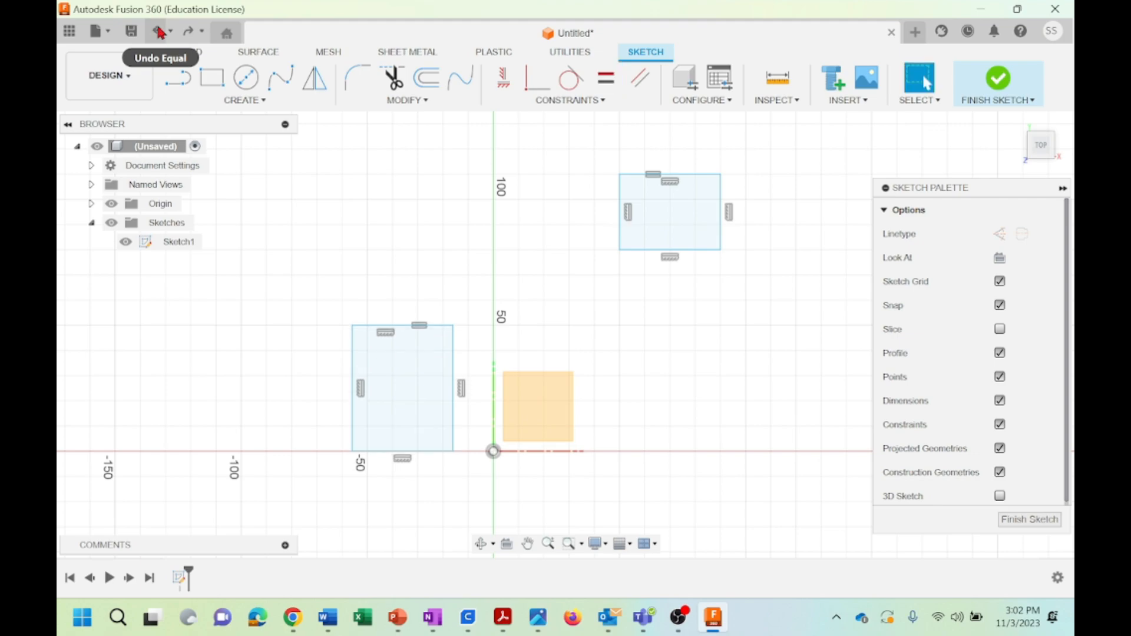
{"action": "left_click", "coordinate": [158, 33]}
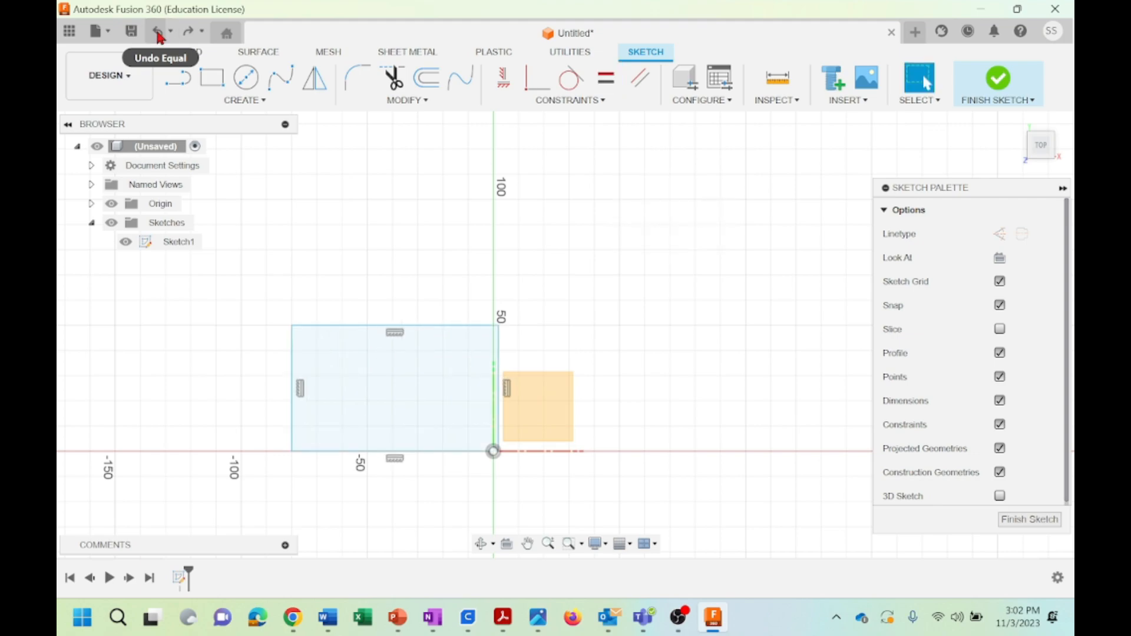
{"action": "left_click", "coordinate": [157, 33]}
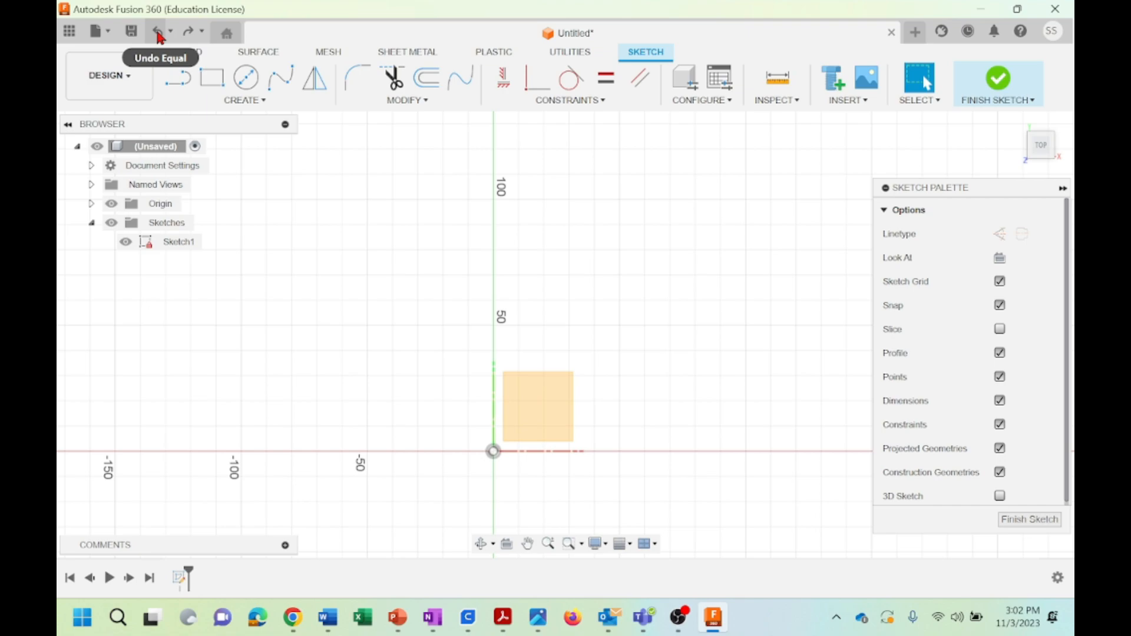
Sketch two separate slanted lines to the upper right of the origin: a rising one about 63 mm long and a shorter descending one below it
{"action": "left_click", "coordinate": [178, 78]}
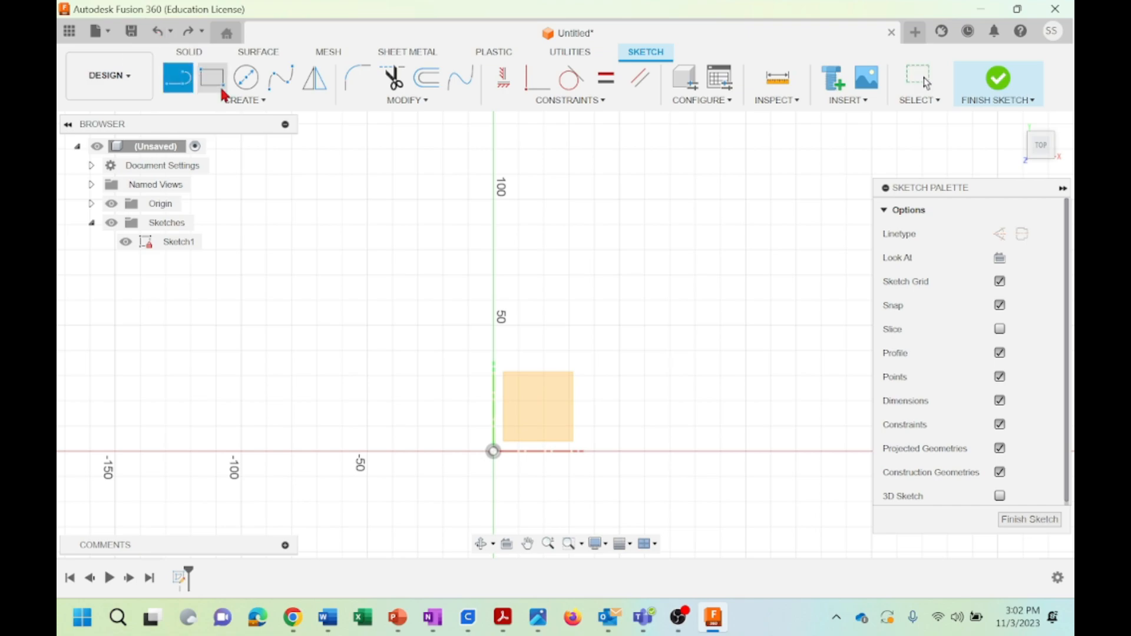
{"action": "left_click", "coordinate": [594, 201]}
{"action": "left_click", "coordinate": [746, 149]}
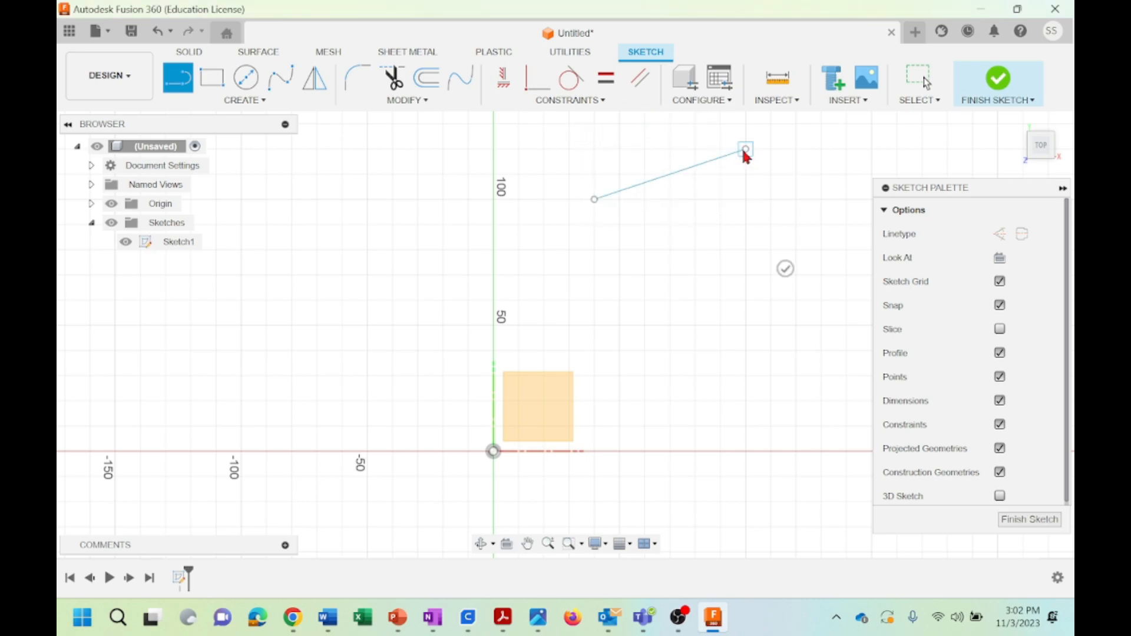
{"action": "key", "text": "Escape"}
{"action": "left_click", "coordinate": [178, 77]}
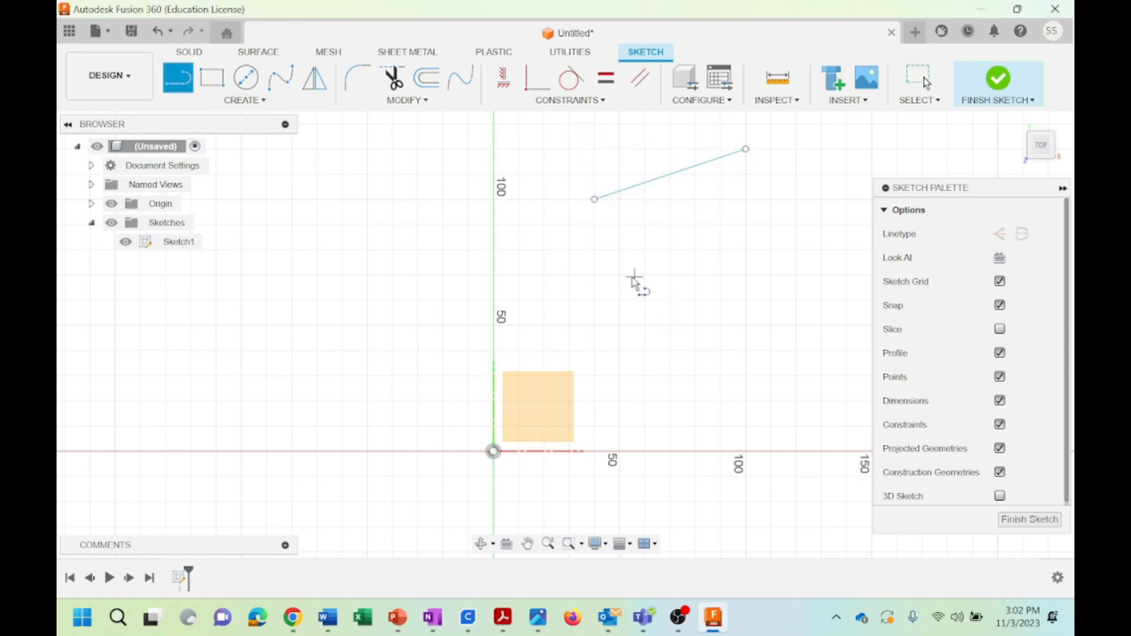
{"action": "left_click", "coordinate": [619, 250]}
{"action": "left_click", "coordinate": [746, 275]}
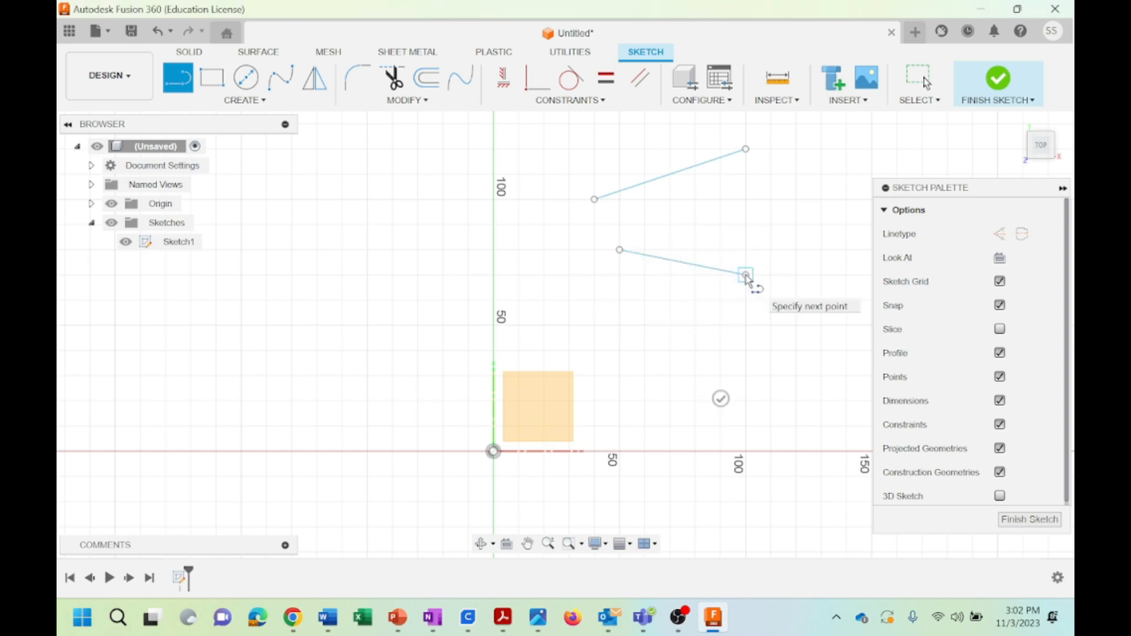
{"action": "key", "text": "Escape"}
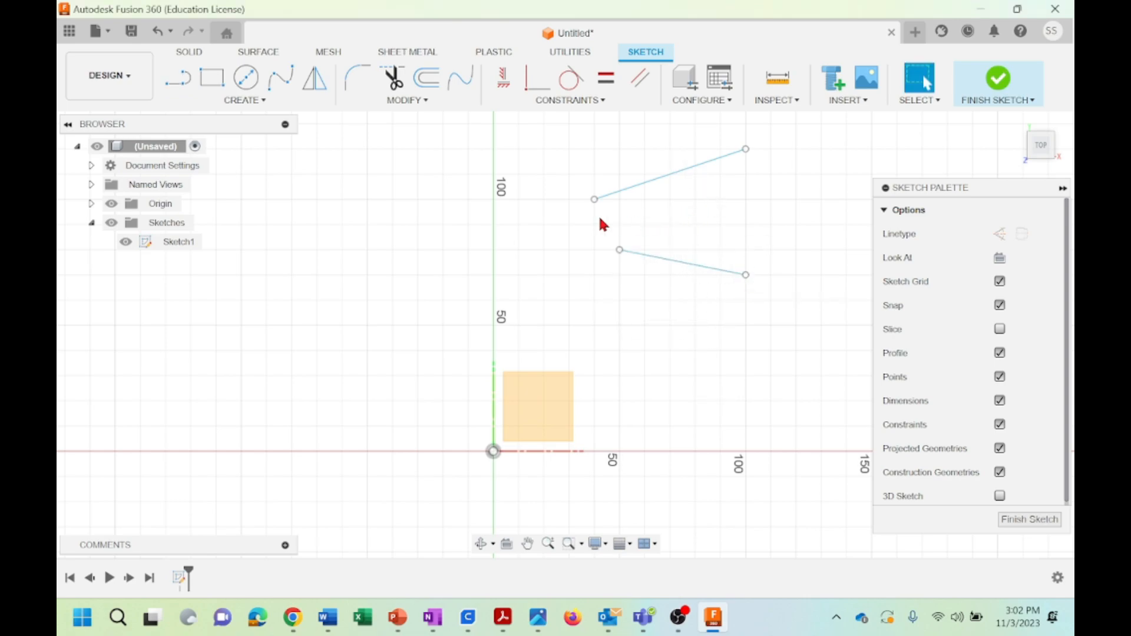
Apply a Parallel constraint between the upper and lower slanted lines, and undo it
{"action": "left_click", "coordinate": [681, 179]}
{"action": "left_click", "coordinate": [613, 138]}
{"action": "left_click", "coordinate": [574, 101]}
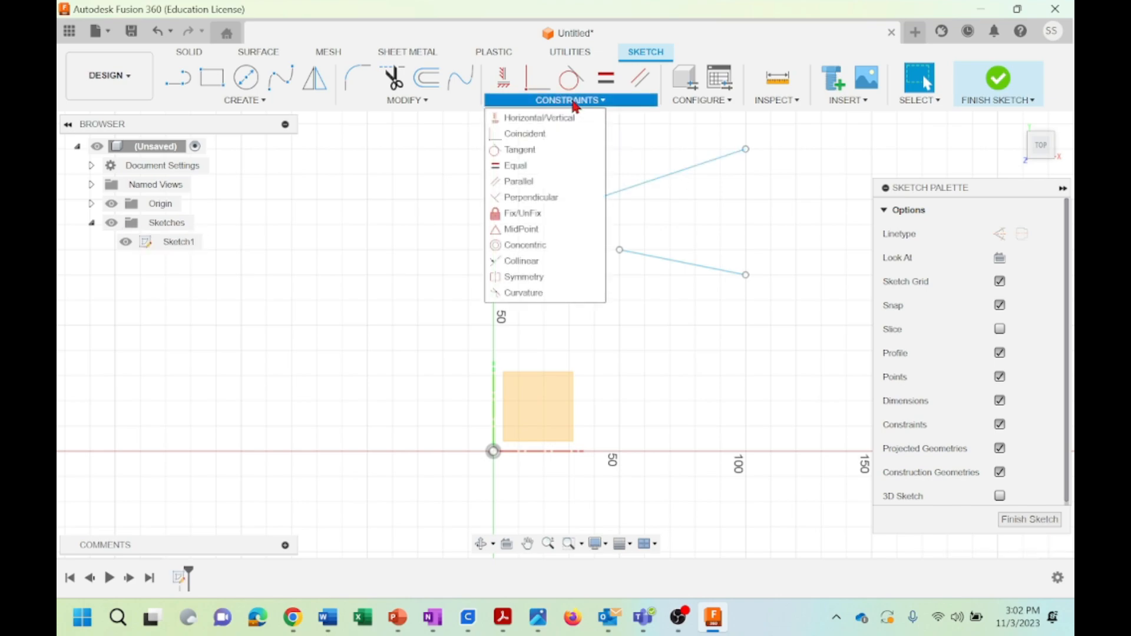
{"action": "left_click", "coordinate": [508, 182]}
{"action": "left_click", "coordinate": [676, 180]}
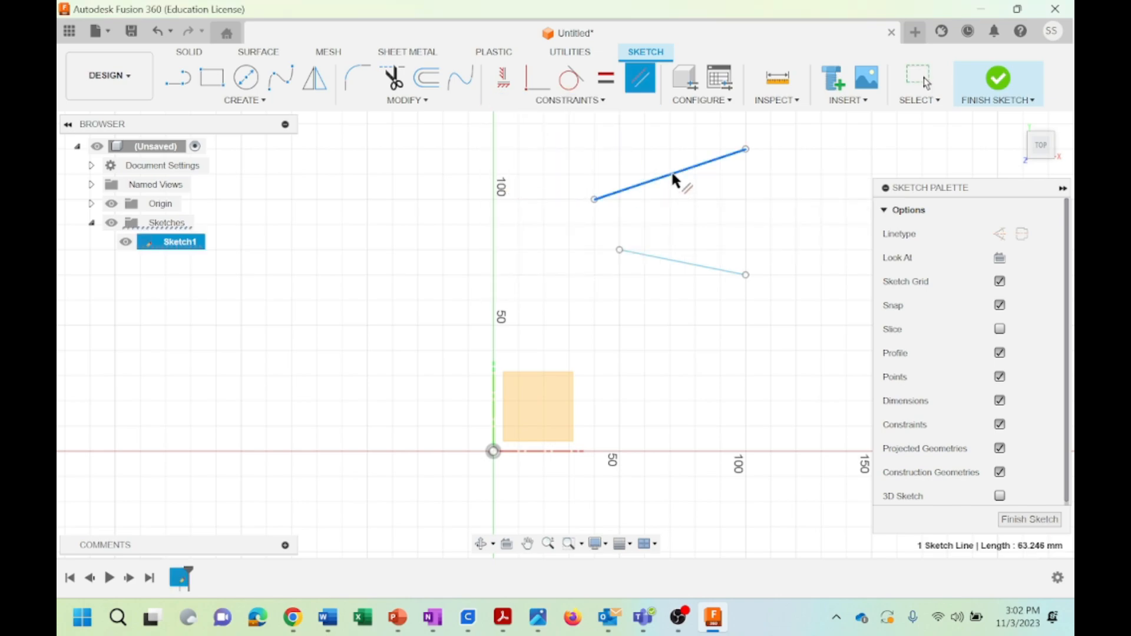
{"action": "left_click", "coordinate": [683, 264]}
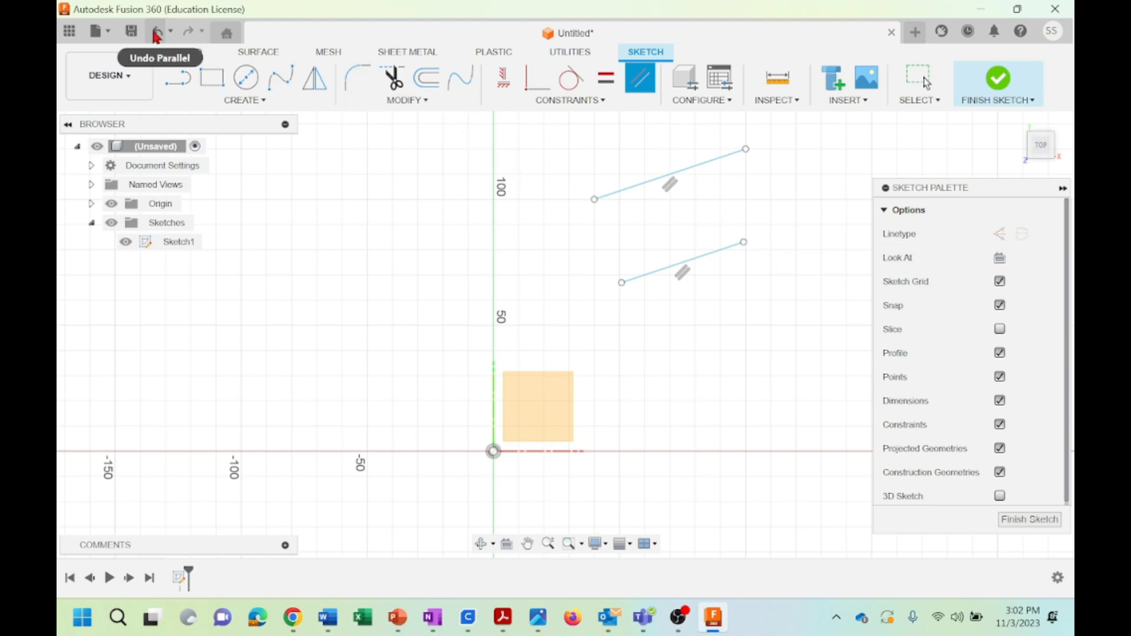
{"action": "key", "text": "Escape"}
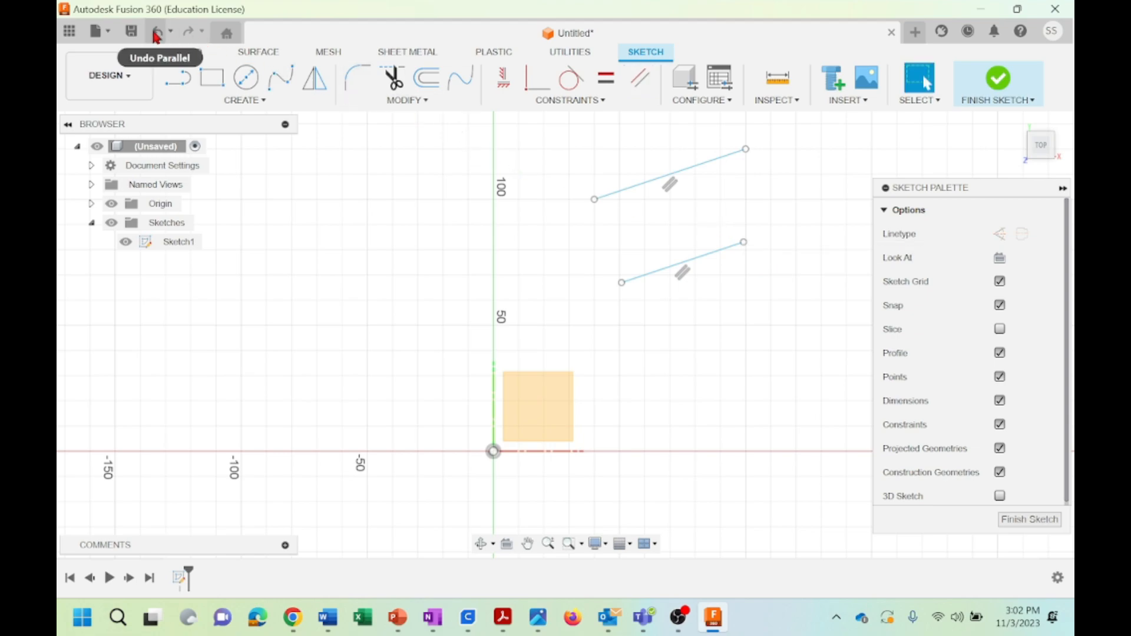
{"action": "left_click", "coordinate": [156, 36]}
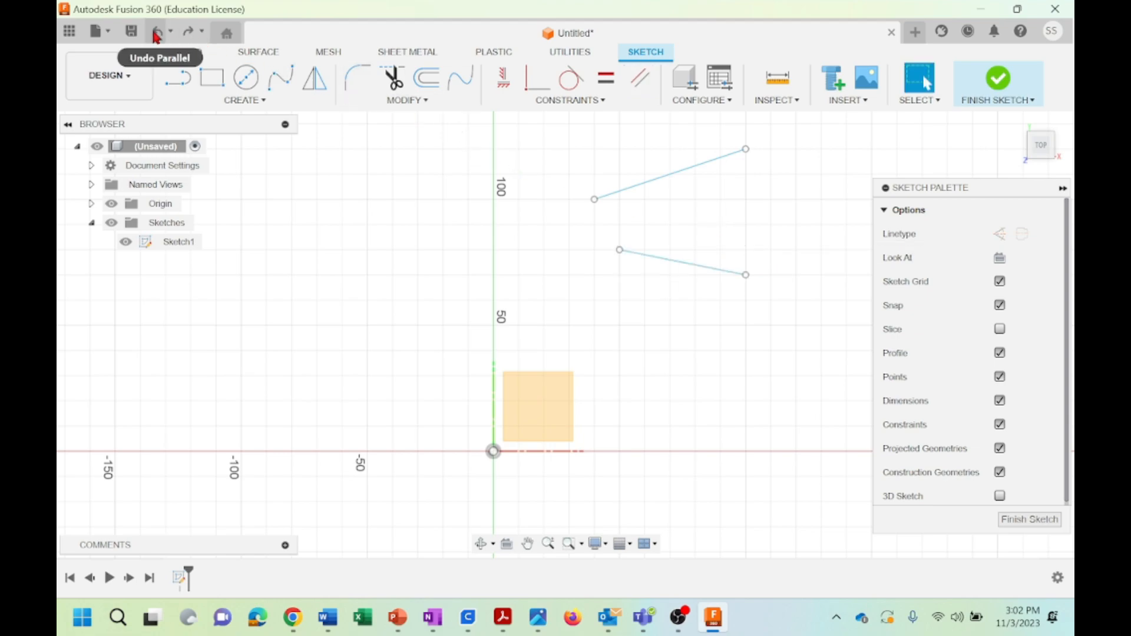
Apply a Perpendicular constraint between the upper slanted line and the lower one
{"action": "left_click", "coordinate": [553, 101]}
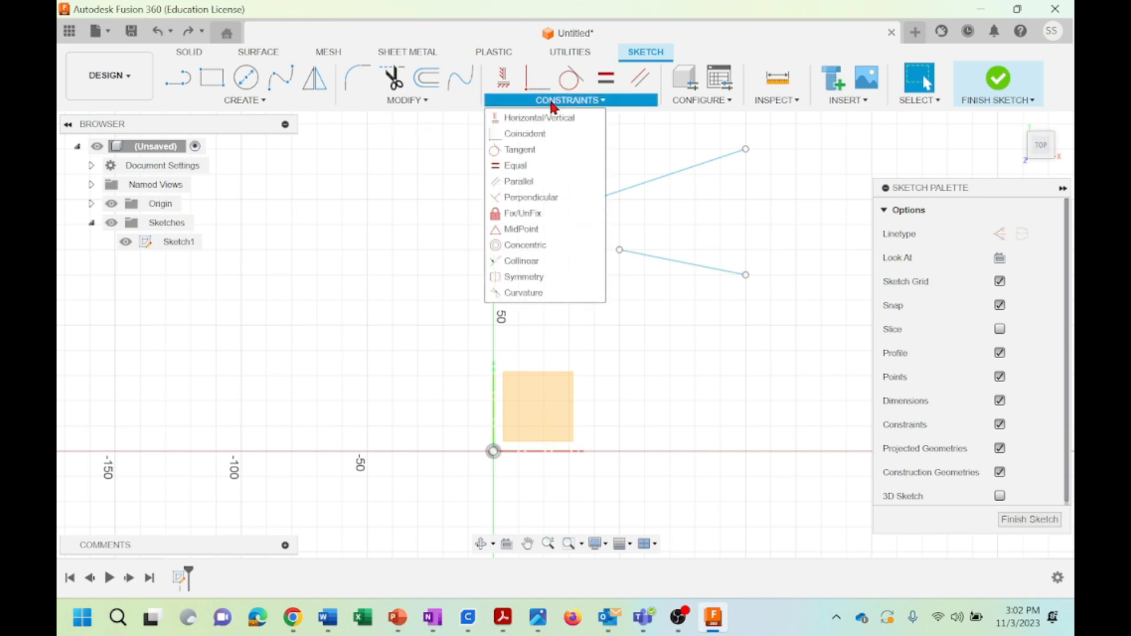
{"action": "left_click", "coordinate": [531, 198]}
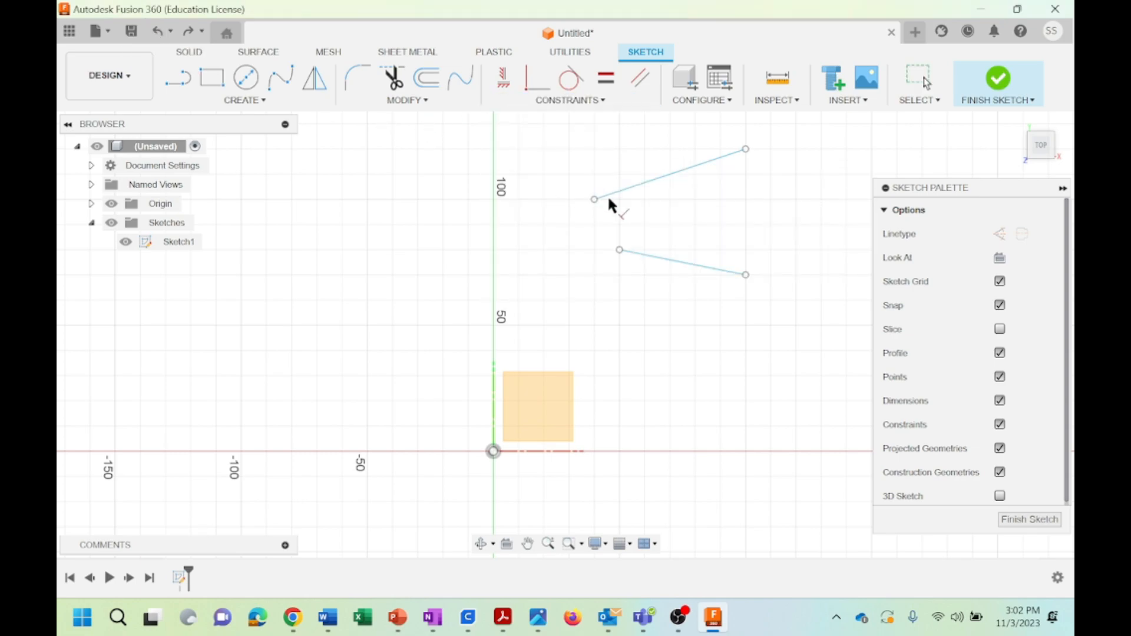
{"action": "left_click", "coordinate": [674, 179]}
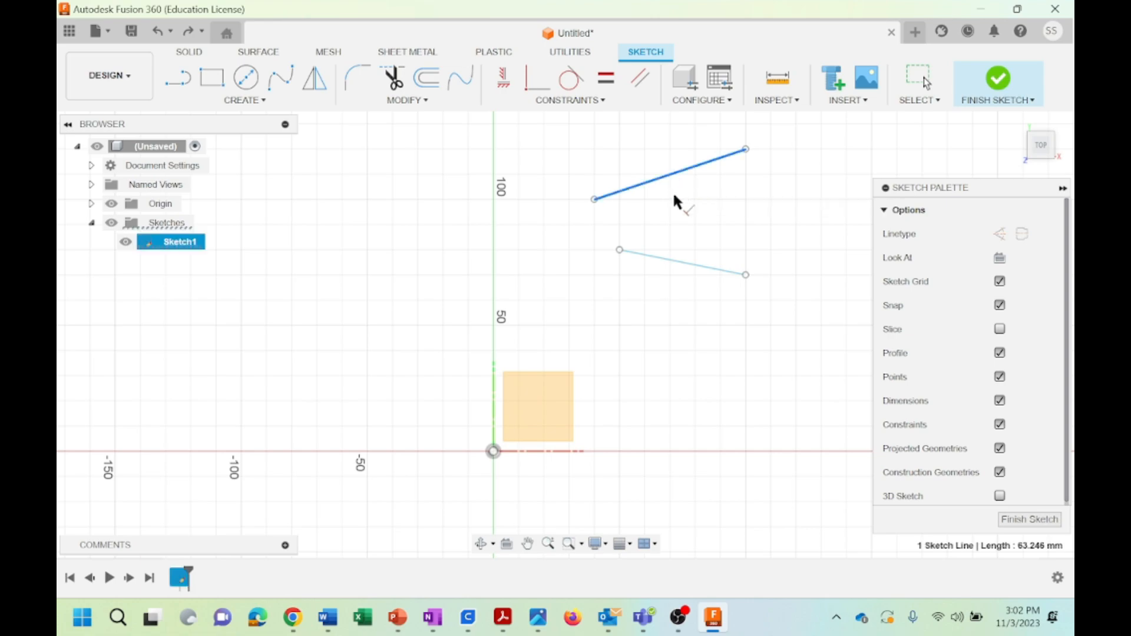
{"action": "left_click", "coordinate": [671, 259]}
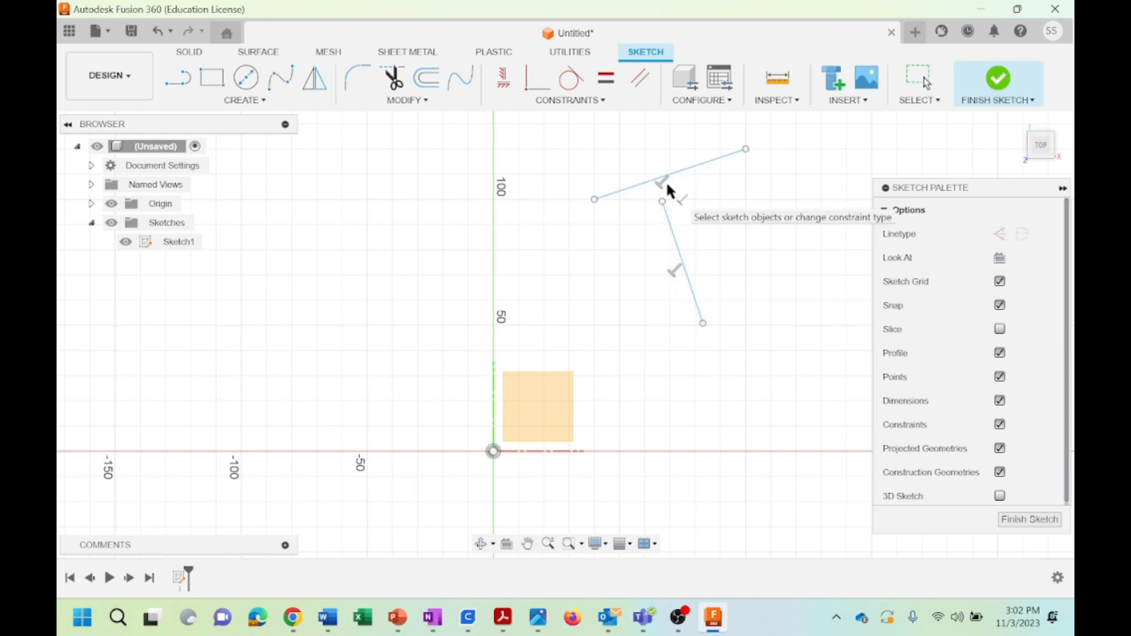
{"action": "left_click", "coordinate": [589, 100]}
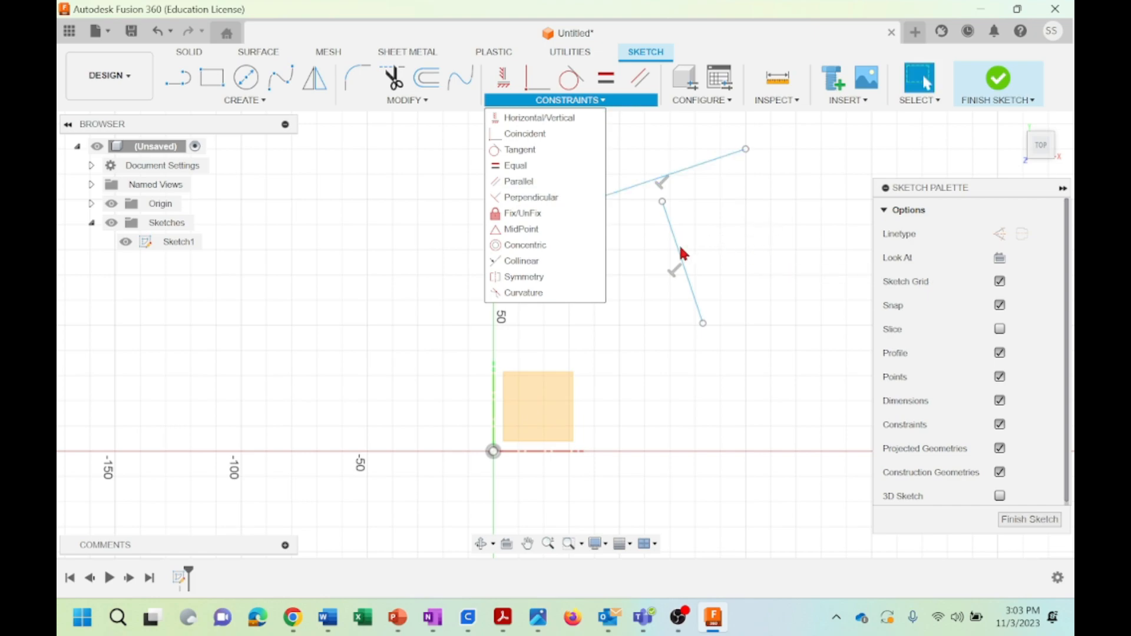
{"action": "left_click", "coordinate": [571, 319]}
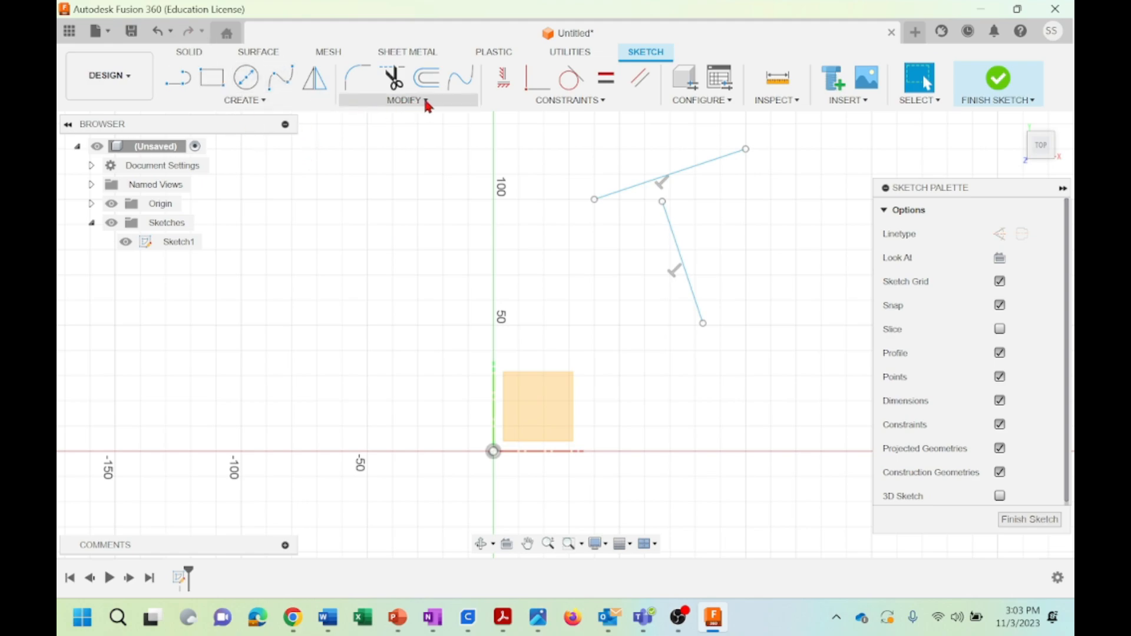
{"action": "left_click", "coordinate": [569, 100]}
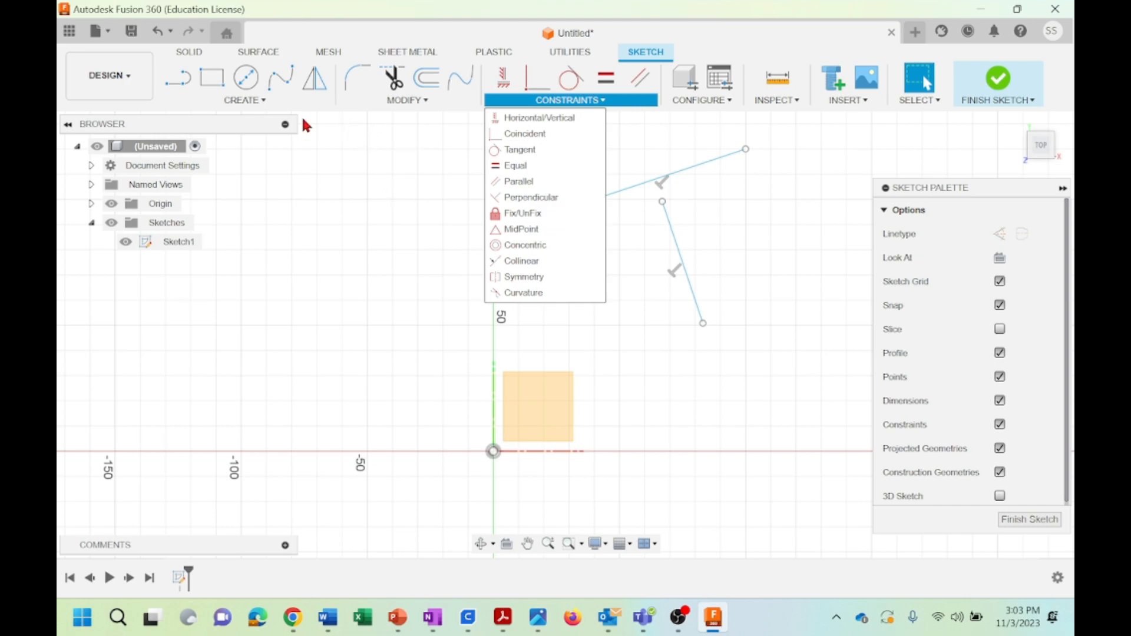
Undo the Perpendicular constraint and both slanted lines to clear the sketch
{"action": "left_click", "coordinate": [155, 32]}
{"action": "left_click", "coordinate": [155, 32]}
{"action": "left_click", "coordinate": [154, 32]}
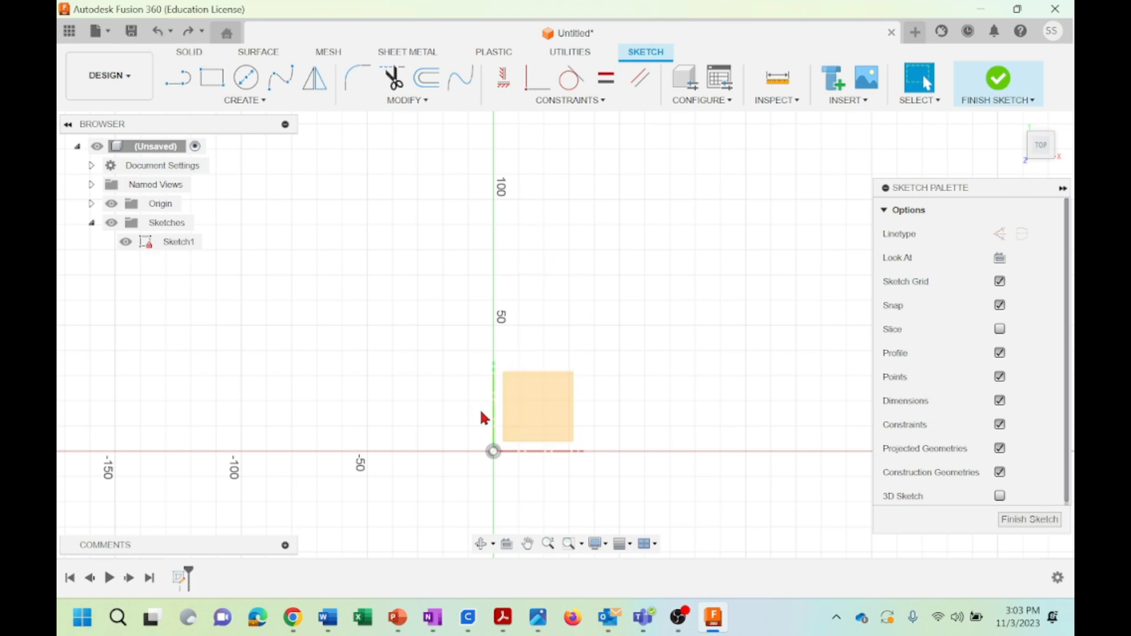
Sketch a rectangle about 70 by 30 mm above the origin and a separate small circle to its upper right
{"action": "key", "text": "r"}
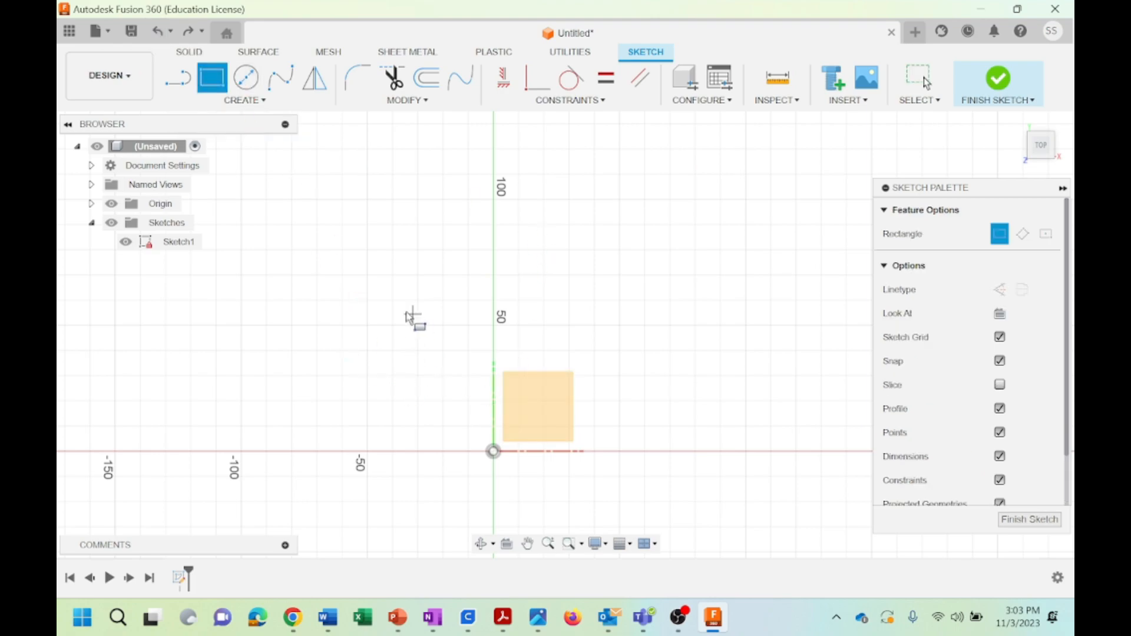
{"action": "left_click", "coordinate": [393, 299]}
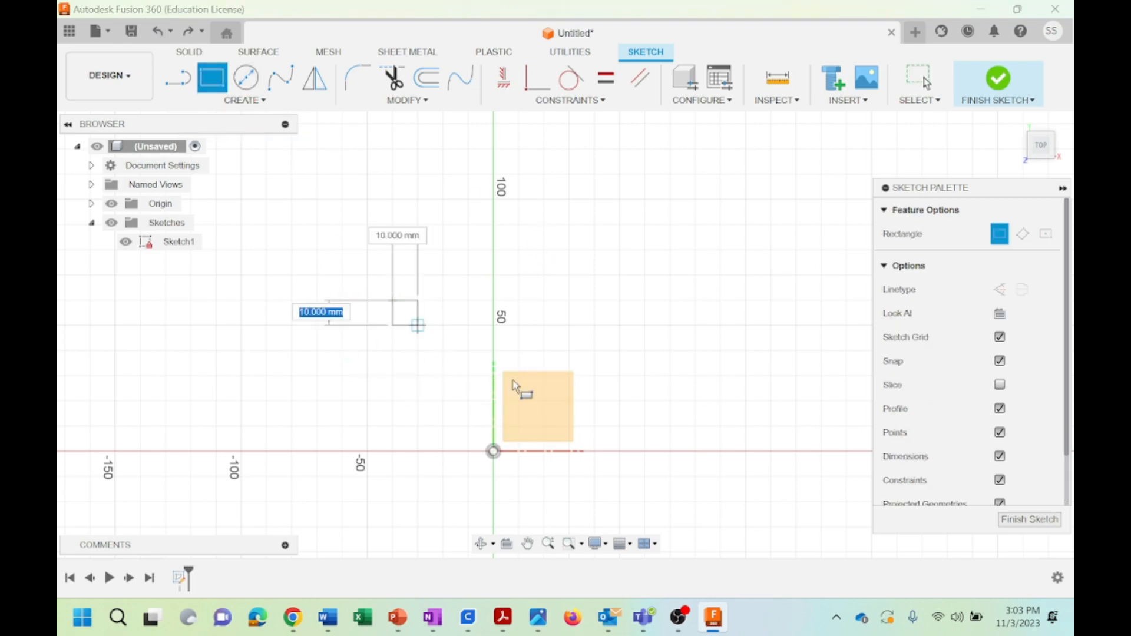
{"action": "left_click", "coordinate": [569, 375]}
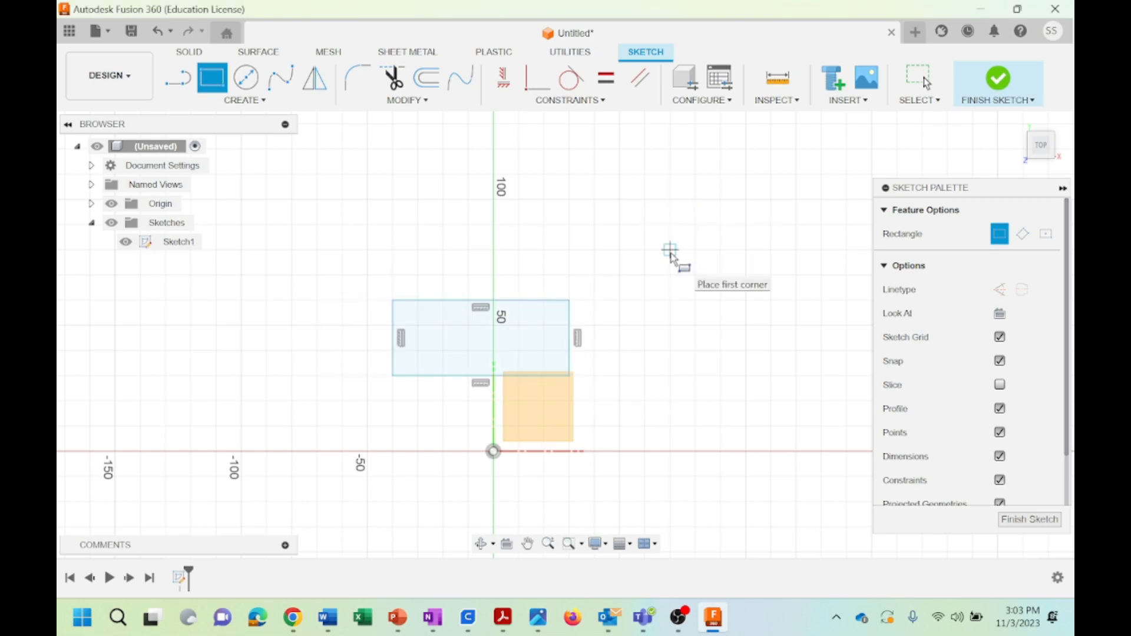
{"action": "left_click", "coordinate": [246, 78]}
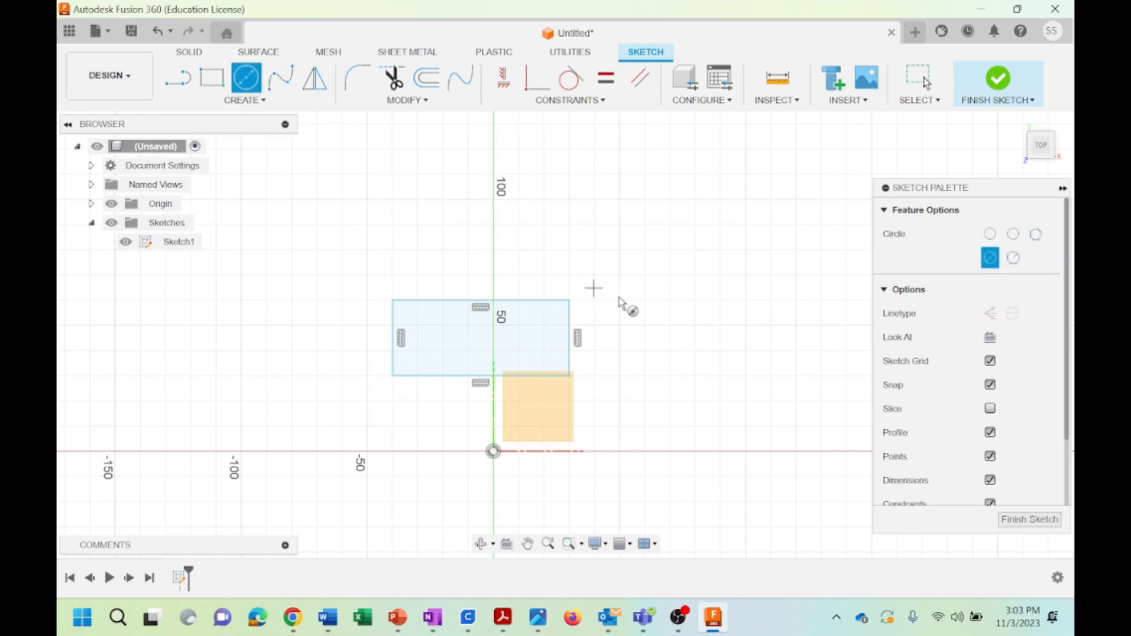
{"action": "left_click", "coordinate": [618, 250]}
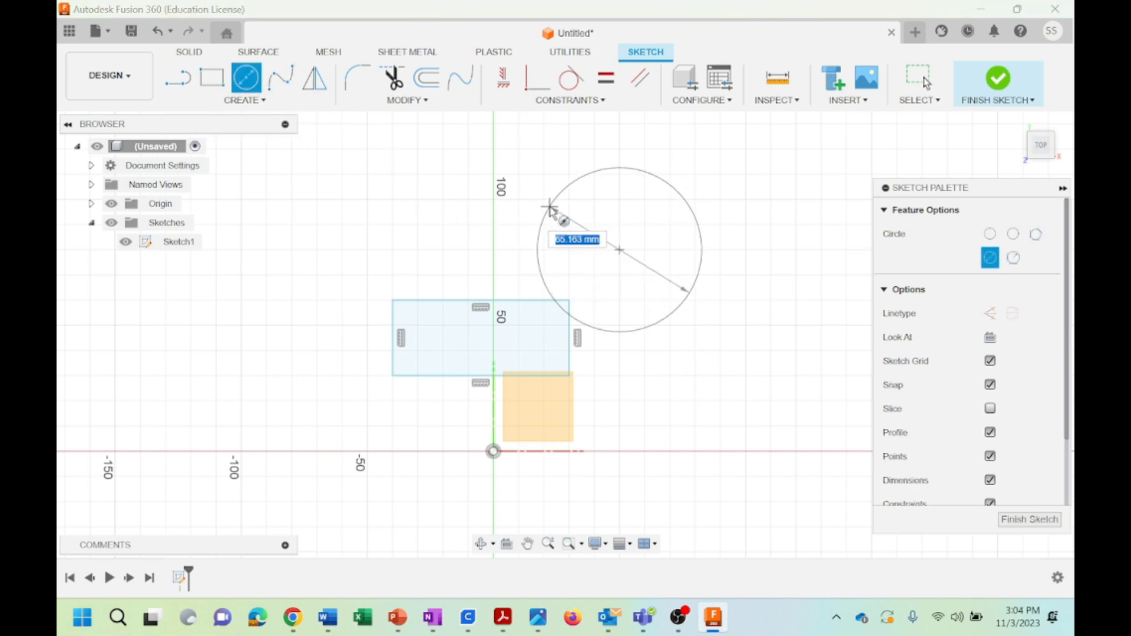
{"action": "left_click", "coordinate": [595, 225]}
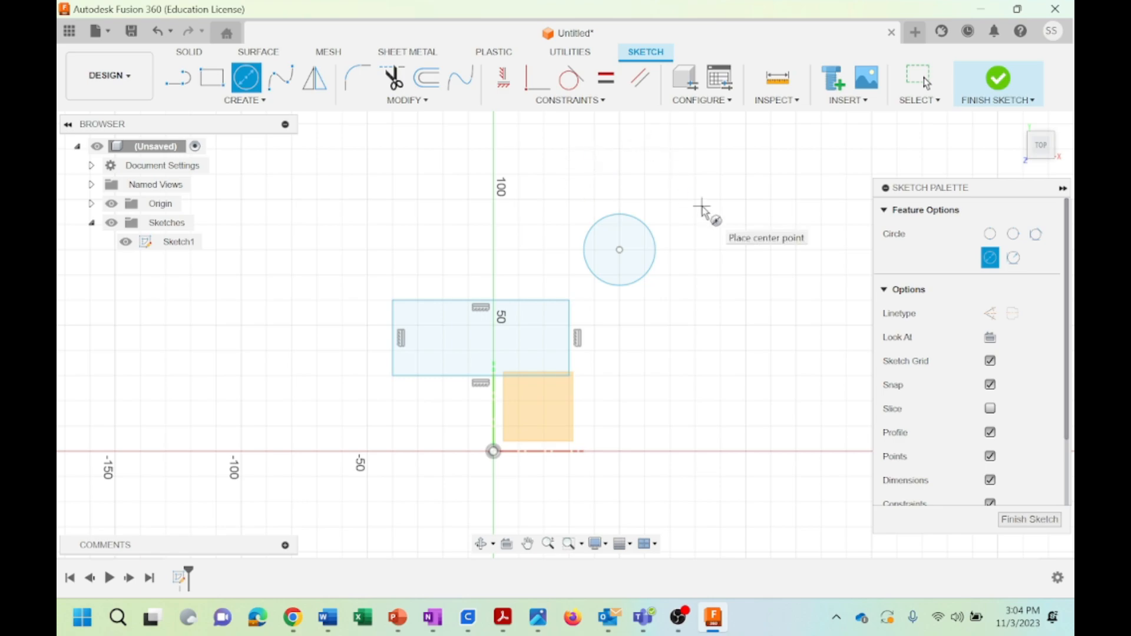
{"action": "key", "text": "Escape"}
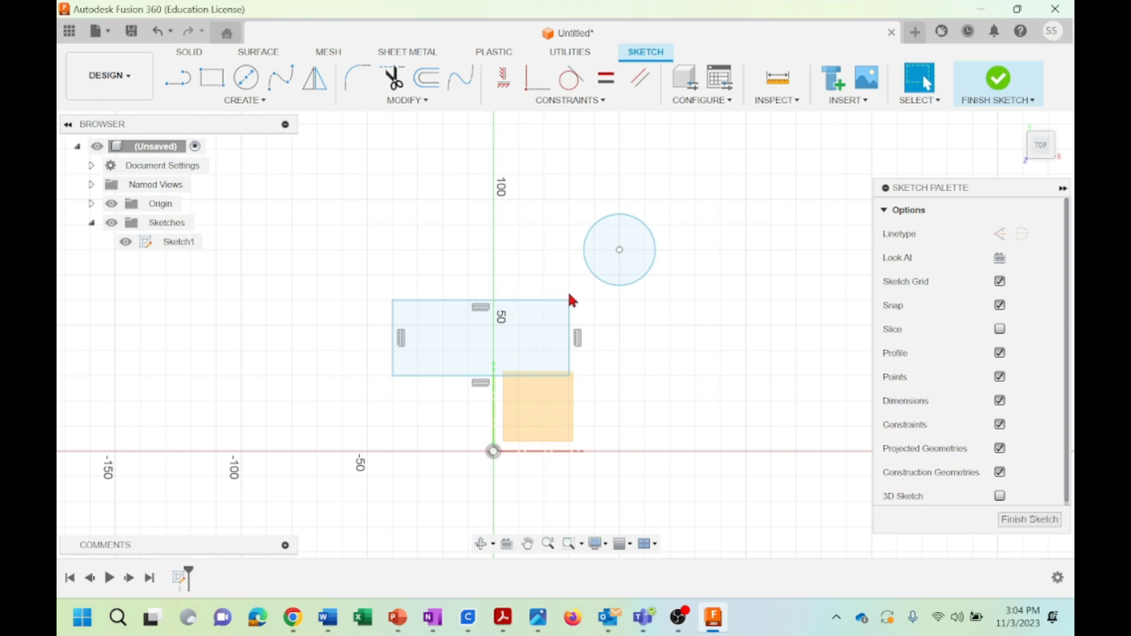
Apply a MidPoint constraint between the circle's center point and the rectangle's upper edge
{"action": "left_click", "coordinate": [582, 102]}
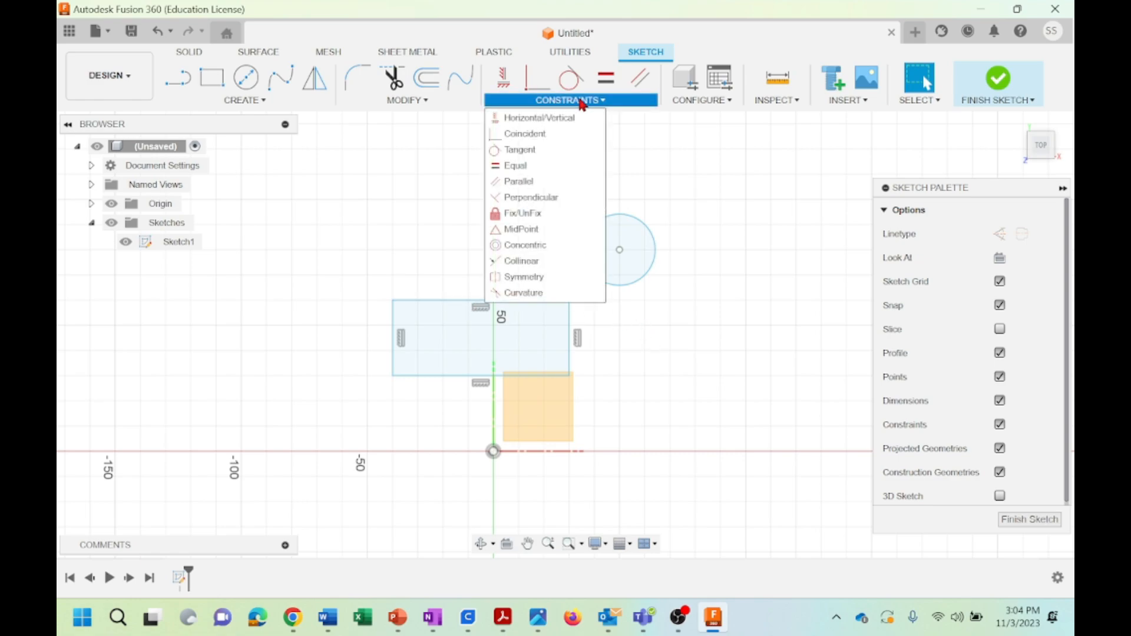
{"action": "left_click", "coordinate": [511, 230]}
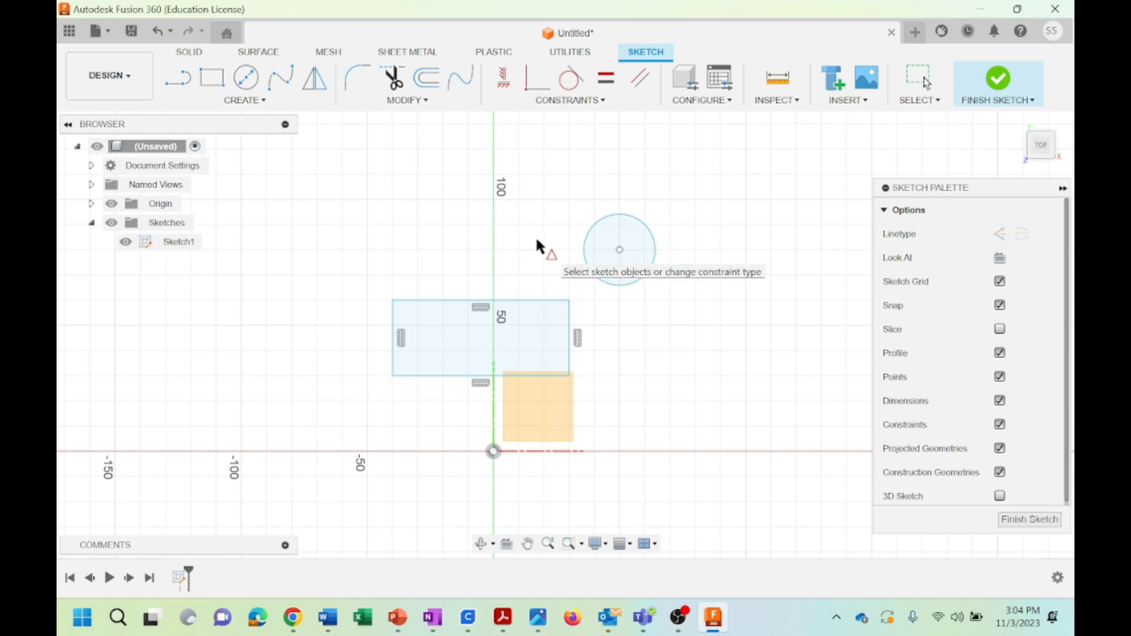
{"action": "left_click", "coordinate": [619, 251]}
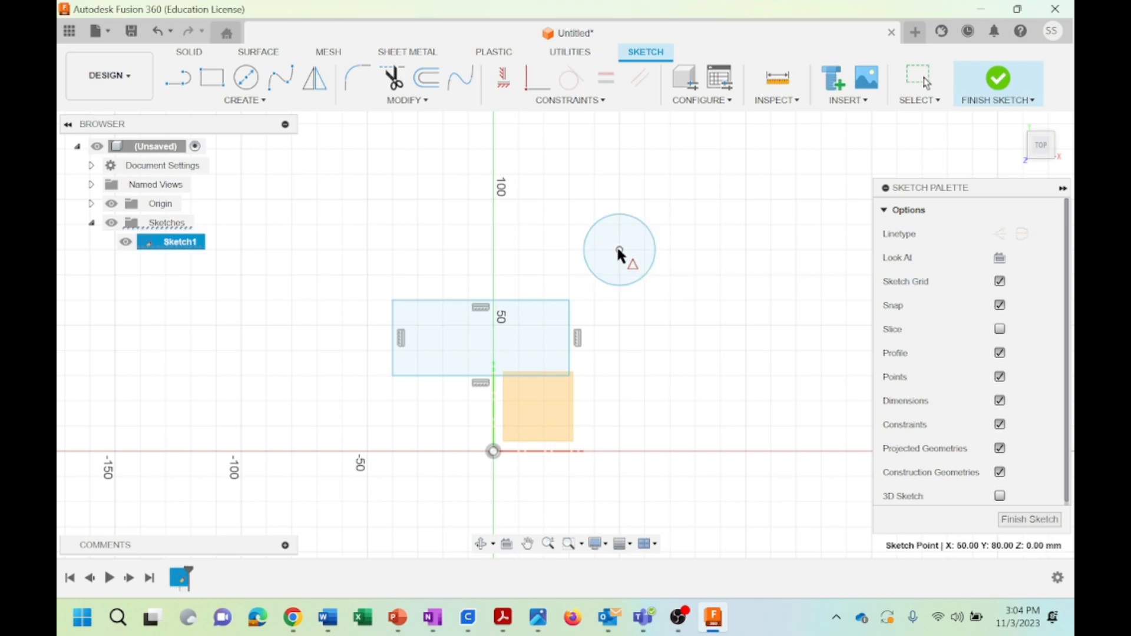
{"action": "left_click", "coordinate": [504, 300]}
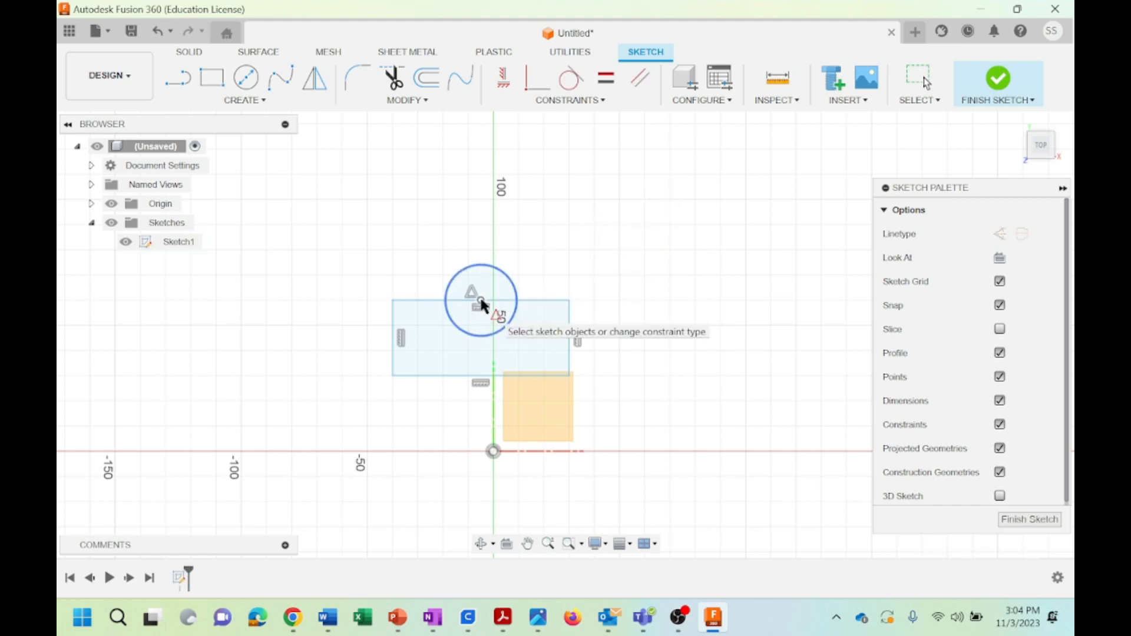
Undo the MidPoint constraint, the circle and the rectangle to clear the sketch
{"action": "left_click", "coordinate": [554, 101]}
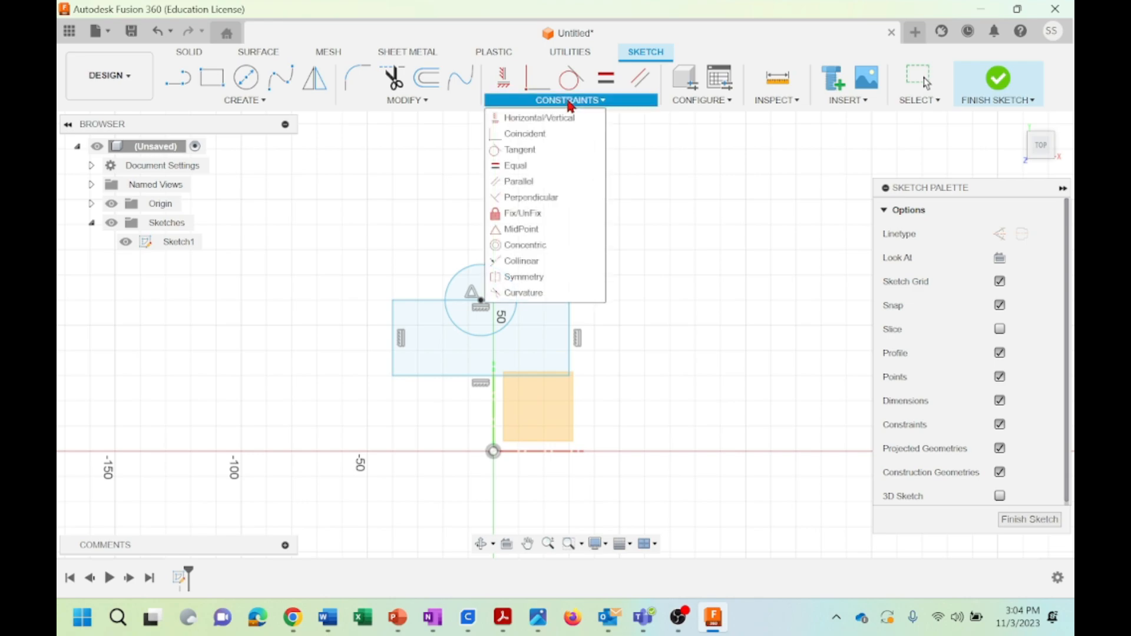
{"action": "left_click", "coordinate": [521, 228]}
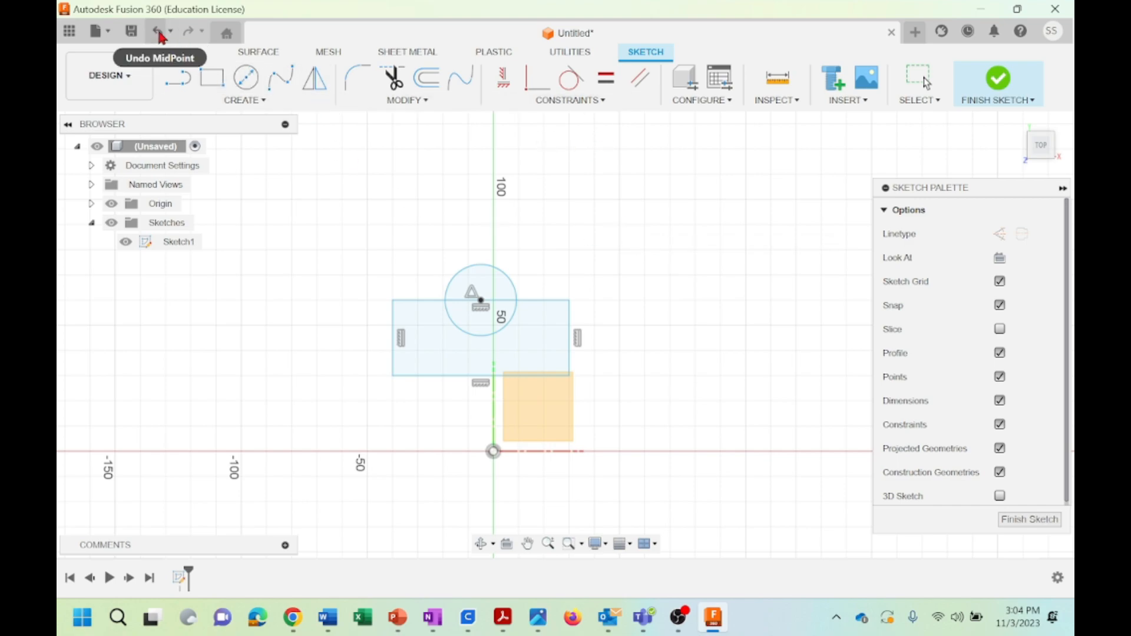
{"action": "left_click", "coordinate": [159, 34]}
{"action": "left_click", "coordinate": [159, 34]}
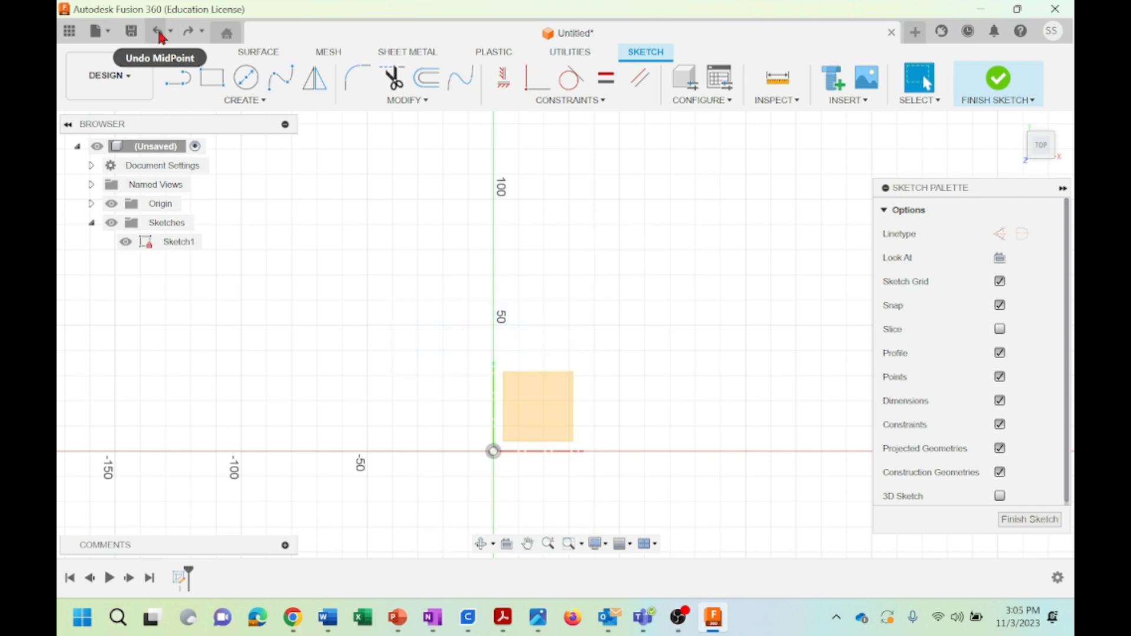
Sketch a circle about 71 mm in diameter above and left of the origin and a separate 28 mm circle to its upper right
{"action": "left_click", "coordinate": [574, 102]}
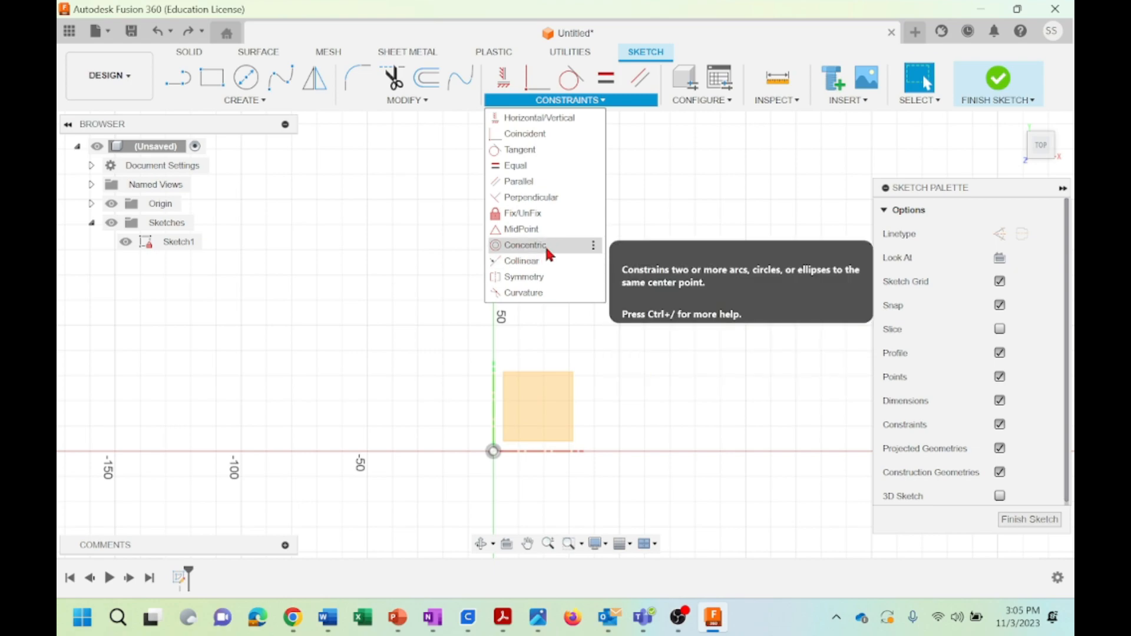
{"action": "left_click", "coordinate": [384, 202]}
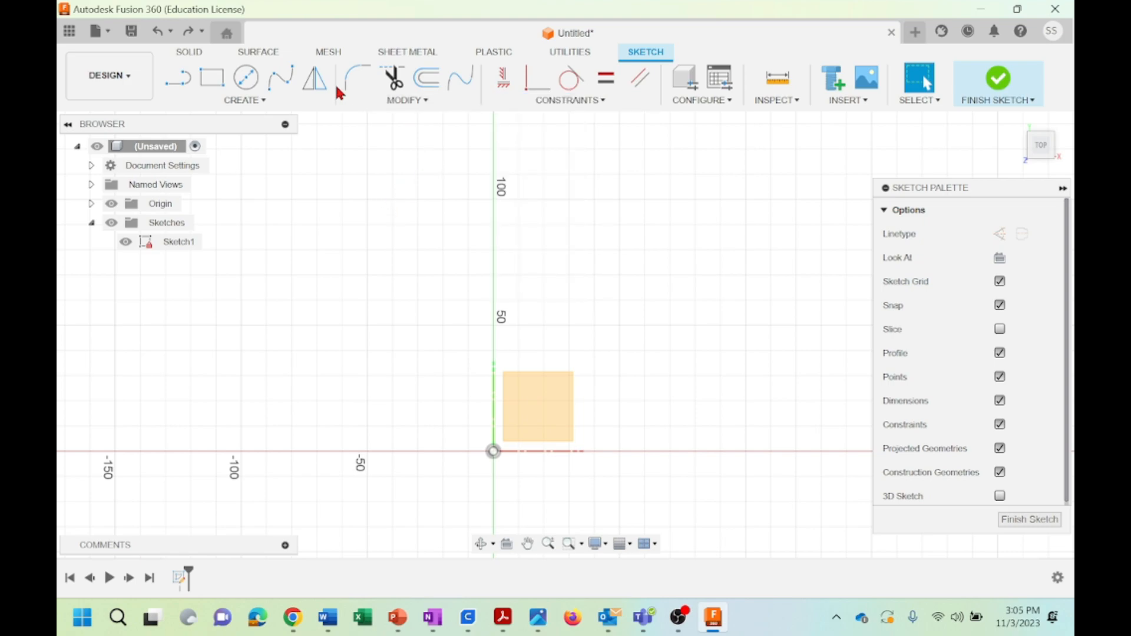
{"action": "left_click", "coordinate": [247, 79]}
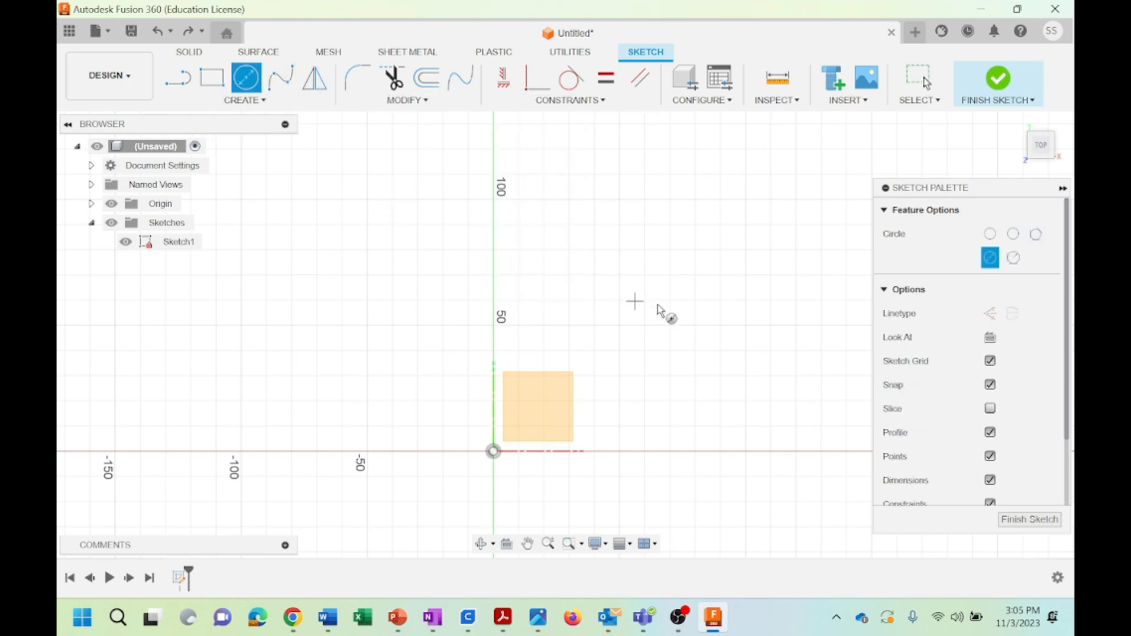
{"action": "left_click", "coordinate": [417, 325]}
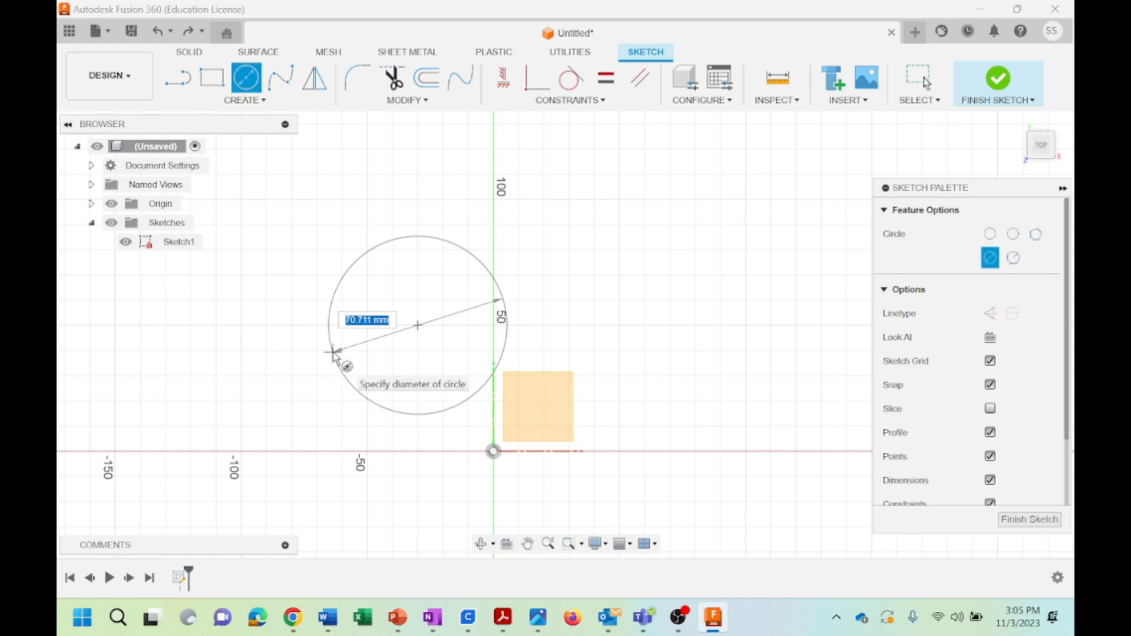
{"action": "left_click", "coordinate": [332, 352]}
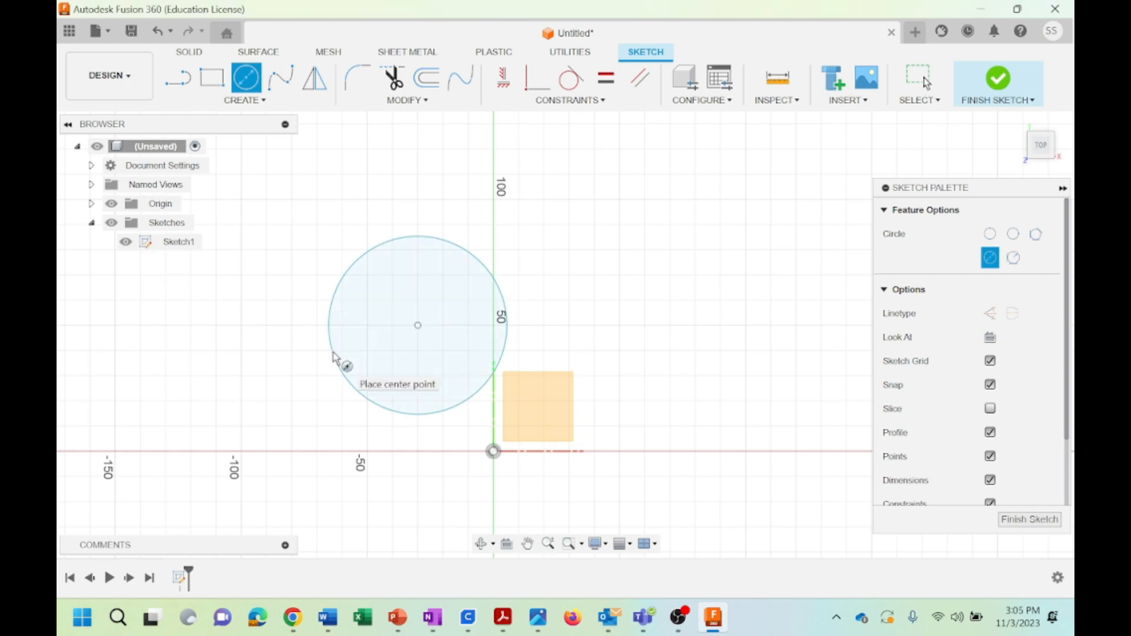
{"action": "left_click", "coordinate": [594, 200]}
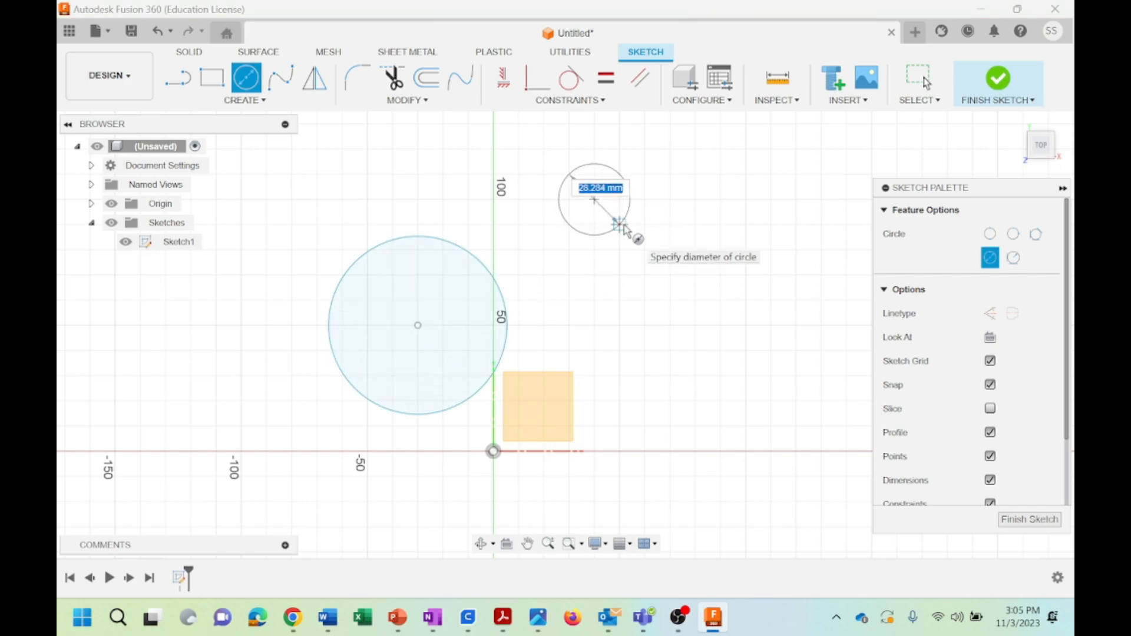
{"action": "left_click", "coordinate": [621, 226]}
{"action": "key", "text": "Escape"}
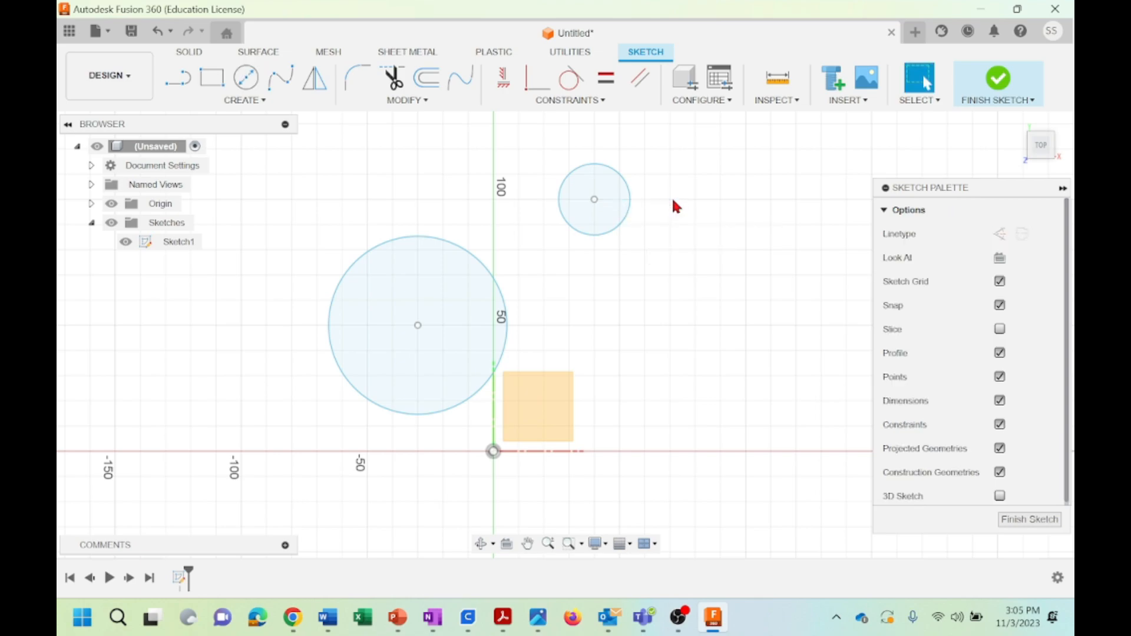
Apply a Concentric constraint between the small circle and the large circle, selecting the small one first
{"action": "left_click", "coordinate": [590, 101]}
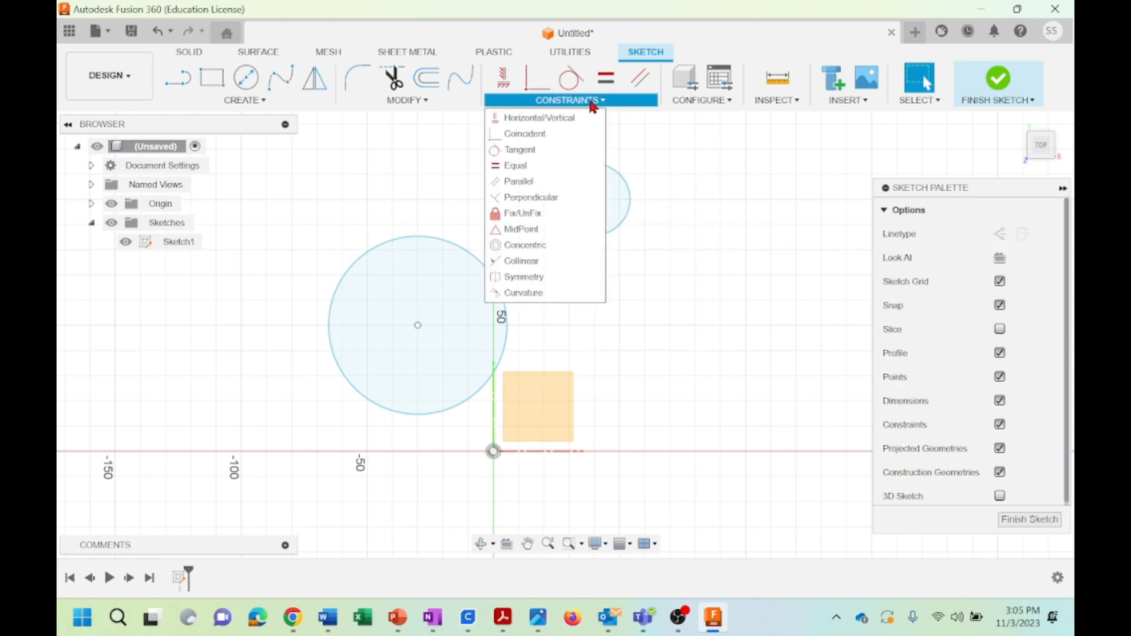
{"action": "left_click", "coordinate": [539, 244]}
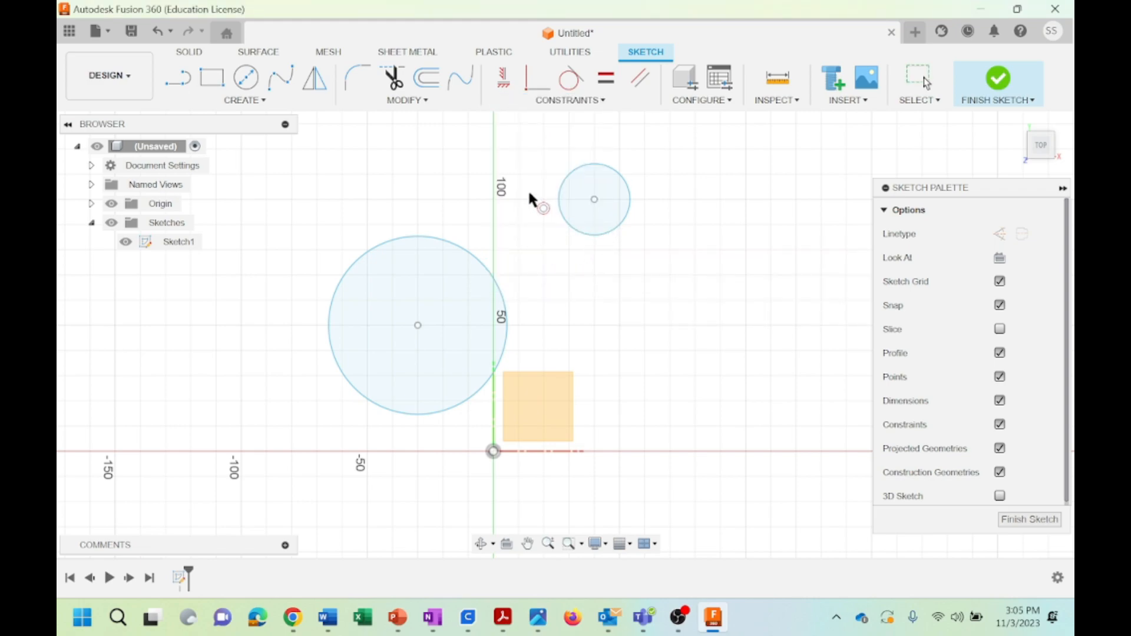
{"action": "left_click", "coordinate": [576, 172]}
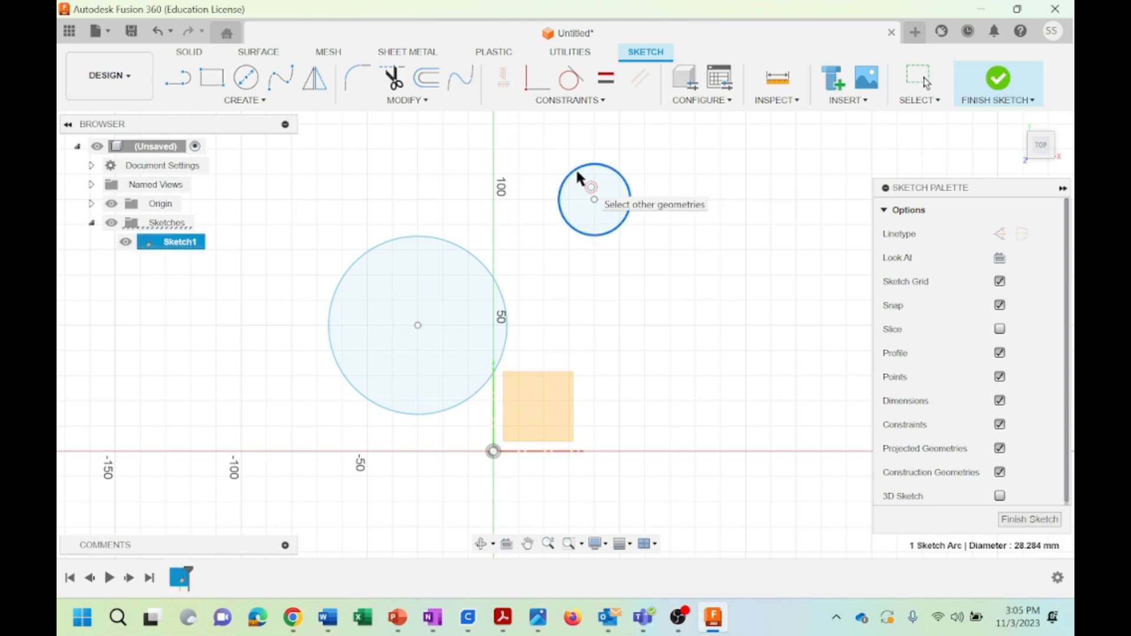
{"action": "left_click", "coordinate": [421, 239]}
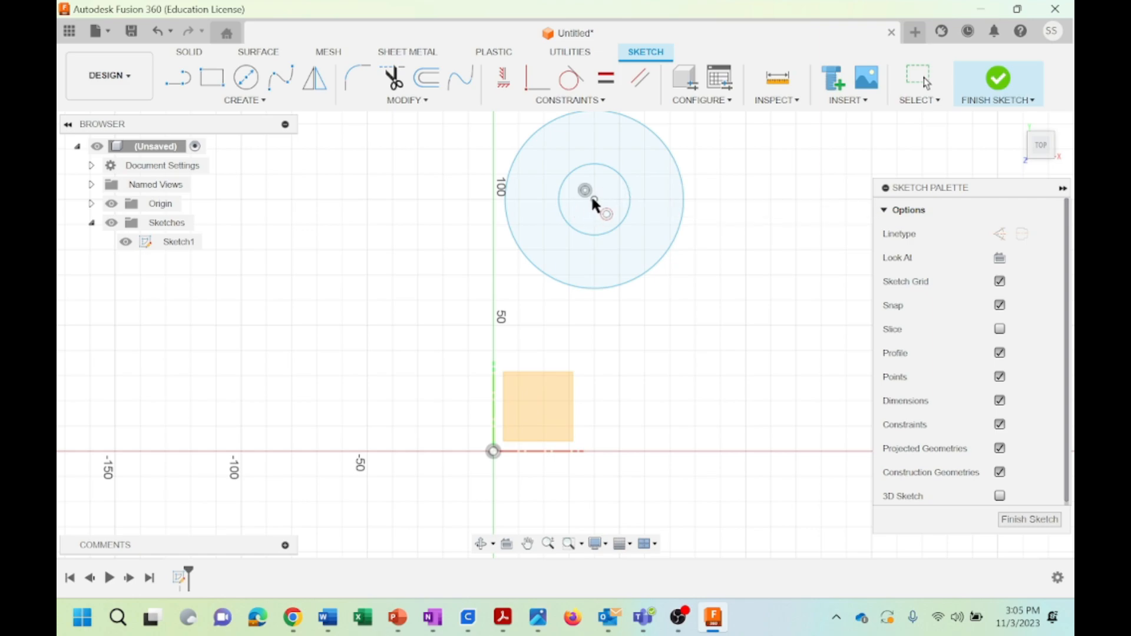
Undo the Concentric constraint and both circles to clear the sketch
{"action": "left_click", "coordinate": [558, 101]}
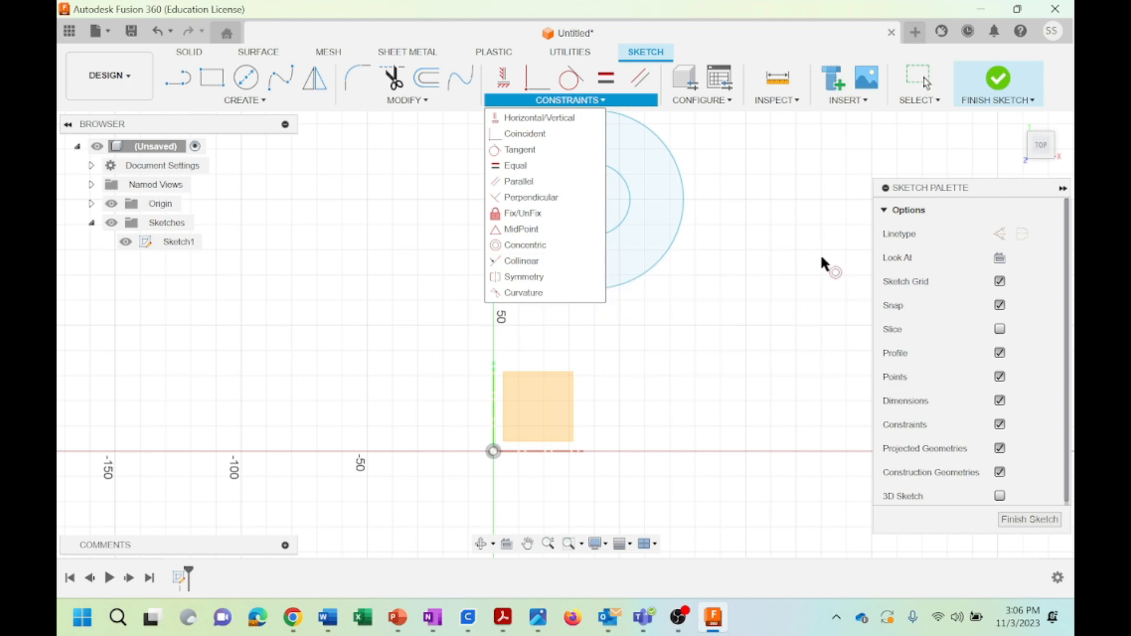
{"action": "left_click", "coordinate": [162, 32]}
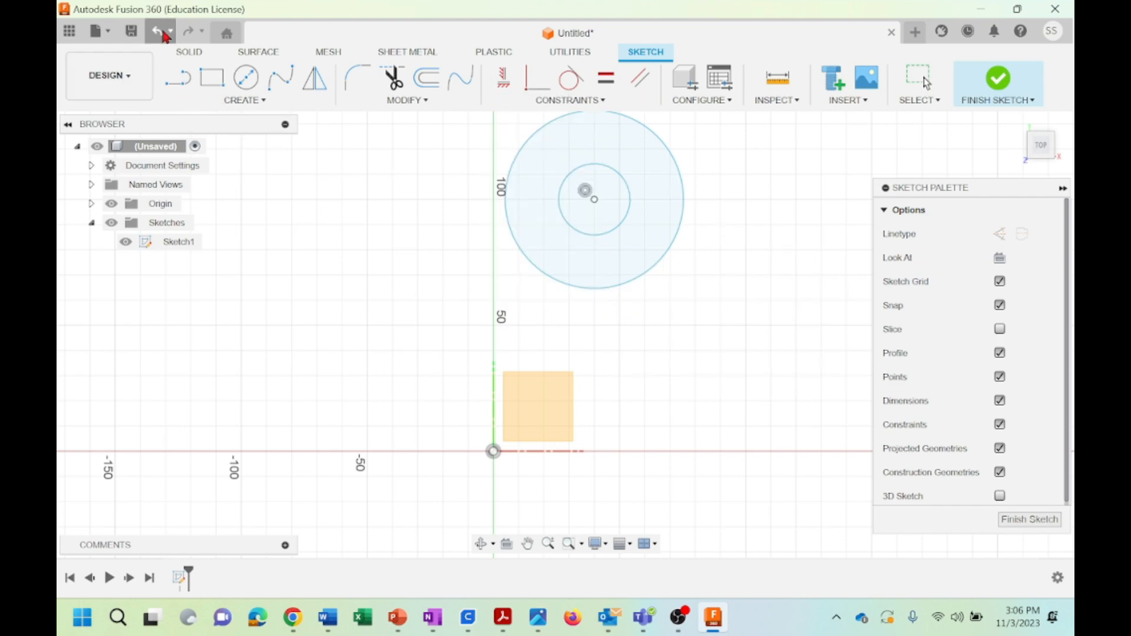
{"action": "left_click", "coordinate": [163, 34]}
{"action": "left_click", "coordinate": [163, 33]}
{"action": "left_click", "coordinate": [163, 33]}
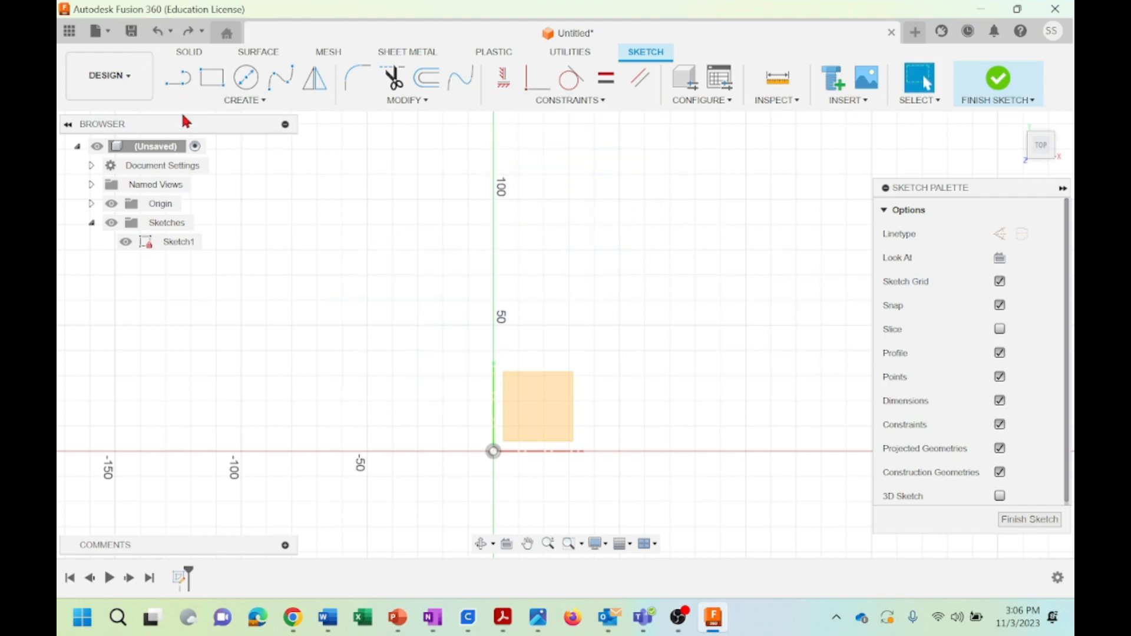
Sketch a line about 82 mm long rising at about 14 degrees and a separate shorter line sloping downward below it
{"action": "left_click", "coordinate": [182, 85]}
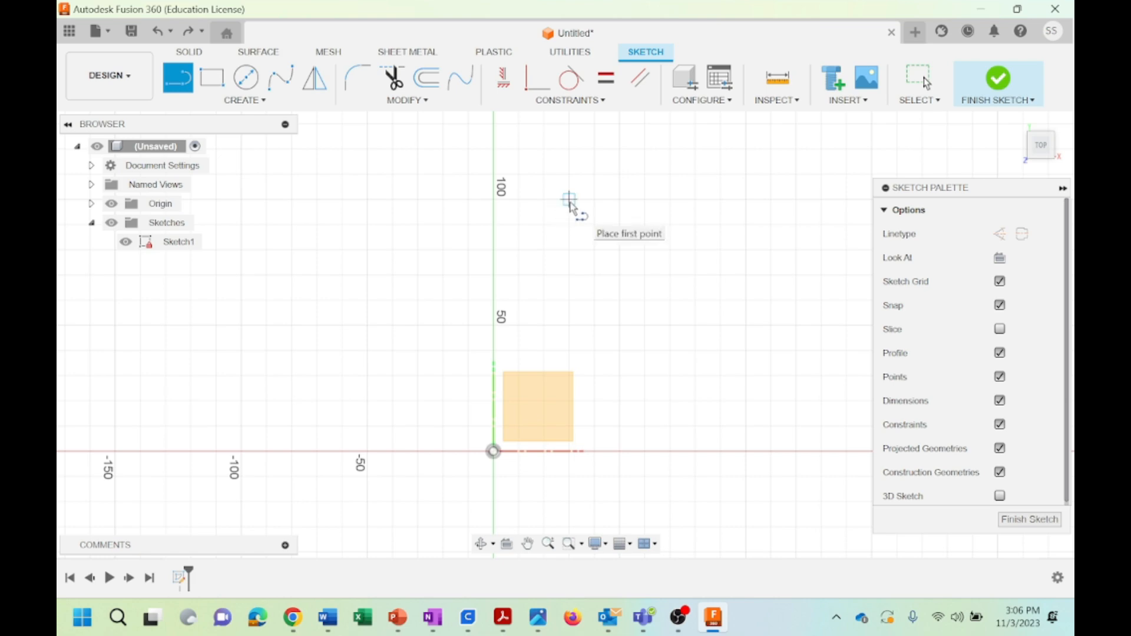
{"action": "left_click", "coordinate": [569, 199]}
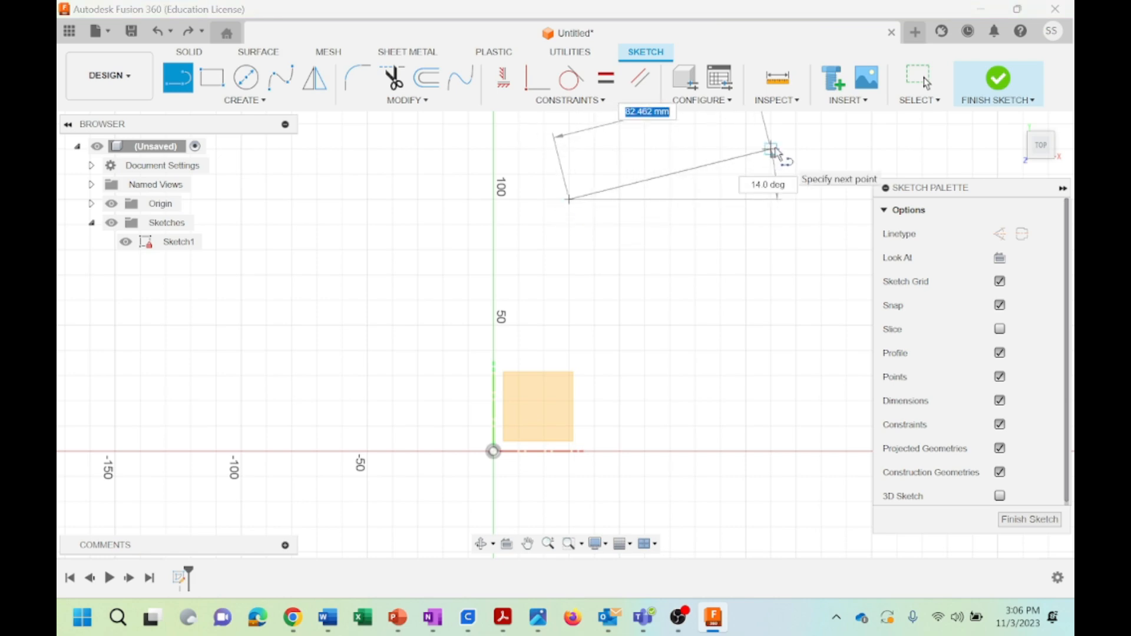
{"action": "left_click", "coordinate": [771, 150]}
{"action": "key", "text": "Escape"}
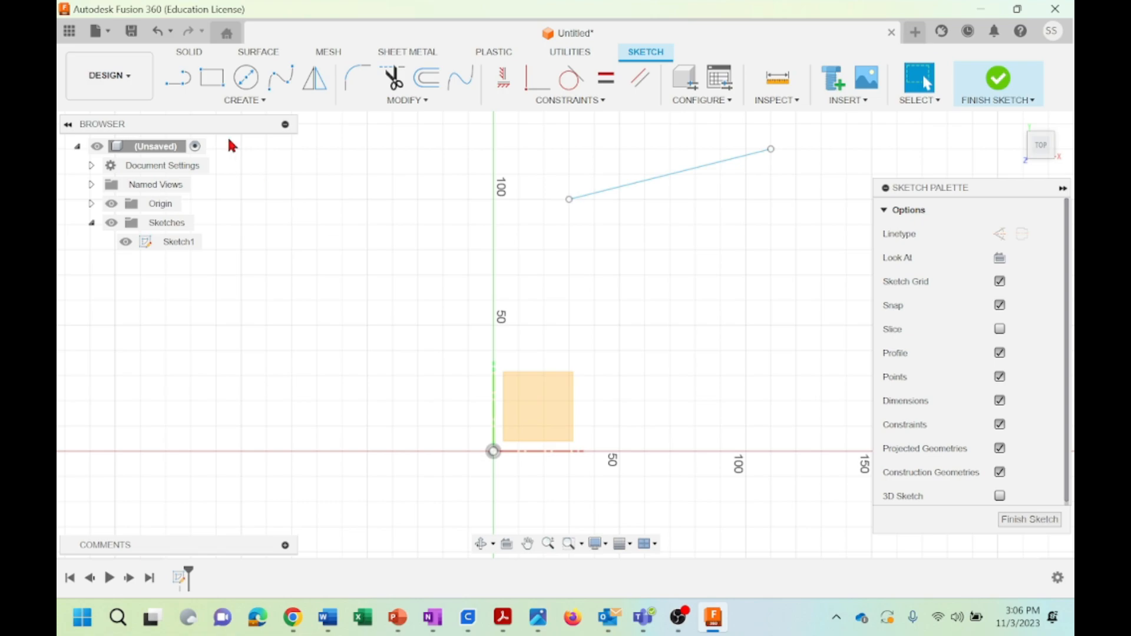
{"action": "left_click", "coordinate": [182, 85]}
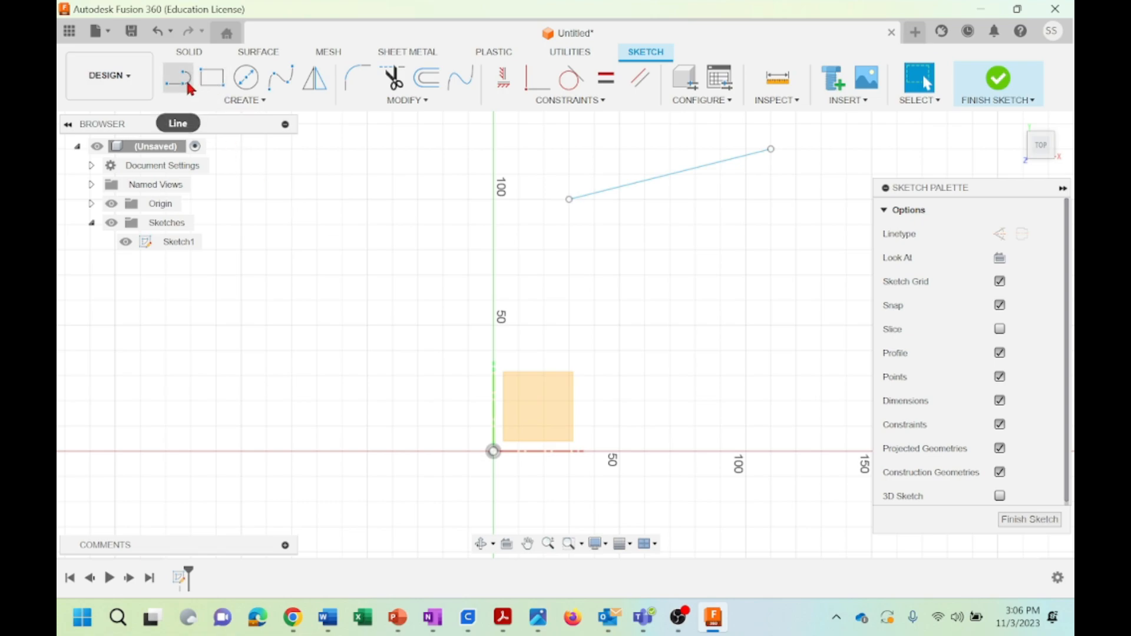
{"action": "left_click", "coordinate": [619, 250]}
{"action": "left_click", "coordinate": [746, 275]}
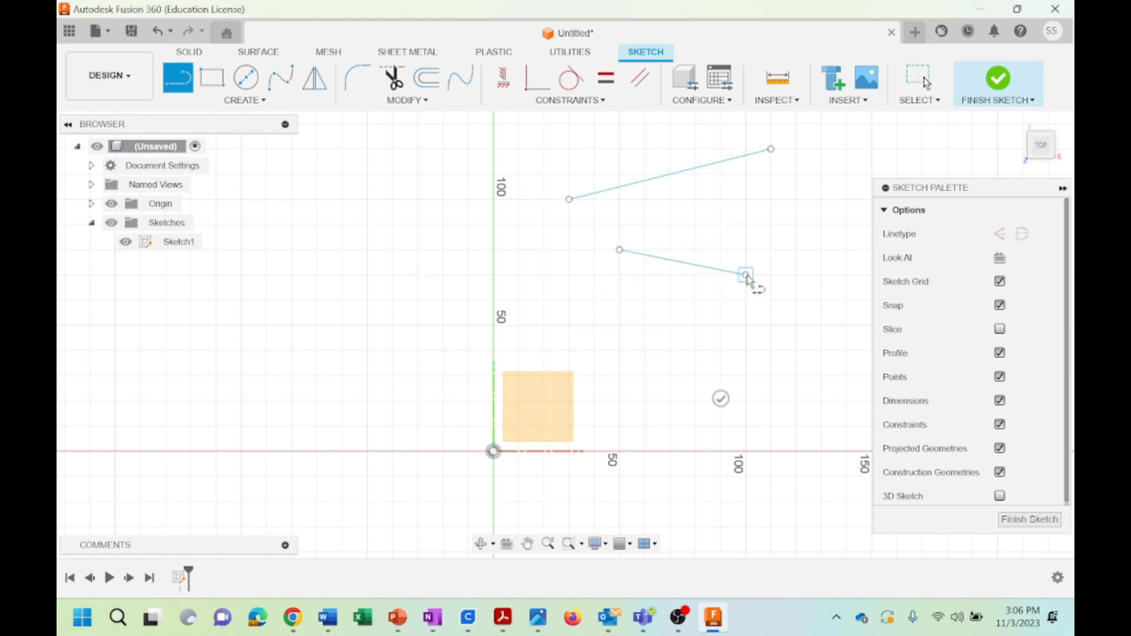
{"action": "key", "text": "Escape"}
Apply a Collinear constraint between the long upper line and the shorter lower line
{"action": "left_click", "coordinate": [570, 100]}
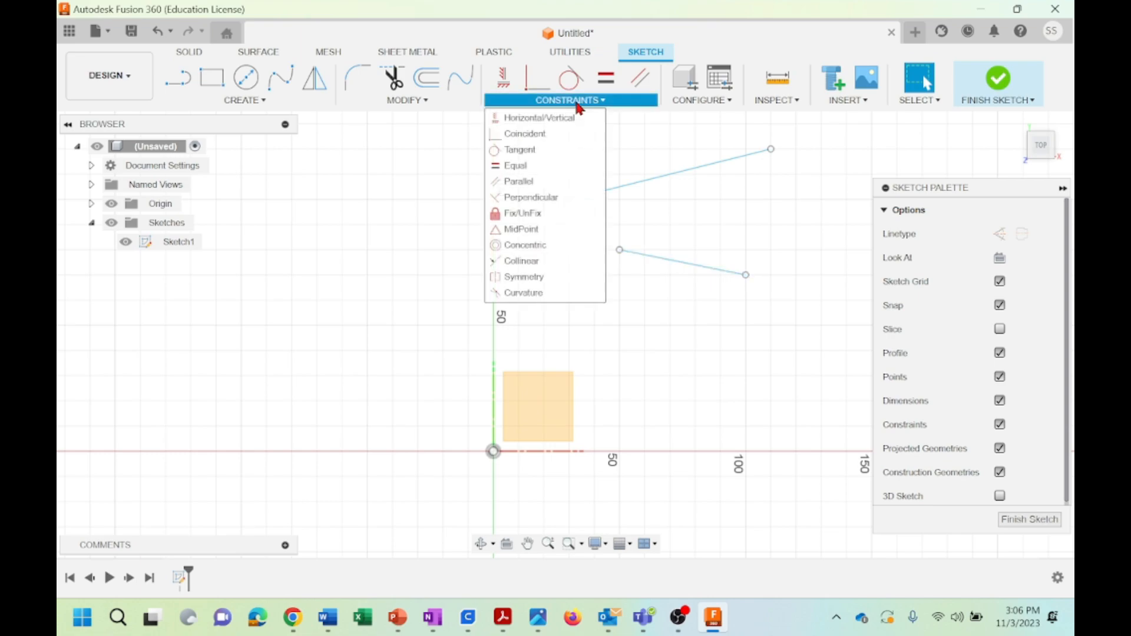
{"action": "left_click", "coordinate": [519, 261]}
{"action": "left_click", "coordinate": [691, 167]}
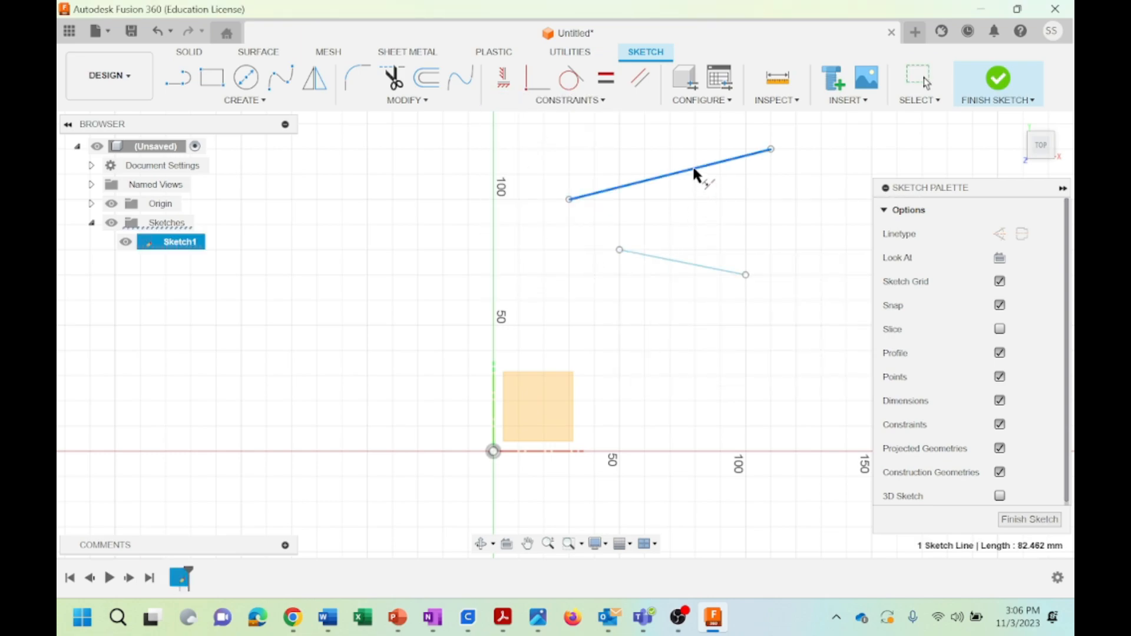
{"action": "left_click", "coordinate": [693, 263]}
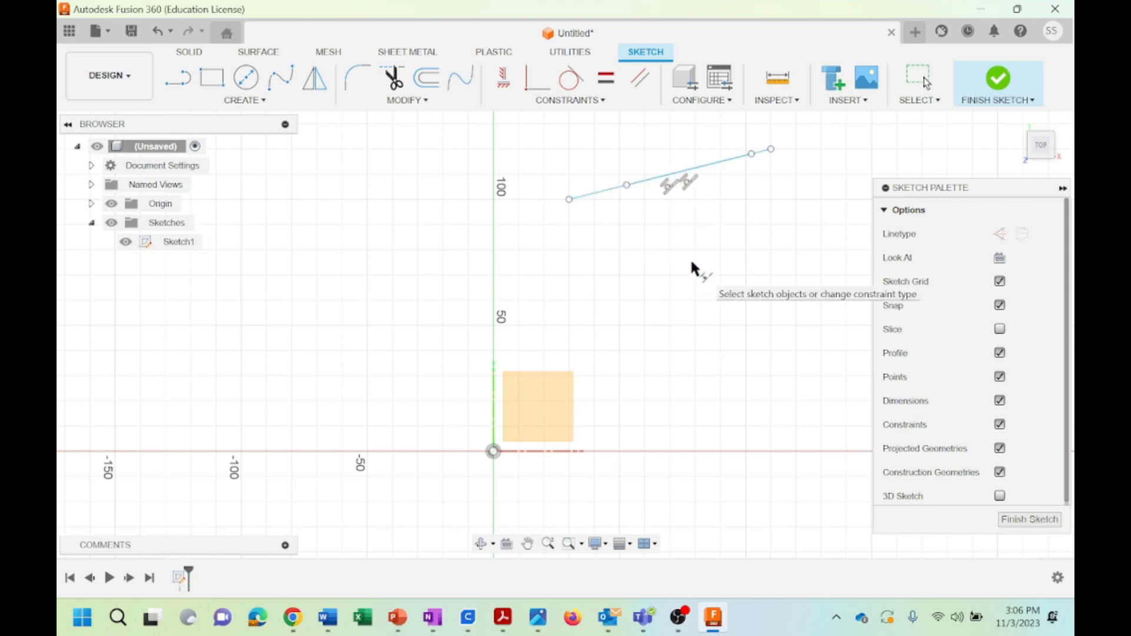
Move the longer line toward the lower left, across the vertical axis, to test the Collinear constraint
{"action": "left_click", "coordinate": [561, 101]}
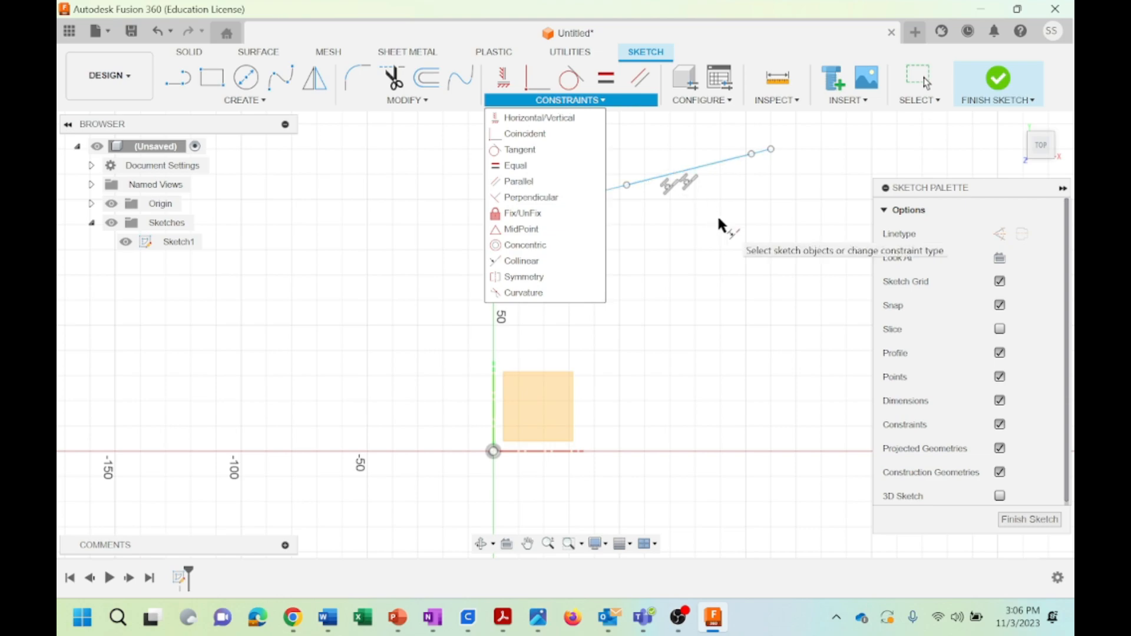
{"action": "left_click", "coordinate": [650, 130]}
{"action": "mouse_move", "coordinate": [708, 162]}
{"action": "left_mouse_down"}
{"action": "mouse_move", "coordinate": [588, 213]}
{"action": "mouse_move", "coordinate": [595, 185]}
{"action": "mouse_move", "coordinate": [593, 235]}
{"action": "mouse_move", "coordinate": [505, 230]}
{"action": "mouse_move", "coordinate": [482, 253]}
{"action": "mouse_move", "coordinate": [689, 196]}
{"action": "mouse_move", "coordinate": [486, 241]}
{"action": "left_mouse_up"}
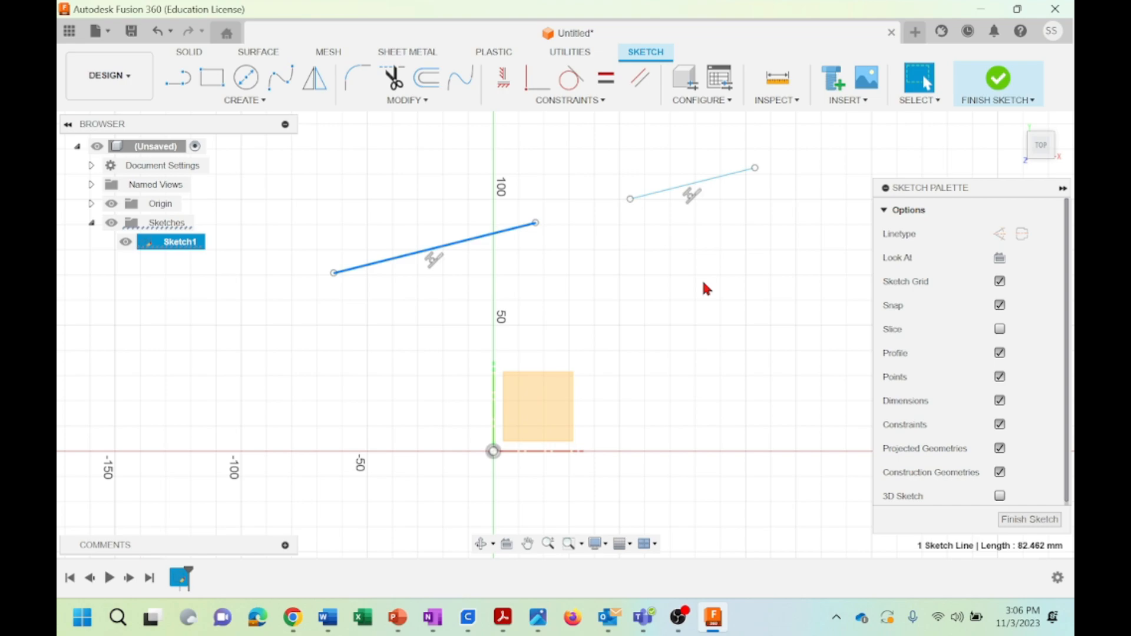
Undo the line move, the Collinear constraint and both lines to clear the sketch
{"action": "left_click", "coordinate": [163, 35]}
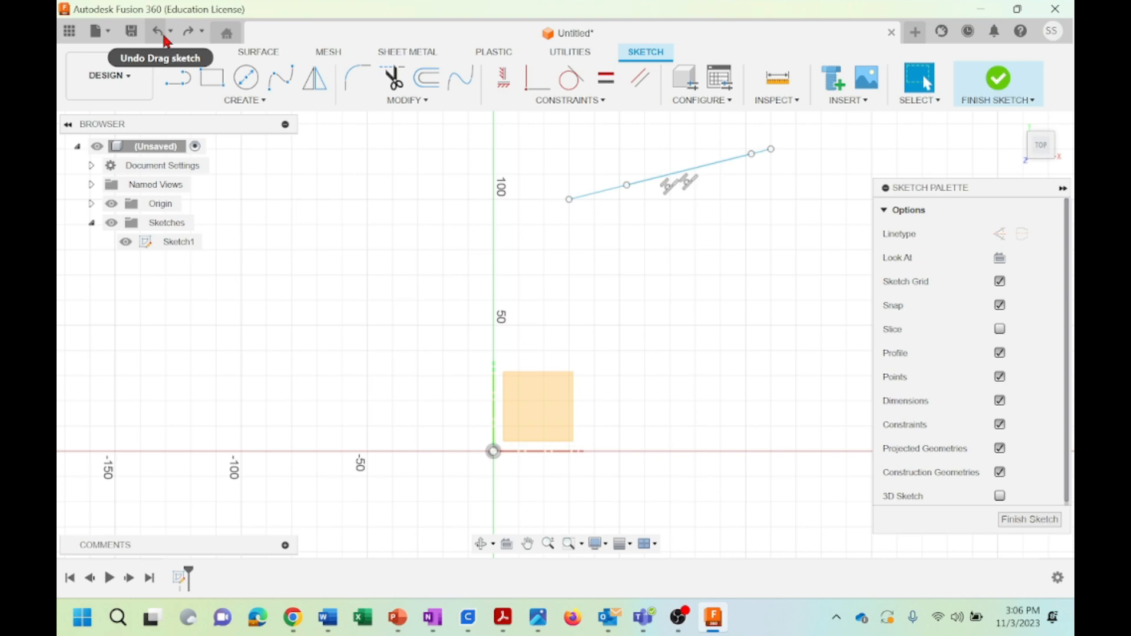
{"action": "left_click", "coordinate": [163, 35]}
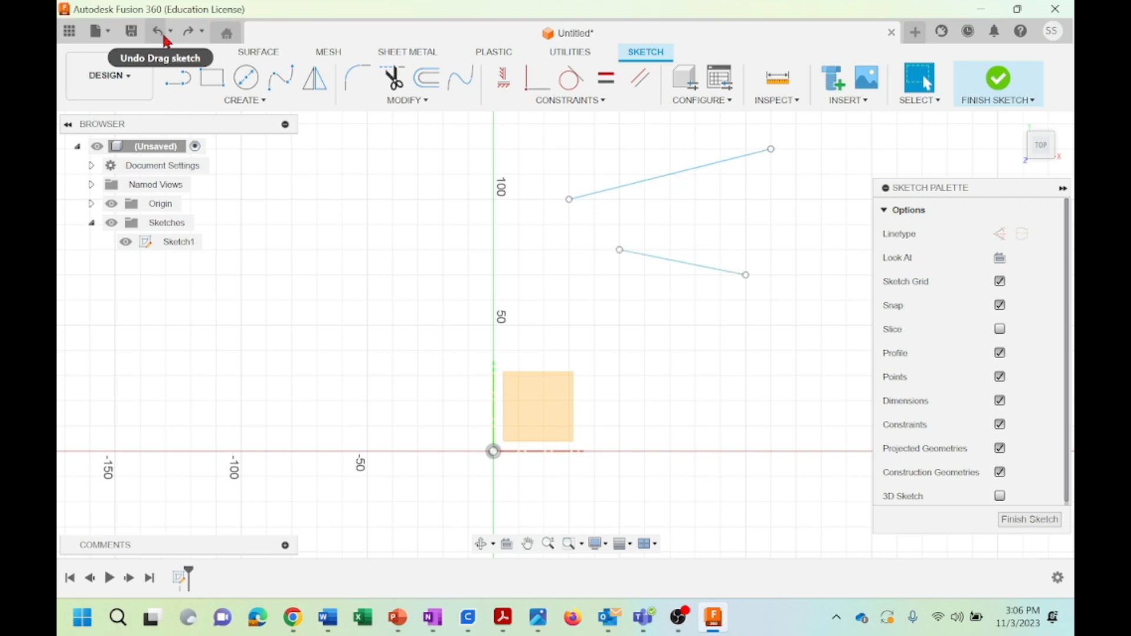
{"action": "left_click", "coordinate": [163, 35]}
{"action": "left_click", "coordinate": [163, 36]}
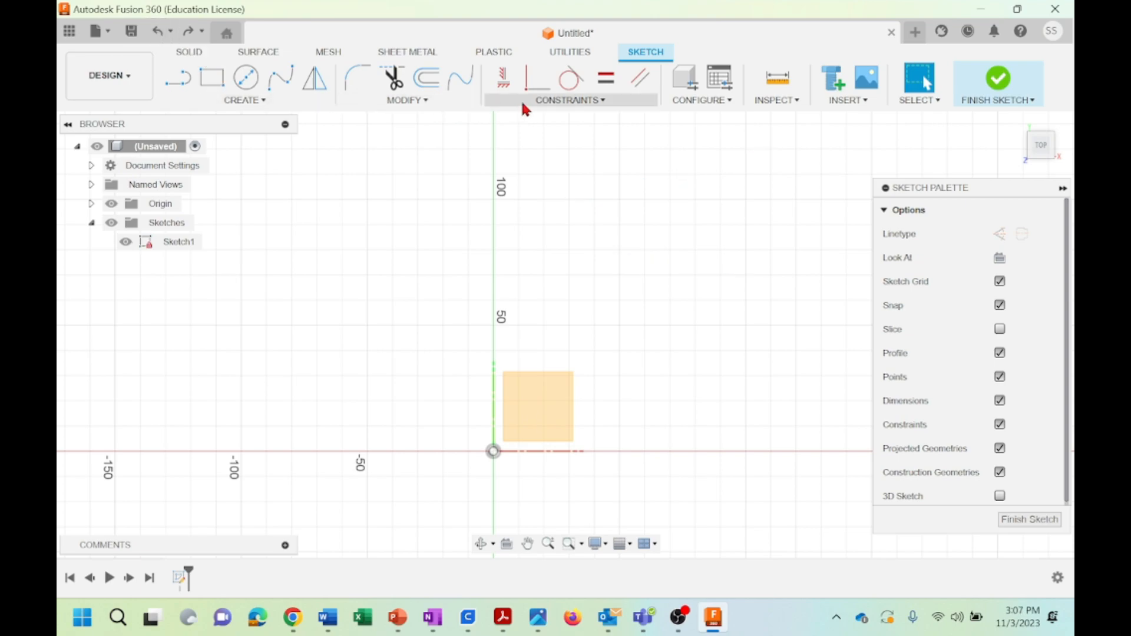
Sketch a circle about 27 mm in diameter left of the vertical axis and a larger circle higher up on the other side
{"action": "left_click", "coordinate": [567, 104]}
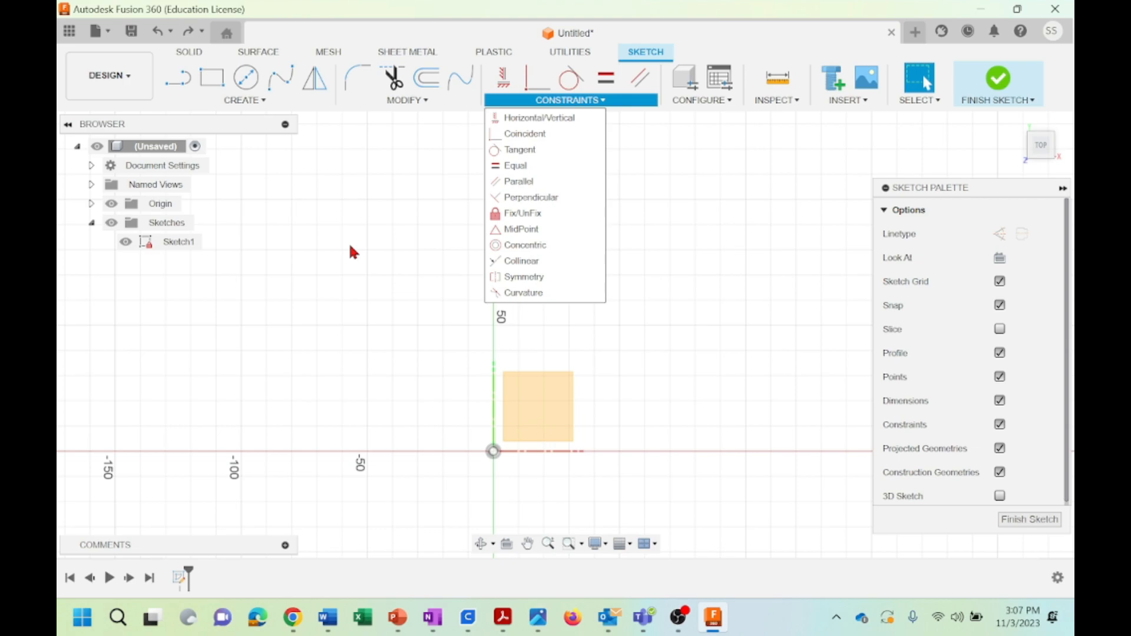
{"action": "left_click", "coordinate": [244, 100]}
{"action": "left_click", "coordinate": [245, 77]}
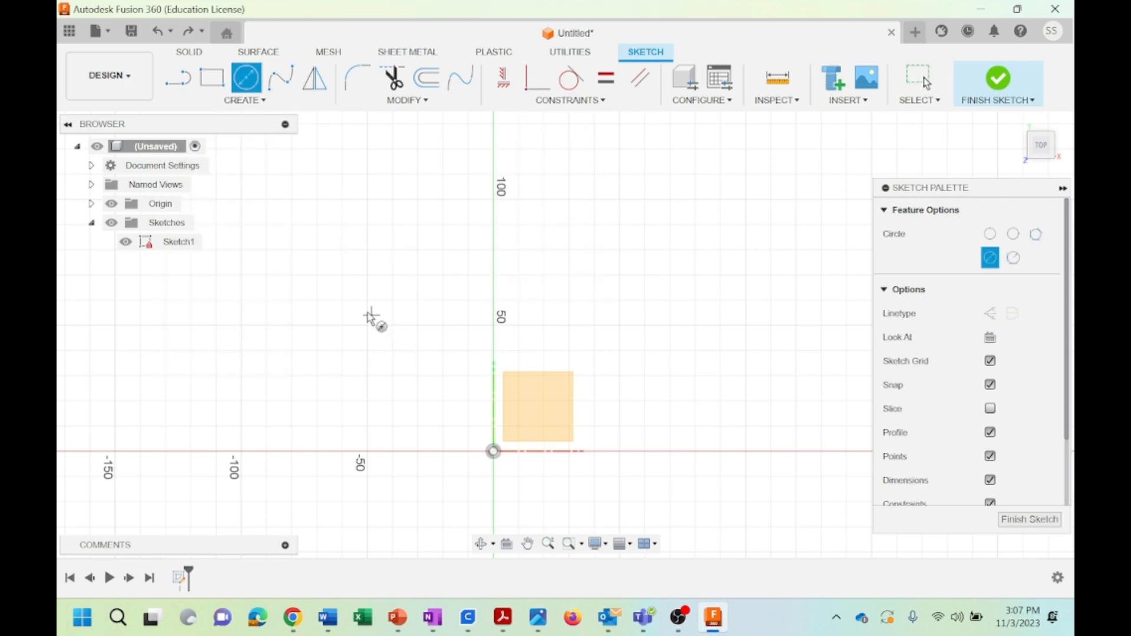
{"action": "left_click", "coordinate": [368, 300]}
{"action": "left_click", "coordinate": [365, 336]}
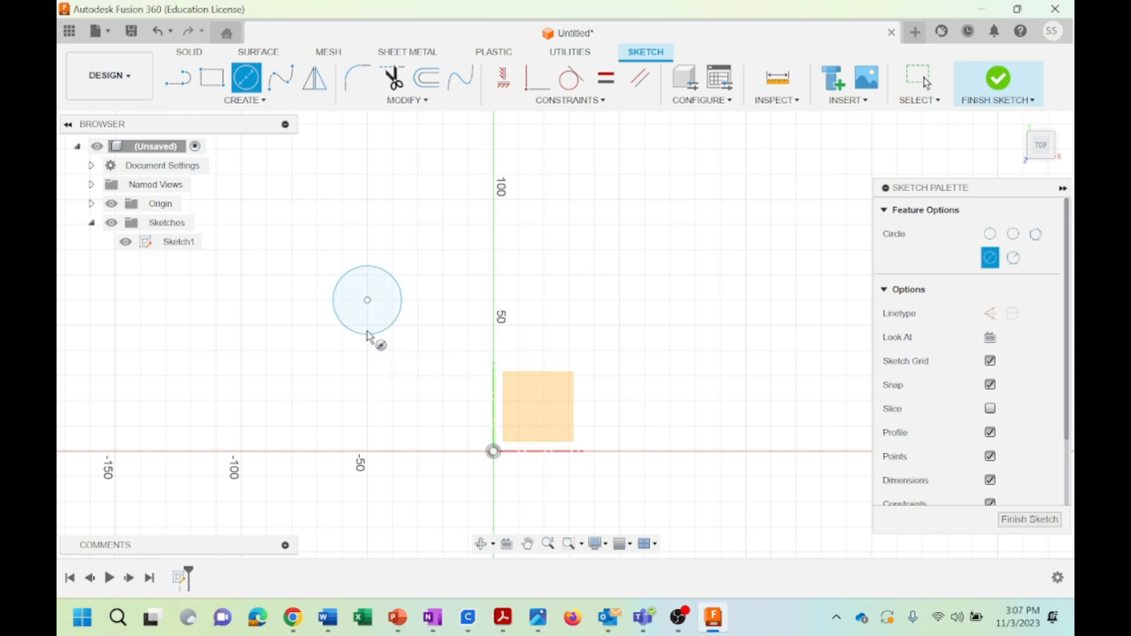
{"action": "left_click", "coordinate": [620, 198]}
{"action": "left_click", "coordinate": [693, 245]}
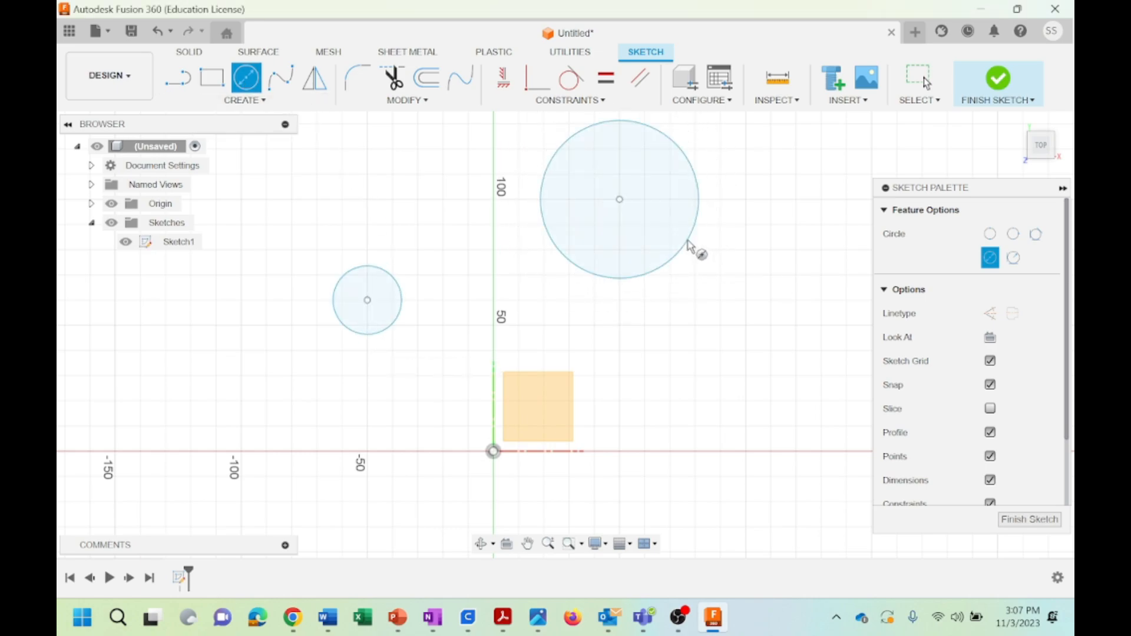
{"action": "key", "text": "Escape"}
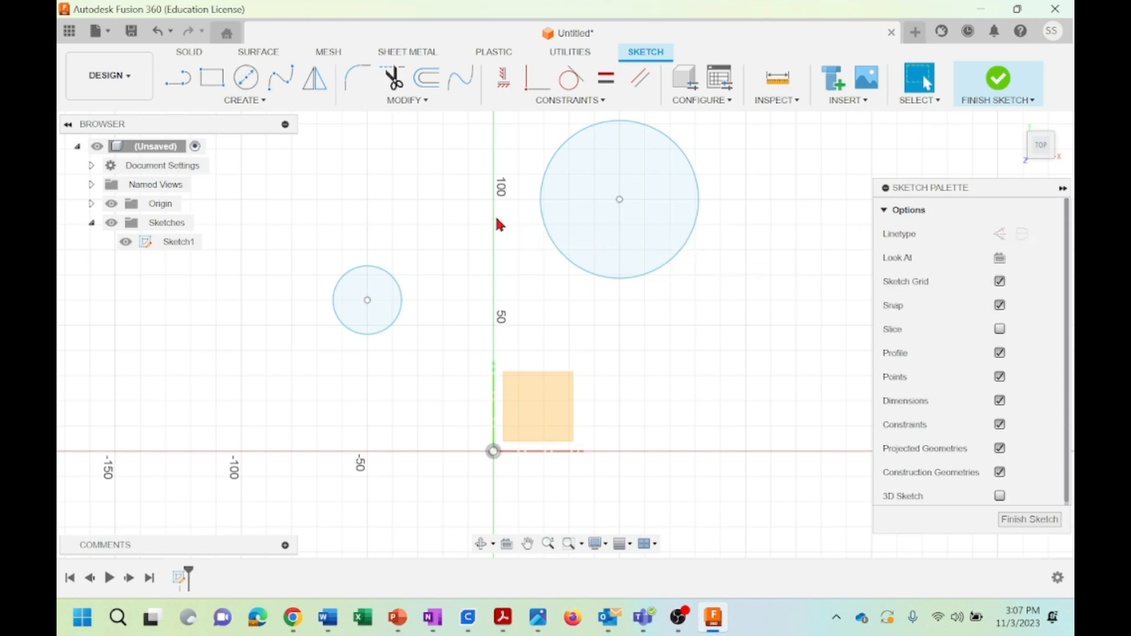
Apply a Symmetry constraint between the two circles about the vertical axis
{"action": "left_click", "coordinate": [588, 101]}
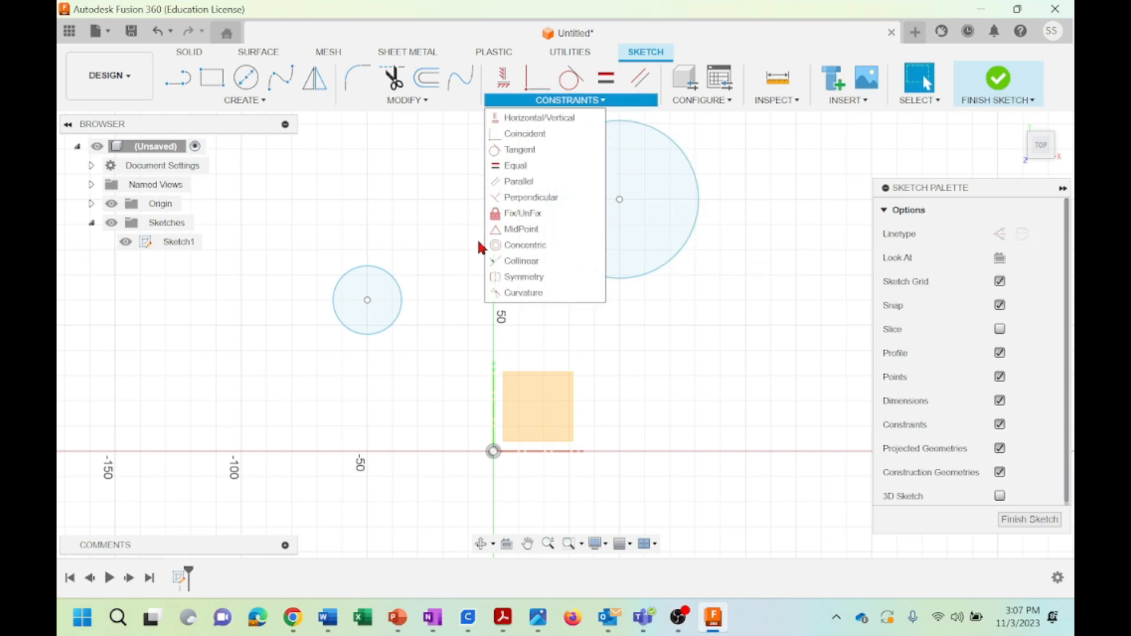
{"action": "left_click", "coordinate": [518, 278]}
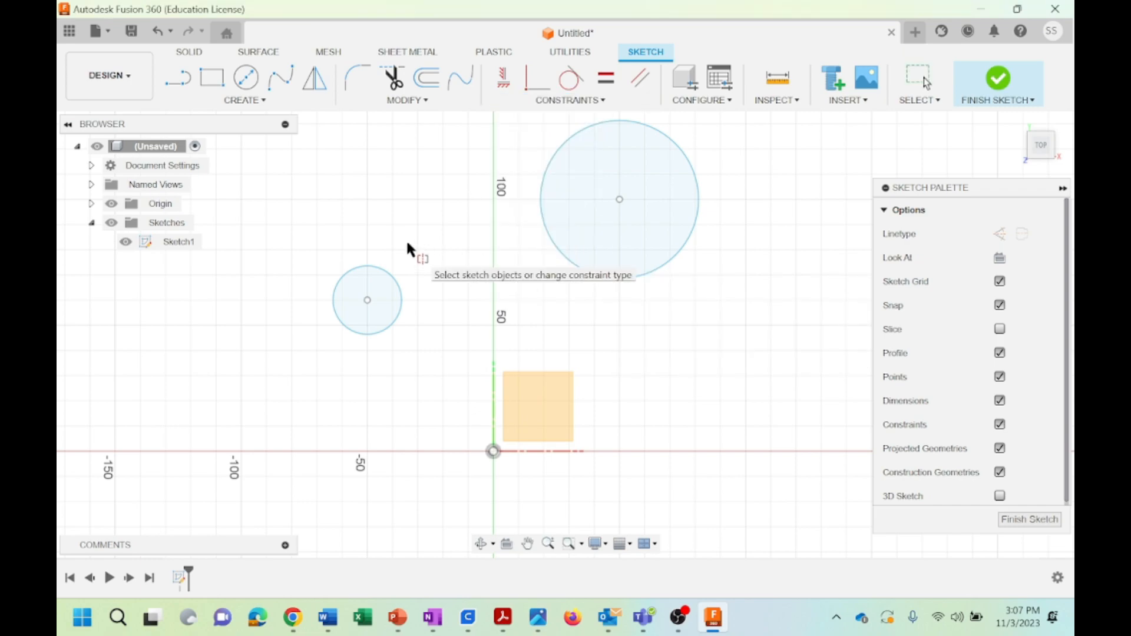
{"action": "left_click", "coordinate": [392, 277]}
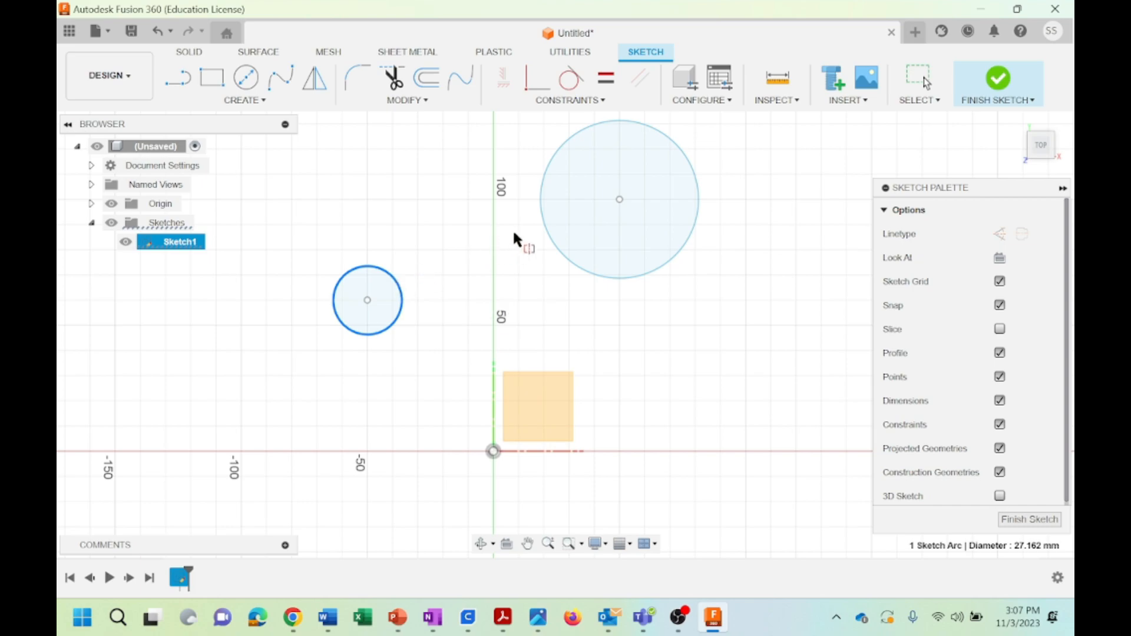
{"action": "left_click", "coordinate": [545, 172]}
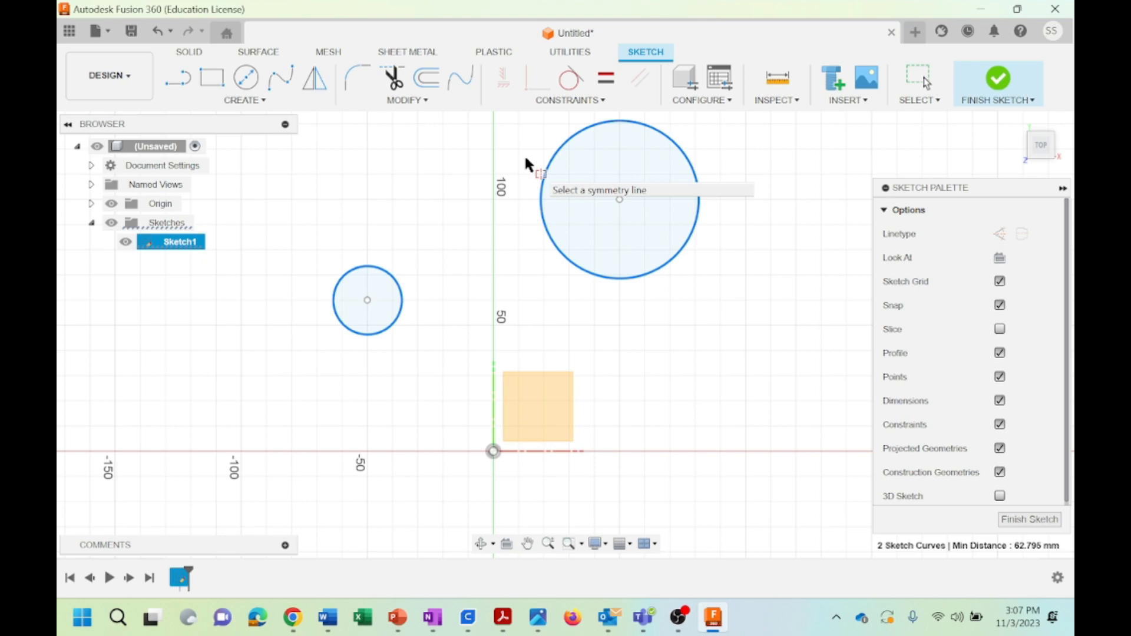
{"action": "left_click", "coordinate": [493, 404]}
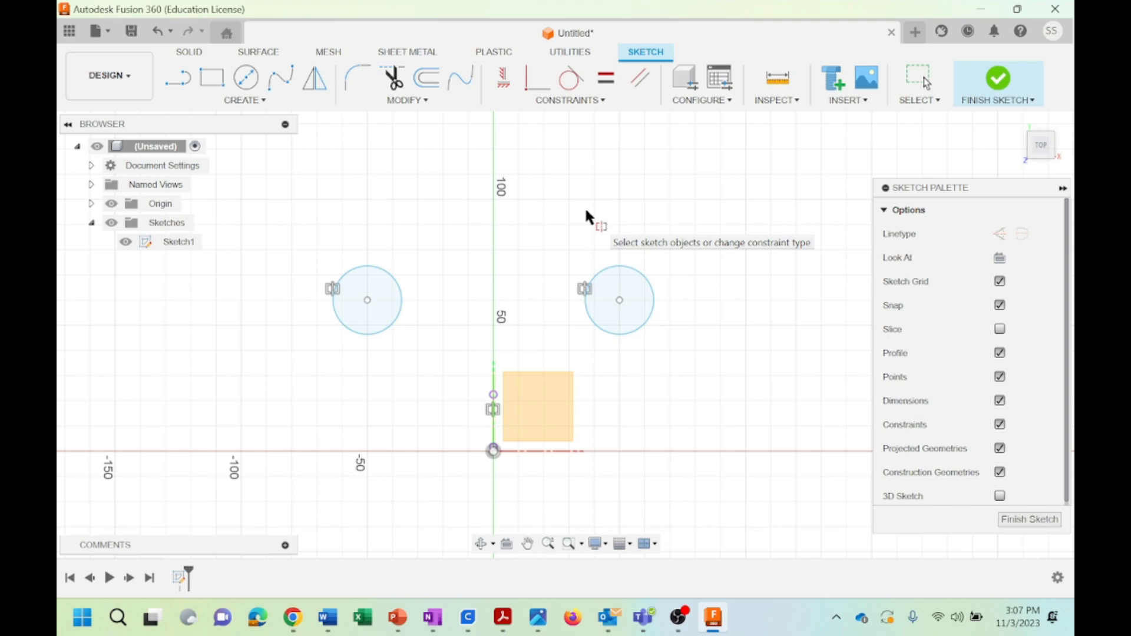
{"action": "key", "text": "Escape"}
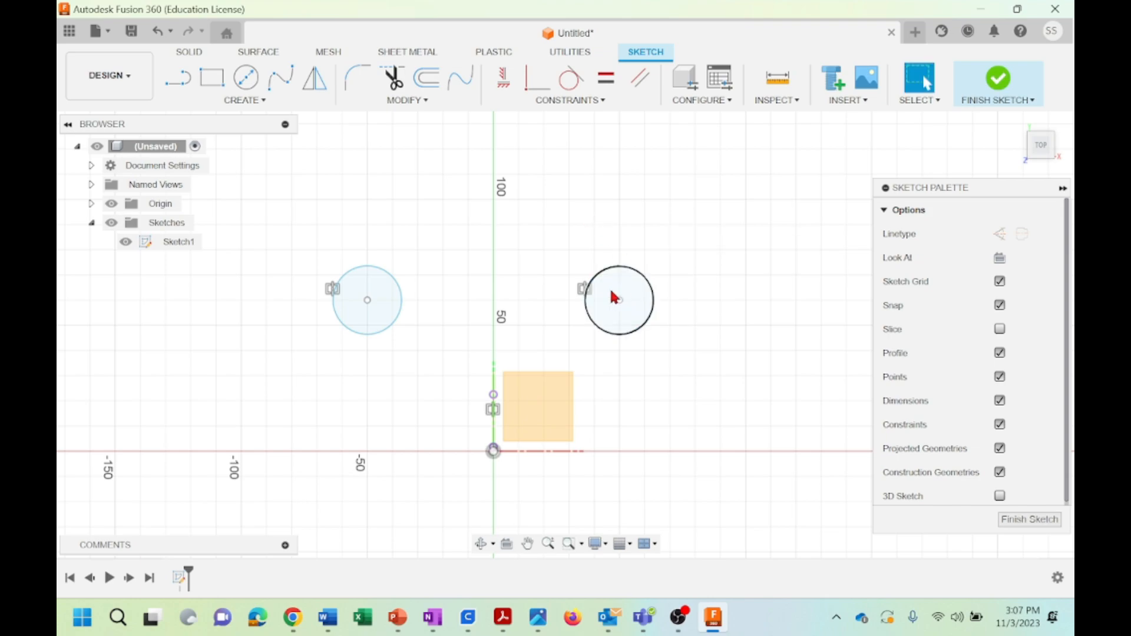
{"action": "left_click", "coordinate": [613, 296]}
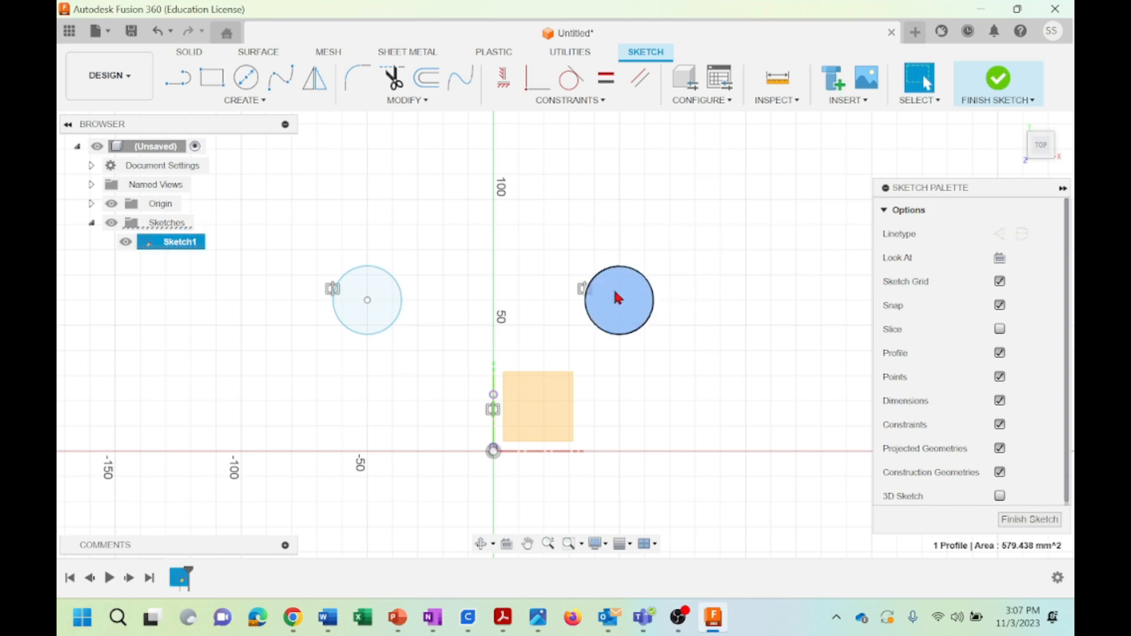
{"action": "right_click", "coordinate": [616, 296]}
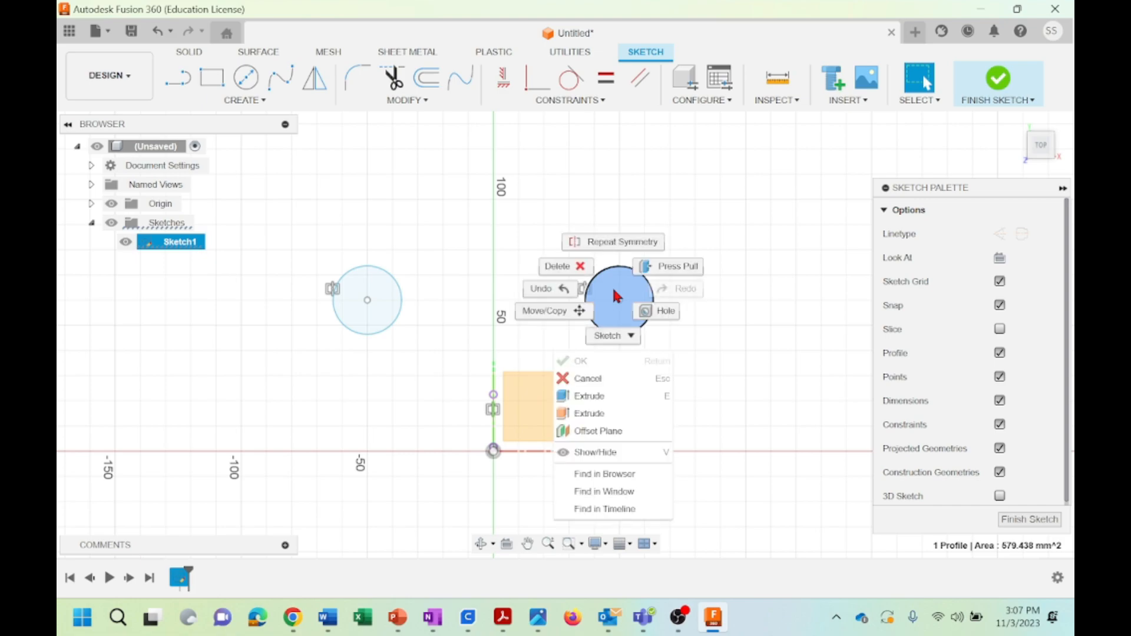
{"action": "left_click", "coordinate": [771, 326]}
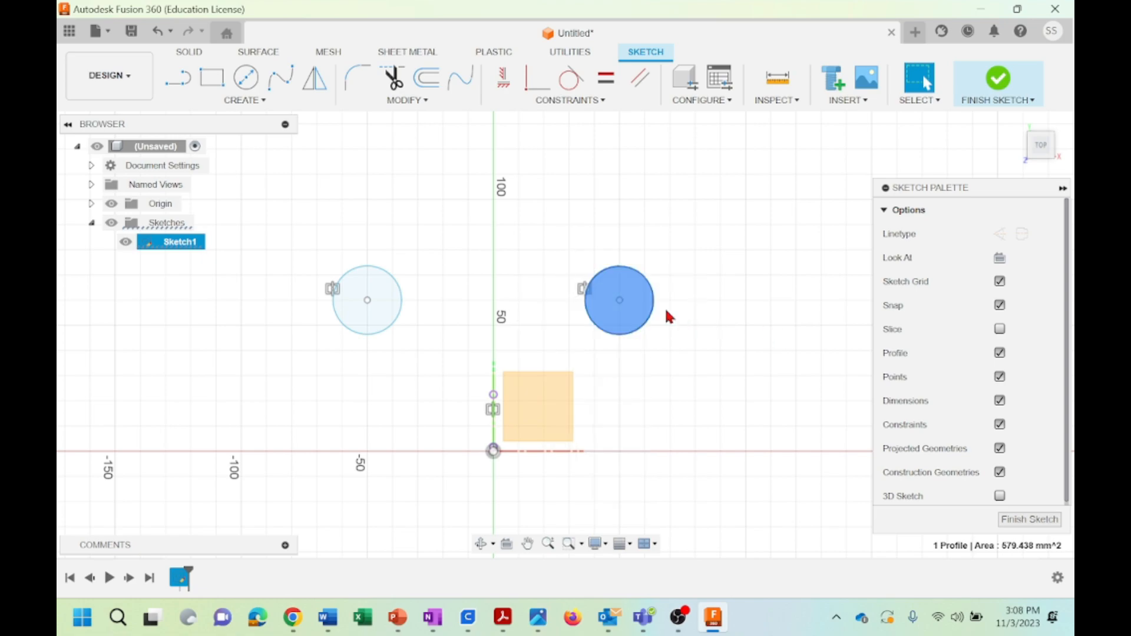
{"action": "left_click", "coordinate": [675, 263]}
Dimension the diameter of the circle right of the vertical axis as 30 mm
{"action": "left_click", "coordinate": [651, 288]}
{"action": "right_click", "coordinate": [648, 284]}
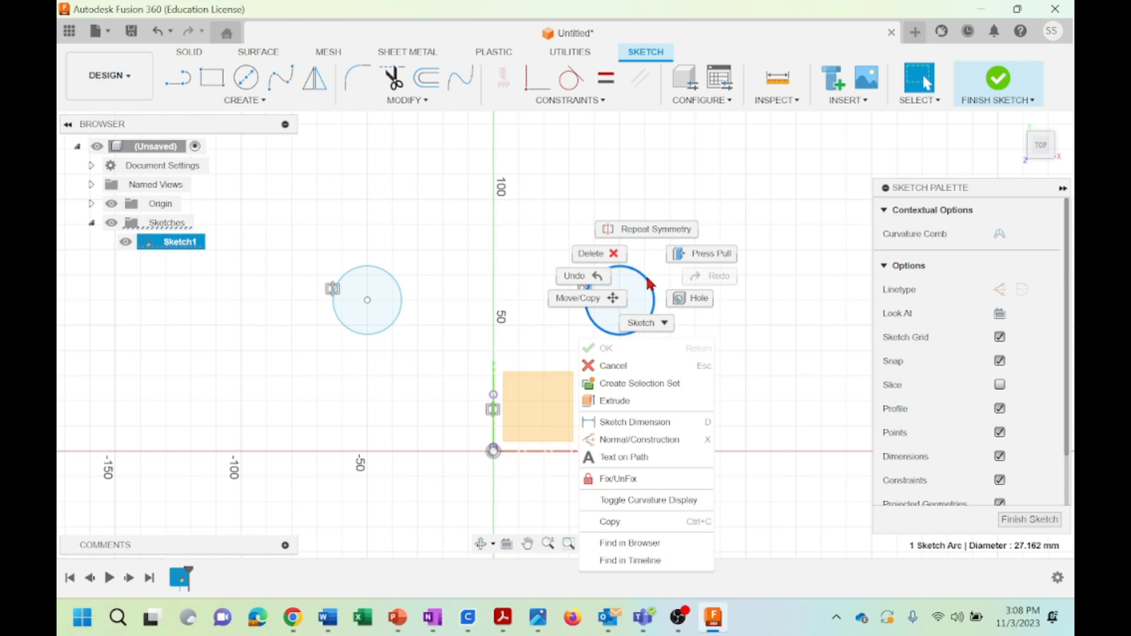
{"action": "left_click", "coordinate": [630, 425]}
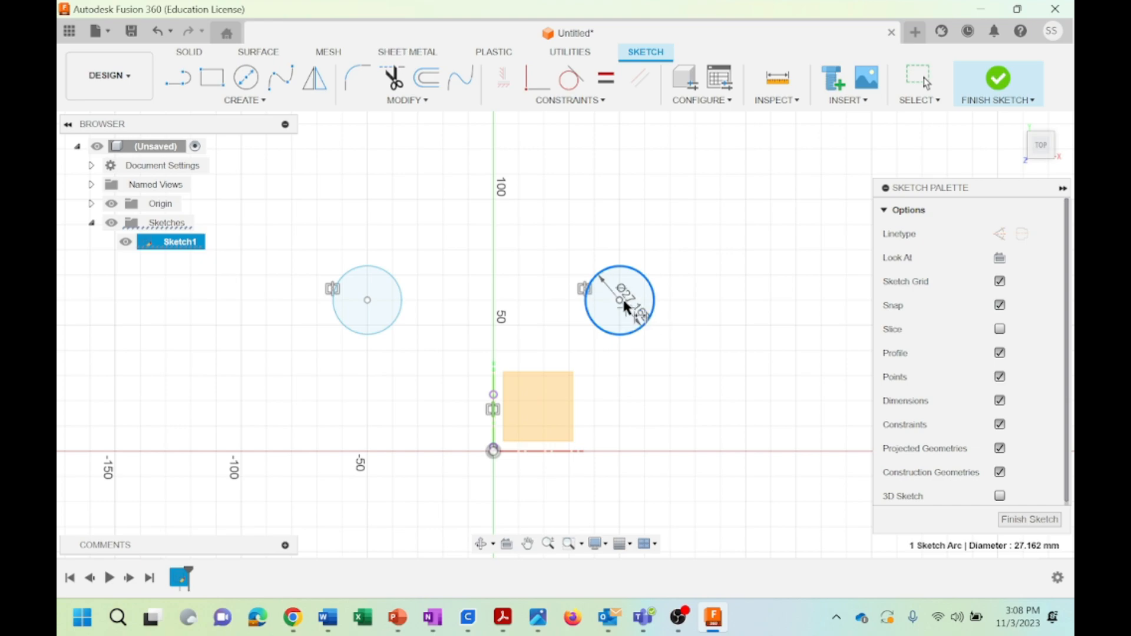
{"action": "left_click", "coordinate": [648, 324]}
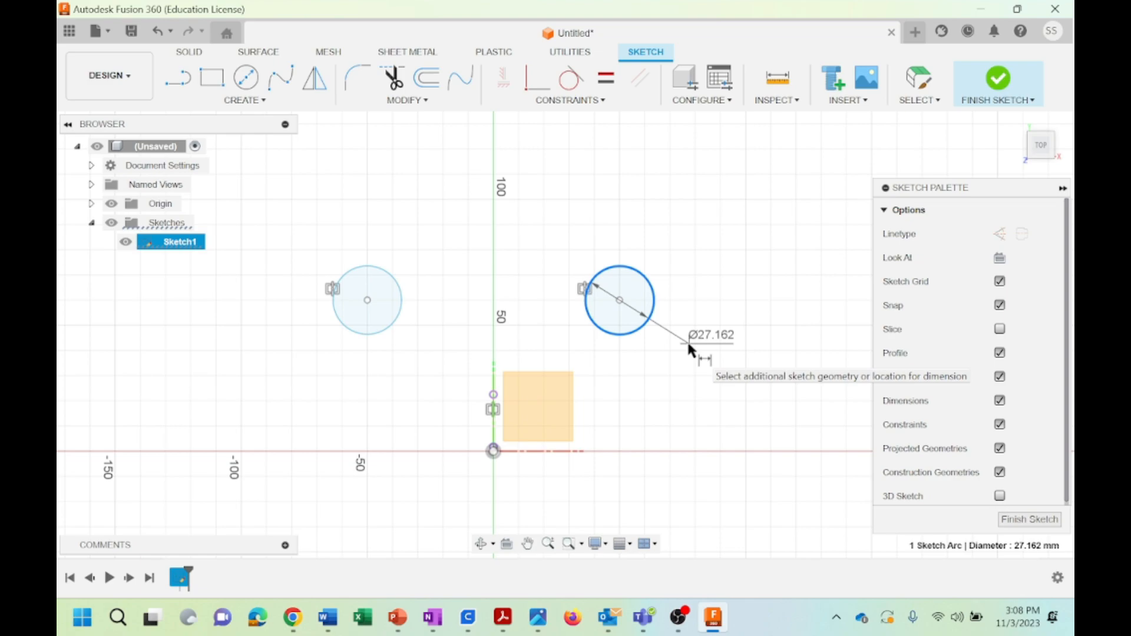
{"action": "left_click", "coordinate": [687, 340]}
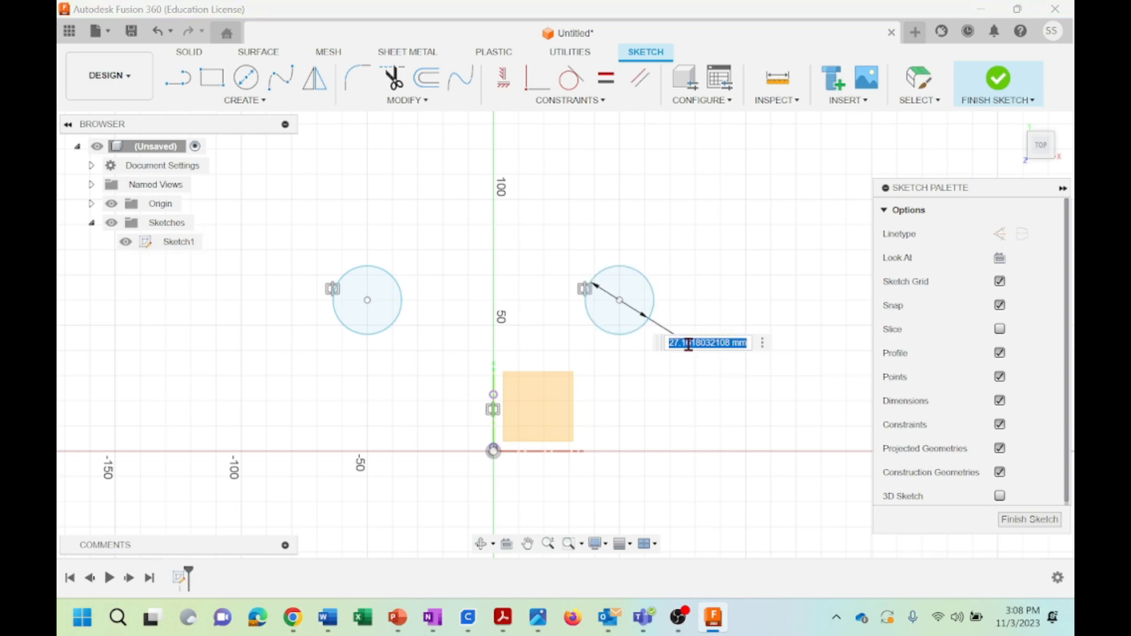
{"action": "type", "text": "30"}
{"action": "key", "text": "Return"}
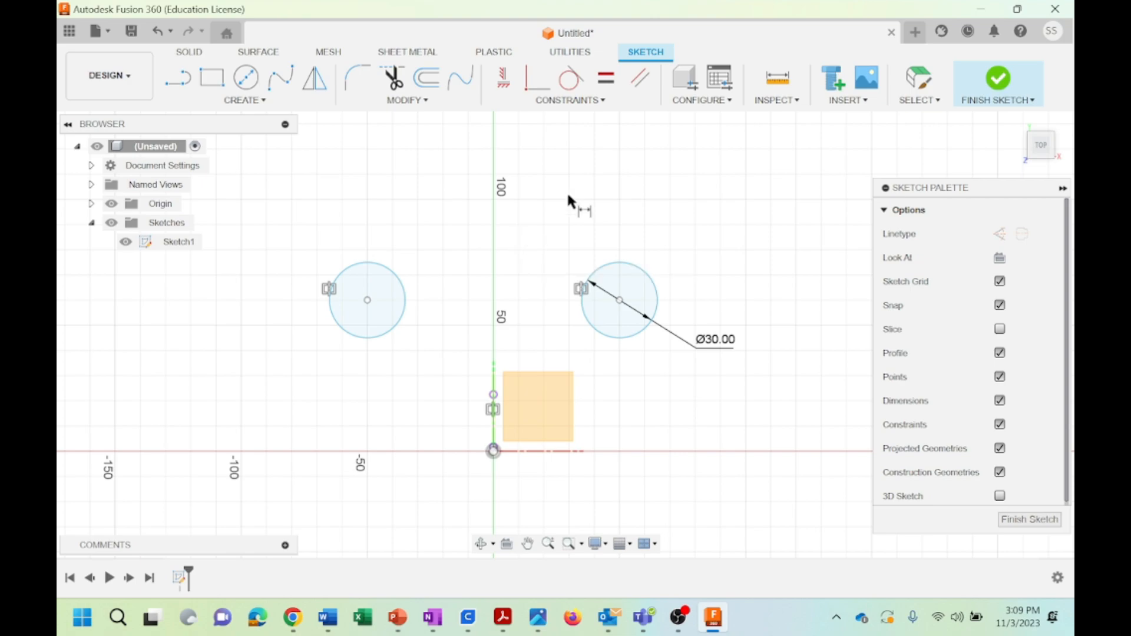
Undo the diameter dimension and the Symmetry constraint, restoring the two original circles of different sizes
{"action": "left_click", "coordinate": [599, 101]}
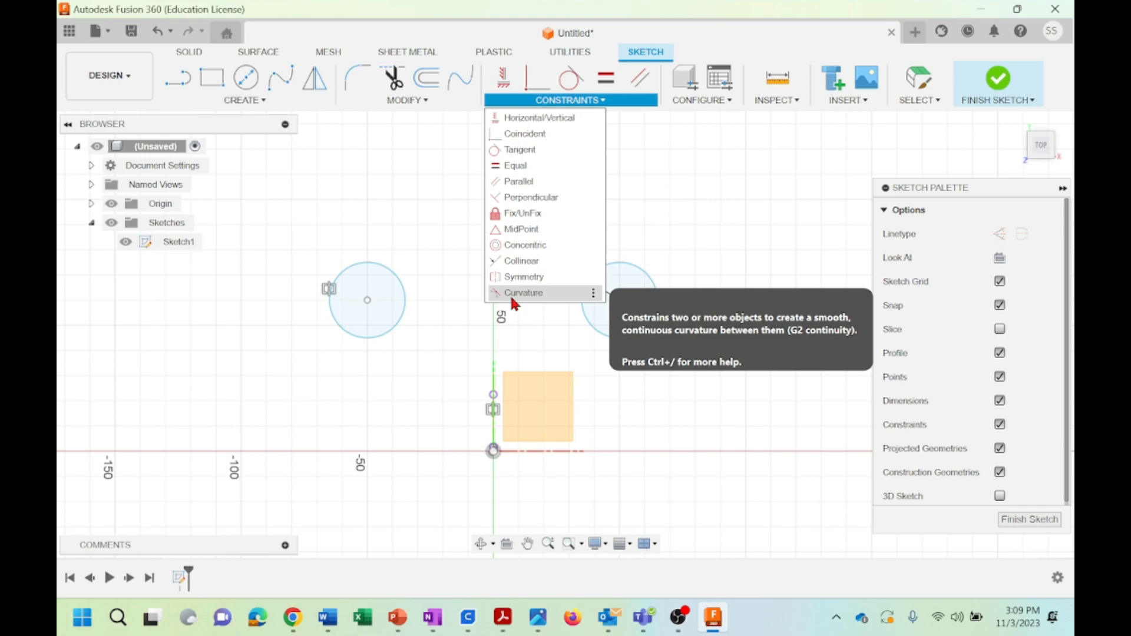
{"action": "left_click", "coordinate": [697, 178]}
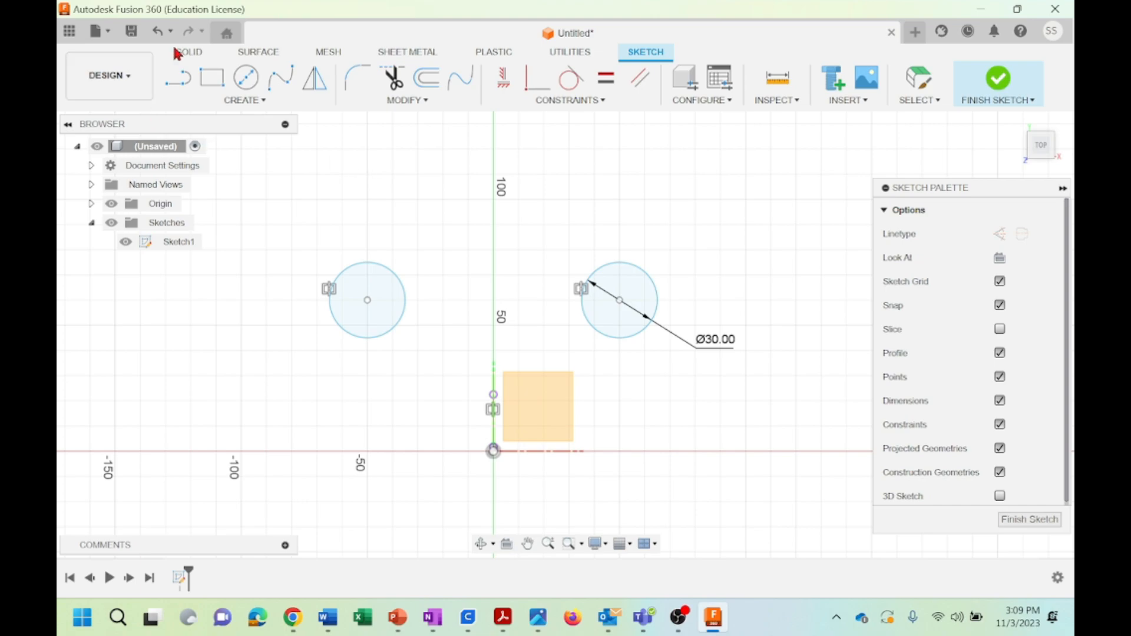
{"action": "left_click", "coordinate": [160, 31]}
{"action": "left_click", "coordinate": [160, 31]}
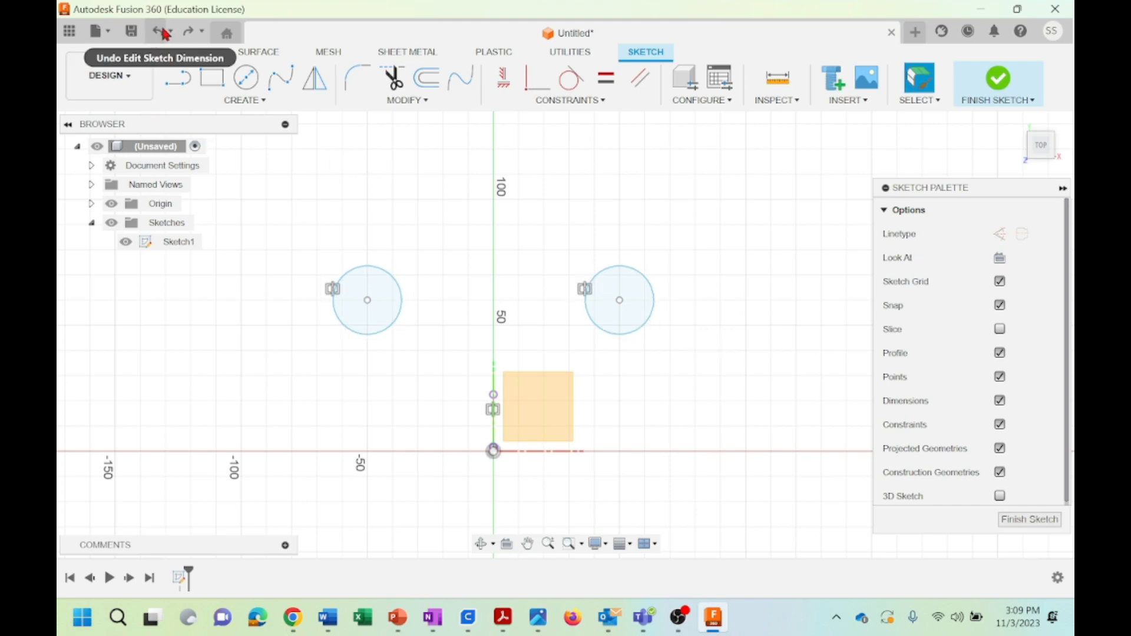
{"action": "left_click", "coordinate": [163, 32]}
{"action": "left_click", "coordinate": [163, 31]}
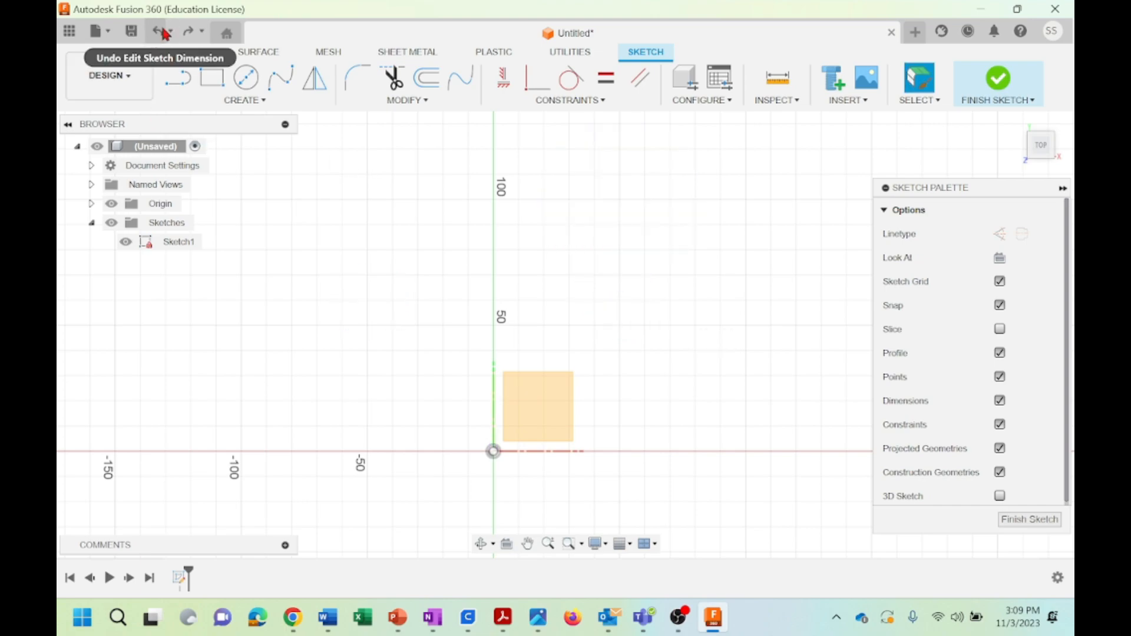
{"action": "left_click", "coordinate": [188, 32]}
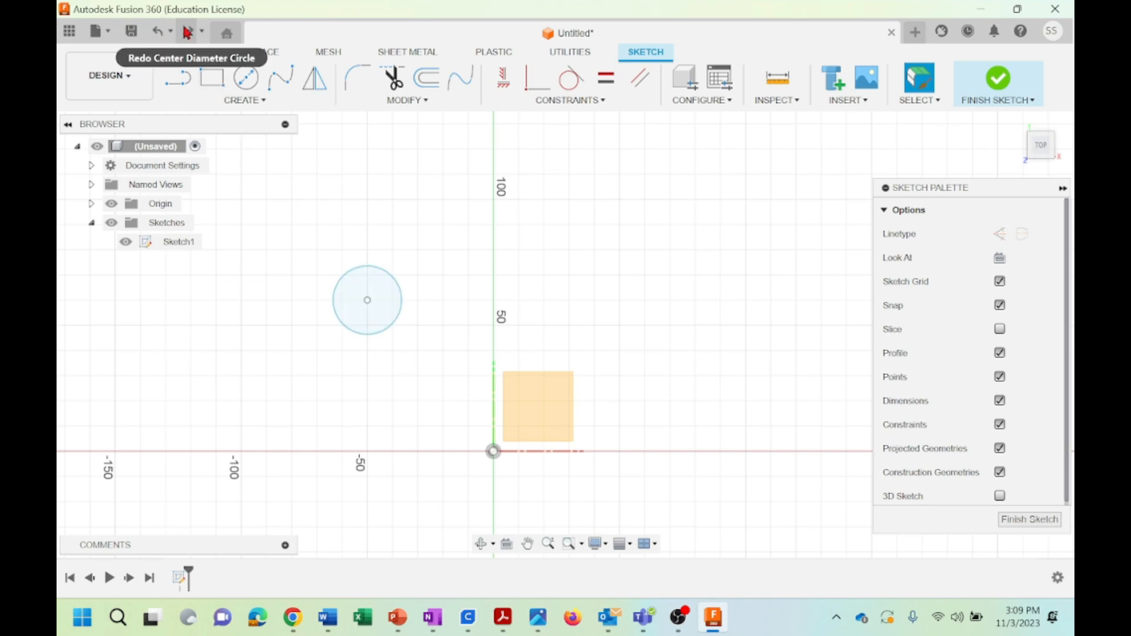
{"action": "left_click", "coordinate": [187, 32]}
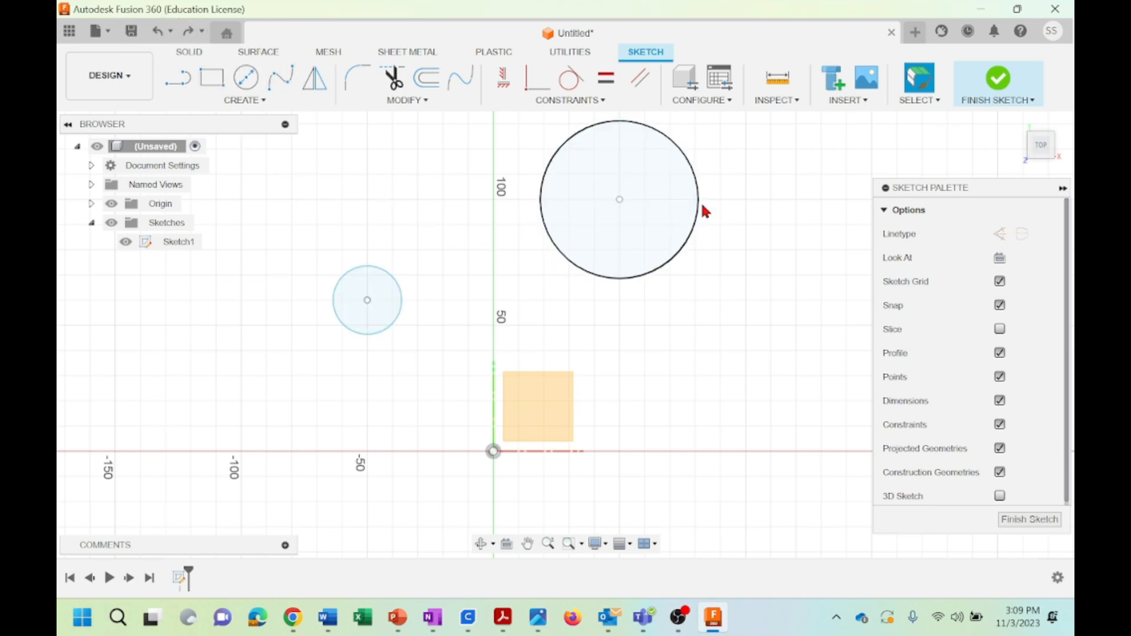
Draw a two-point Fit Point Spline from the upper edge of the small circle to the upper edge of the large circle
{"action": "middle_click_drag", "start_coordinate": [782, 196], "coordinate": [743, 269]}
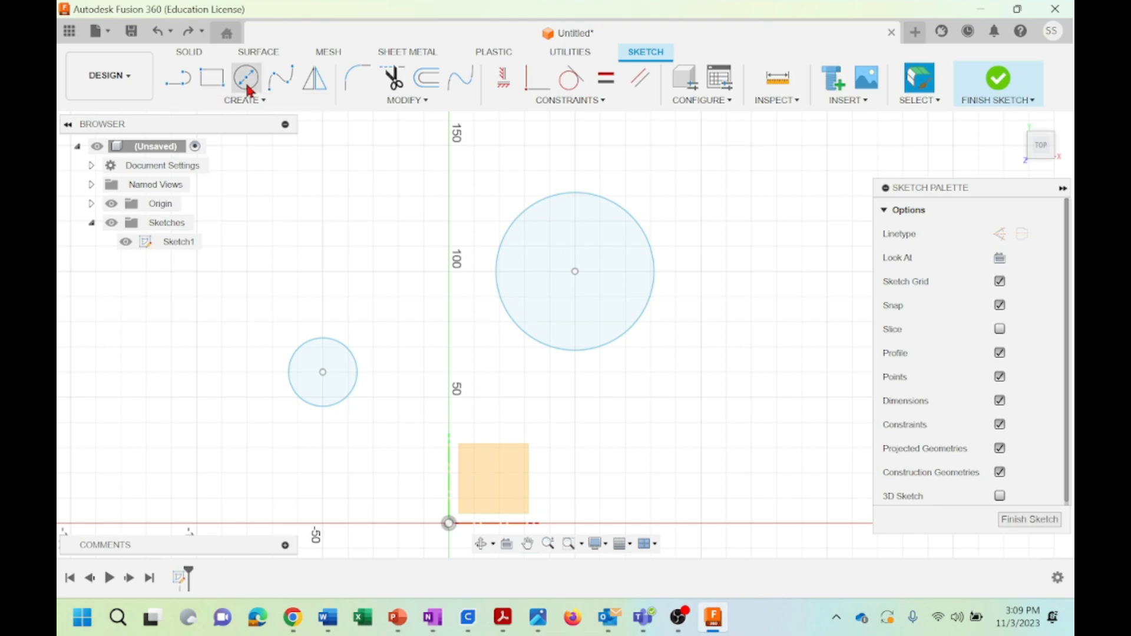
{"action": "left_click", "coordinate": [280, 82]}
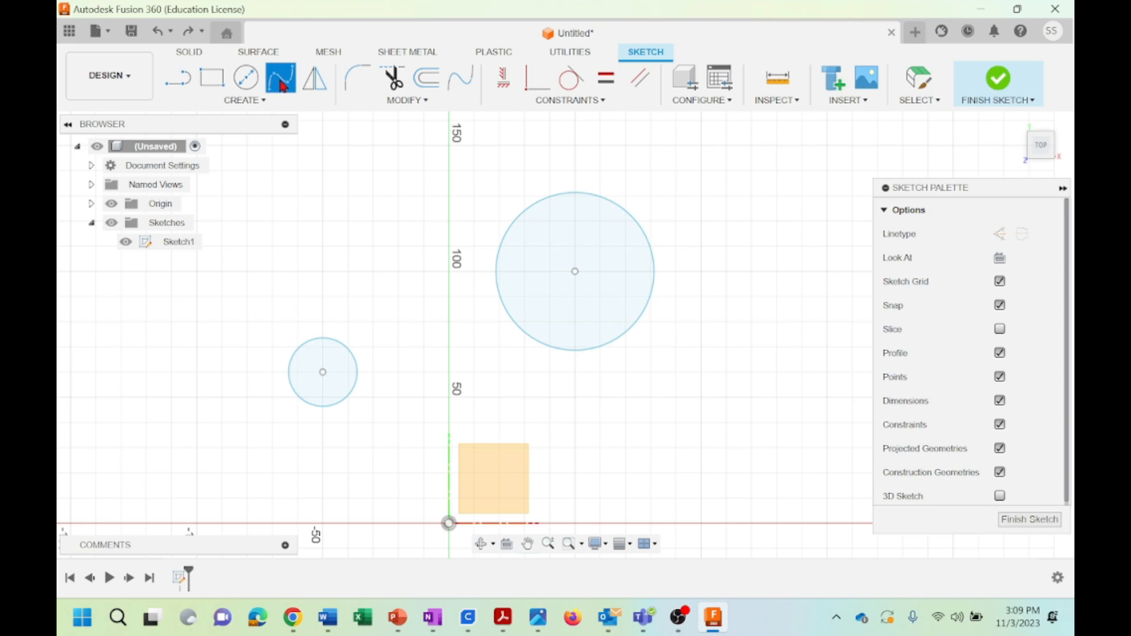
{"action": "left_click", "coordinate": [312, 340]}
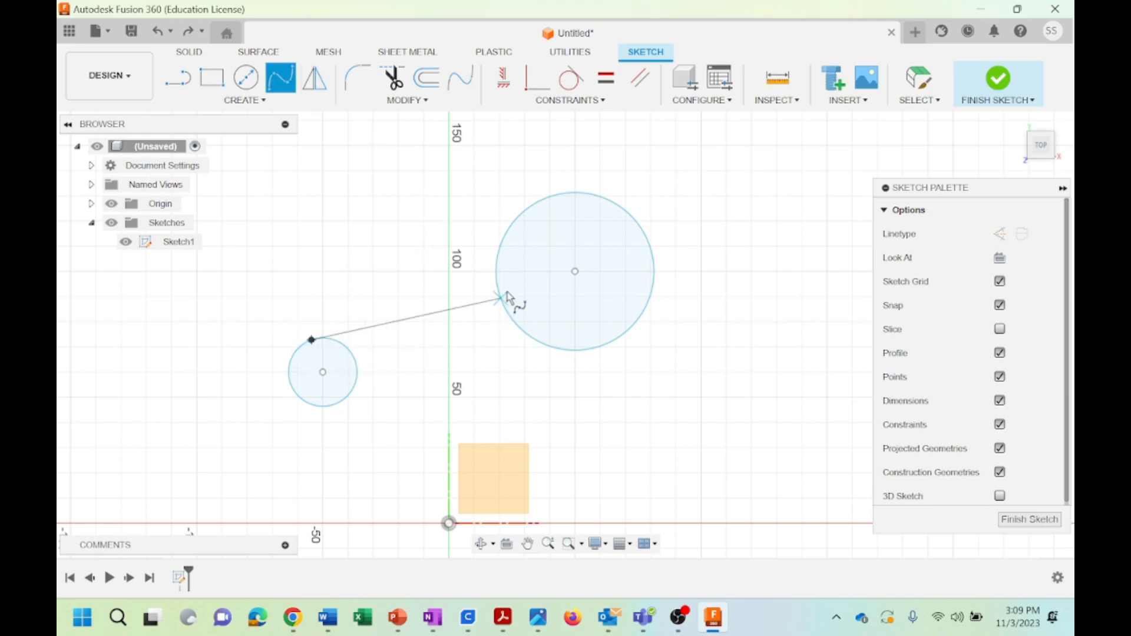
{"action": "left_click", "coordinate": [549, 198]}
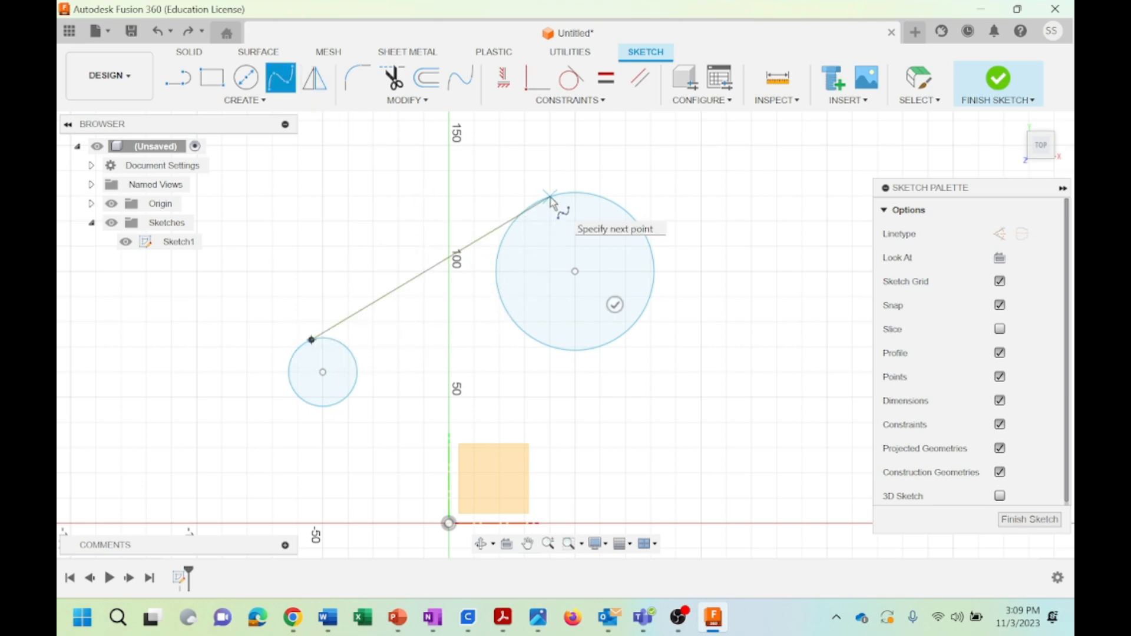
{"action": "key", "text": "Escape"}
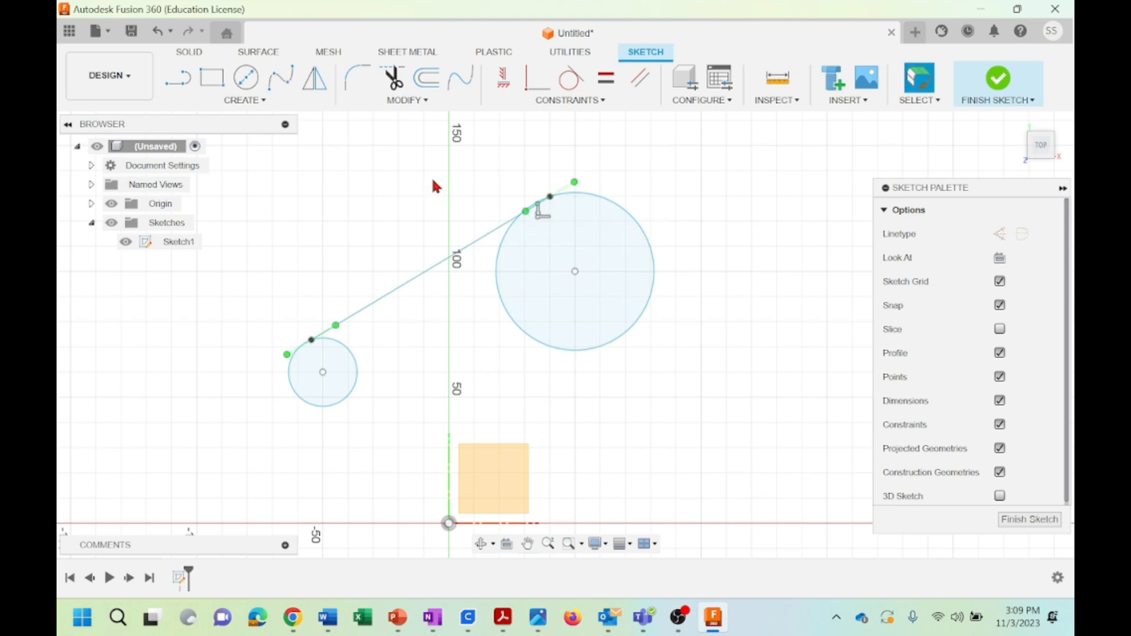
Draw a second Fit Point Spline from the lower edge of the small circle to the right edge of the large circle
{"action": "left_click", "coordinate": [281, 77]}
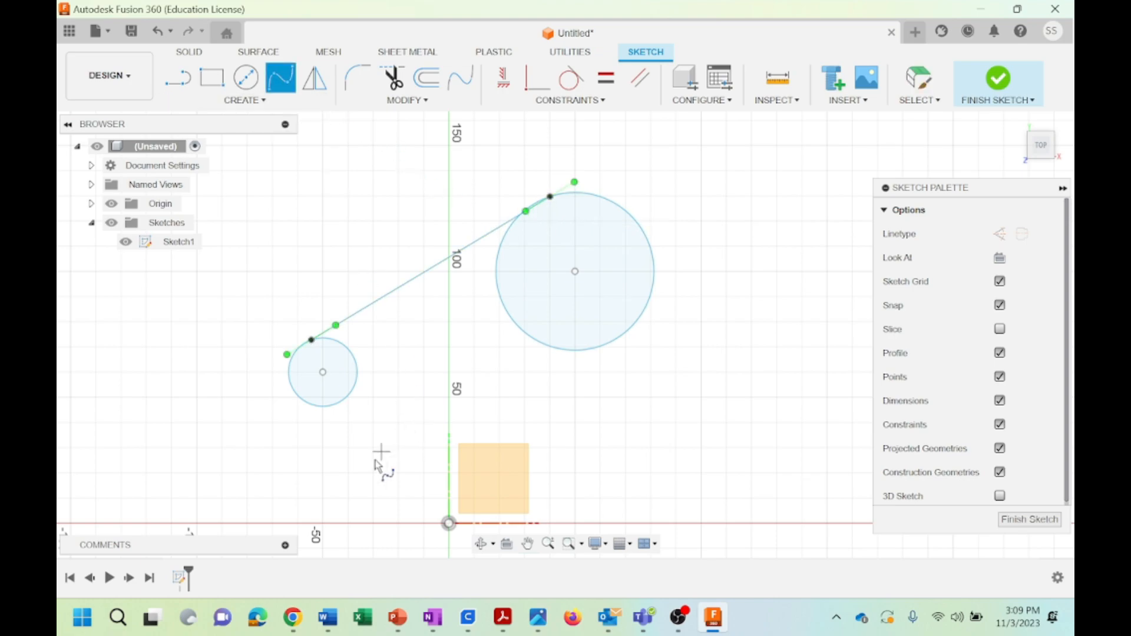
{"action": "left_click", "coordinate": [337, 404]}
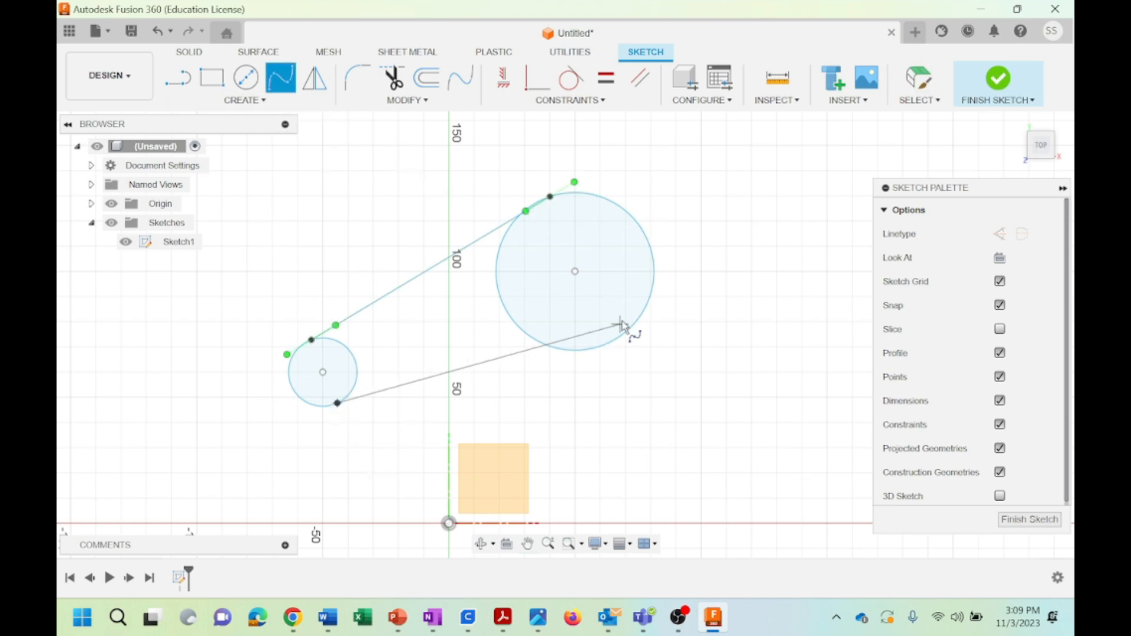
{"action": "left_click", "coordinate": [654, 275]}
{"action": "key", "text": "Escape"}
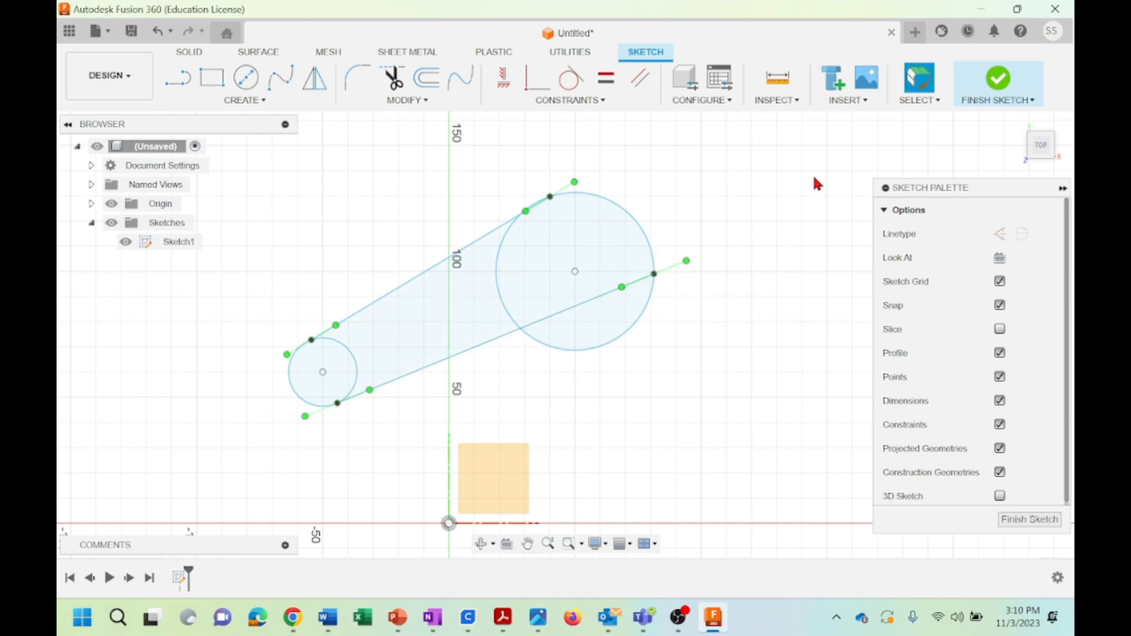
Apply a Curvature constraint between the small circle and the upper spline
{"action": "left_click", "coordinate": [570, 100]}
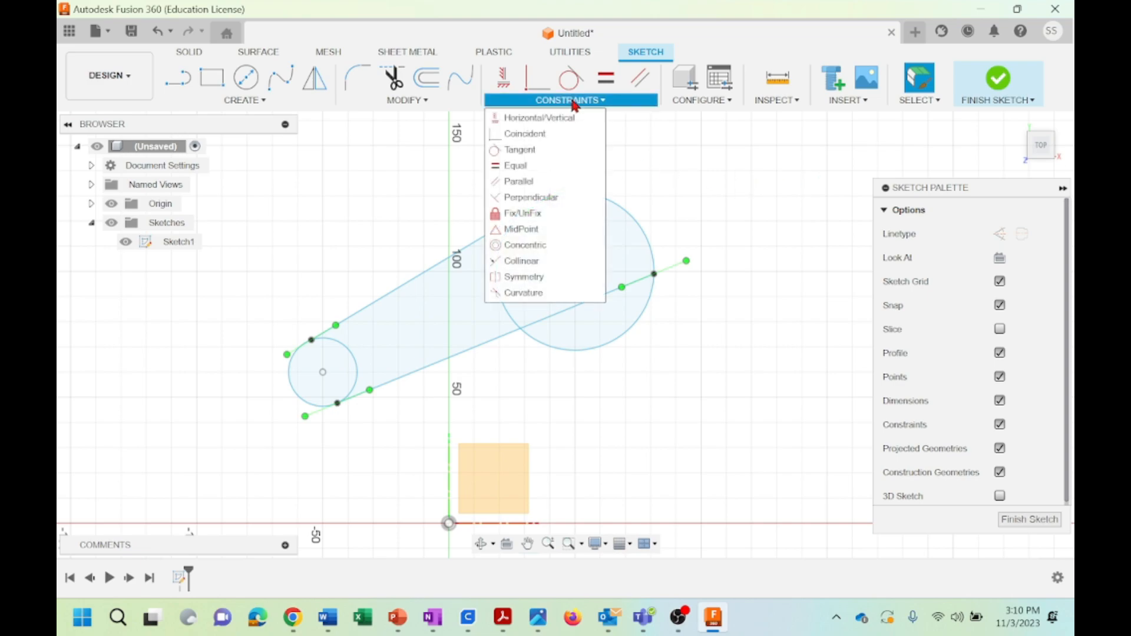
{"action": "left_click", "coordinate": [528, 293]}
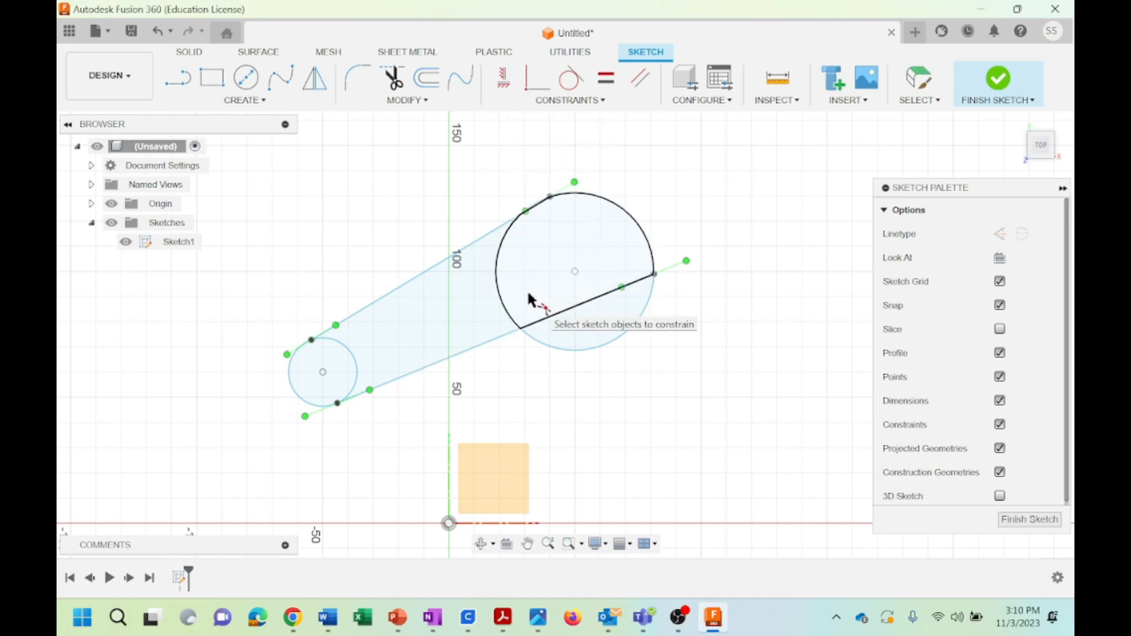
{"action": "left_click", "coordinate": [345, 350]}
{"action": "left_click", "coordinate": [357, 316]}
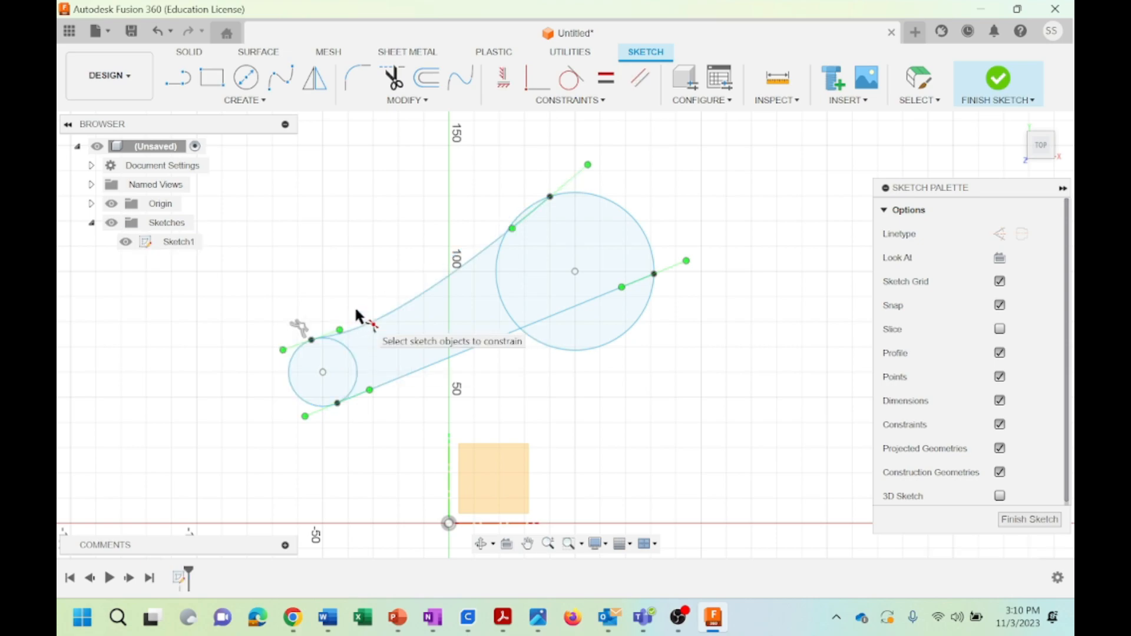
Apply Curvature constraints between the upper spline and the large circle, and between the lower spline and both circles
{"action": "left_click", "coordinate": [483, 249]}
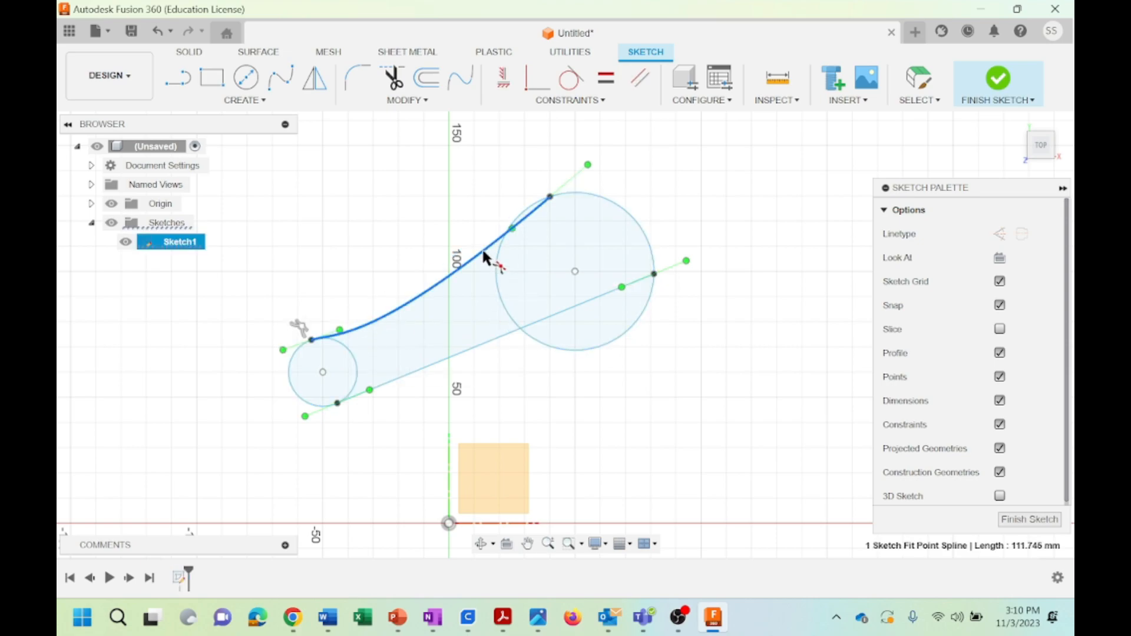
{"action": "left_click", "coordinate": [498, 255]}
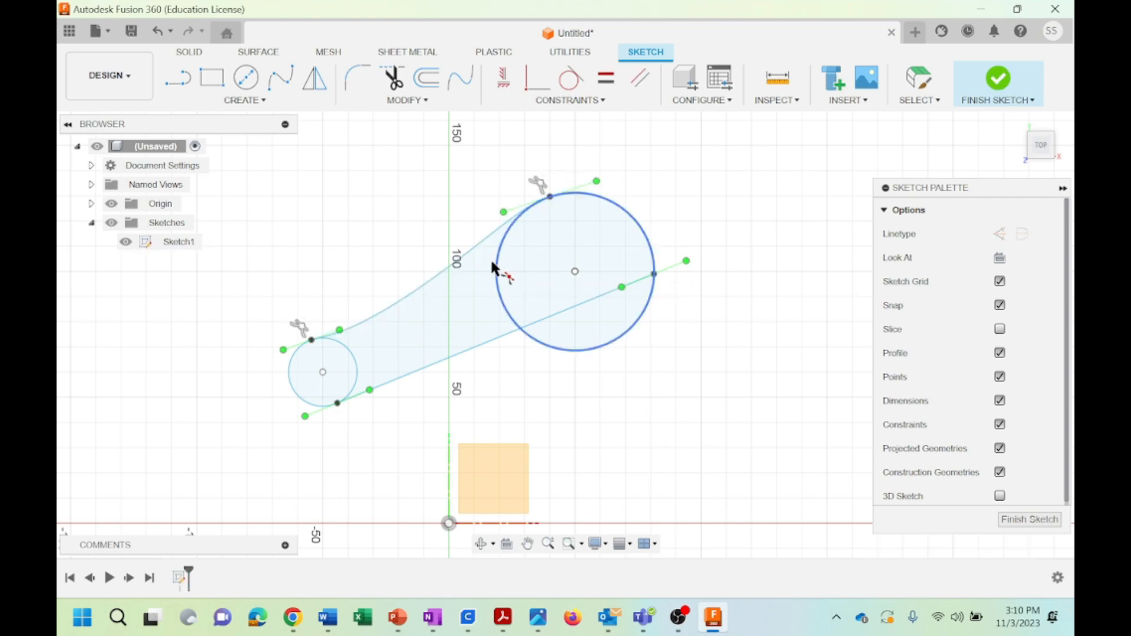
{"action": "left_click", "coordinate": [358, 377]}
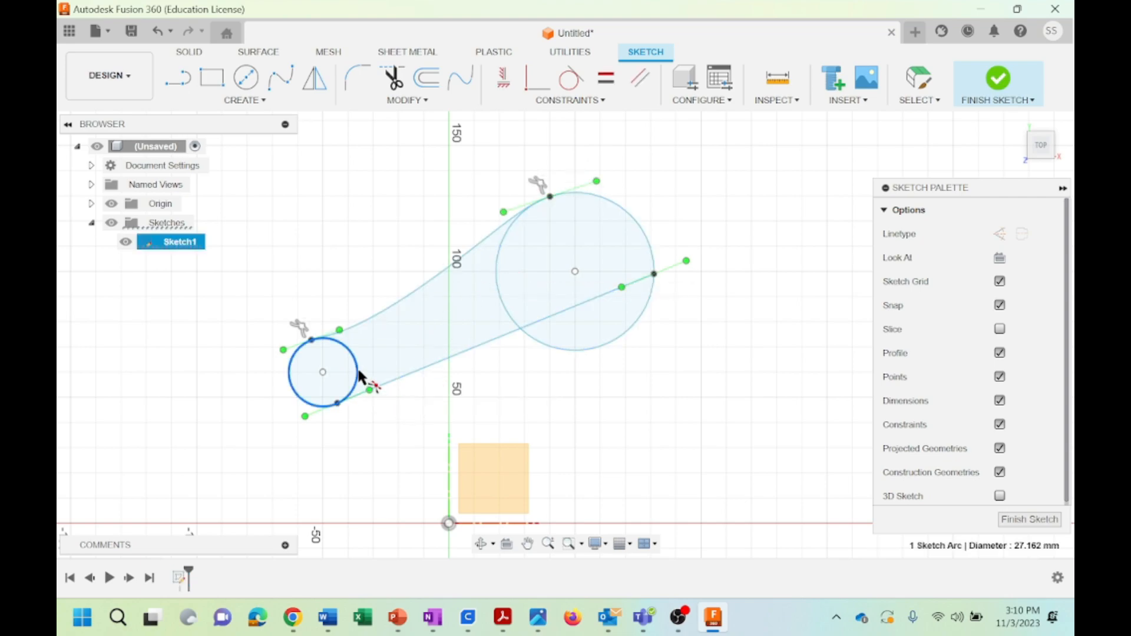
{"action": "left_click", "coordinate": [393, 379]}
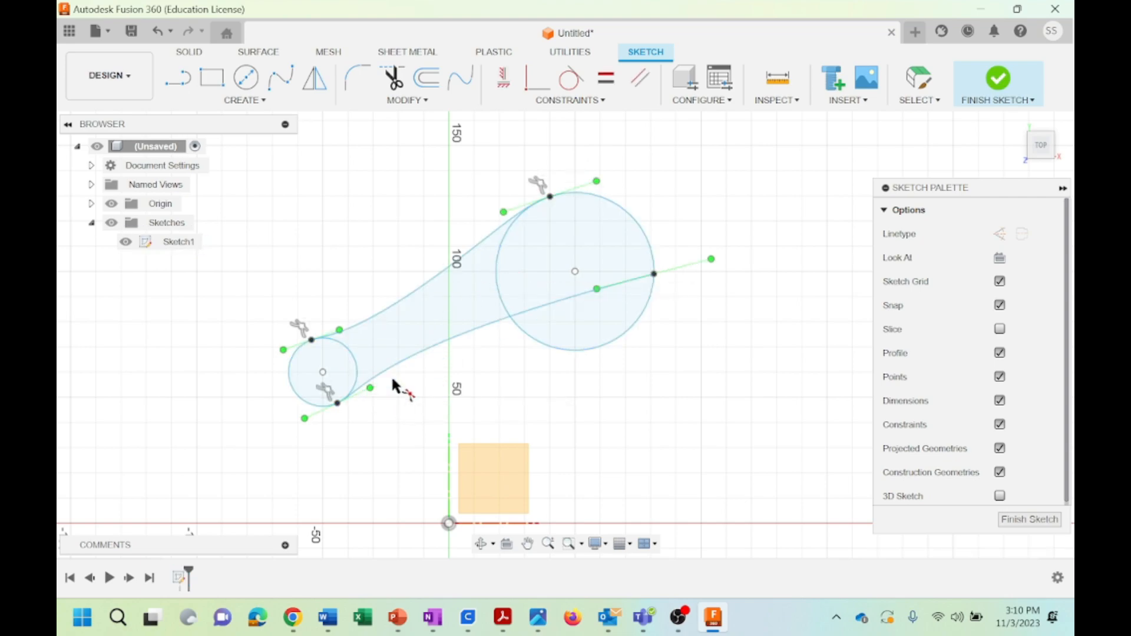
{"action": "left_click", "coordinate": [499, 285]}
{"action": "left_click", "coordinate": [551, 309]}
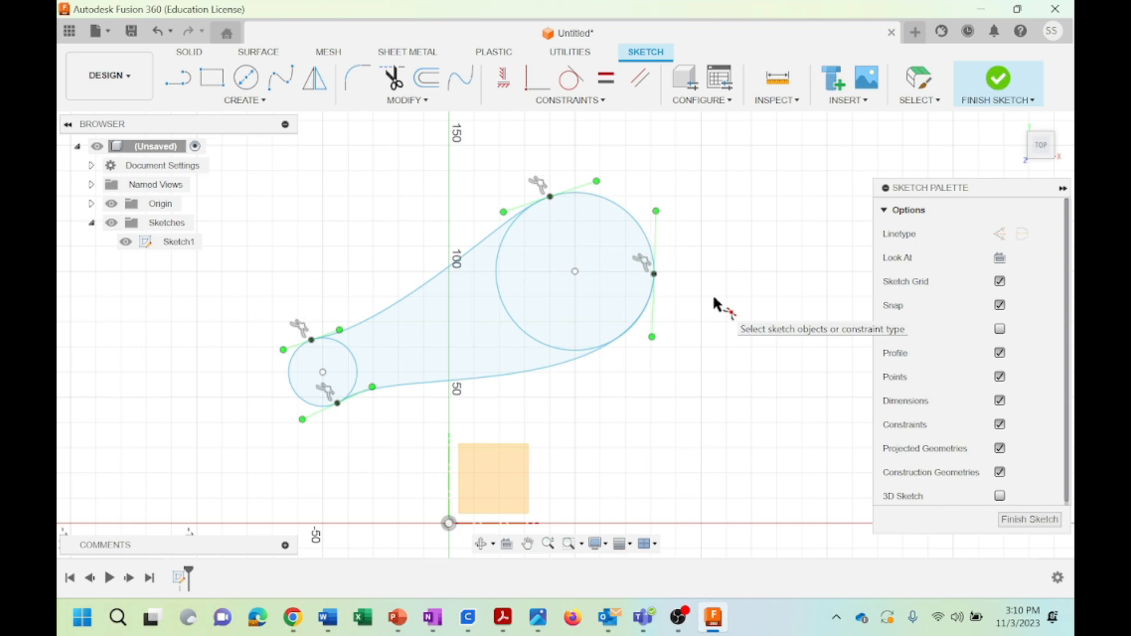
{"action": "key", "text": "Escape"}
Finish the sketch and extrude the small circle, large circle and connecting profiles 20 mm as a new body
{"action": "left_click", "coordinate": [327, 365]}
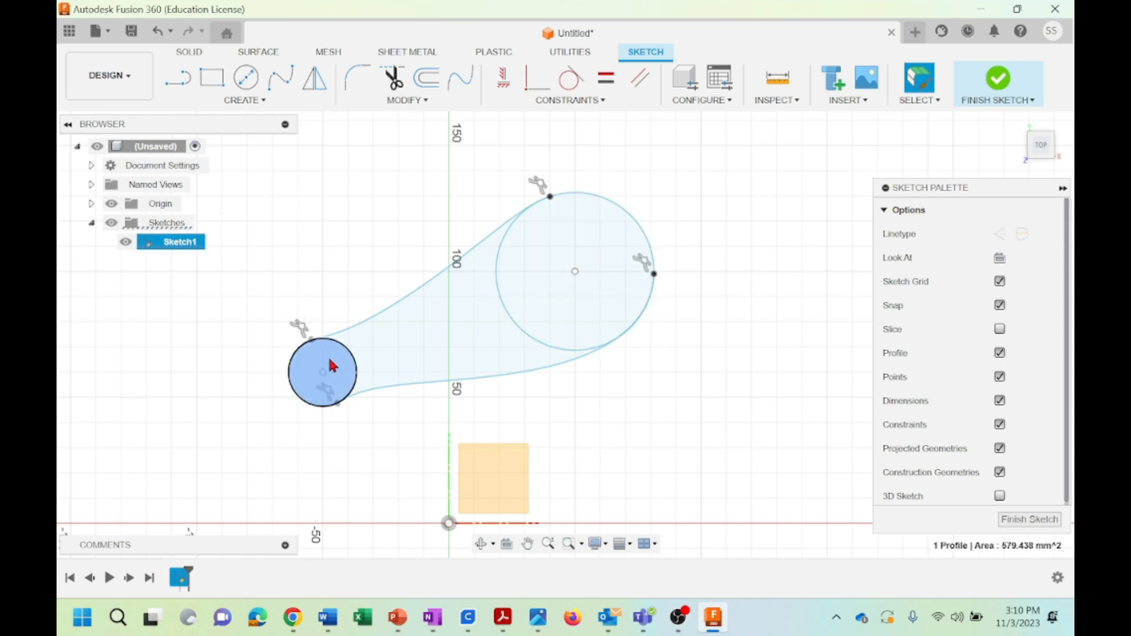
{"action": "left_click", "coordinate": [411, 353]}
{"action": "left_click", "coordinate": [320, 253]}
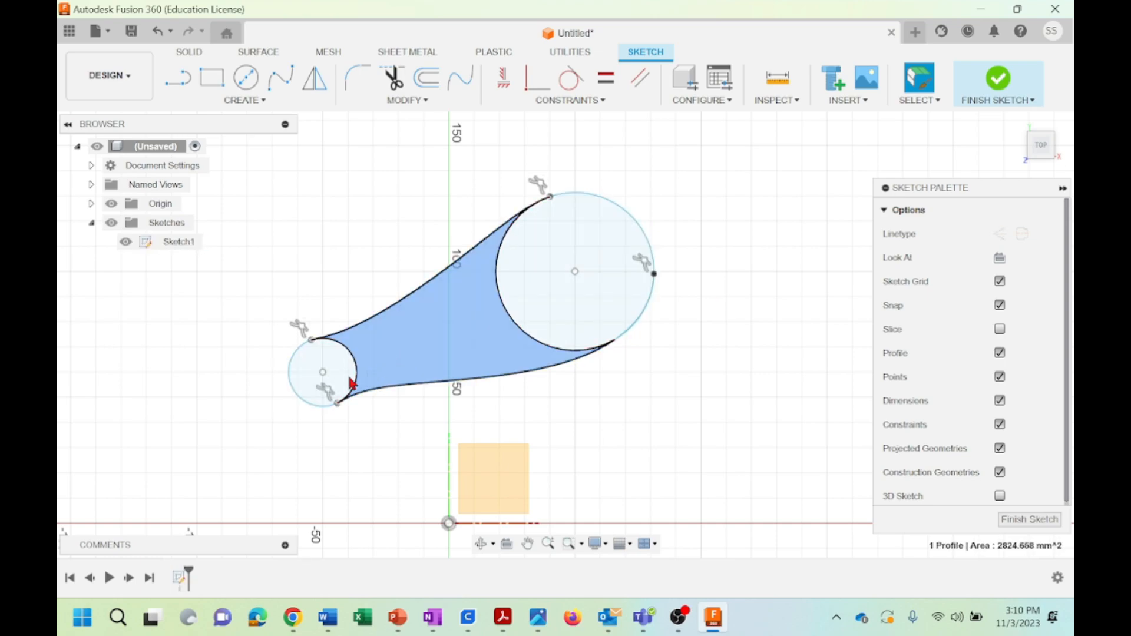
{"action": "left_click", "coordinate": [319, 355]}
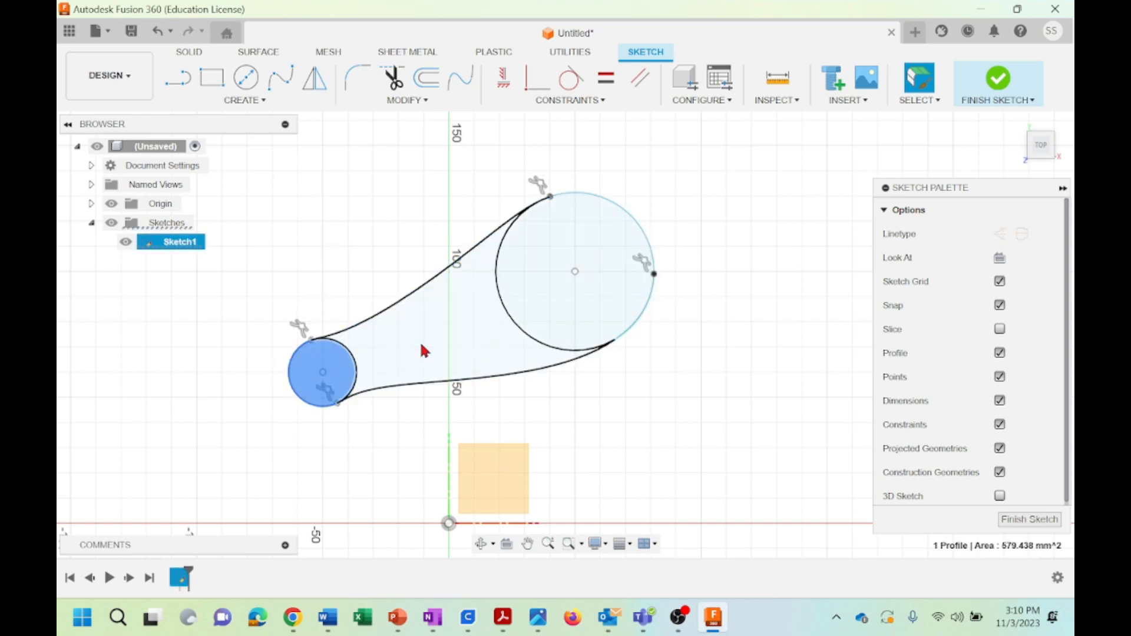
{"action": "left_click", "coordinate": [446, 341], "text": "shift"}
{"action": "left_click", "coordinate": [533, 300], "text": "shift"}
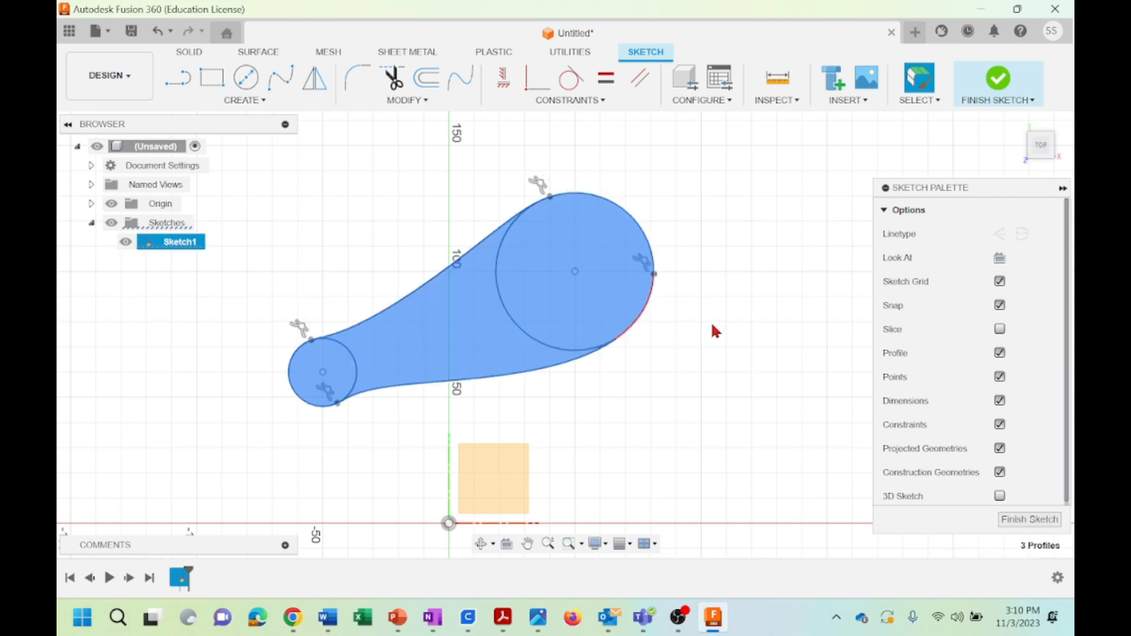
{"action": "left_click", "coordinate": [1030, 519]}
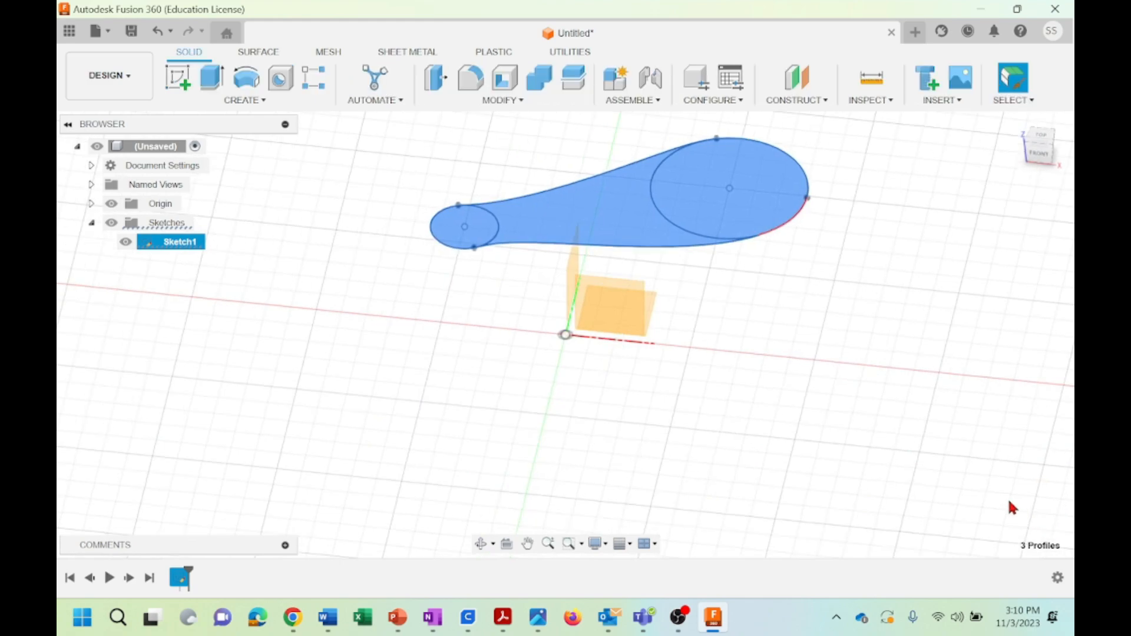
{"action": "left_click", "coordinate": [1016, 121]}
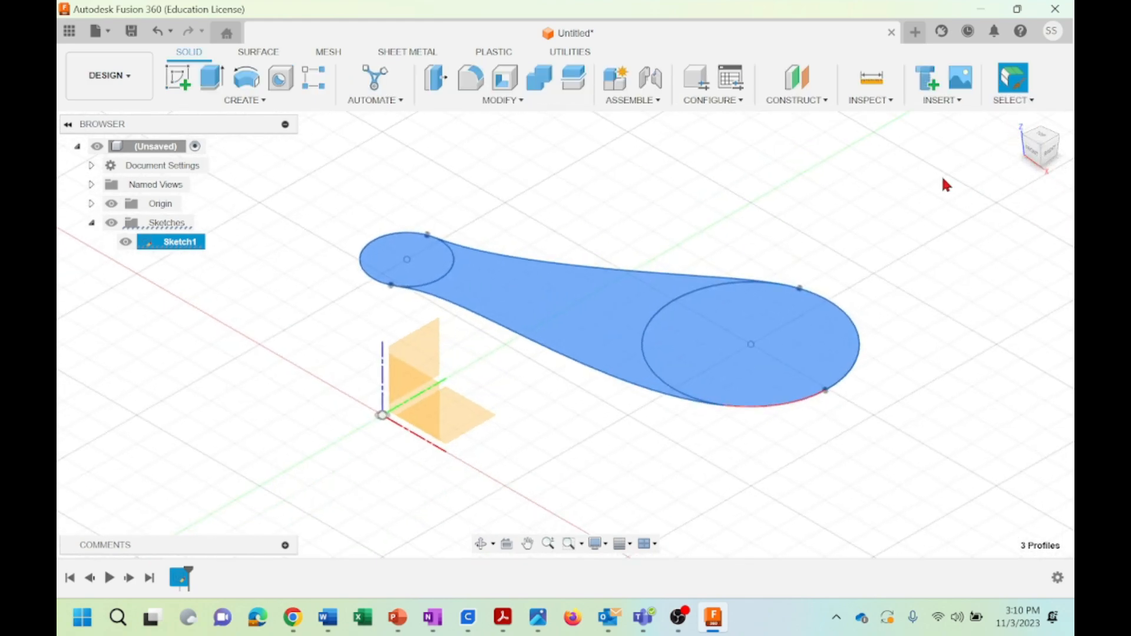
{"action": "left_click", "coordinate": [212, 81]}
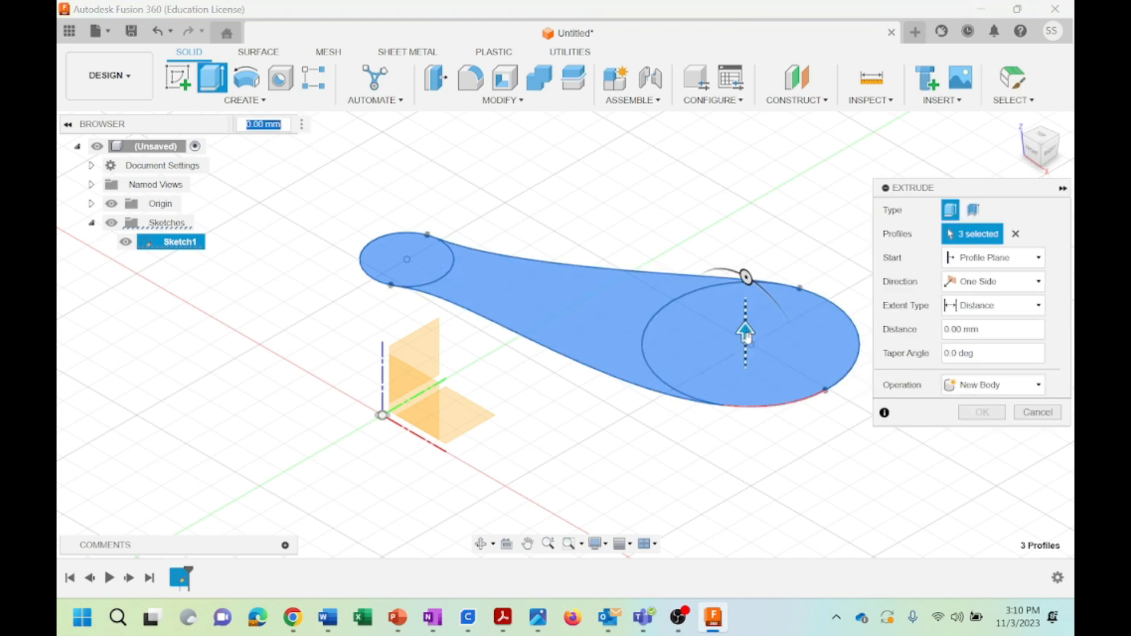
{"action": "left_click_drag", "start_coordinate": [745, 333], "coordinate": [745, 274]}
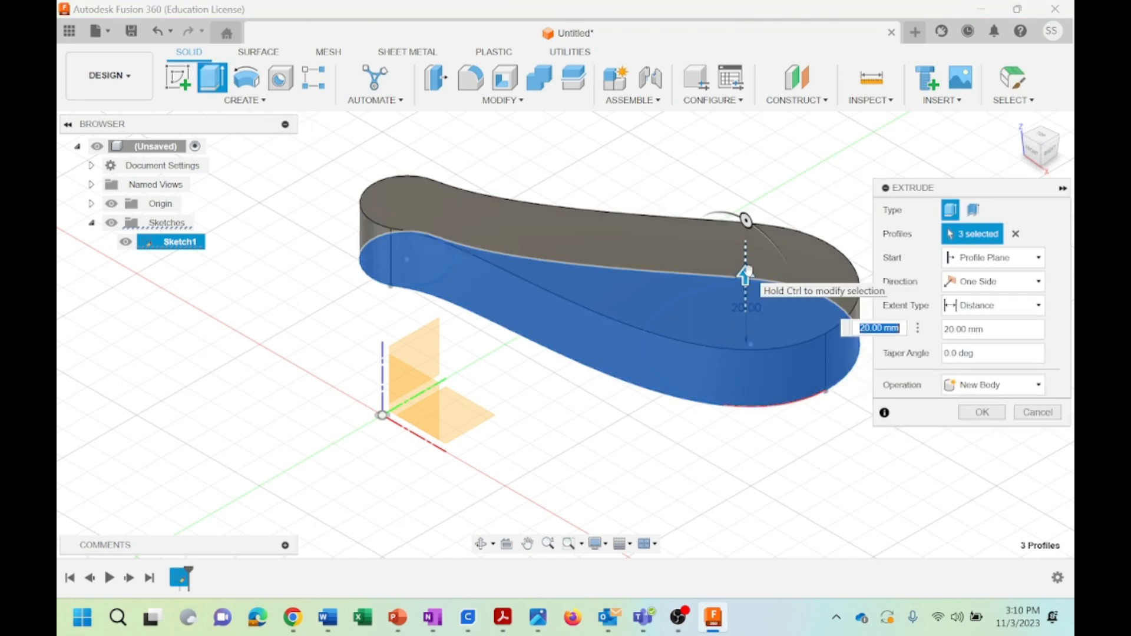
{"action": "left_click", "coordinate": [982, 413]}
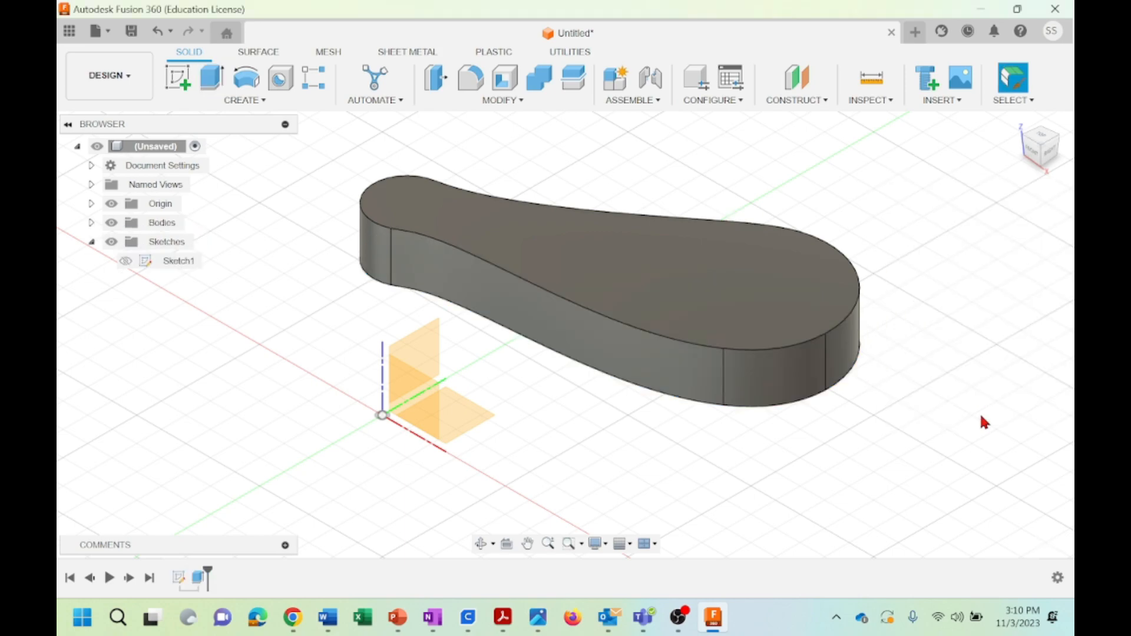
{"action": "left_click", "coordinate": [480, 543]}
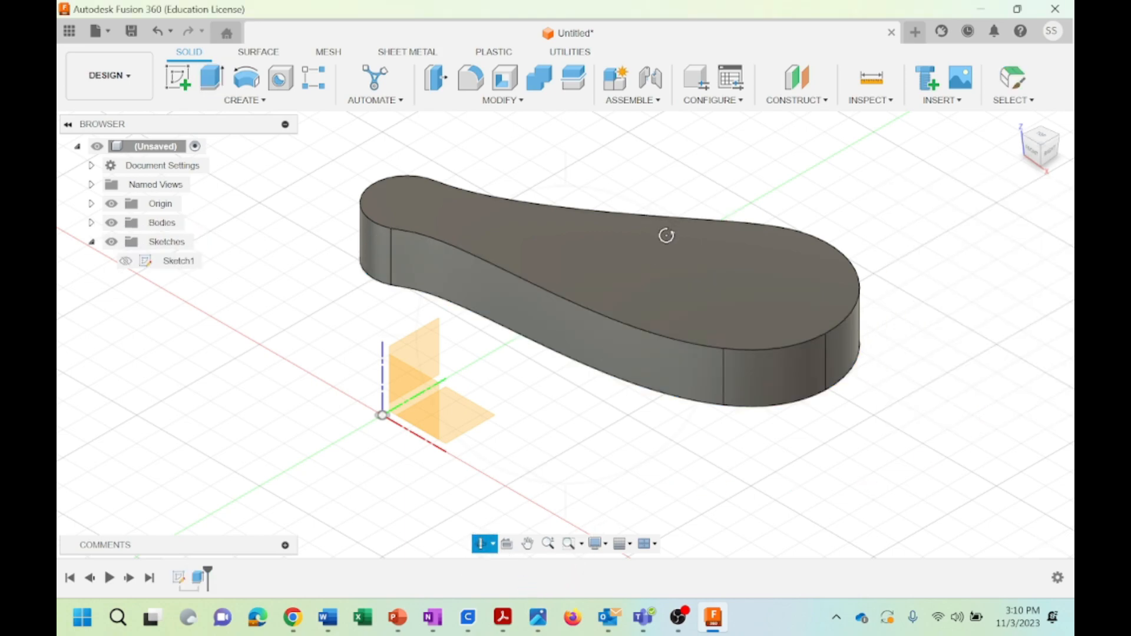
{"action": "left_click_drag", "start_coordinate": [666, 236], "coordinate": [702, 232]}
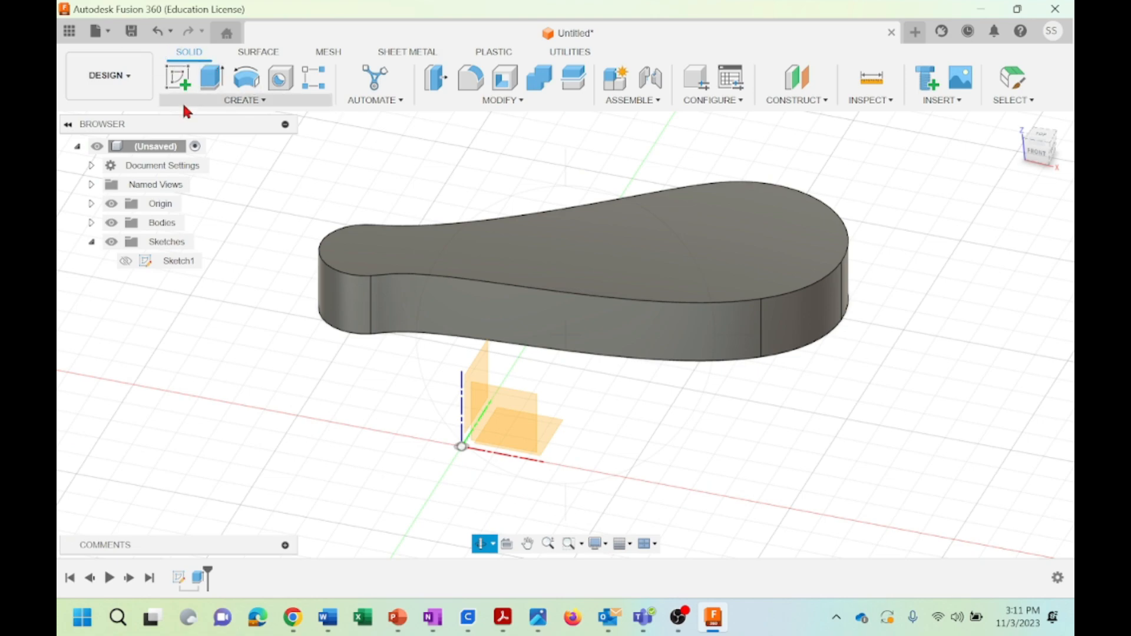
{"action": "left_click", "coordinate": [502, 101]}
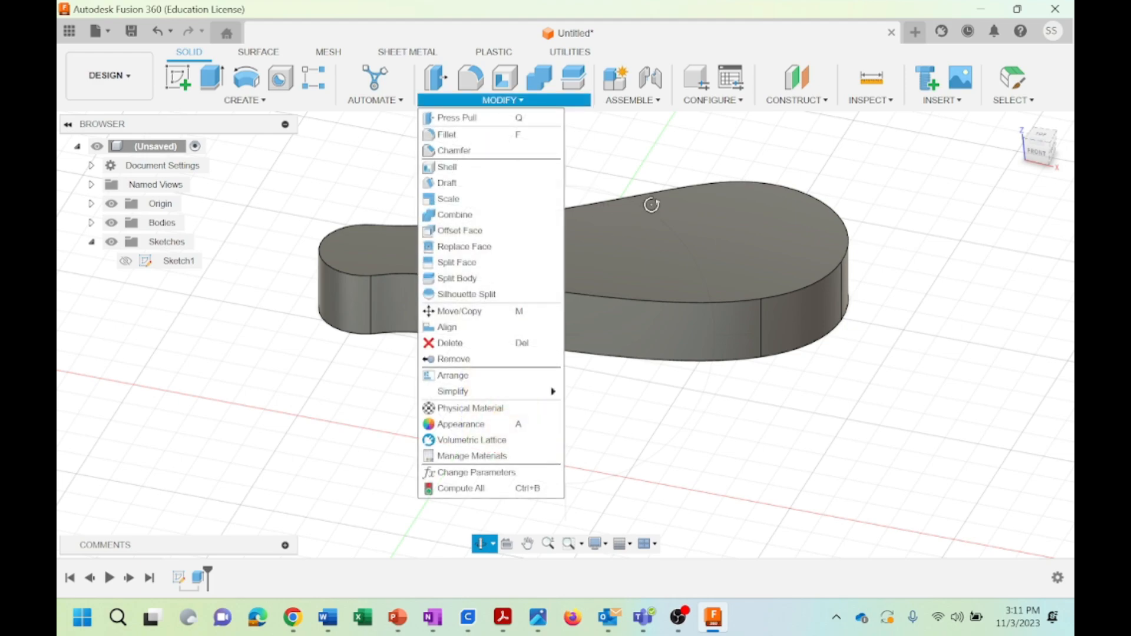
{"action": "left_click", "coordinate": [245, 100]}
{"action": "key", "text": "Escape"}
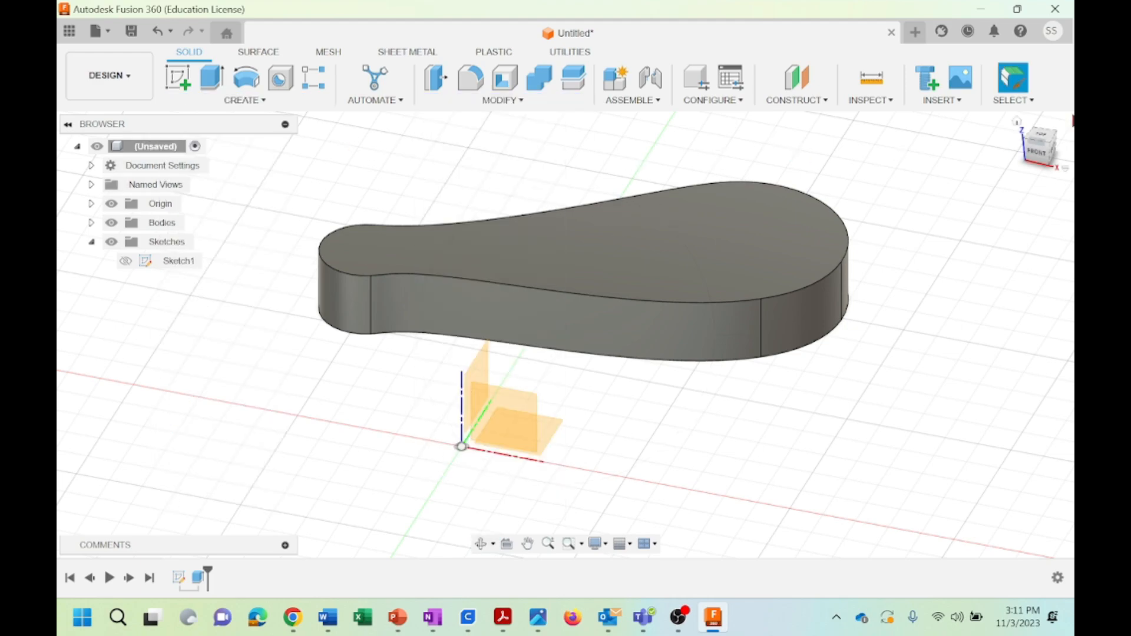
{"action": "left_click", "coordinate": [1017, 122]}
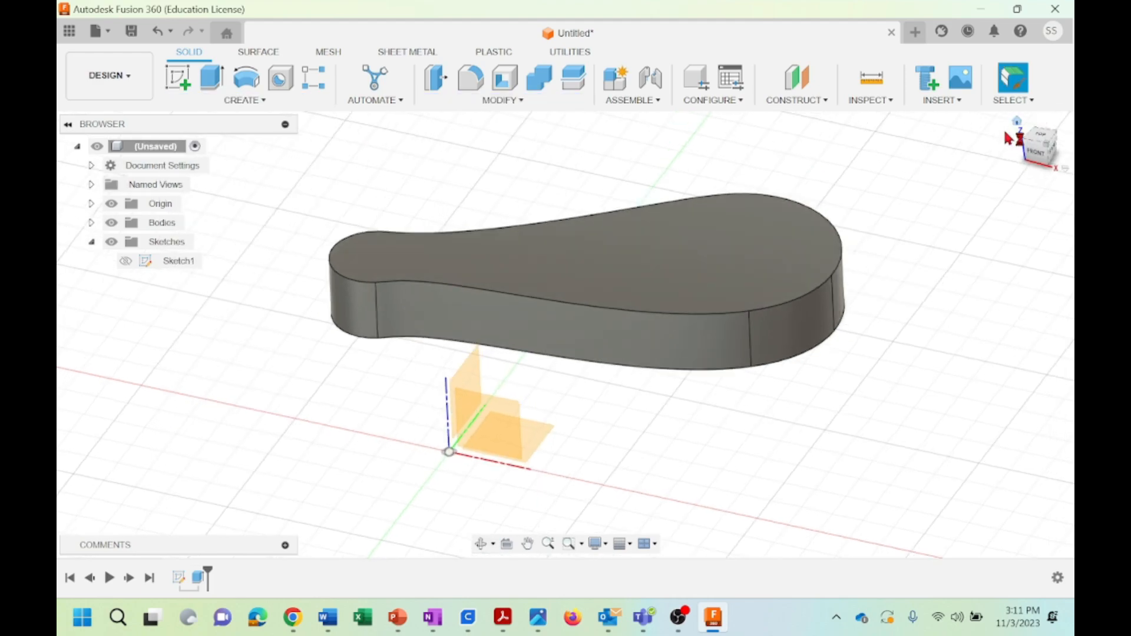
Undo the extrusion and the sketch exit to return to editing the circles and splines
{"action": "left_click", "coordinate": [174, 267]}
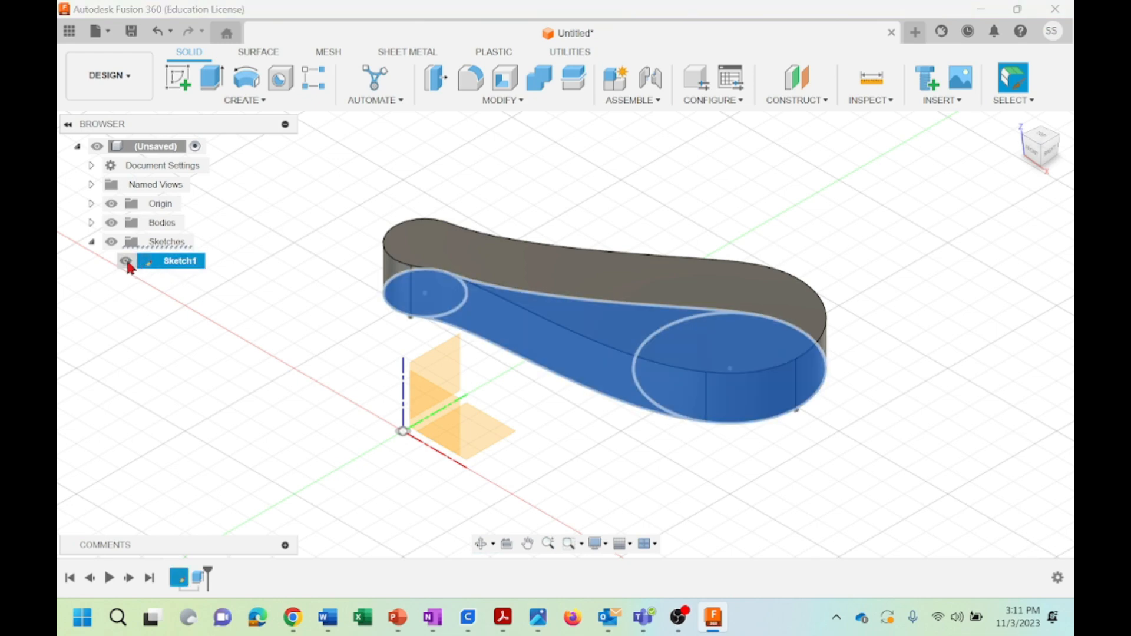
{"action": "left_click", "coordinate": [157, 31]}
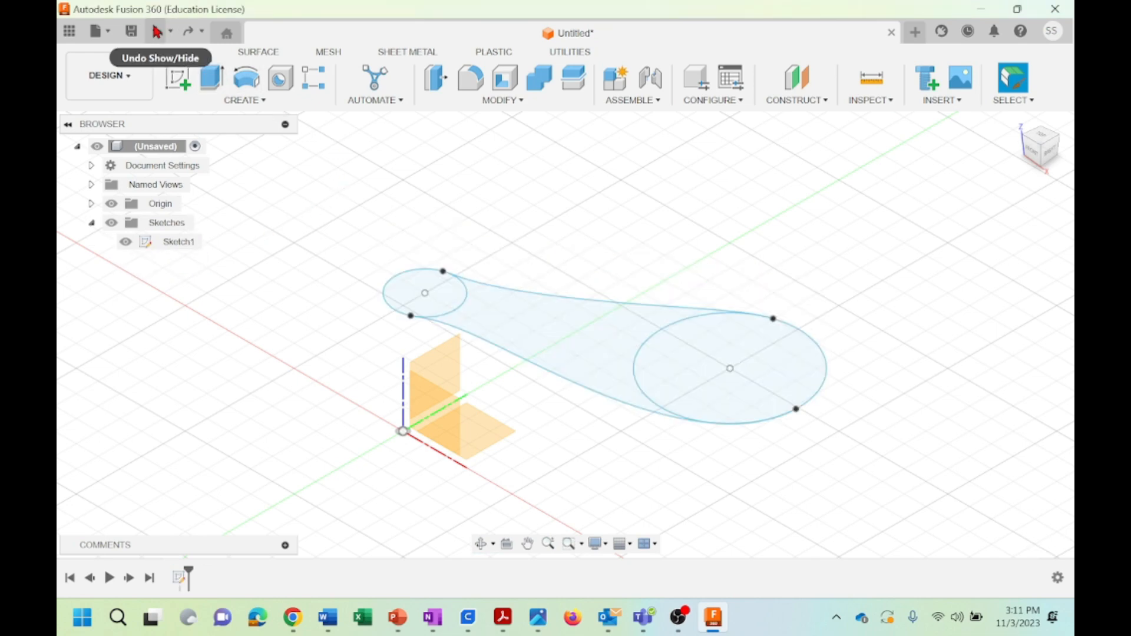
{"action": "left_click", "coordinate": [158, 31]}
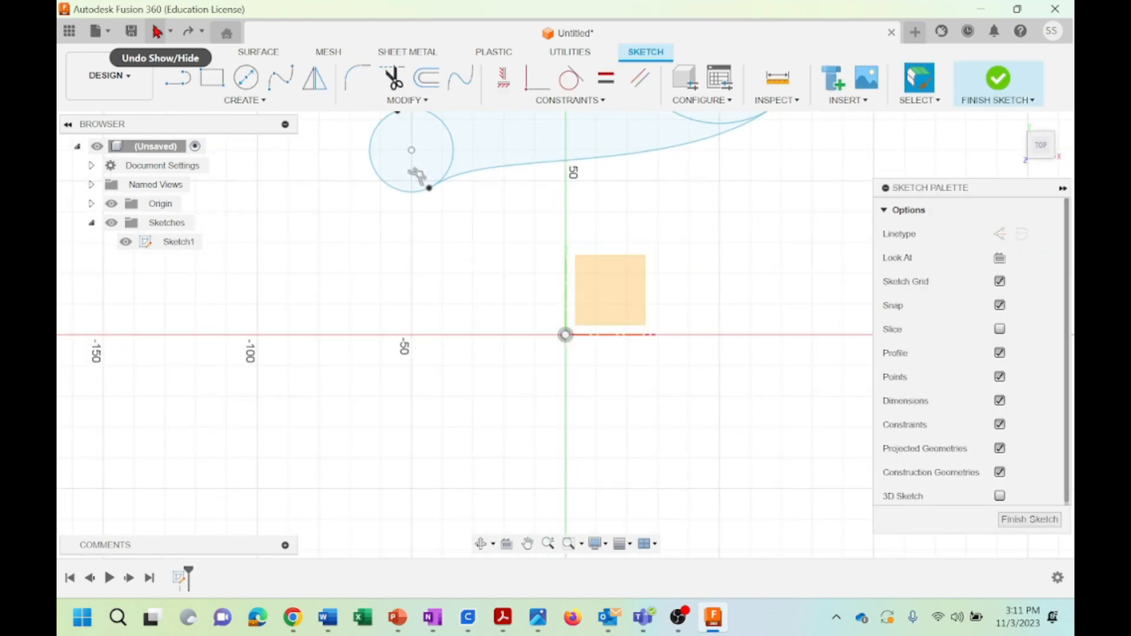
{"action": "middle_click_drag", "start_coordinate": [709, 235], "coordinate": [576, 458]}
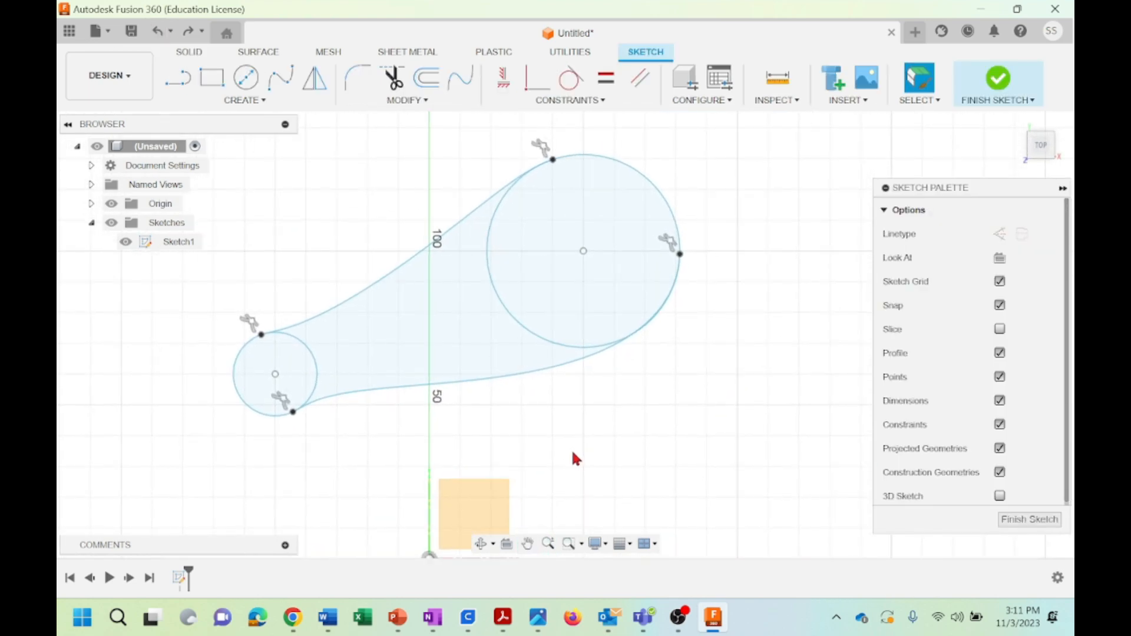
{"action": "left_click", "coordinate": [565, 100]}
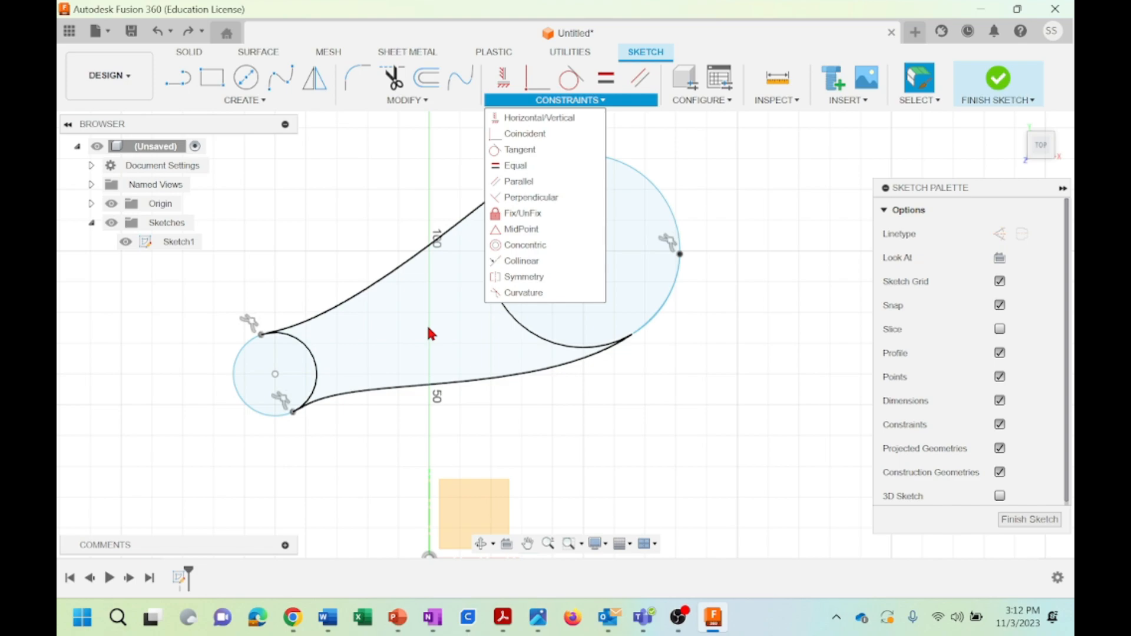
{"action": "left_click", "coordinate": [743, 277]}
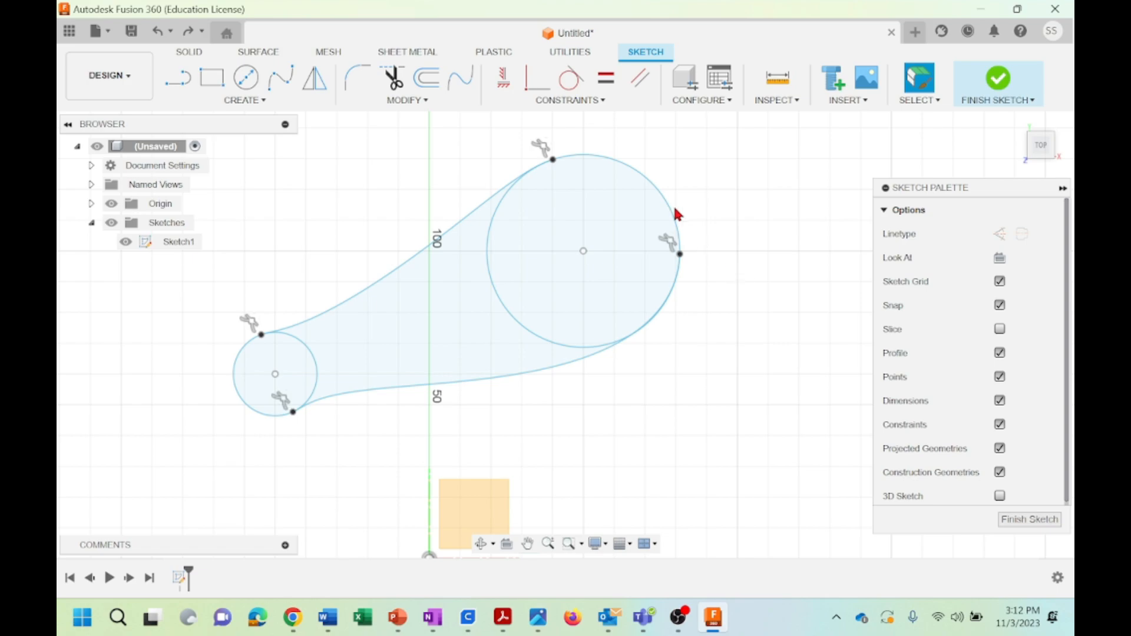
{"action": "left_click", "coordinate": [594, 101]}
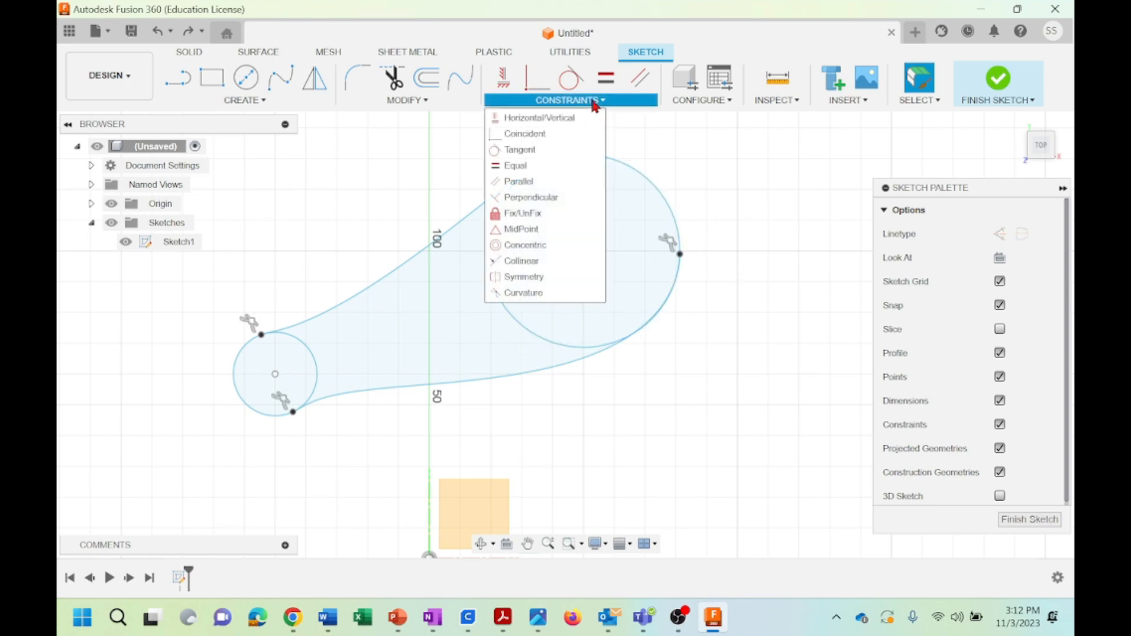